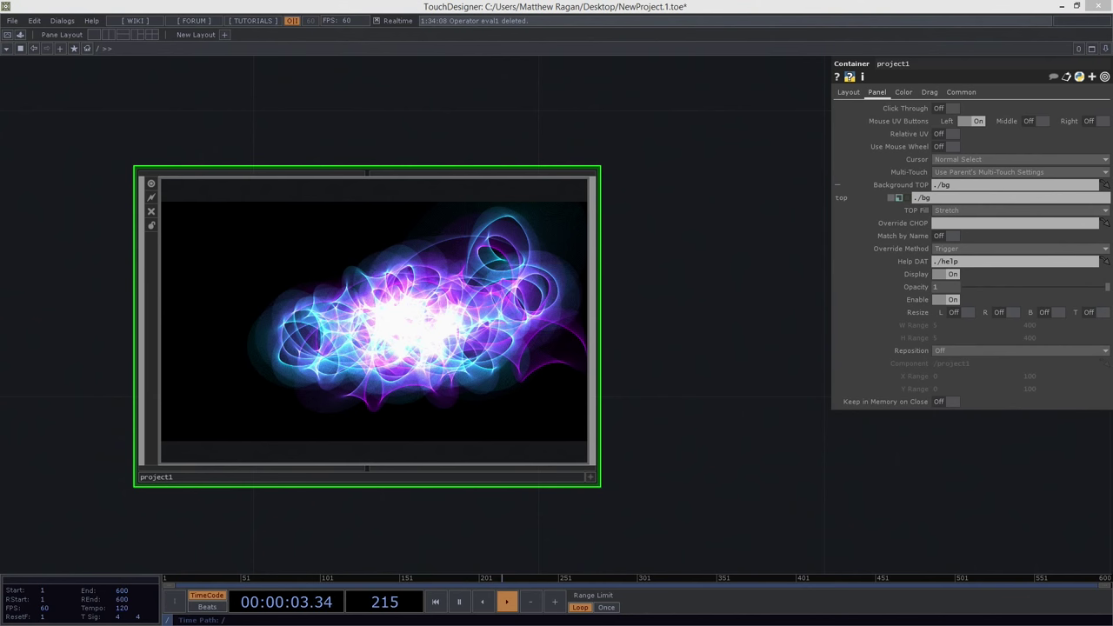
# Close the floating project2 preview window and add a Container COMP beside project1 in the root network.
pyautogui.moveTo(0, 209); pyautogui.dragTo(525, 75)
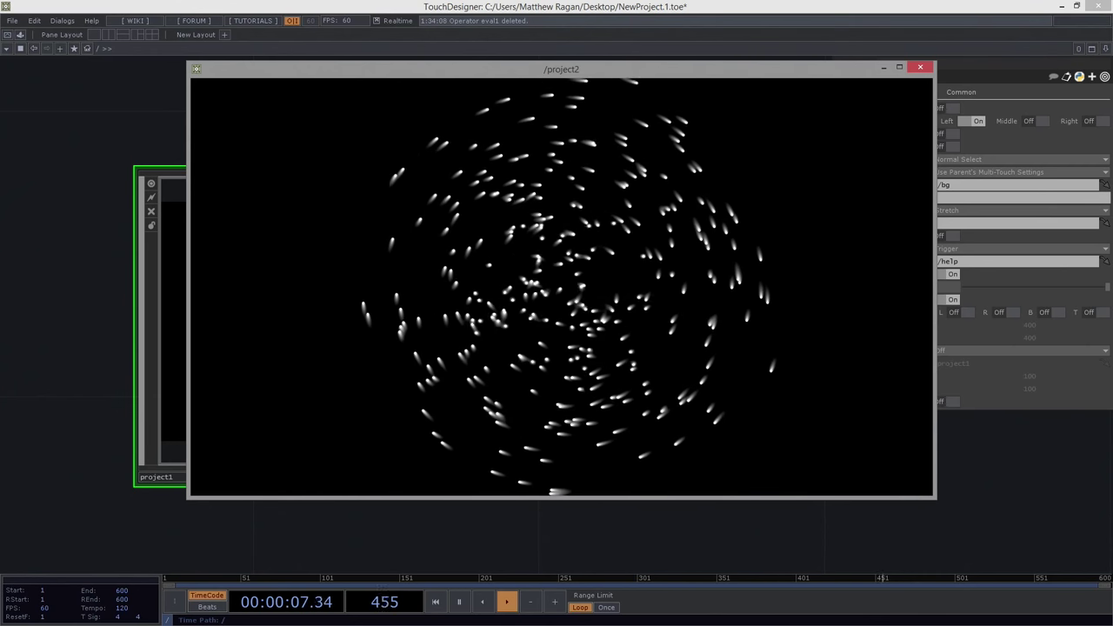
pyautogui.click(920, 67)
pyautogui.scroll(-4, 699, 275)
pyautogui.moveTo(712, 336); pyautogui.dragTo(340, 271)
pyautogui.scroll(2, 340, 272)
pyautogui.press('Tab')
pyautogui.click(148, 288)
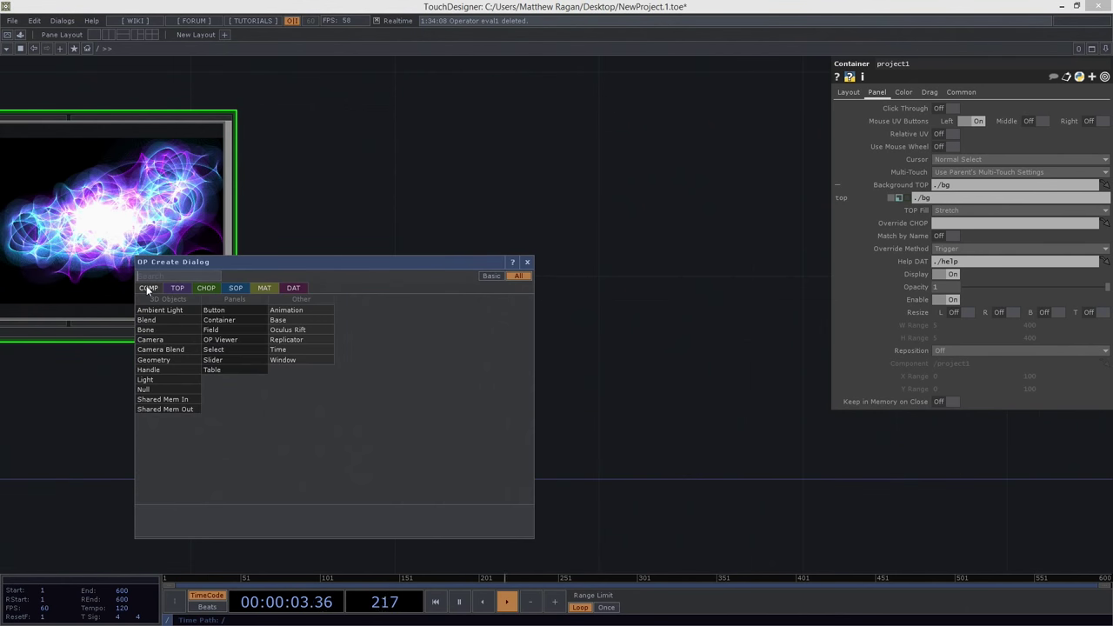
pyautogui.write('con')
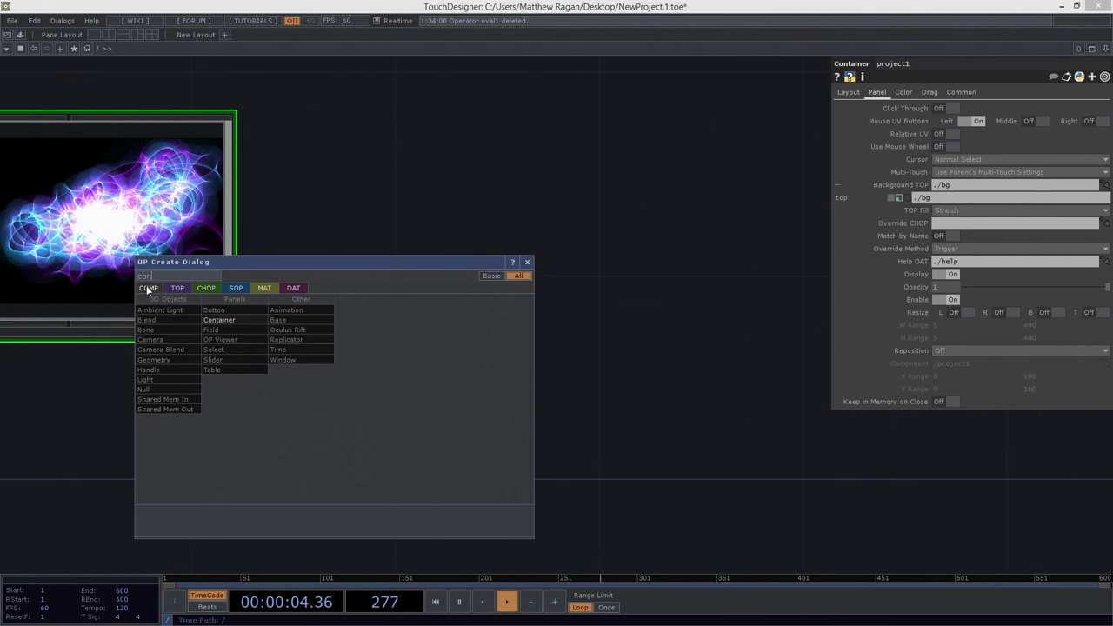
pyautogui.click(236, 319)
pyautogui.click(478, 228)
# Rename the new container as project2.
pyautogui.click(425, 355)
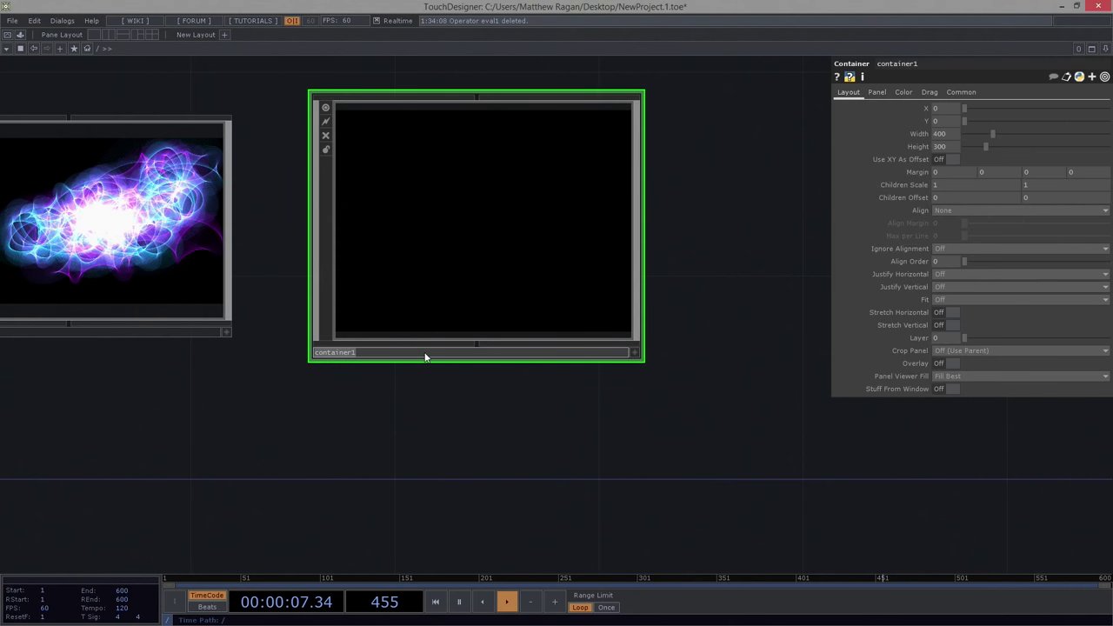
pyautogui.write('pro')
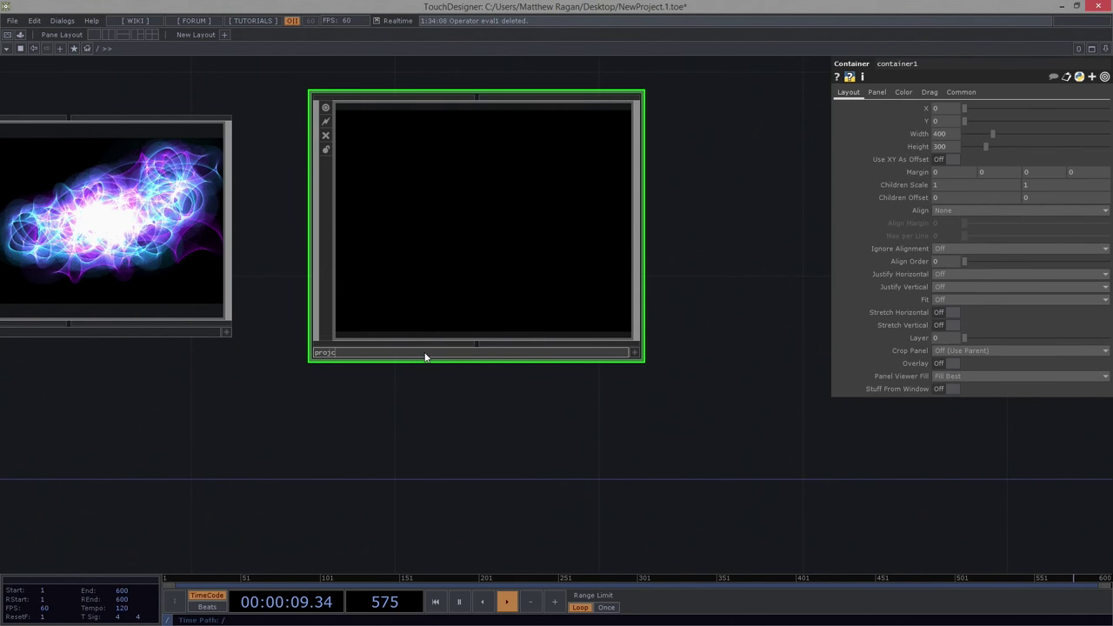
pyautogui.write('ject2')
pyautogui.press('Return')
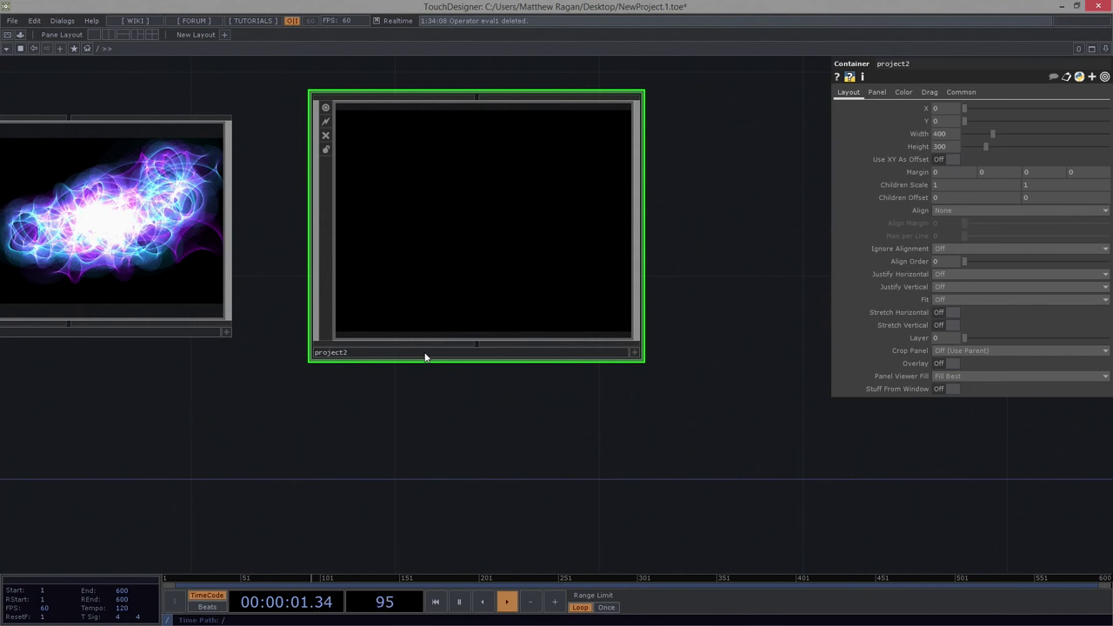
# Set the project2 container's width to 1280 and its height to 720.
pyautogui.click(877, 92)
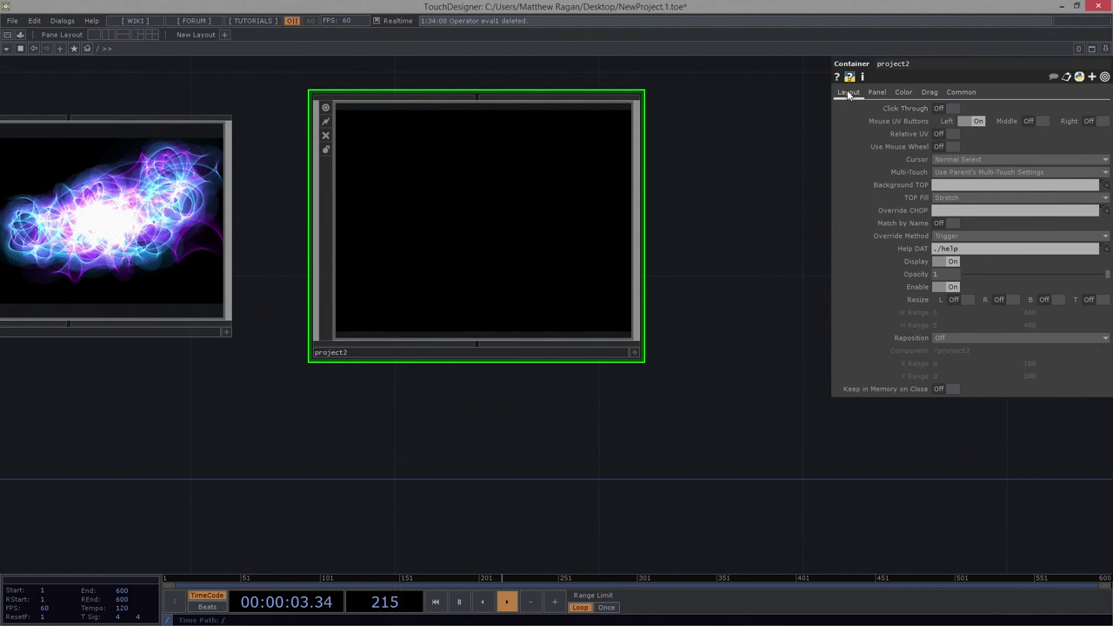
pyautogui.click(848, 93)
pyautogui.write('1280')
pyautogui.press('Tab')
pyautogui.write('20')
pyautogui.press('Return')
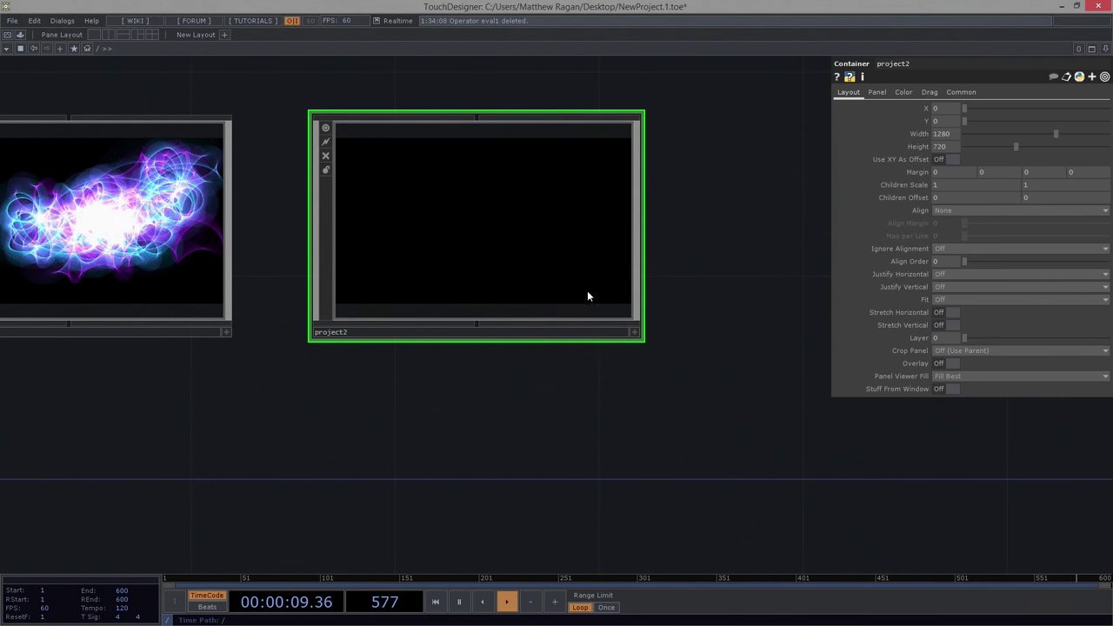
# Set project2's Background TOP to ./bg and enter the container's network.
pyautogui.click(877, 93)
pyautogui.click(948, 188)
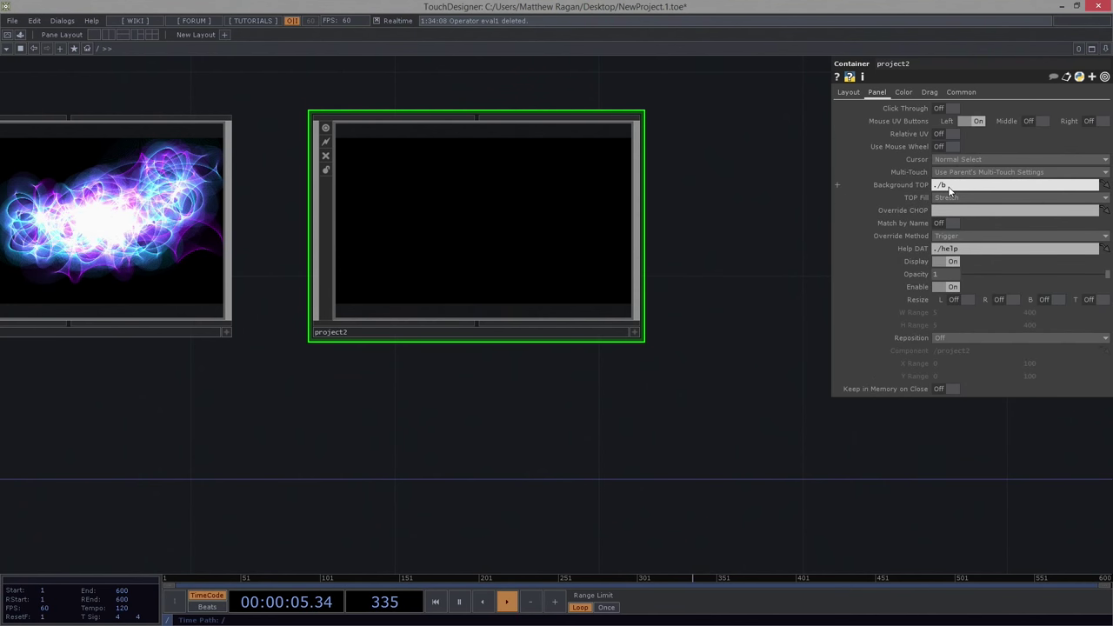
pyautogui.moveTo(449, 185); pyautogui.dragTo(453, 191)
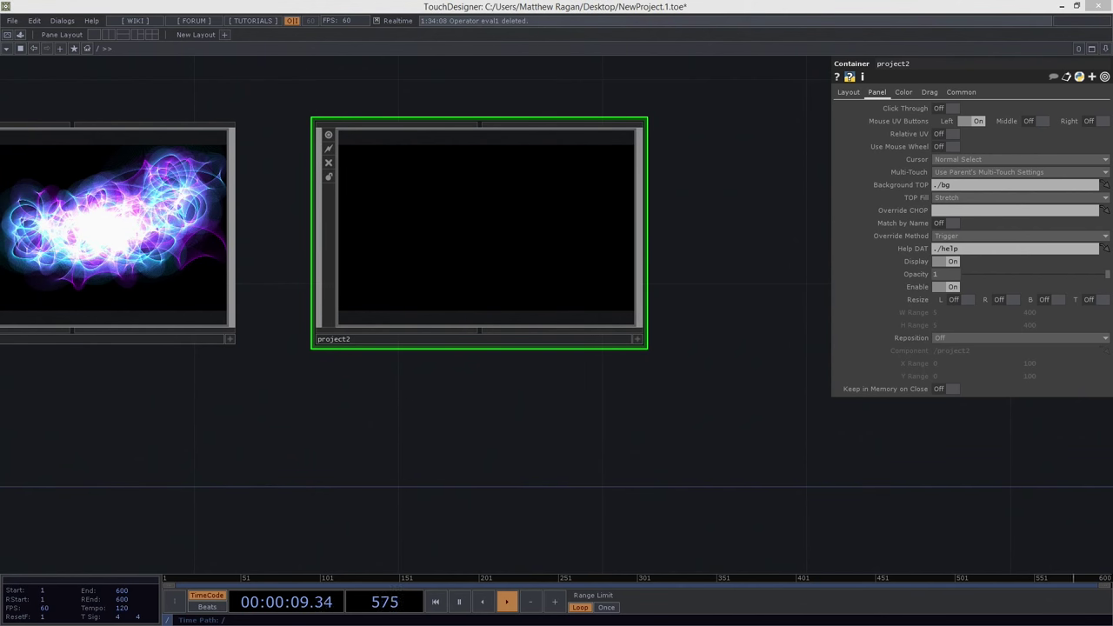
pyautogui.scroll(8, 440, 316)
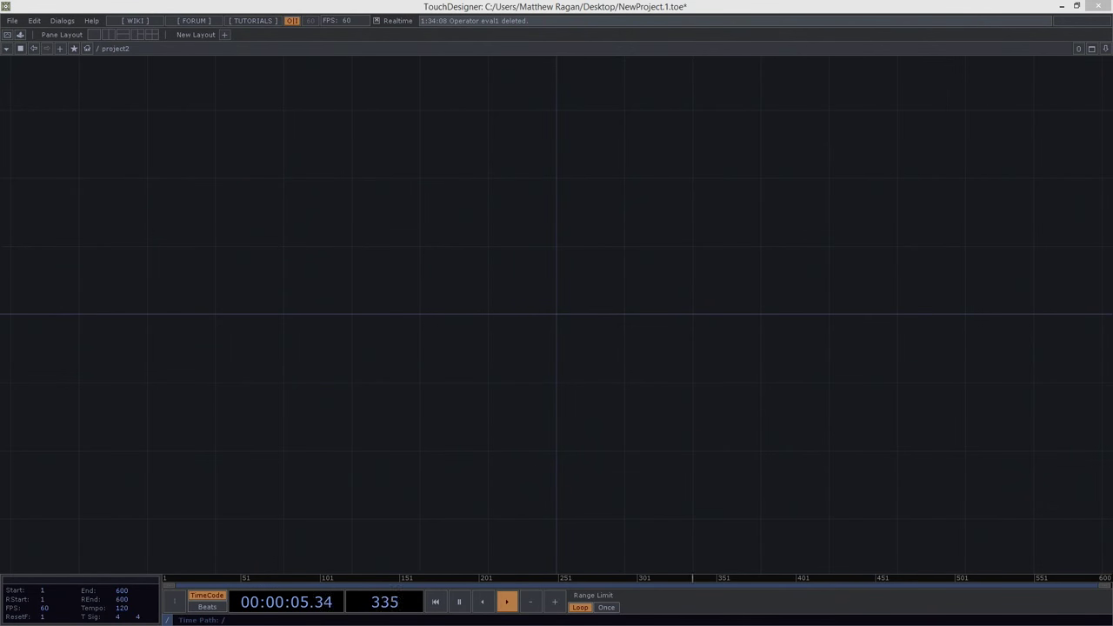
# Switch to the browser, examine the Generative Design wiki examples, particularly M.1 Random and Noise, and return to TouchDesigner.
pyautogui.hotkey('alt', 'Tab')
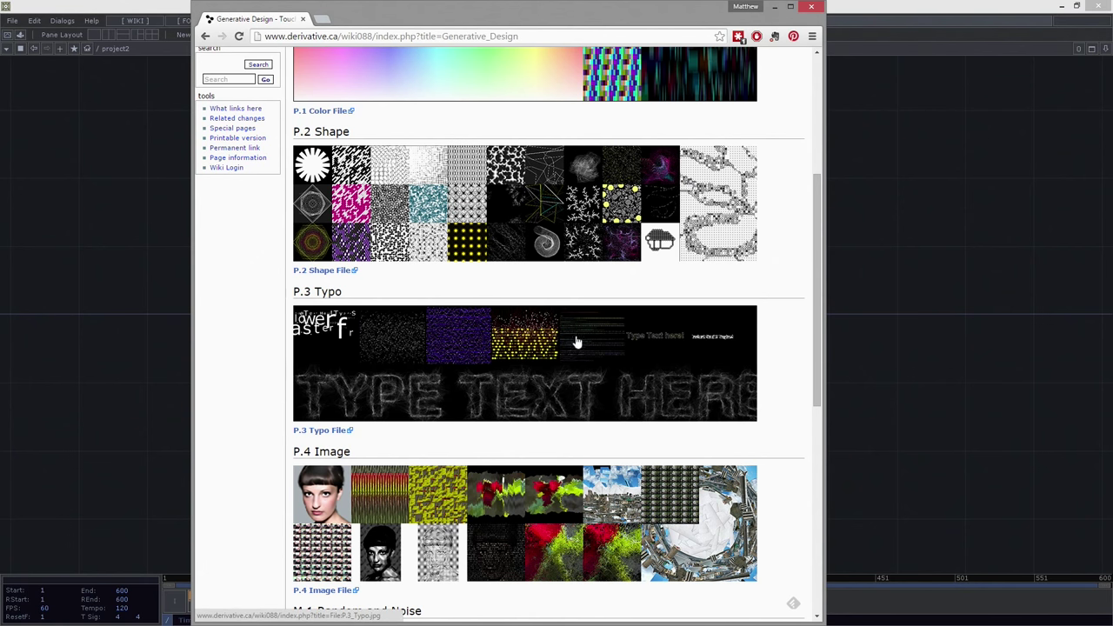
pyautogui.scroll(-5, 527, 352)
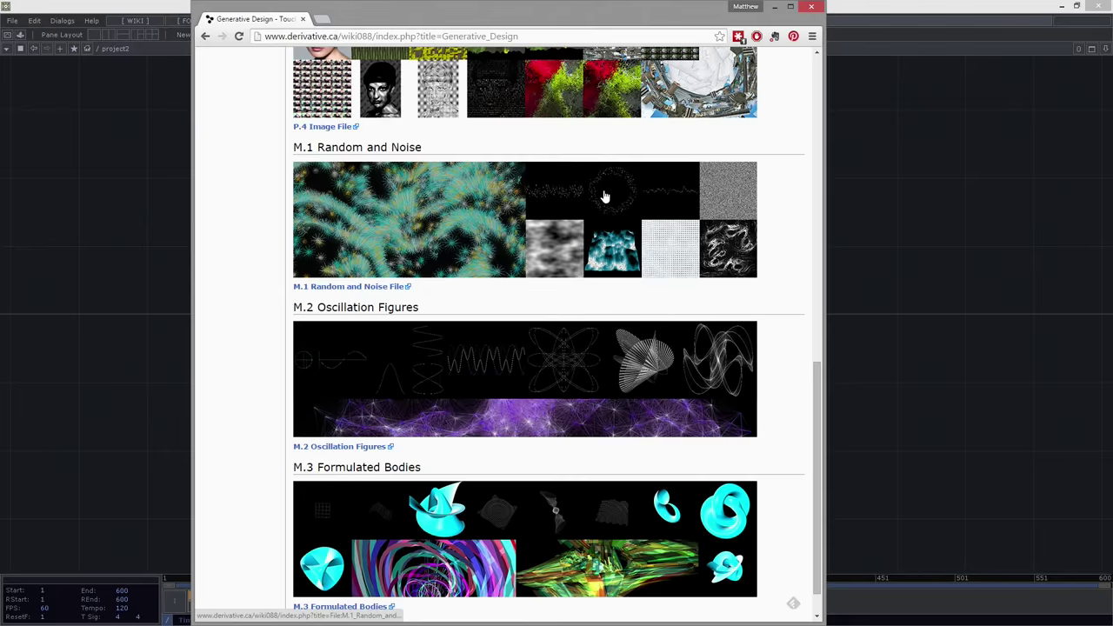
pyautogui.click(616, 191)
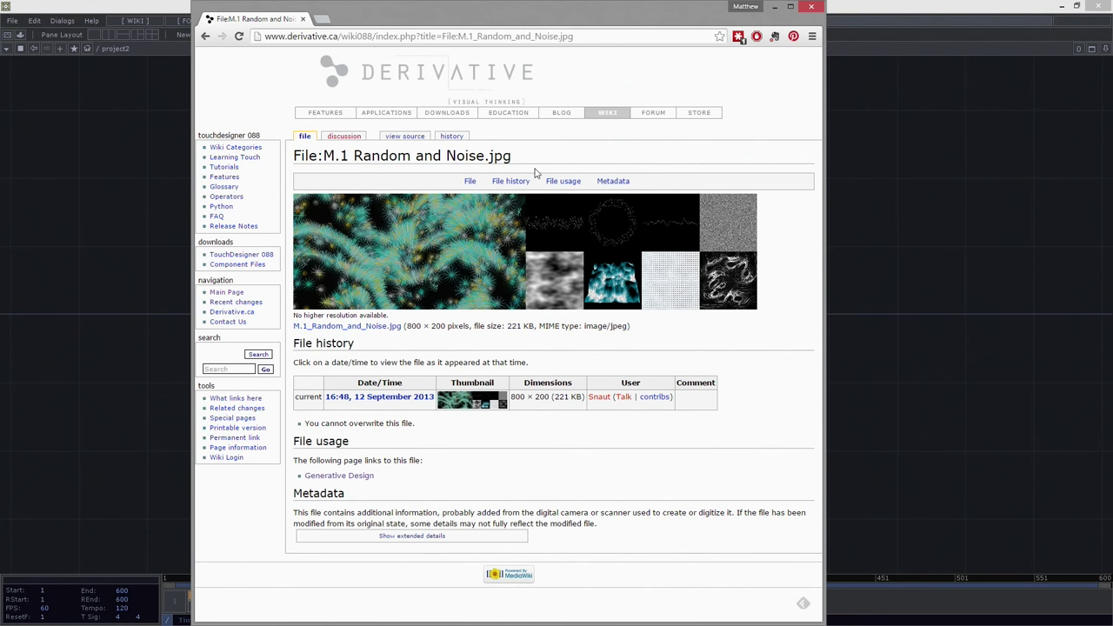
pyautogui.click(205, 36)
pyautogui.scroll(15, 419, 305)
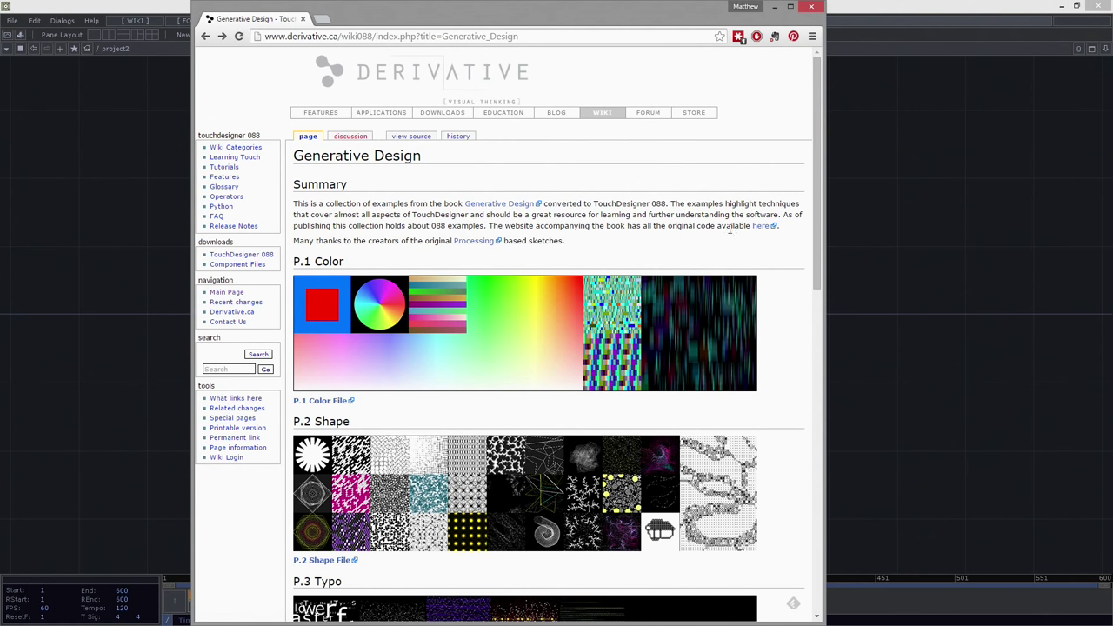
pyautogui.scroll(-5, 337, 424)
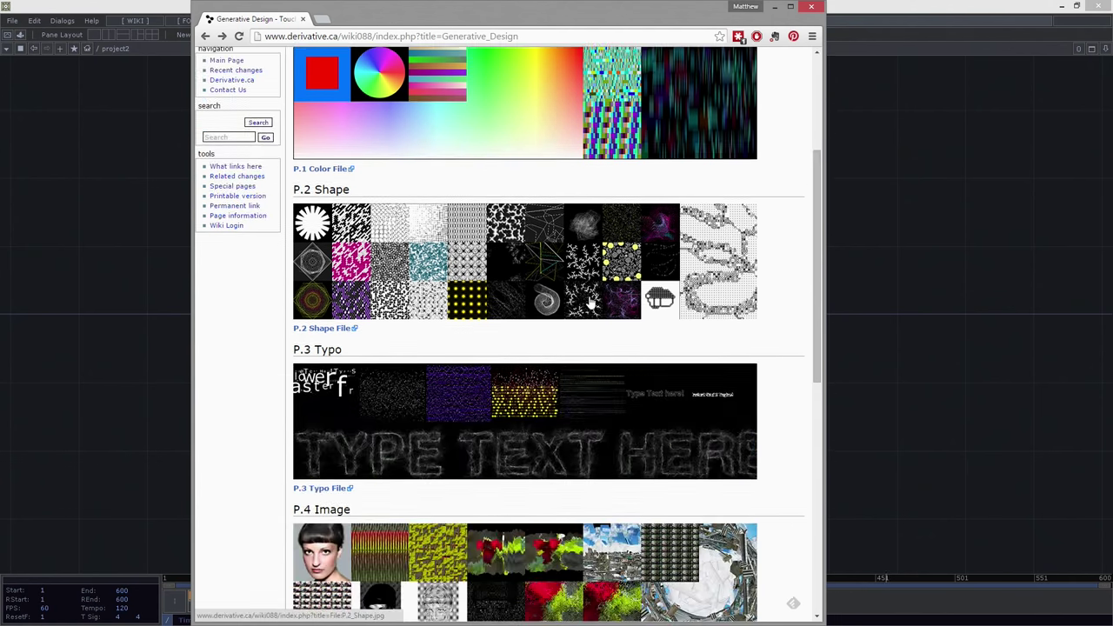
pyautogui.scroll(-3, 337, 423)
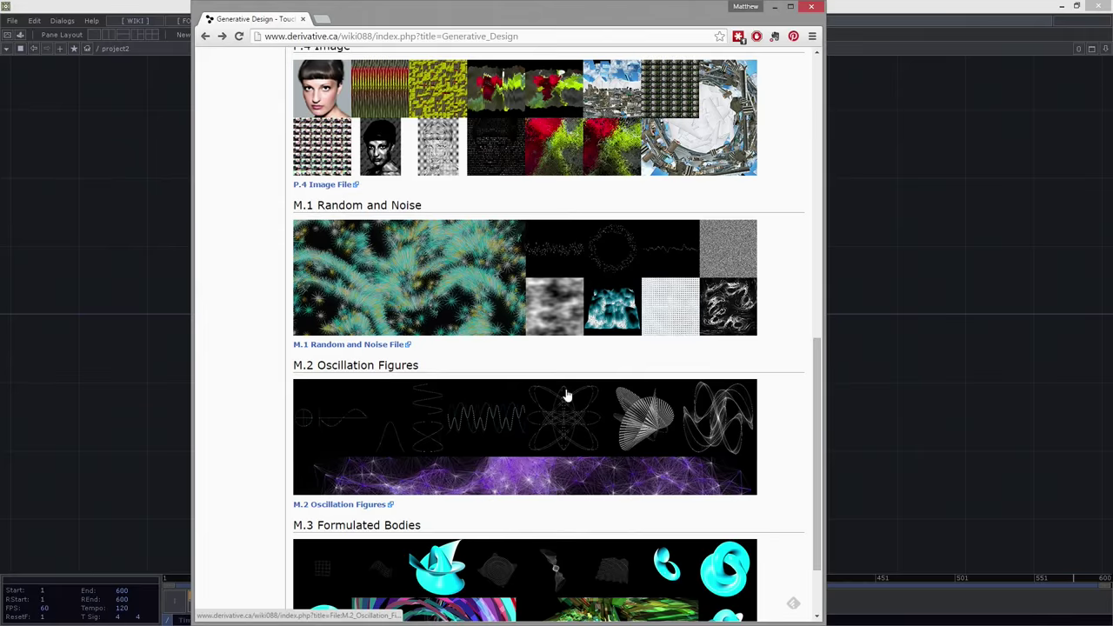
pyautogui.scroll(-2, 609, 392)
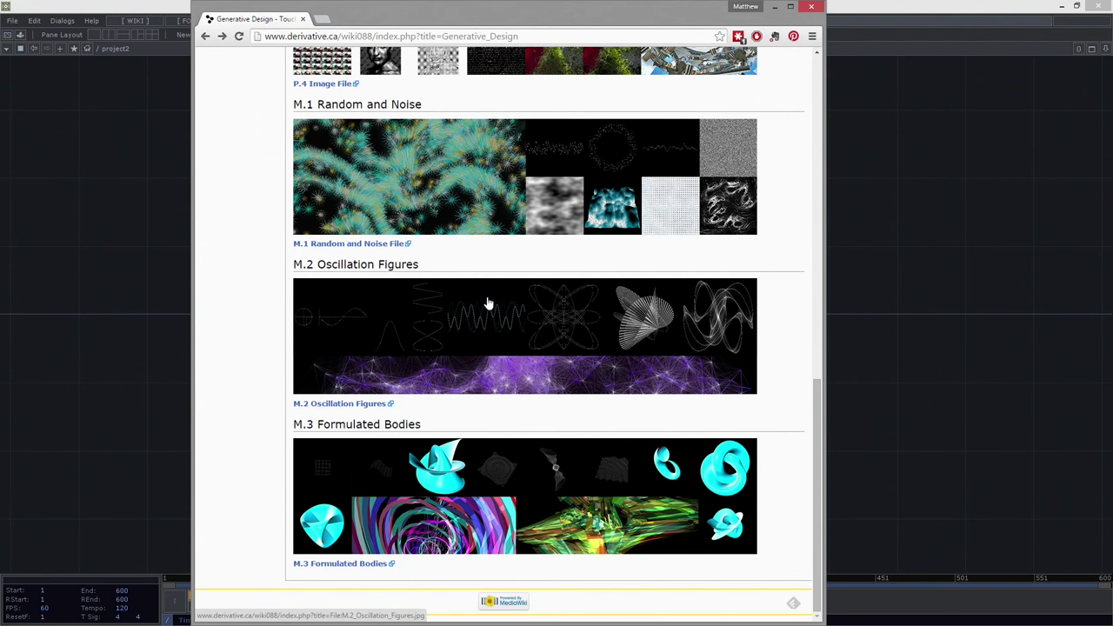
pyautogui.scroll(2, 490, 300)
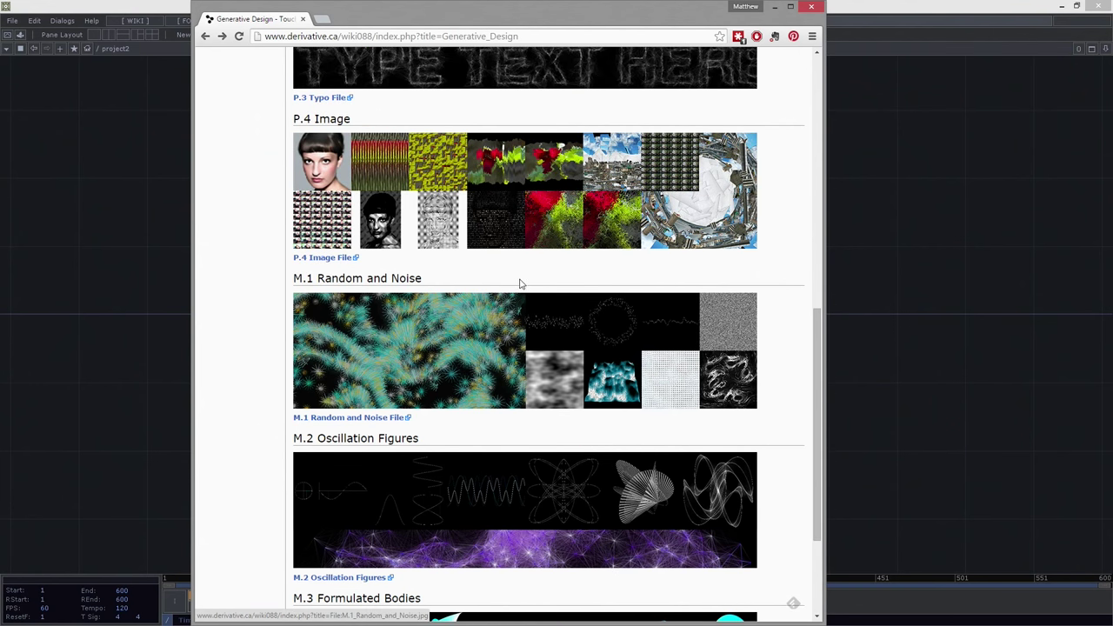
pyautogui.scroll(3, 548, 239)
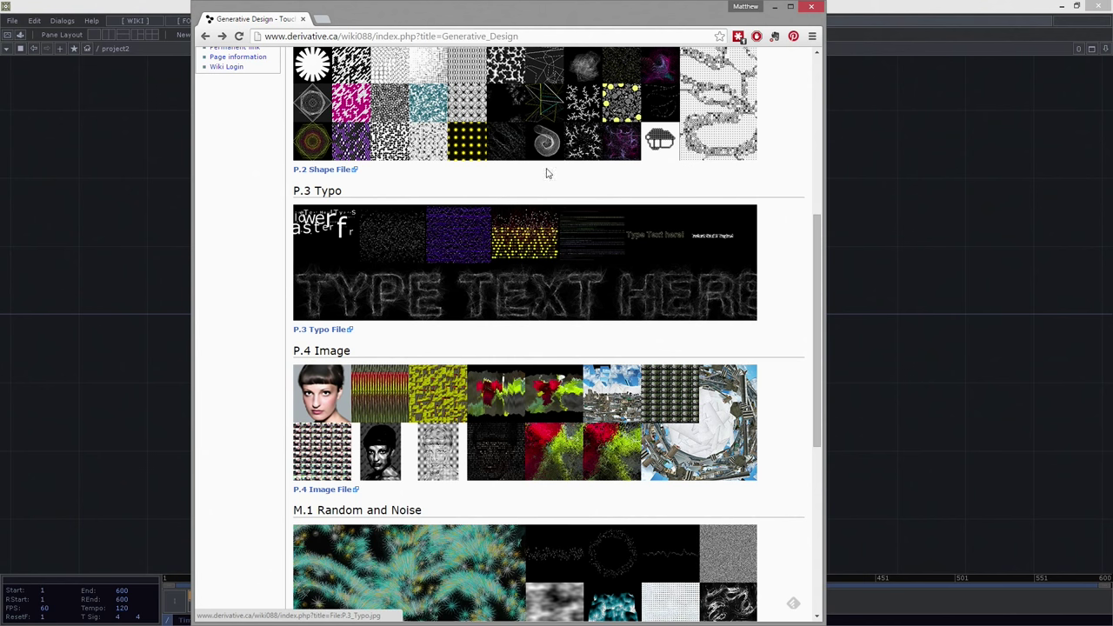
pyautogui.scroll(-2, 466, 306)
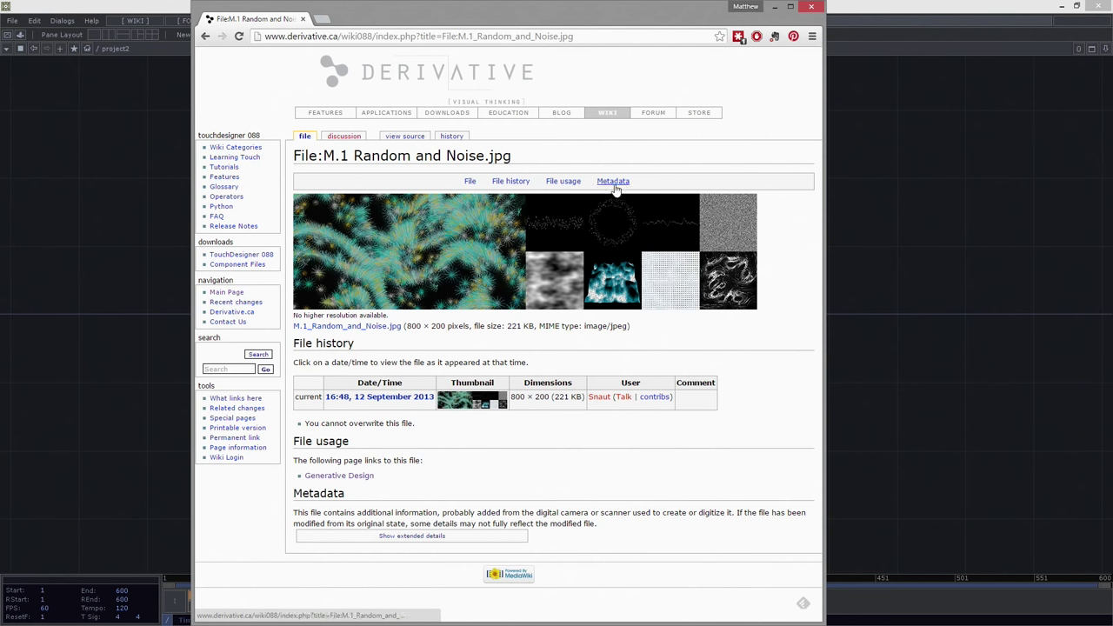
pyautogui.click(772, 7)
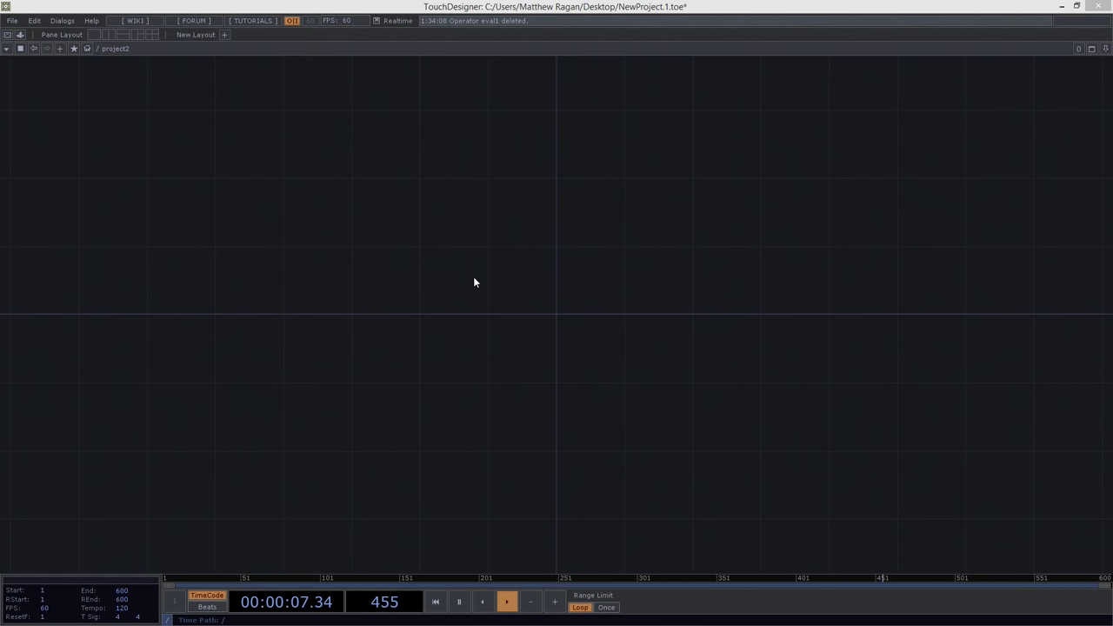
# Add a Circle SOP to the empty project2 network.
pyautogui.press('Tab')
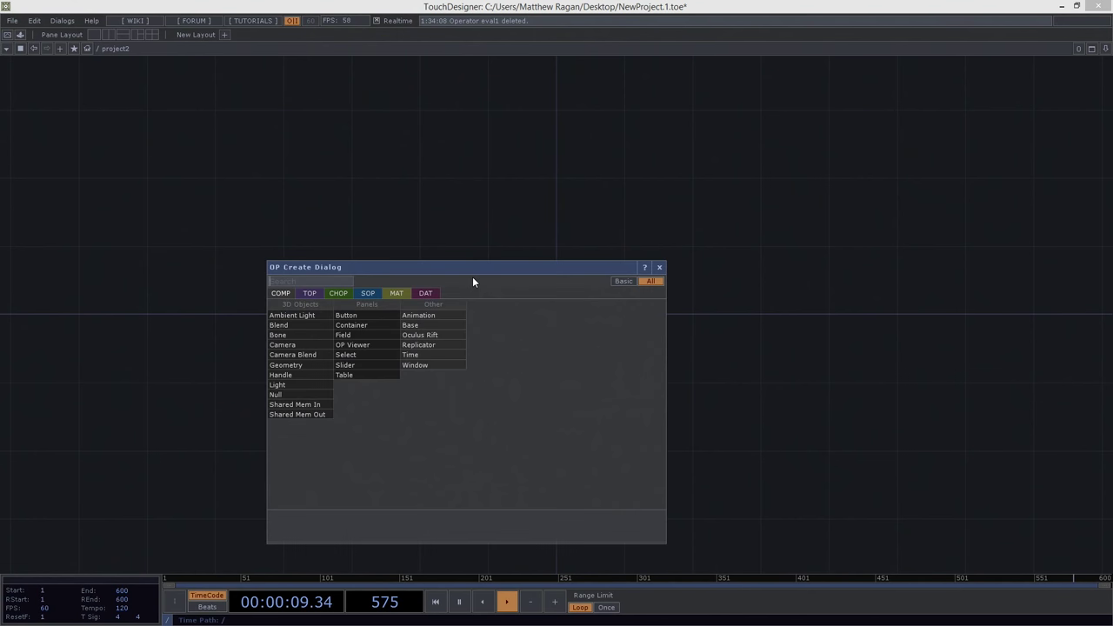
pyautogui.press('Tab')
pyautogui.press('Tab')
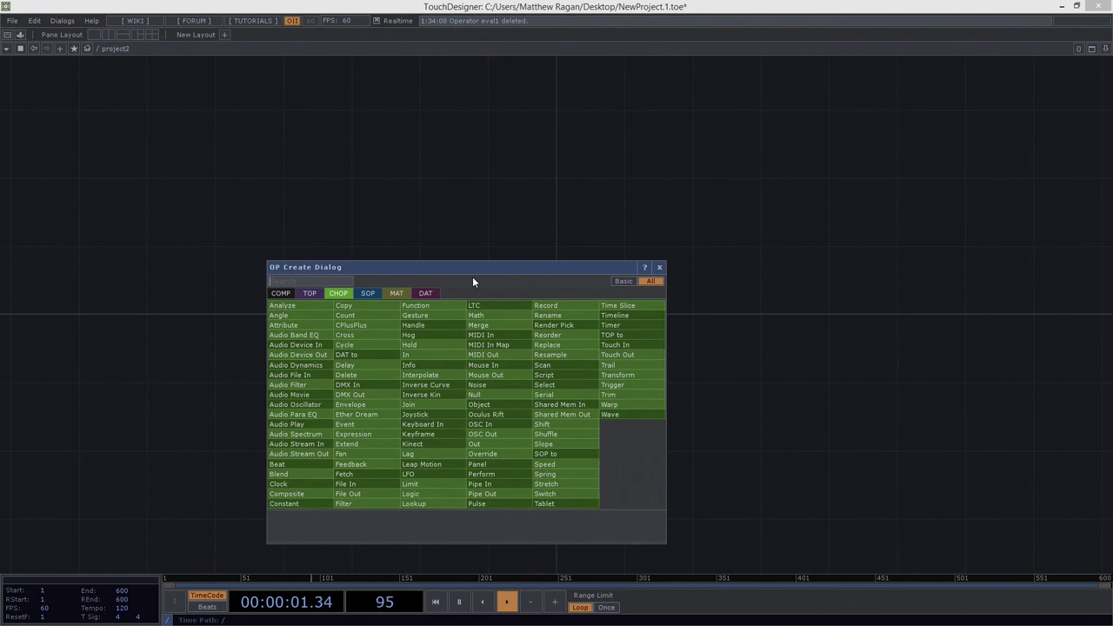
pyautogui.press('Tab')
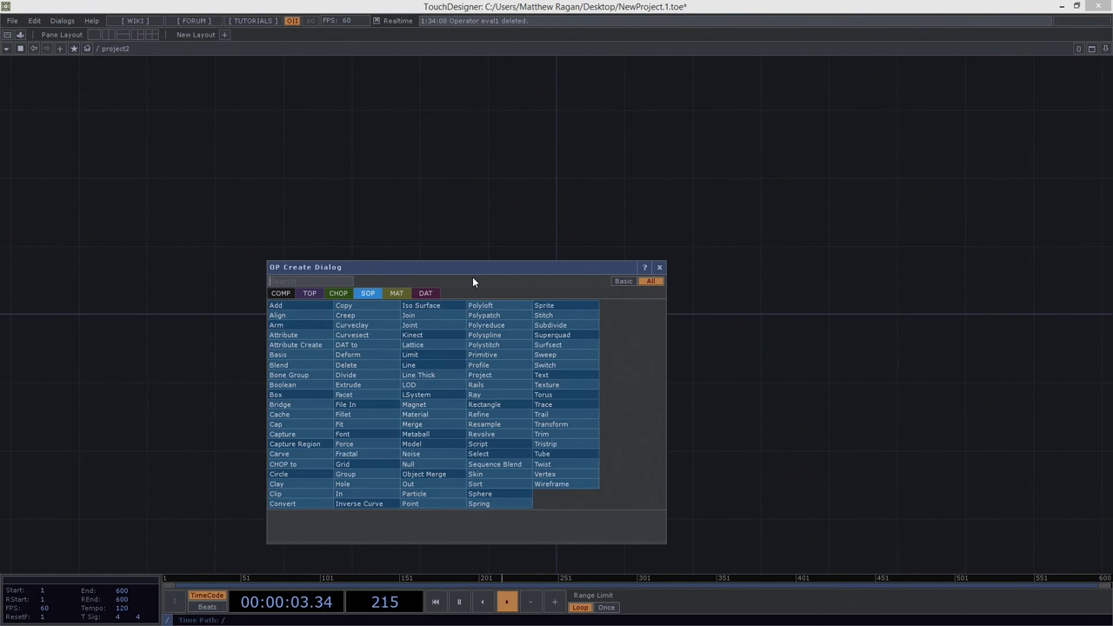
pyautogui.write('cir')
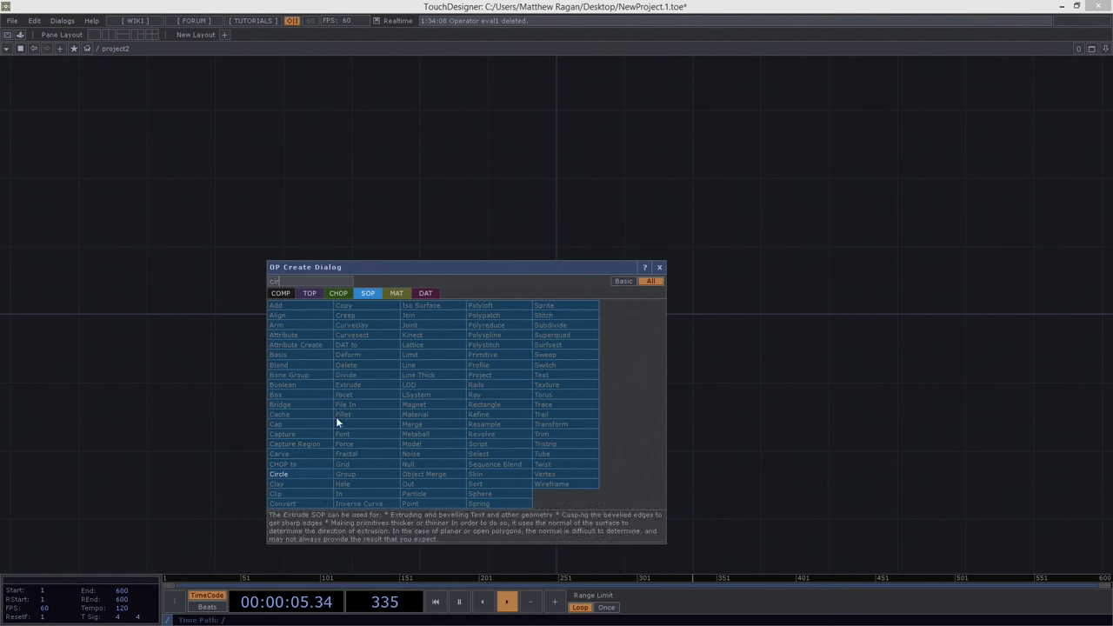
pyautogui.click(304, 478)
pyautogui.click(369, 371)
pyautogui.scroll(3, 369, 371)
pyautogui.moveTo(369, 372); pyautogui.dragTo(384, 318)
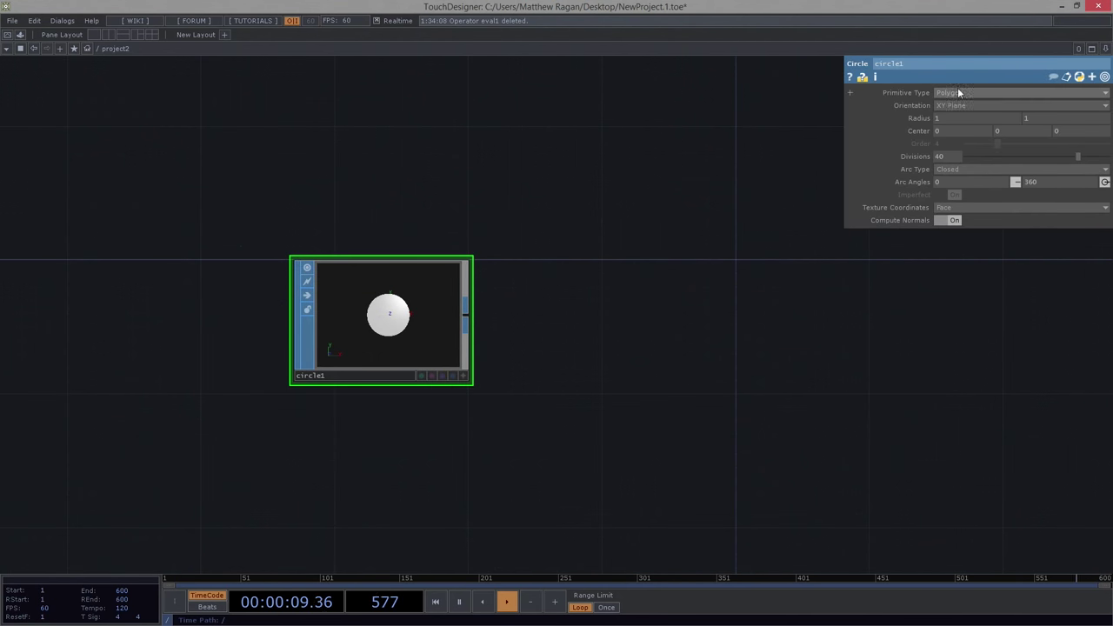
# Set the circle's divisions to 300 and both of its radius values to 0.8.
pyautogui.click(952, 156)
pyautogui.write('300')
pyautogui.press('Return')
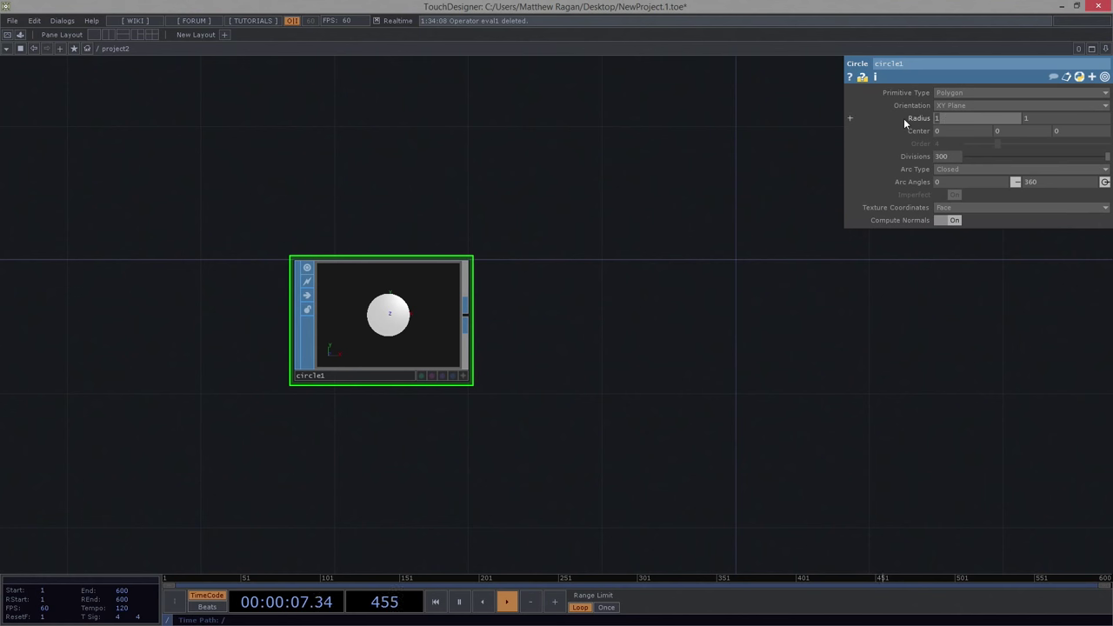
pyautogui.write('0.8')
pyautogui.press('Tab')
pyautogui.write('0.8')
pyautogui.press('Return')
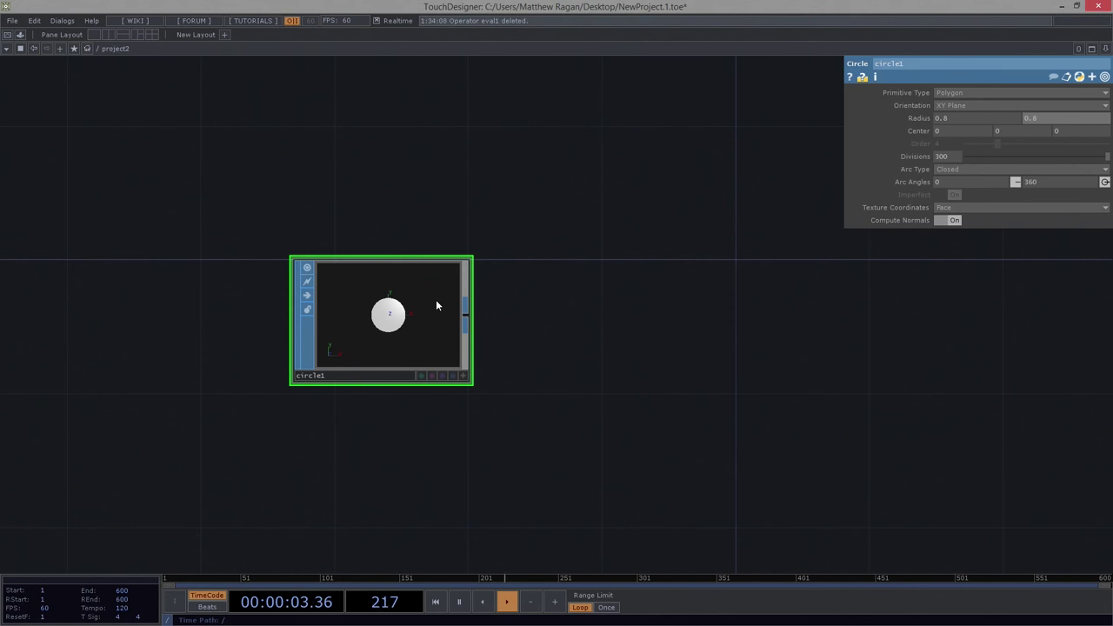
# Add a SOP to CHOP that converts circle1 and align it directly above the circle.
pyautogui.moveTo(468, 207); pyautogui.dragTo(503, 226)
pyautogui.moveTo(424, 312); pyautogui.dragTo(322, 324)
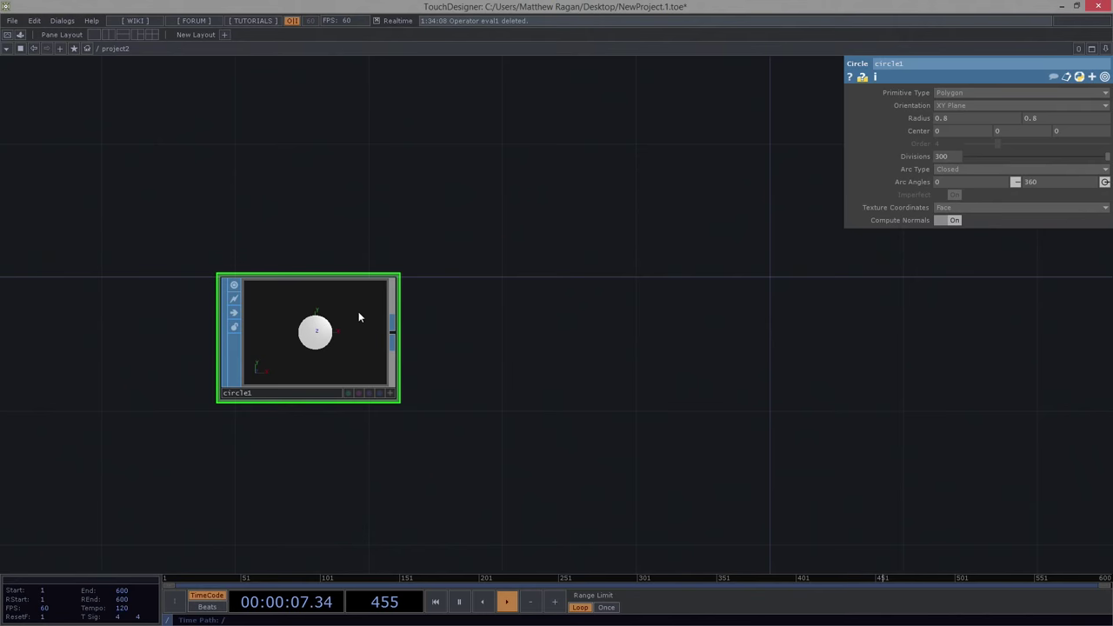
pyautogui.press('Tab')
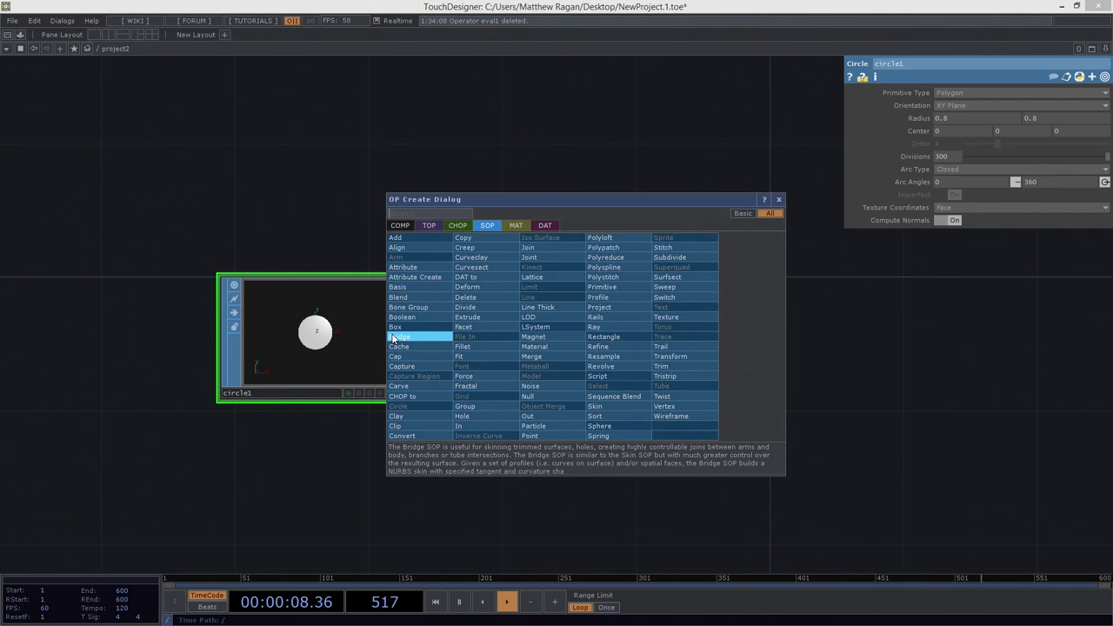
pyautogui.click(453, 228)
pyautogui.click(416, 247)
pyautogui.click(292, 143)
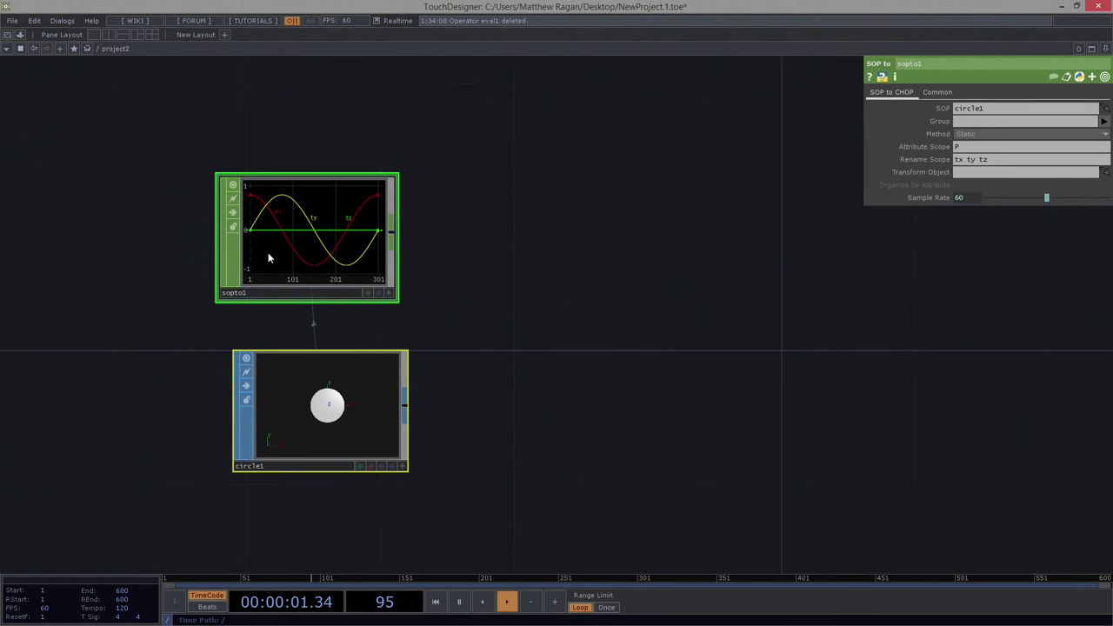
pyautogui.moveTo(377, 257); pyautogui.dragTo(391, 259)
pyautogui.scroll(2, 388, 263)
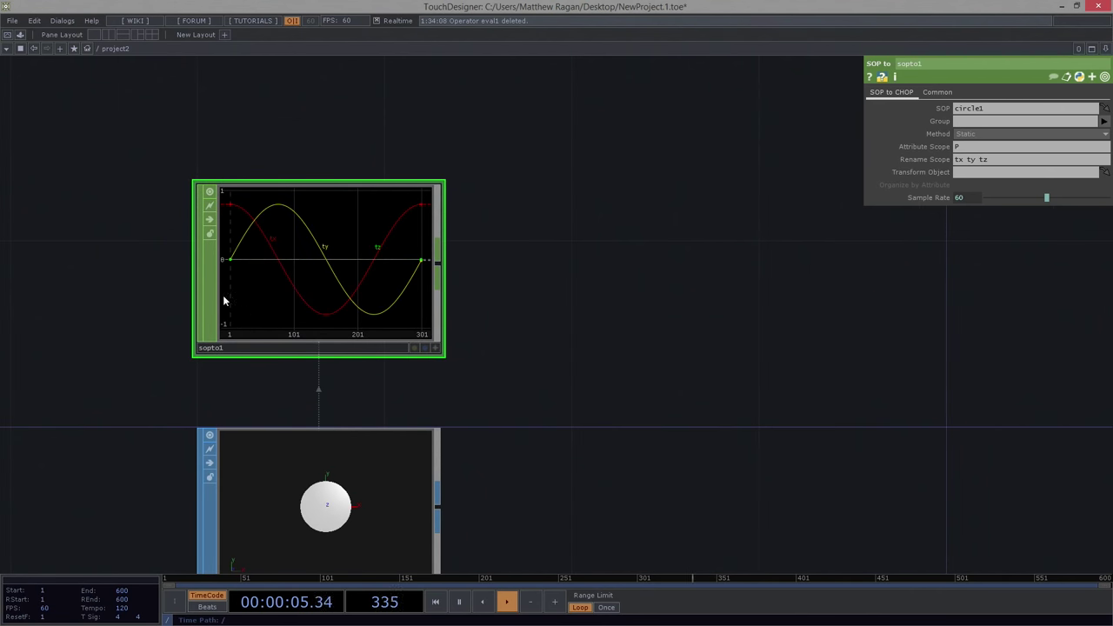
pyautogui.scroll(-2, 314, 304)
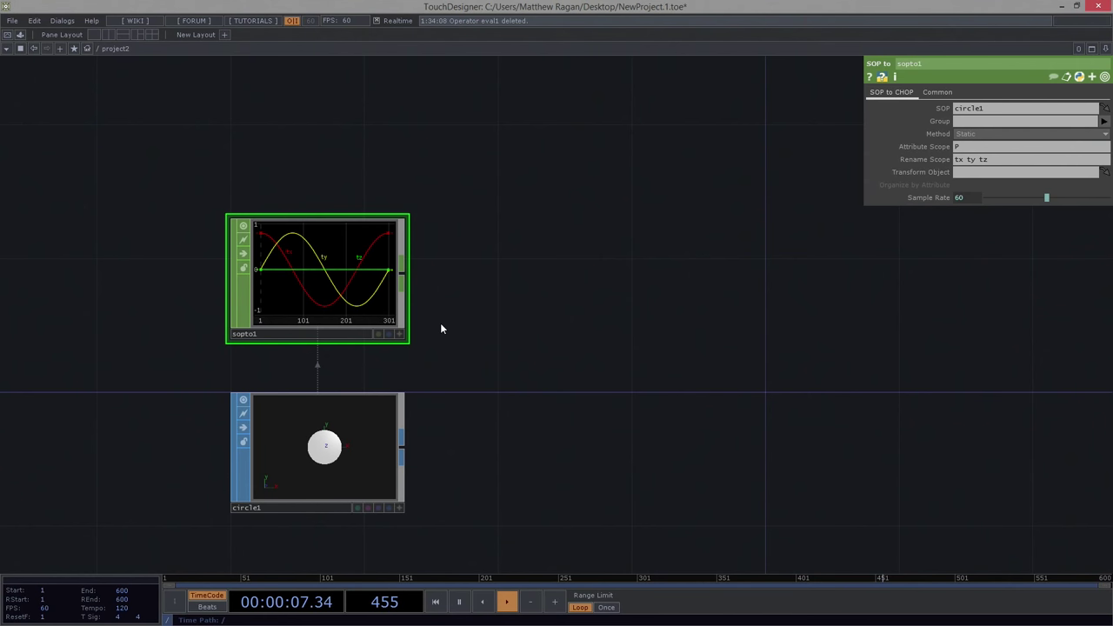
pyautogui.moveTo(452, 323); pyautogui.dragTo(447, 355)
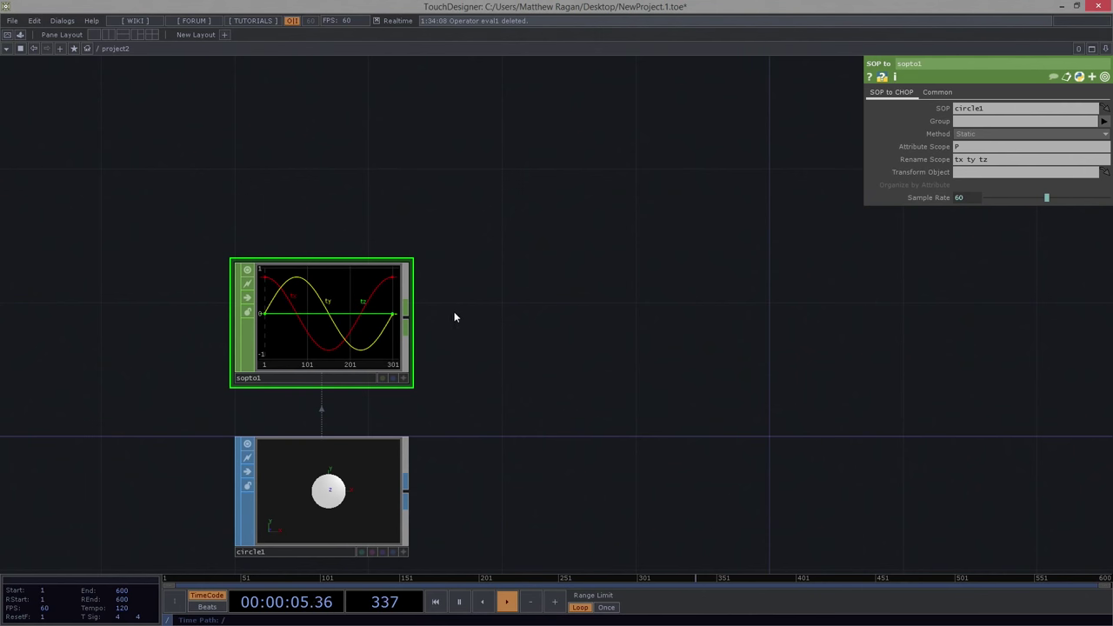
# Add a Noise CHOP directly above sopto1.
pyautogui.press('Tab')
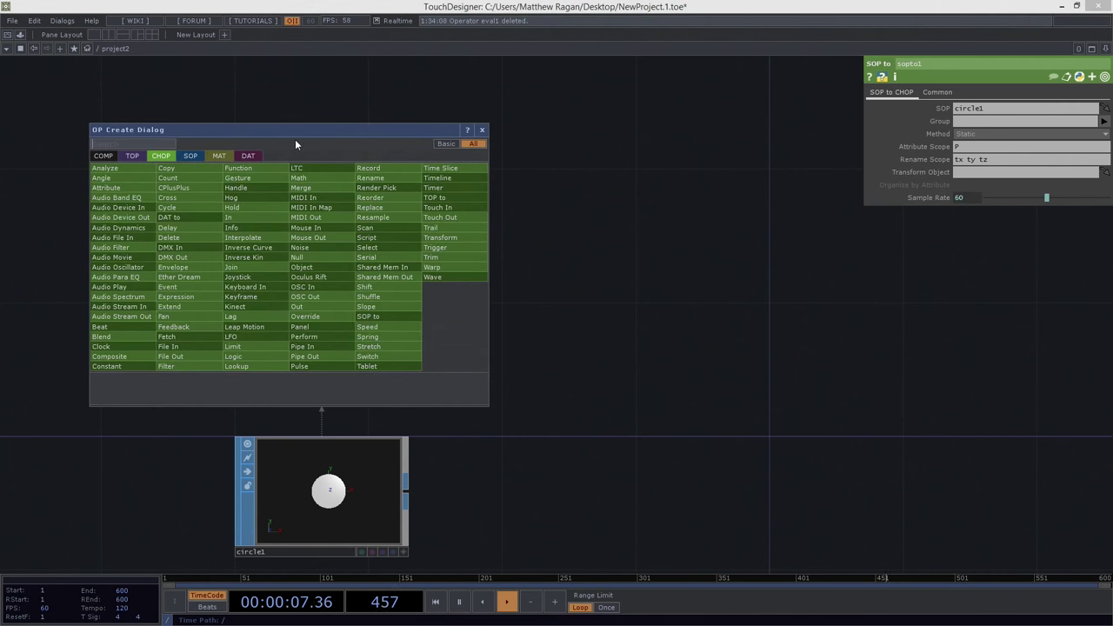
pyautogui.write('null')
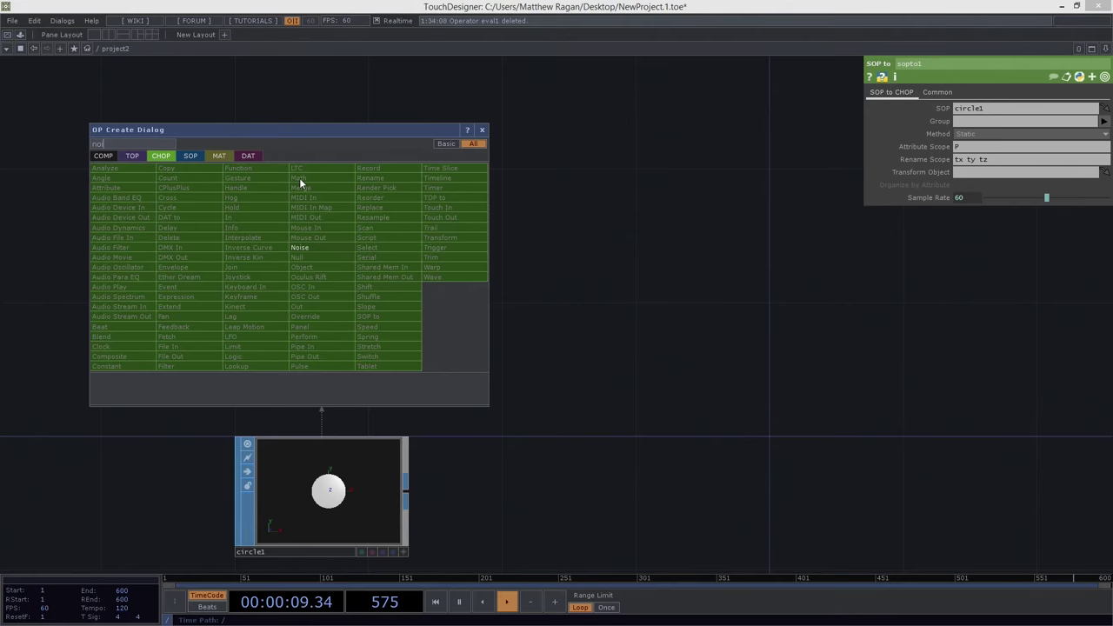
pyautogui.press('Return')
pyautogui.click(324, 162)
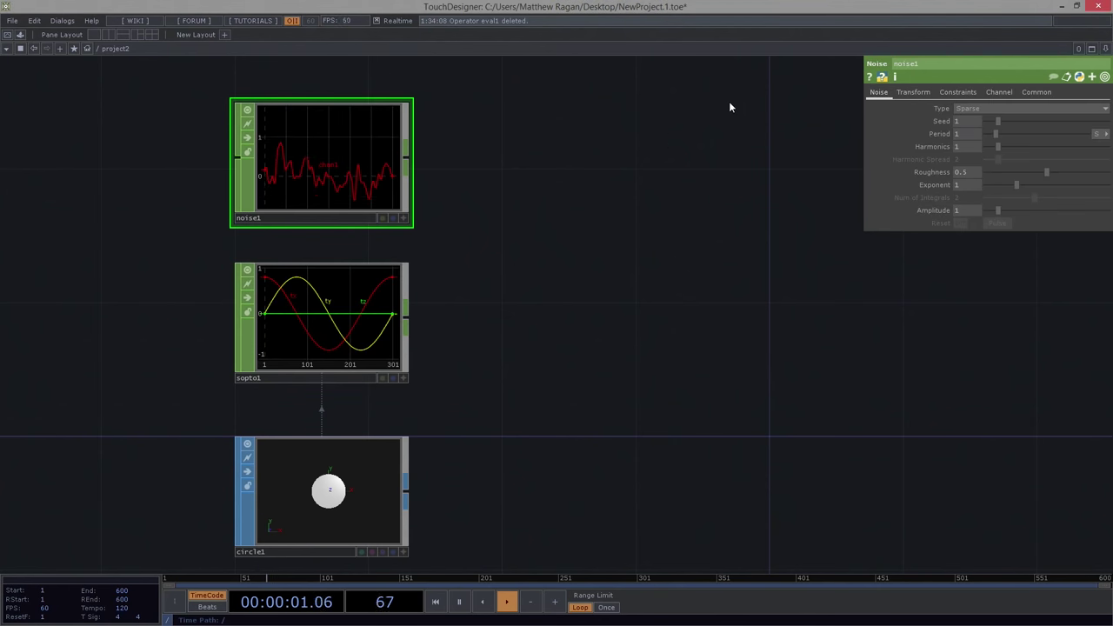
# Set the channel name of noise1 to t[xy] so it has tx and ty channels.
pyautogui.click(996, 94)
pyautogui.click(965, 108)
pyautogui.write('t')
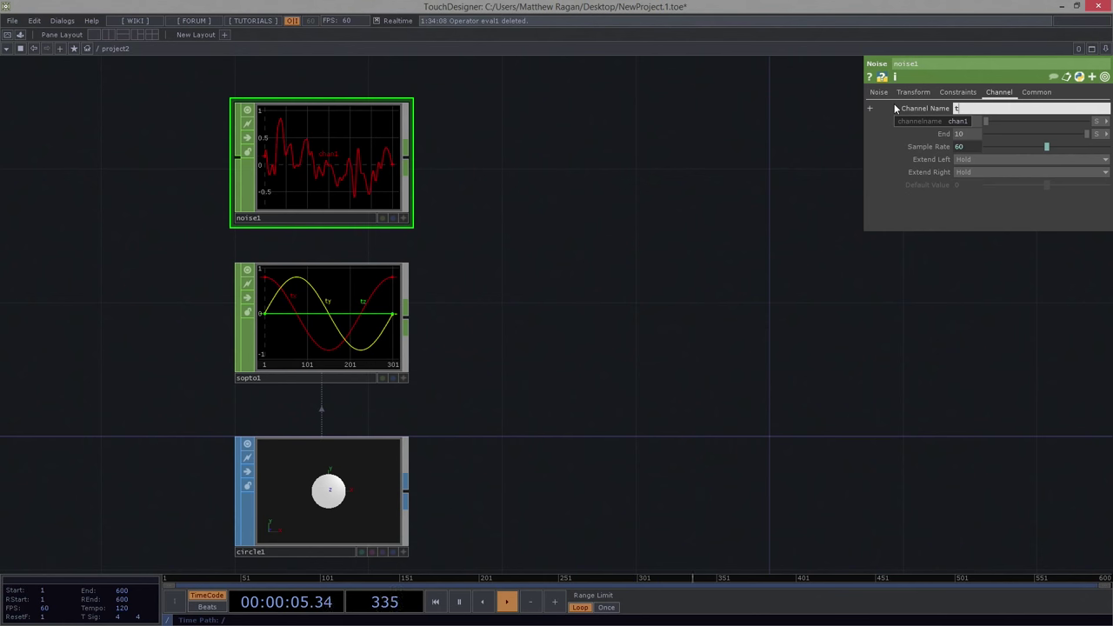
pyautogui.write('xx]')
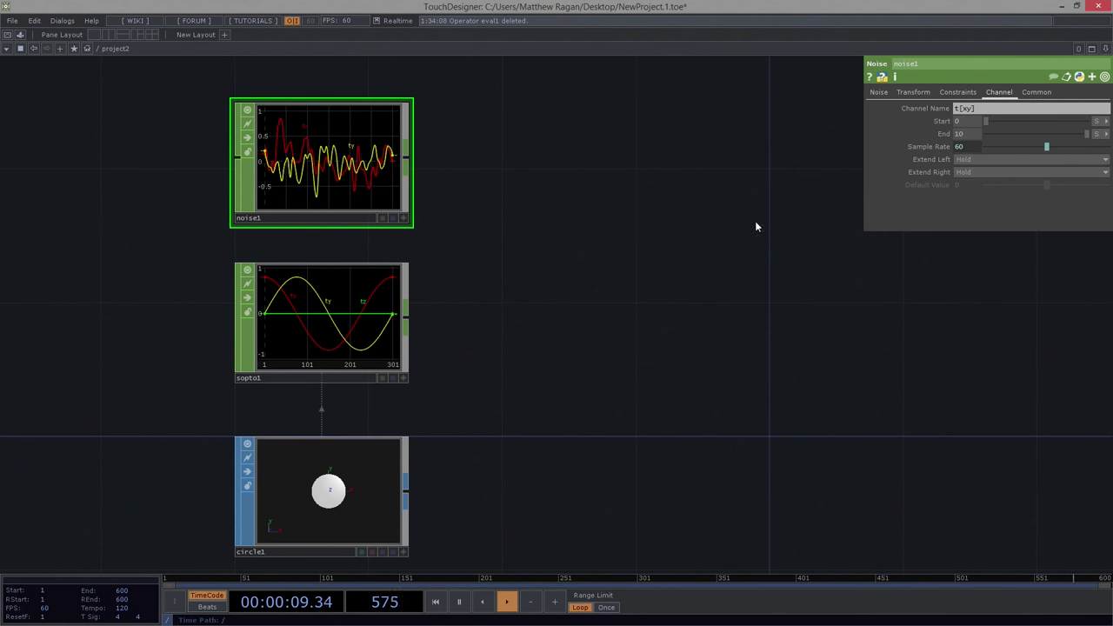
# Switch noise1's End unit to index (I) and drive the End value with the expression op('sopto1').numSamples.
pyautogui.click(958, 96)
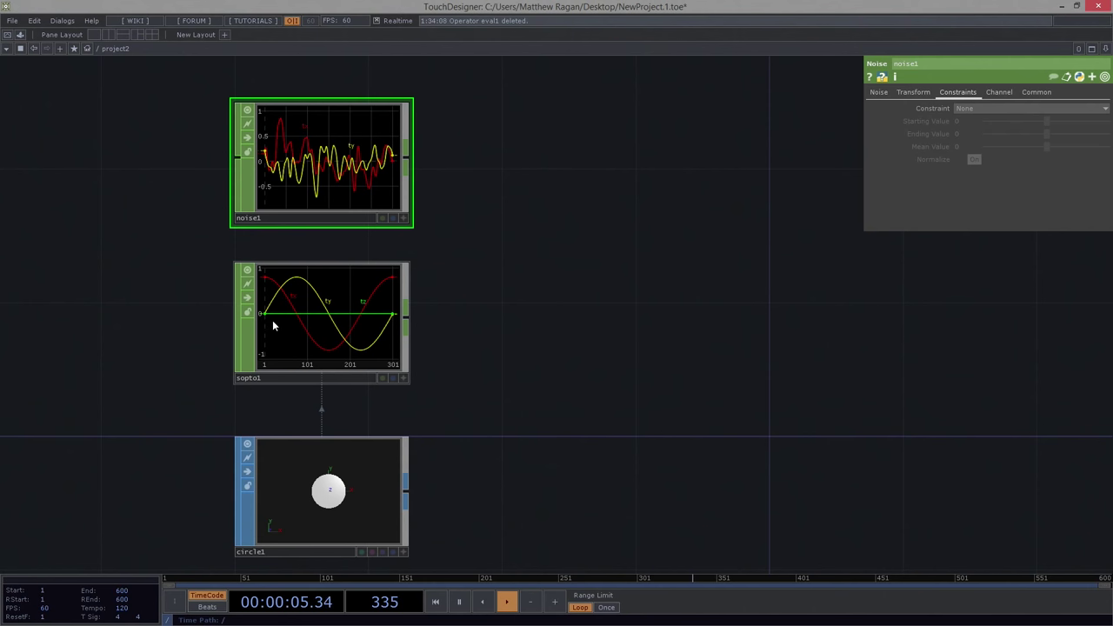
pyautogui.click(1006, 94)
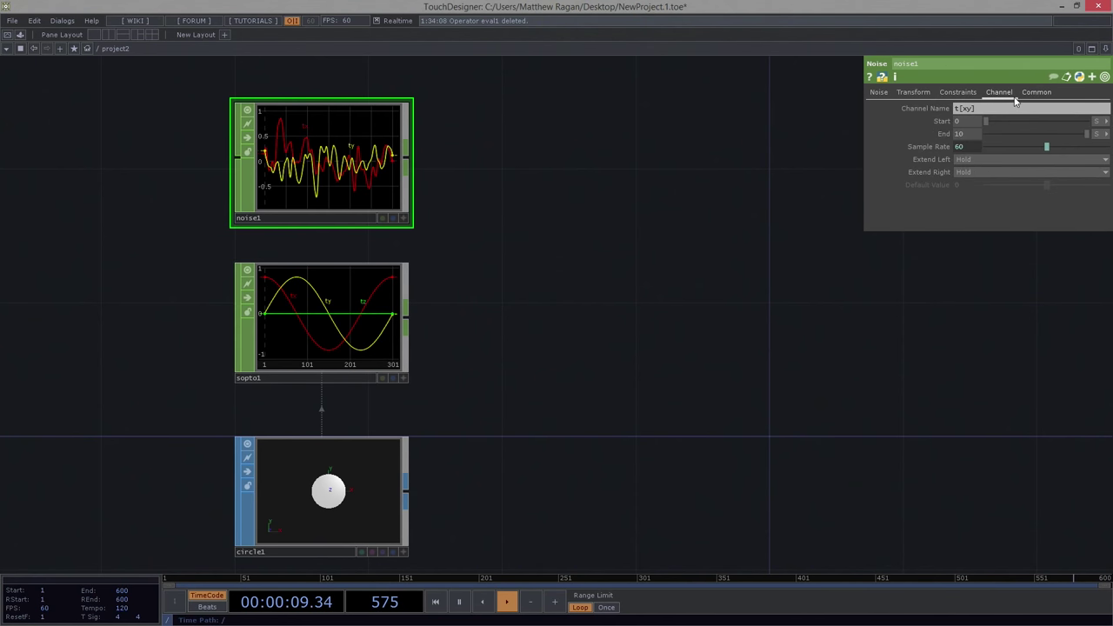
pyautogui.click(942, 134)
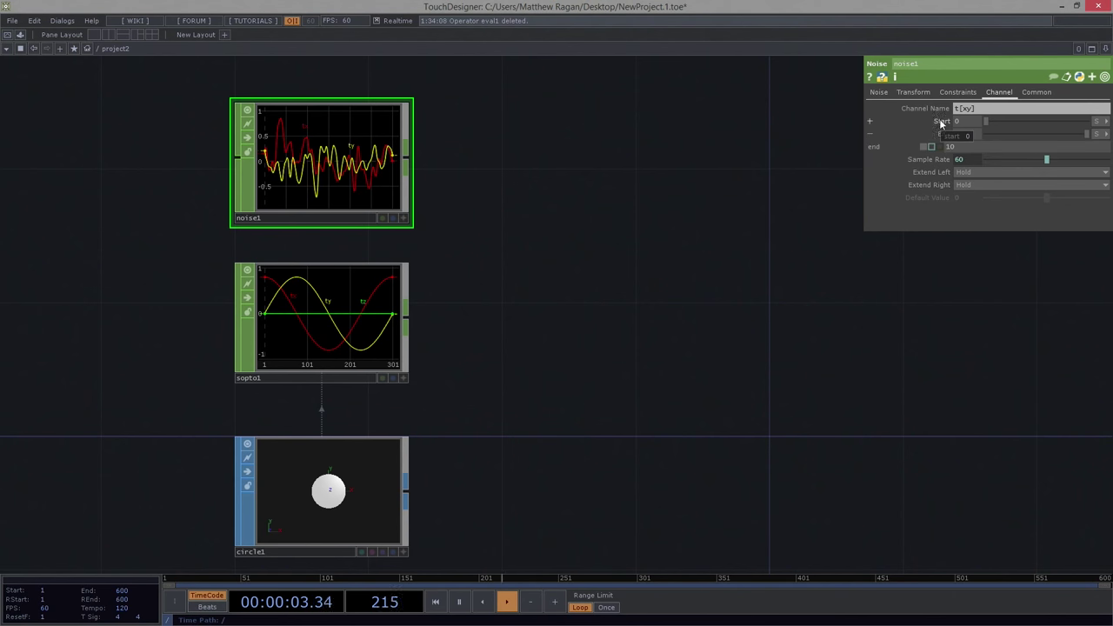
pyautogui.click(1099, 134)
pyautogui.click(1094, 149)
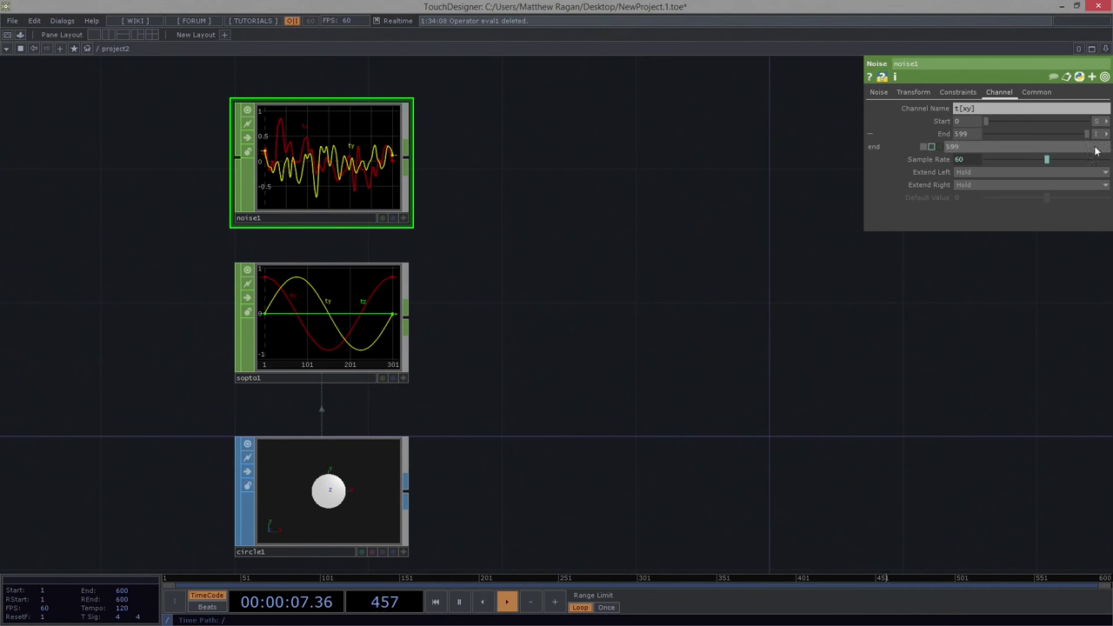
pyautogui.click(931, 149)
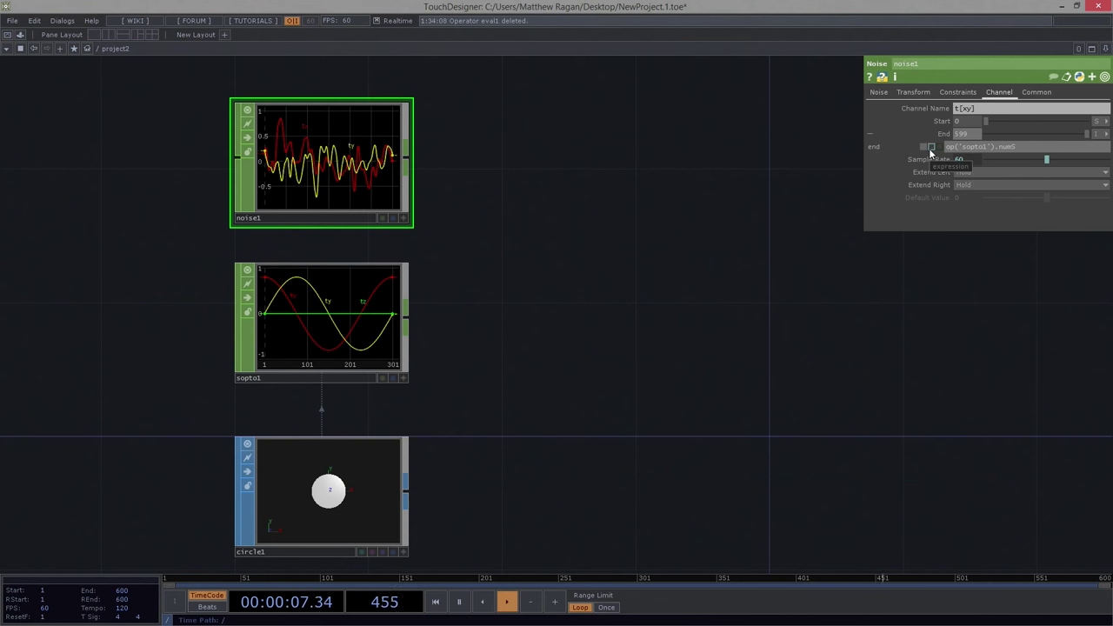
pyautogui.write('amples')
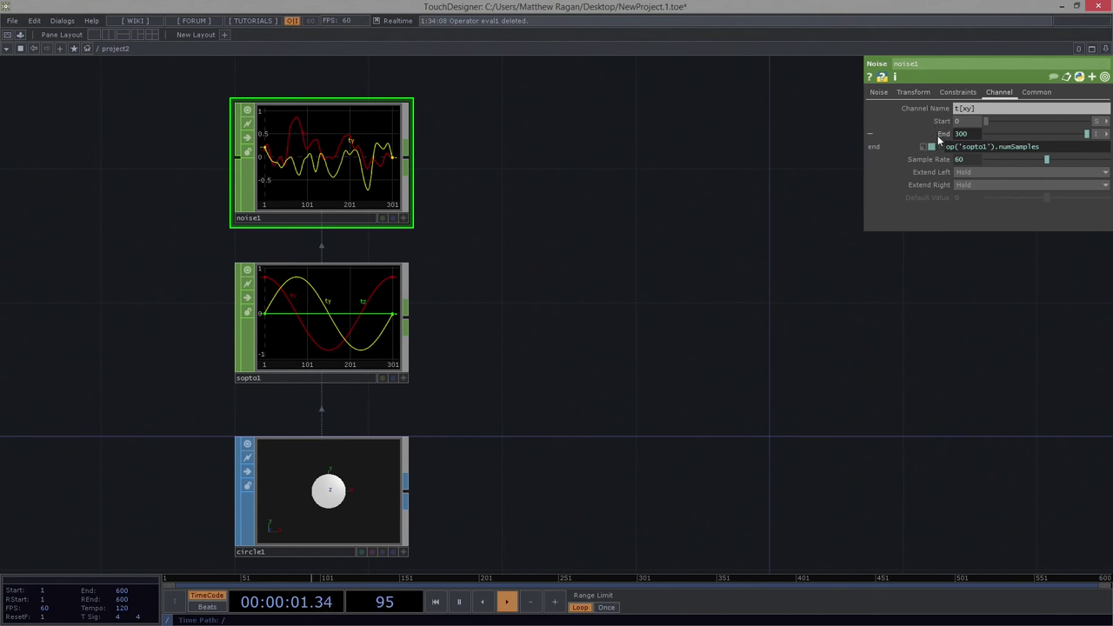
# Change noise1's End expression to op('sopto1').numSamples - 1 and compare the sample ranges of noise1 and sopto1.
pyautogui.middleClick(369, 139)
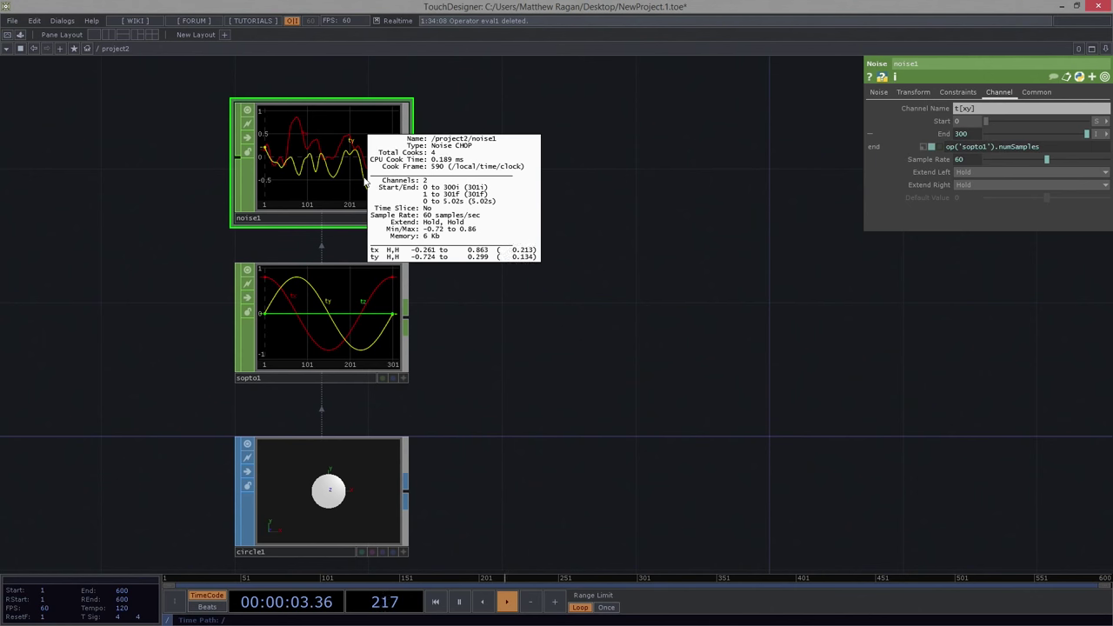
pyautogui.moveTo(482, 193); pyautogui.dragTo(475, 200, button='middle')
pyautogui.moveTo(282, 305); pyautogui.dragTo(404, 314, button='middle')
pyautogui.moveTo(1046, 159); pyautogui.dragTo(1053, 157)
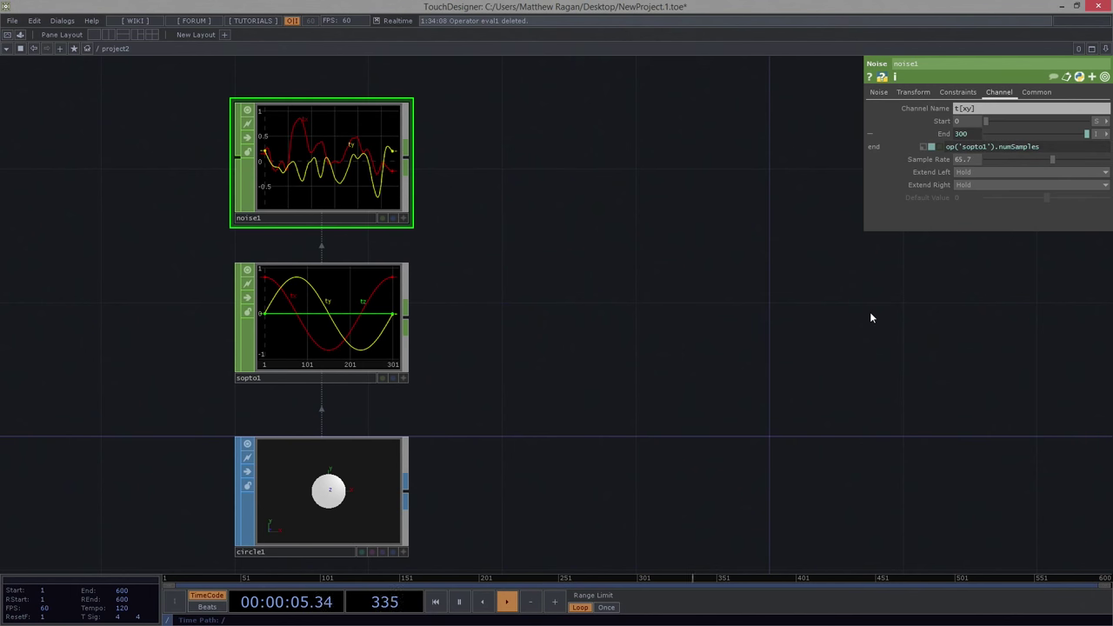
pyautogui.hotkey('ctrl', 'z')
pyautogui.click(1079, 148)
pyautogui.write('- 1')
pyautogui.press('Return')
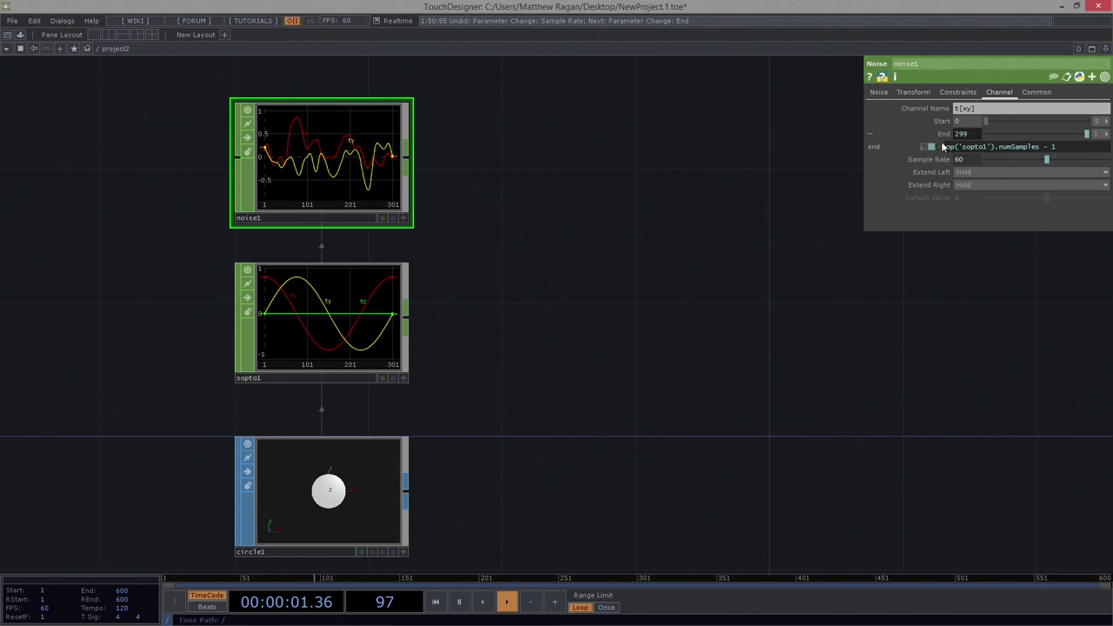
pyautogui.moveTo(327, 168); pyautogui.dragTo(441, 179, button='middle')
pyautogui.moveTo(363, 322); pyautogui.dragTo(364, 322, button='middle')
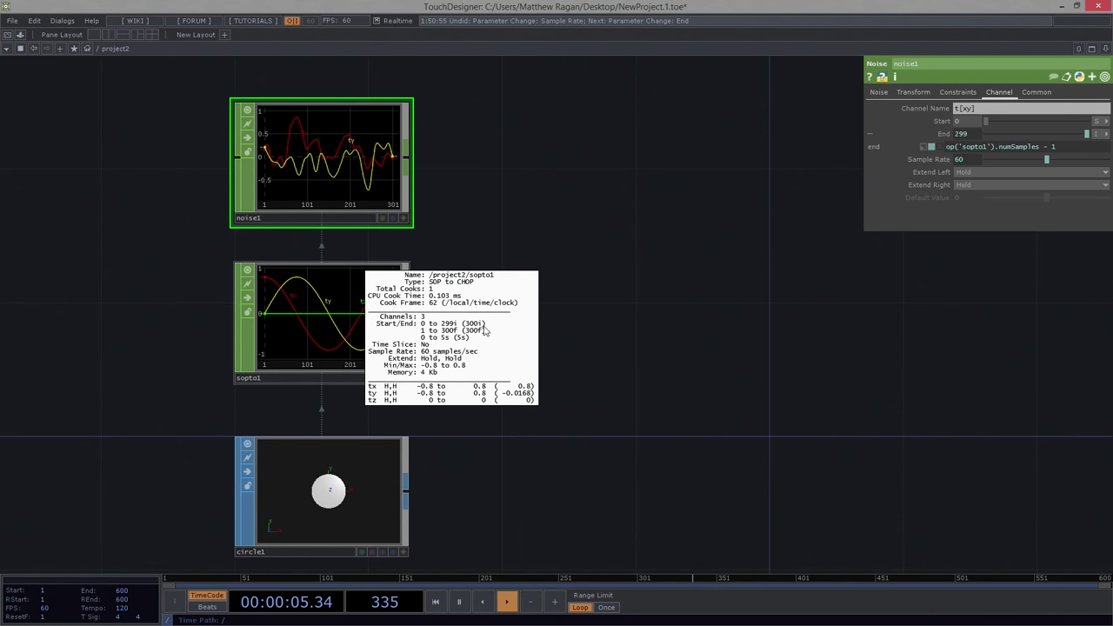
pyautogui.moveTo(475, 333); pyautogui.dragTo(602, 348, button='middle')
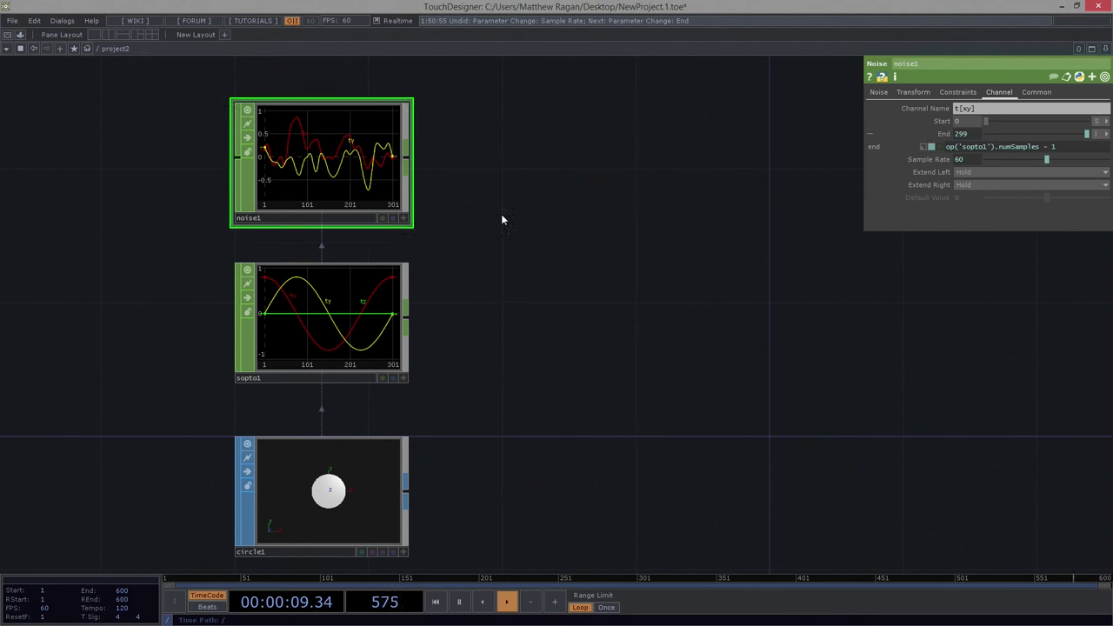
# Set the noise type of noise1 to Random.
pyautogui.click(882, 94)
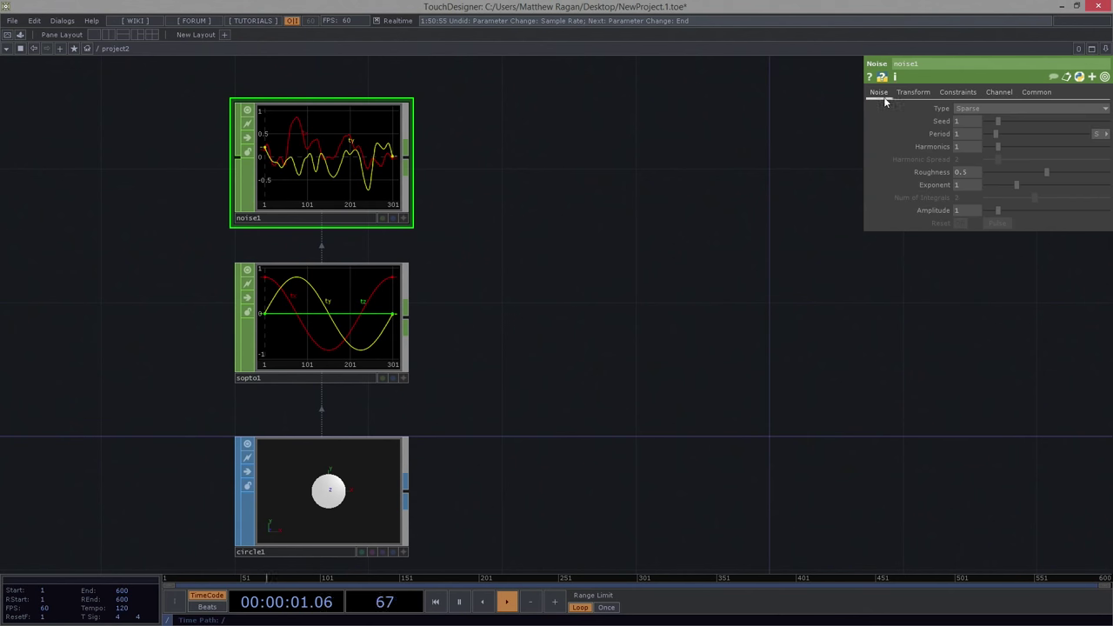
pyautogui.click(1002, 108)
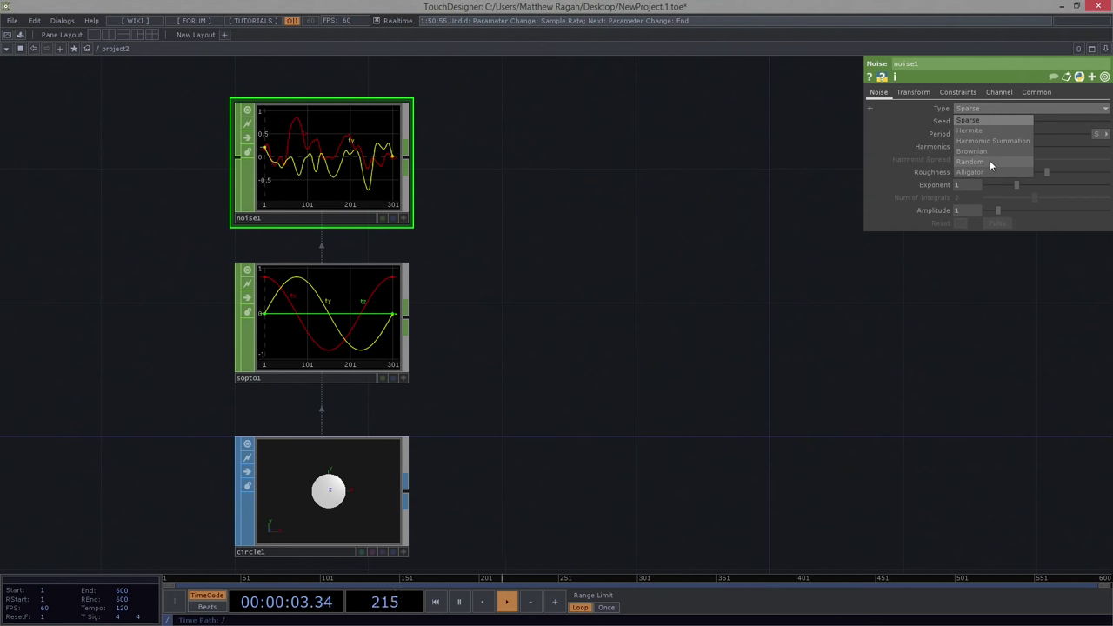
pyautogui.click(986, 160)
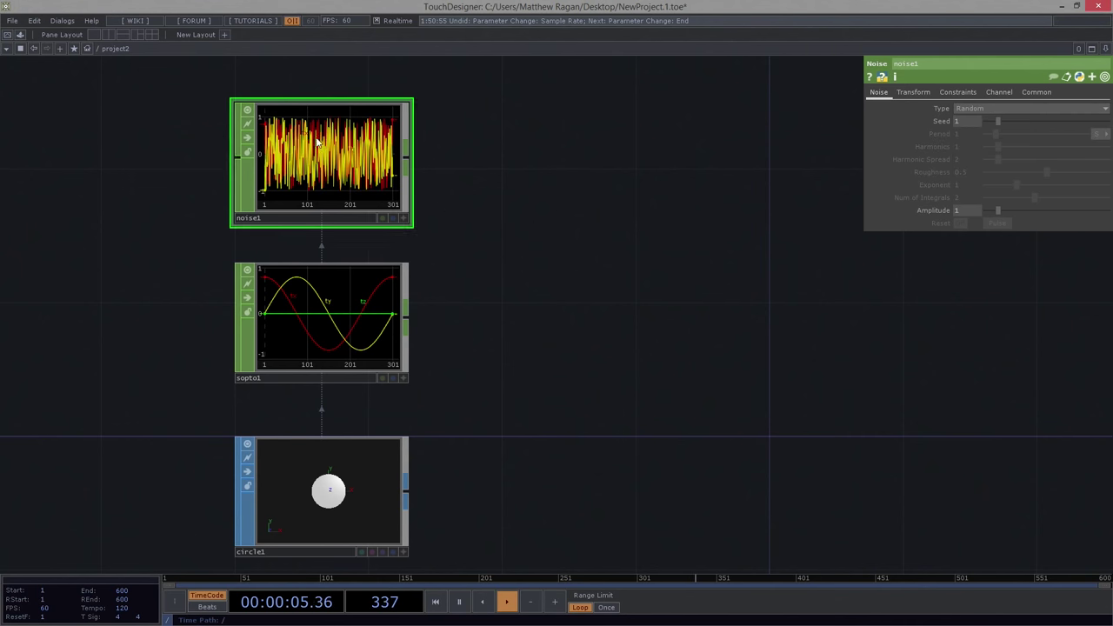
# Add a Cross CHOP beside noise1 and sopto1.
pyautogui.scroll(2, 318, 150)
pyautogui.press('Tab')
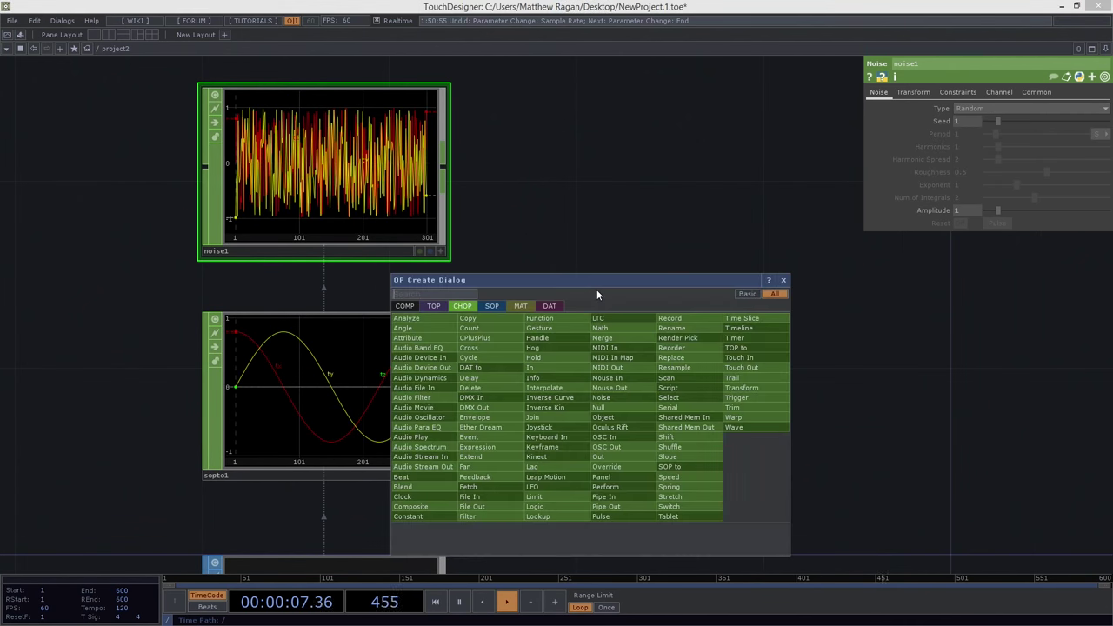
pyautogui.write('cros')
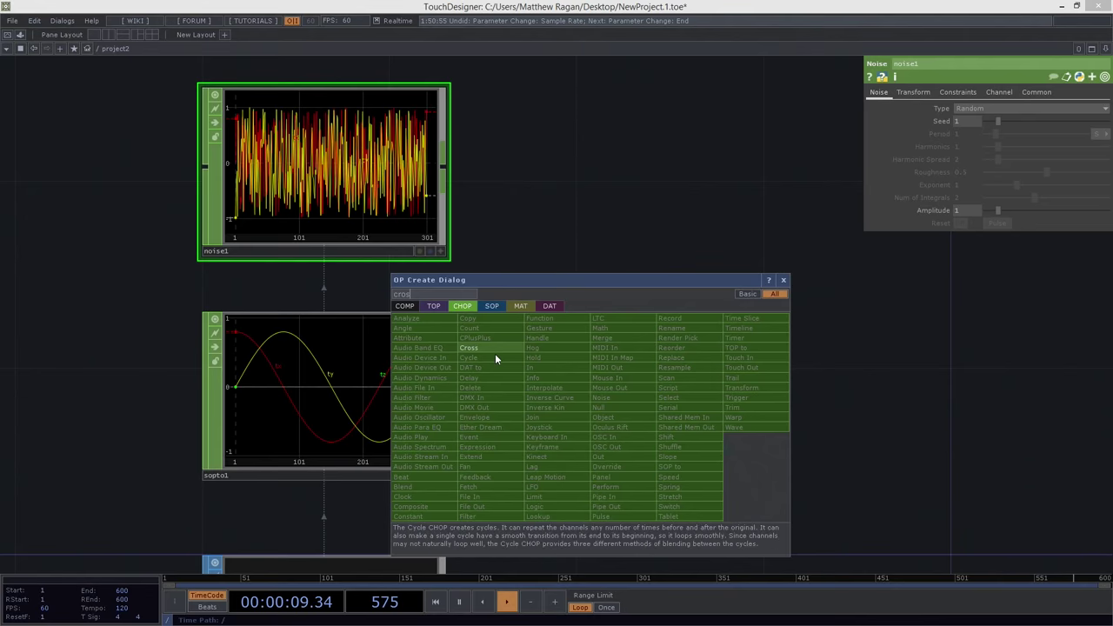
pyautogui.click(494, 350)
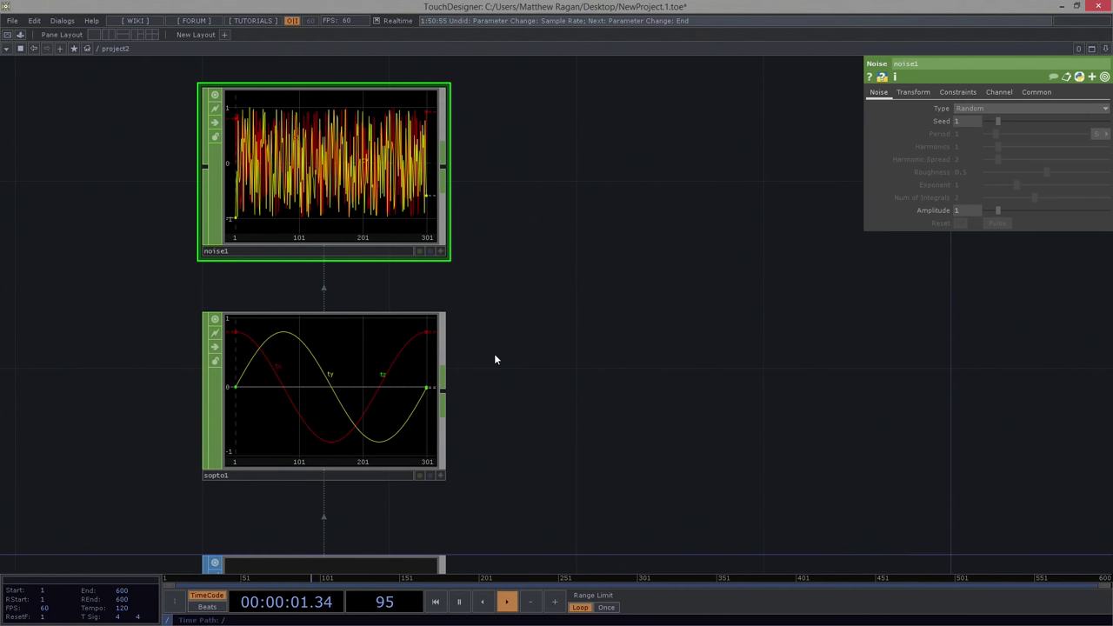
pyautogui.press('Tab')
pyautogui.write('cr')
pyautogui.click(366, 404)
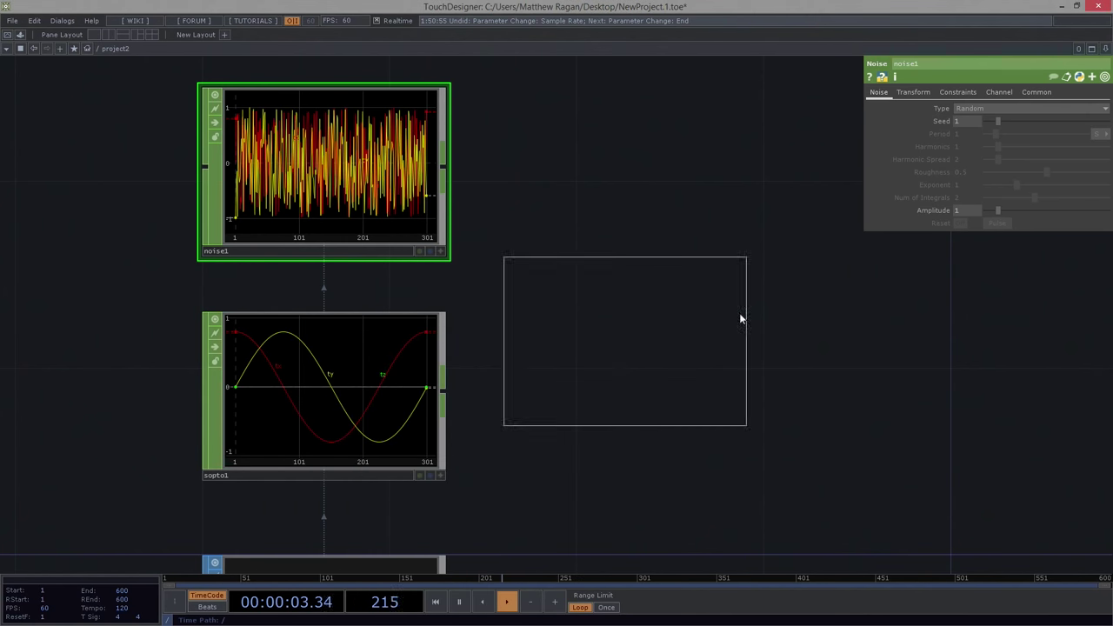
pyautogui.click(808, 261)
# Connect noise1 as the first input and sopto1 as the second input of cross1, and position cross1 between them.
pyautogui.moveTo(458, 173); pyautogui.dragTo(728, 279)
pyautogui.moveTo(461, 177); pyautogui.dragTo(700, 282)
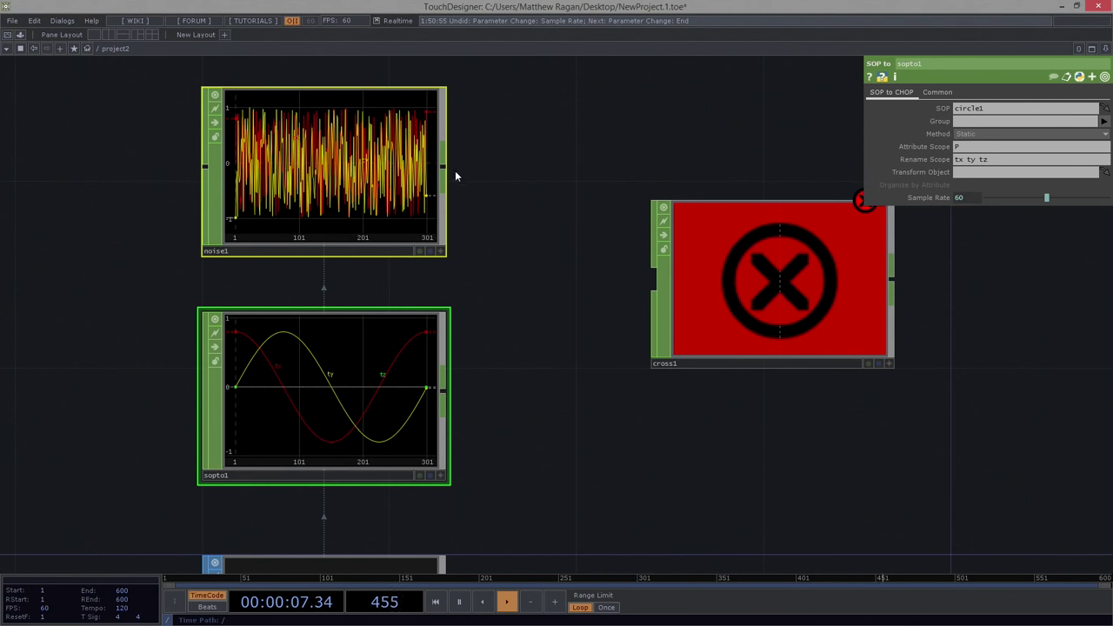
pyautogui.moveTo(444, 167); pyautogui.dragTo(657, 280)
pyautogui.click(752, 271)
pyautogui.moveTo(805, 429); pyautogui.dragTo(562, 422)
pyautogui.moveTo(984, 112); pyautogui.dragTo(836, 148)
pyautogui.moveTo(665, 173); pyautogui.dragTo(660, 217, button='middle')
pyautogui.moveTo(708, 228); pyautogui.dragTo(656, 270)
pyautogui.scroll(2, 575, 289)
pyautogui.scroll(-2, 575, 290)
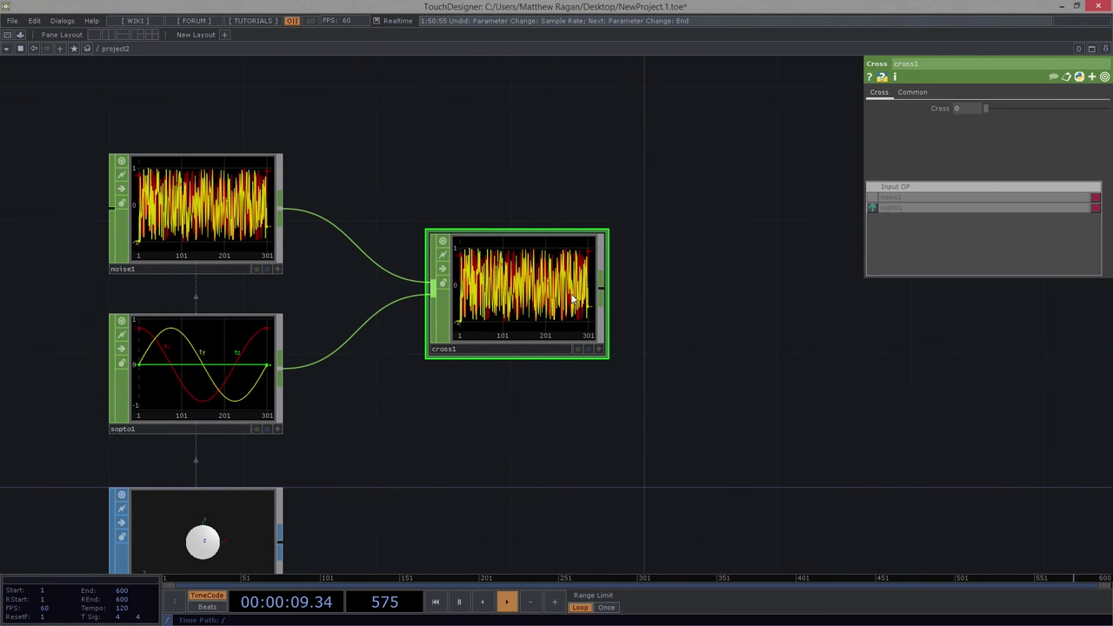
pyautogui.moveTo(570, 296); pyautogui.dragTo(572, 299)
# Append a Math CHOP to the output of cross1 and align it in line with cross1.
pyautogui.rightClick(615, 289)
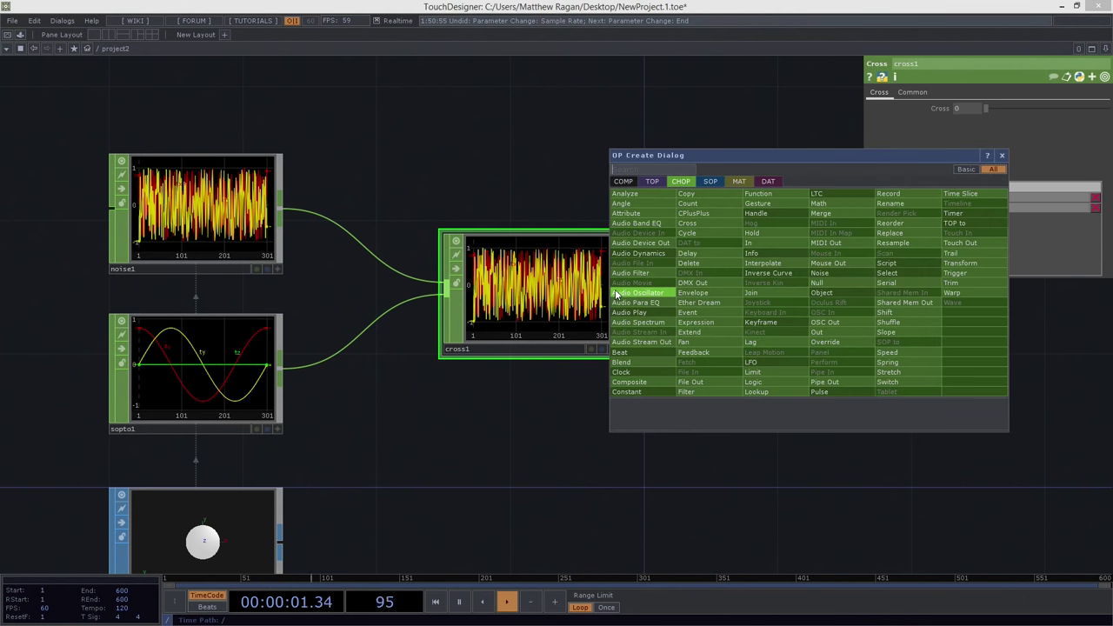
pyautogui.write('math')
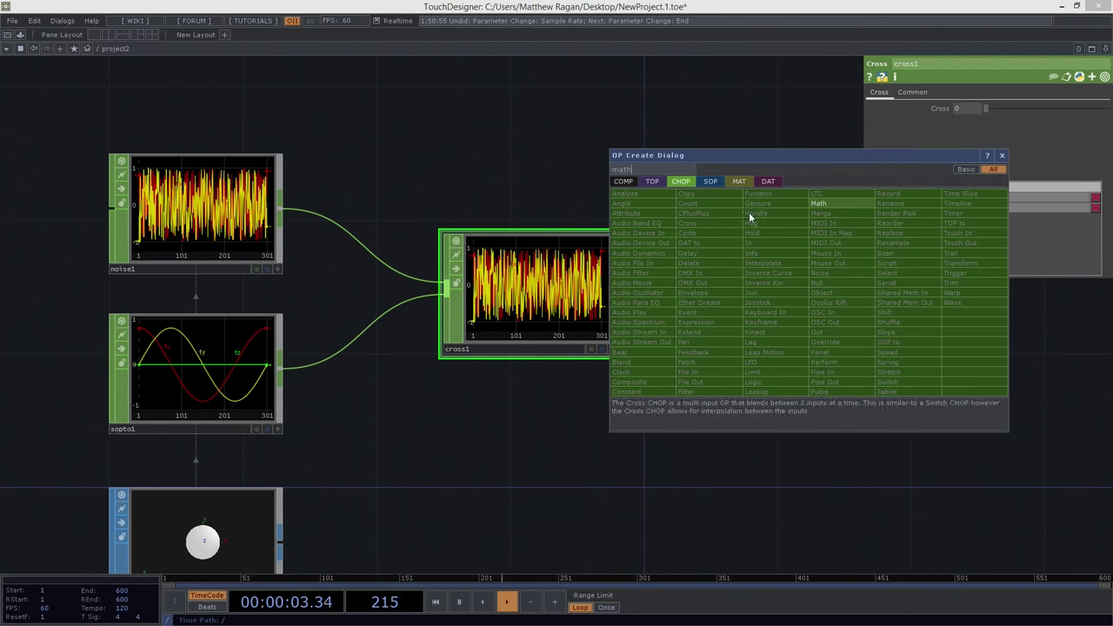
pyautogui.click(822, 204)
pyautogui.click(781, 287)
pyautogui.moveTo(780, 446); pyautogui.dragTo(496, 461)
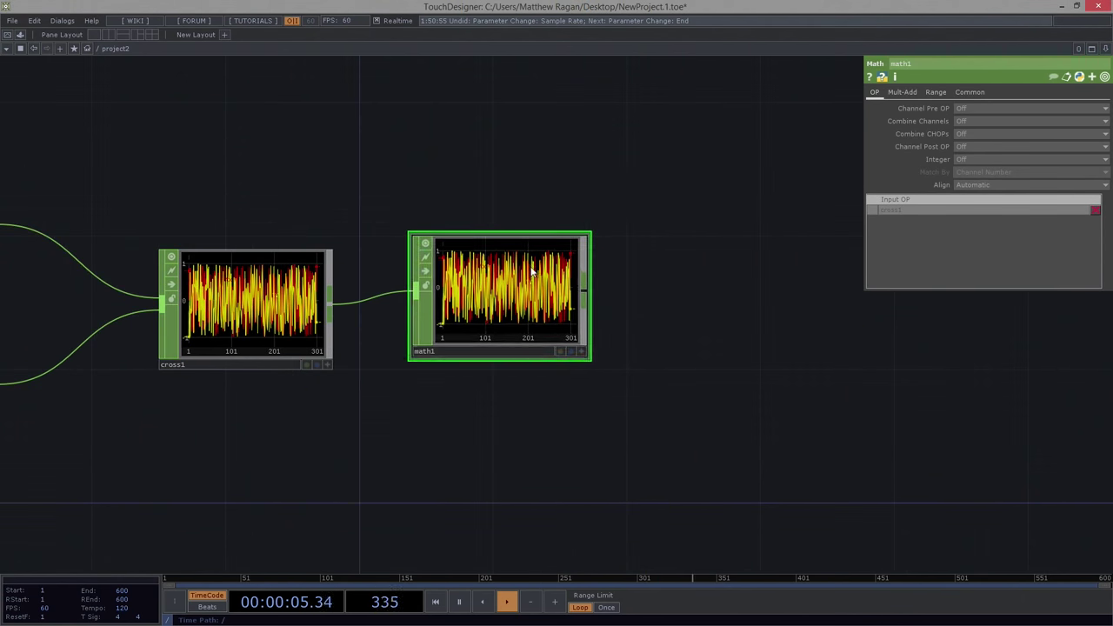
pyautogui.moveTo(522, 273); pyautogui.dragTo(514, 294)
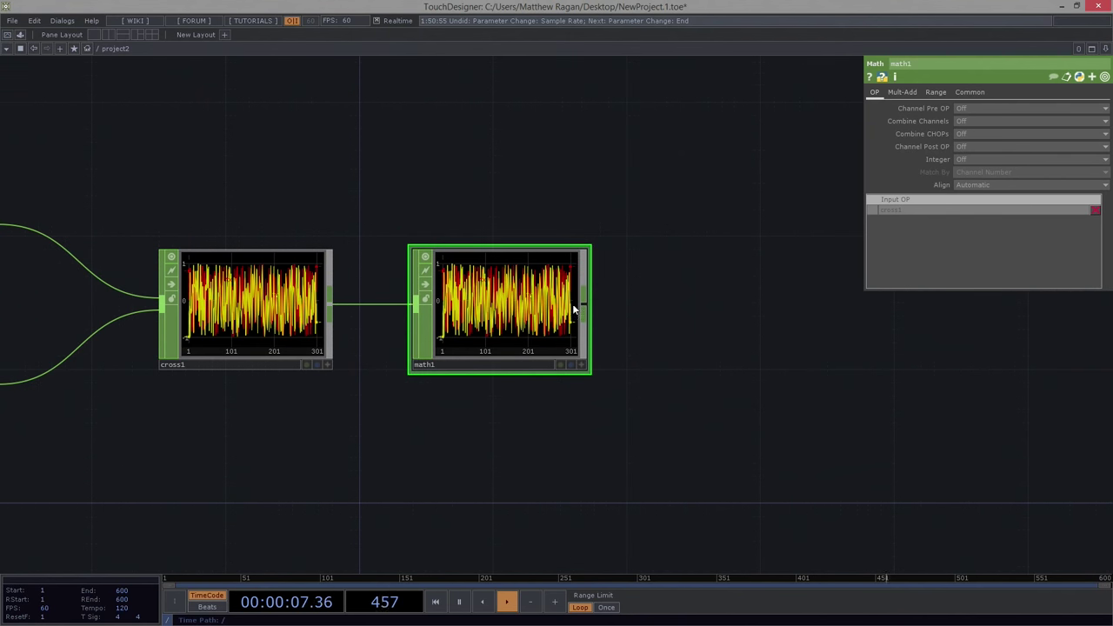
# Append a Null CHOP to the output of math1 and place it in line with the chain.
pyautogui.rightClick(579, 303)
pyautogui.write('nul')
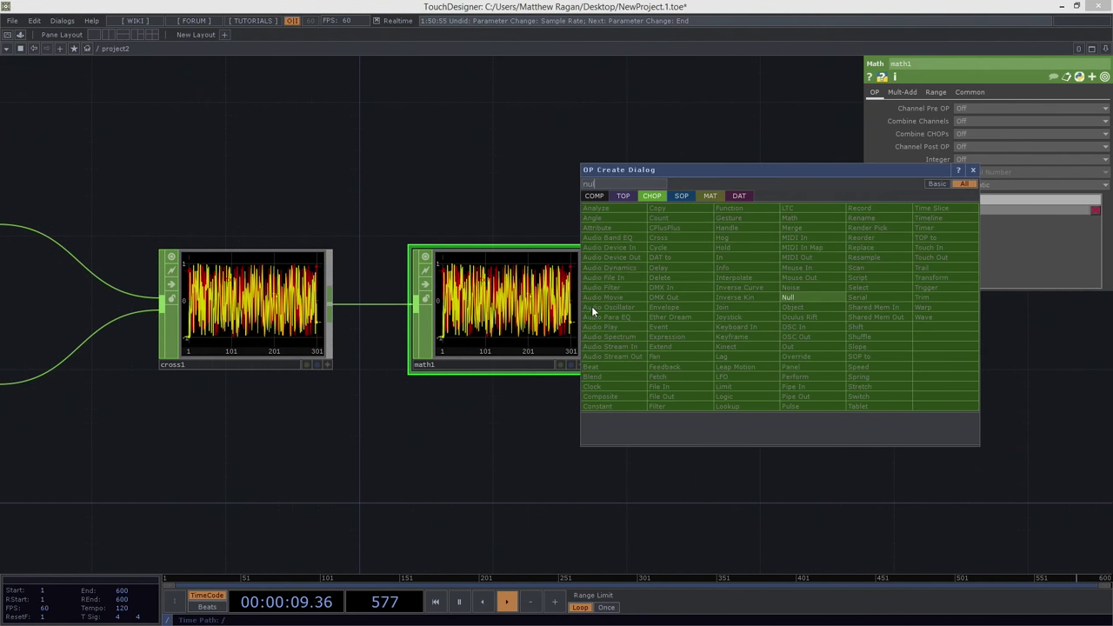
pyautogui.click(831, 300)
pyautogui.click(742, 300)
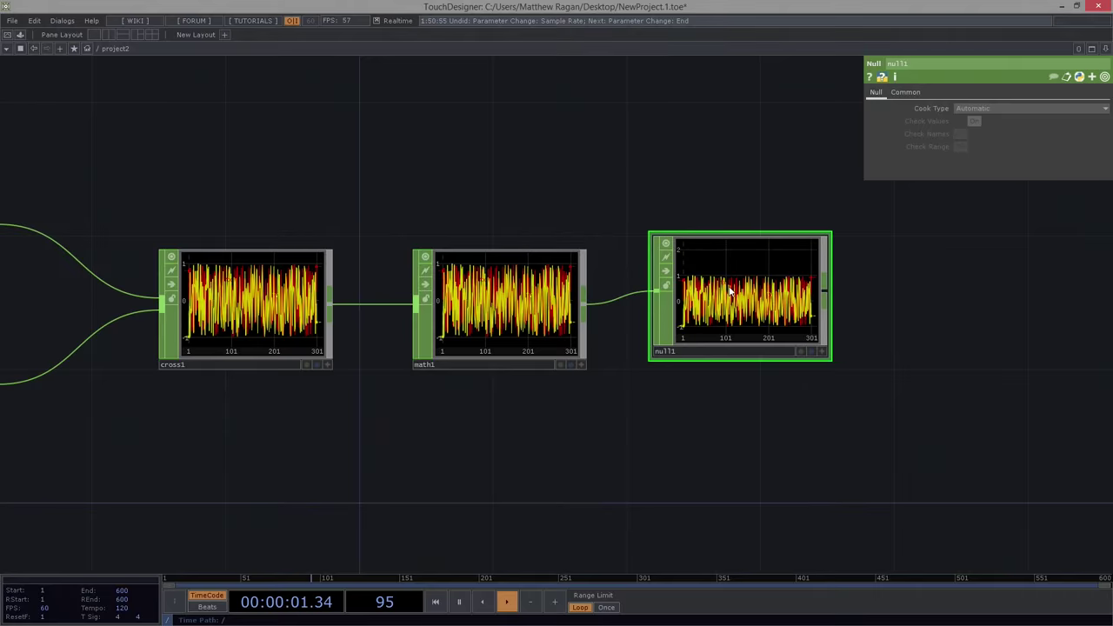
# Add a second Circle SOP in the empty space below null1.
pyautogui.moveTo(719, 340); pyautogui.dragTo(428, 287, button='middle')
pyautogui.scroll(-3, 427, 287)
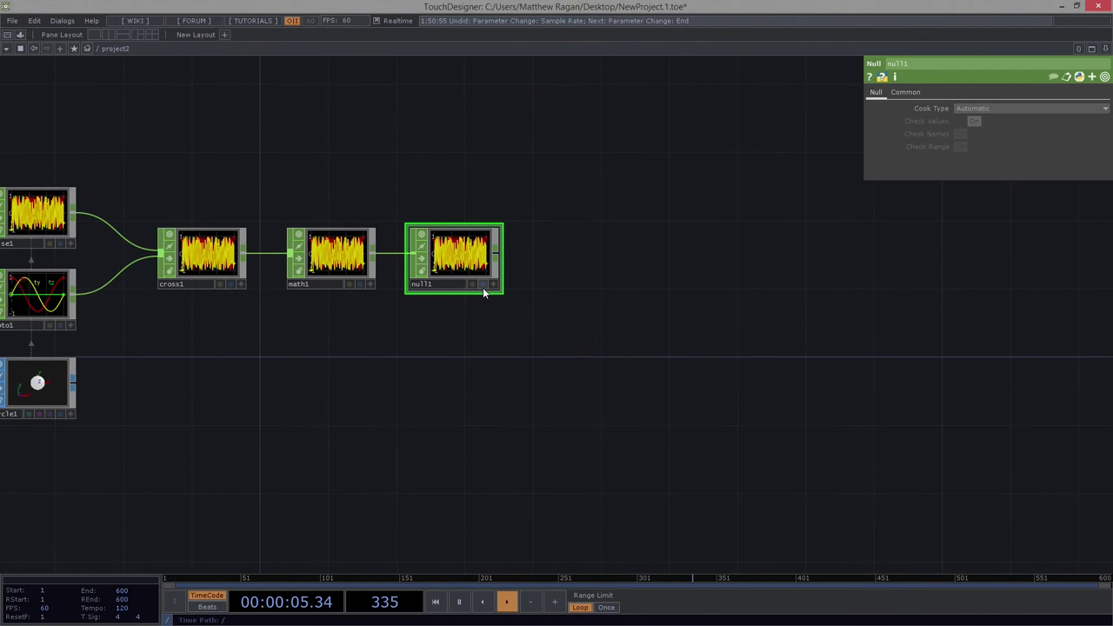
pyautogui.press('Tab')
pyautogui.click(397, 363)
pyautogui.write('c')
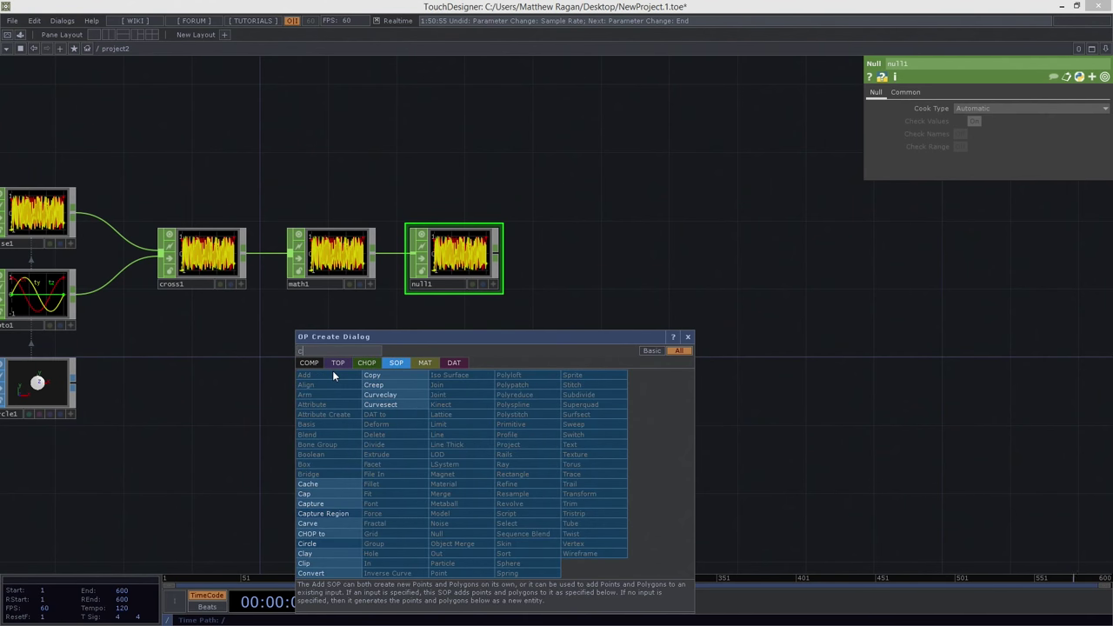
pyautogui.write('ir')
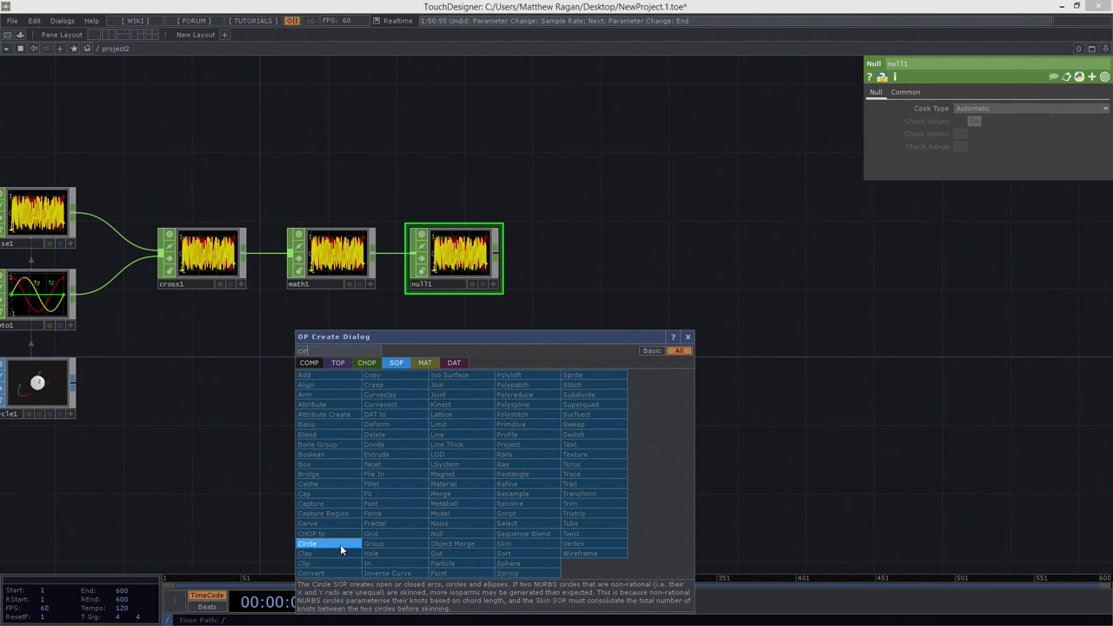
pyautogui.click(340, 545)
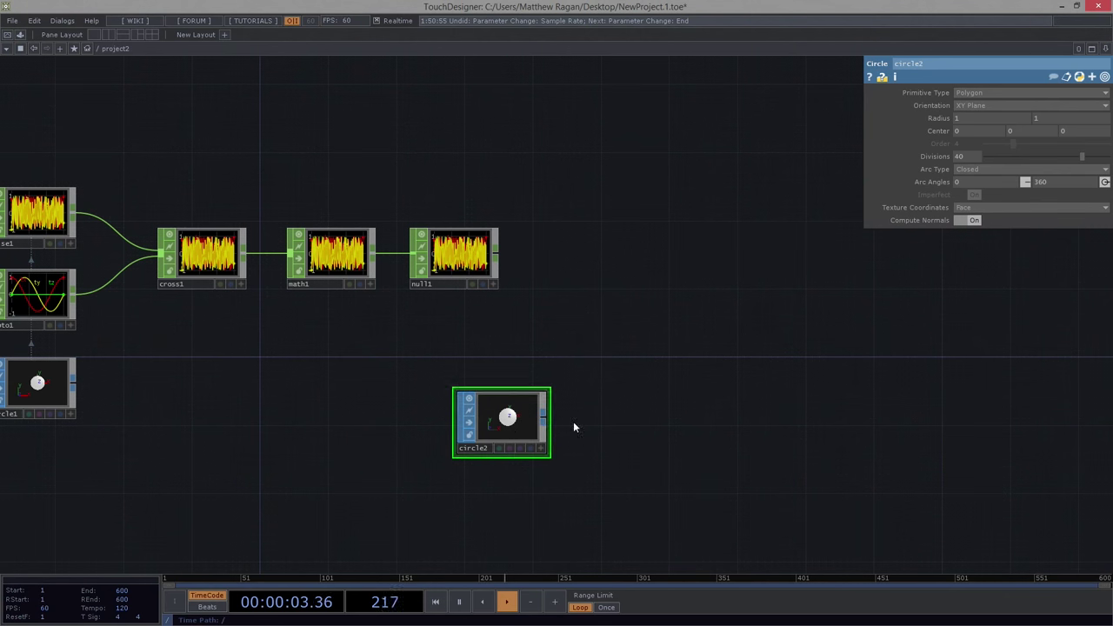
# Append a Geometry COMP to the output of circle2.
pyautogui.rightClick(545, 419)
pyautogui.click(545, 312)
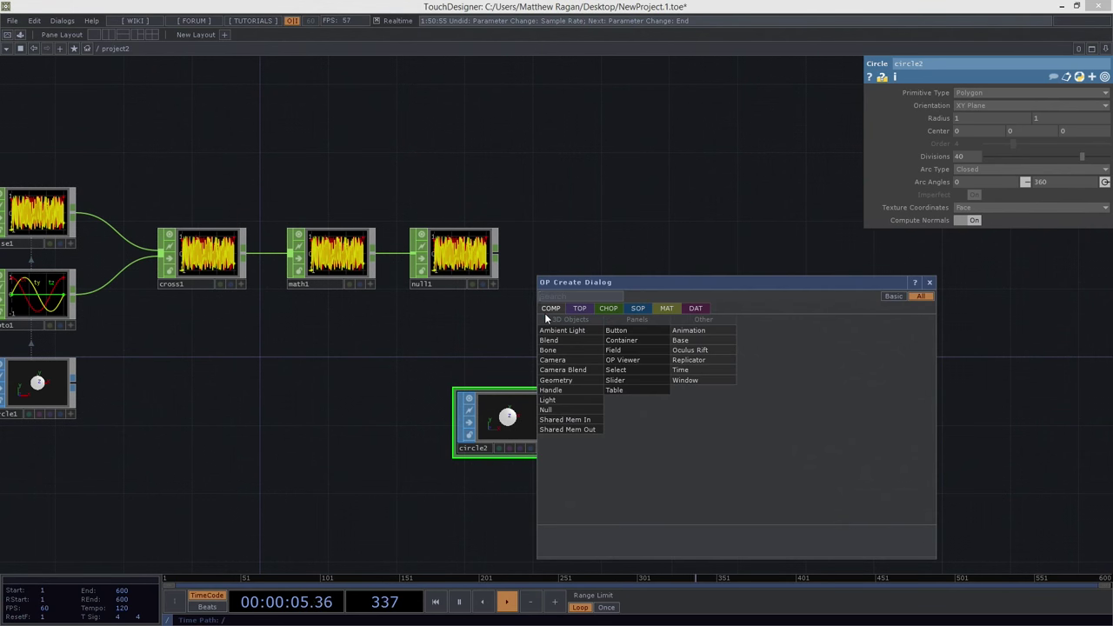
pyautogui.click(576, 381)
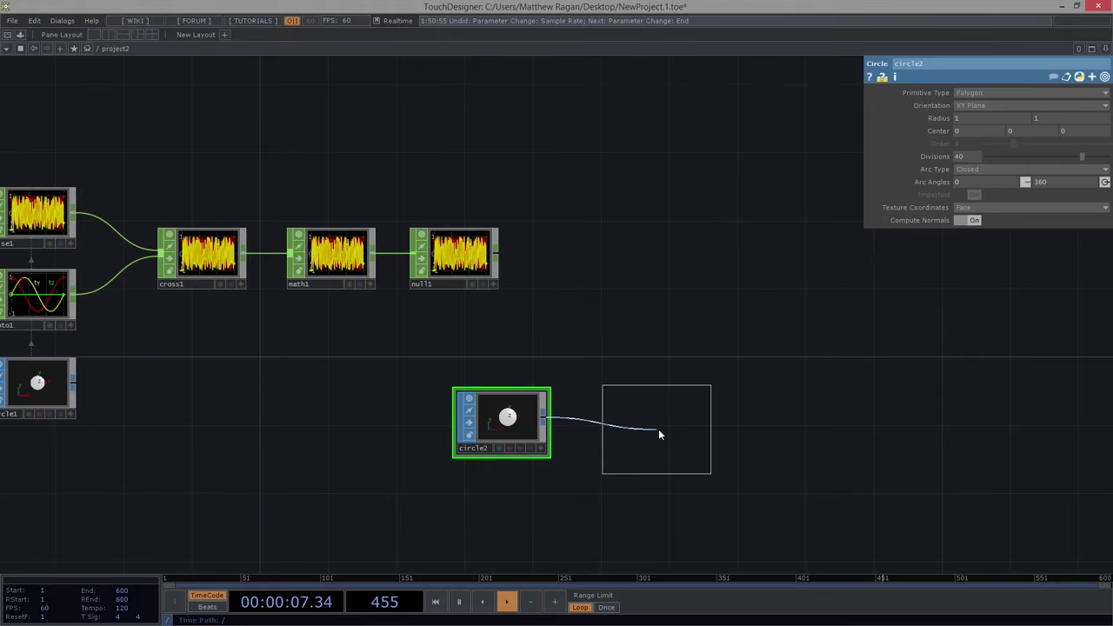
pyautogui.click(658, 429)
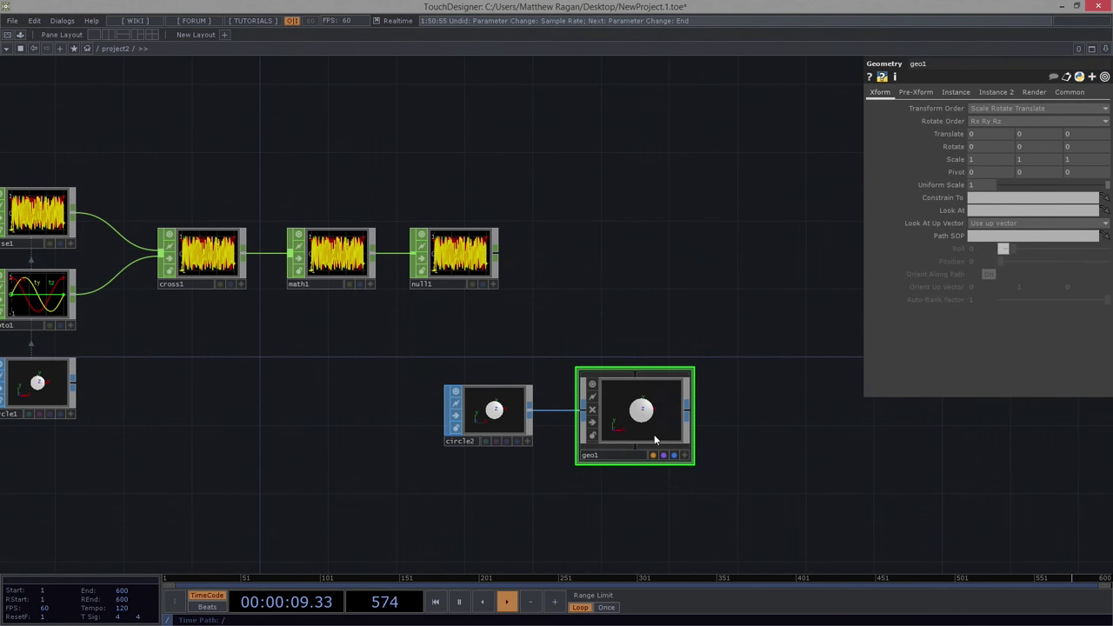
# Add a Camera COMP in the empty space above geo1.
pyautogui.press('Tab')
pyautogui.write('ca')
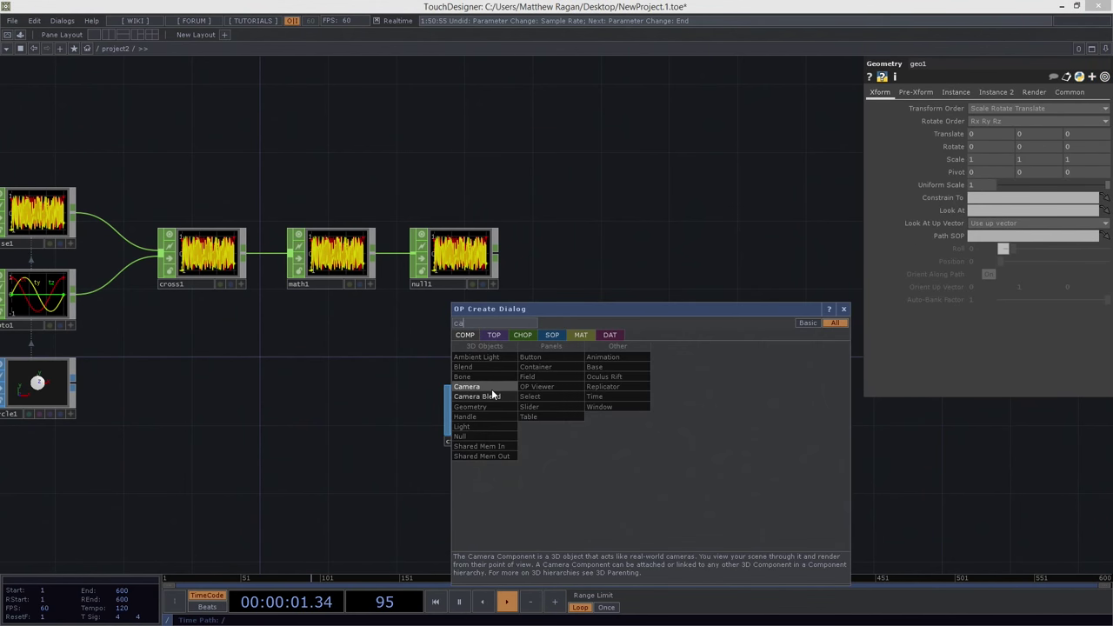
pyautogui.click(492, 389)
pyautogui.click(633, 301)
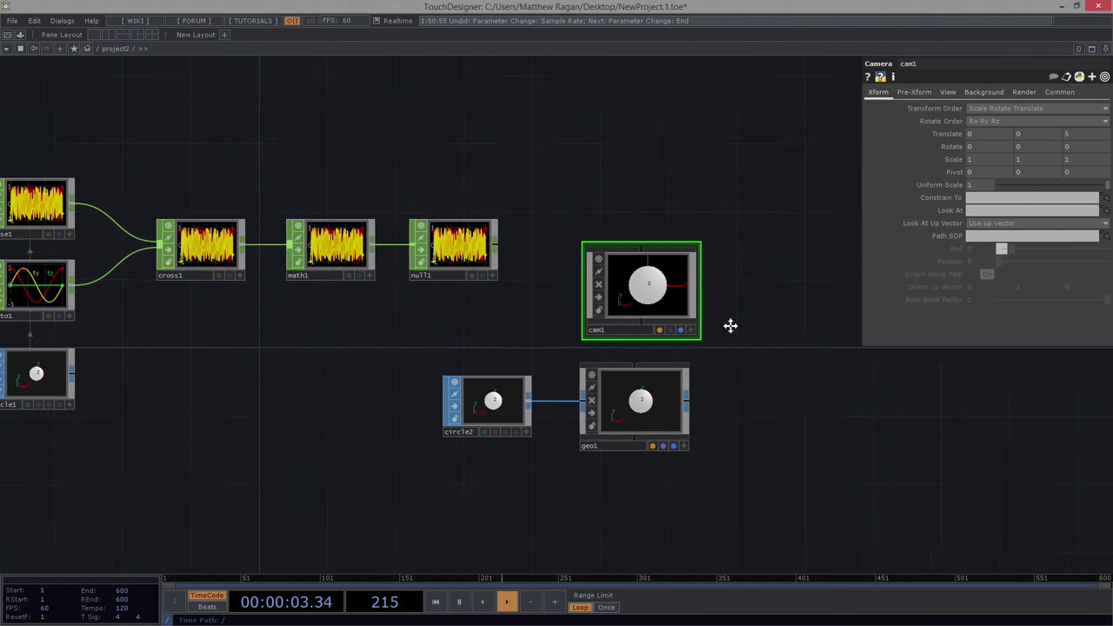
# Add a Constant MAT below geo1.
pyautogui.press('Tab')
pyautogui.click(647, 360)
pyautogui.write('c')
pyautogui.press('Return')
pyautogui.click(620, 464)
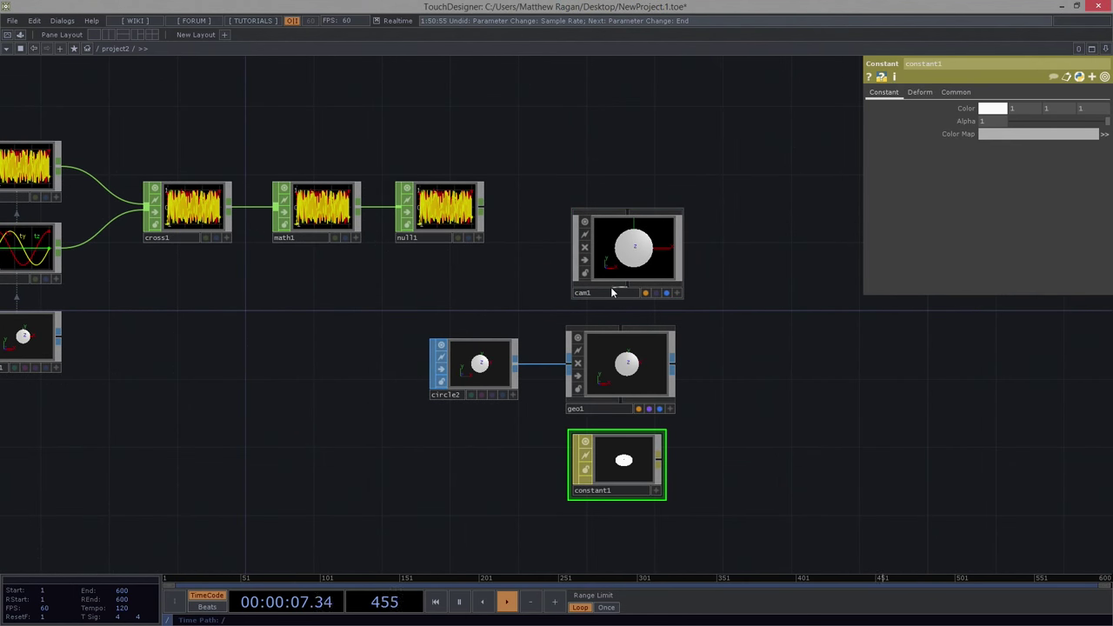
# Align cam1 with geo1 and assign constant1 as the material of geo1.
pyautogui.moveTo(628, 260); pyautogui.dragTo(621, 260)
pyautogui.moveTo(637, 447); pyautogui.dragTo(642, 350)
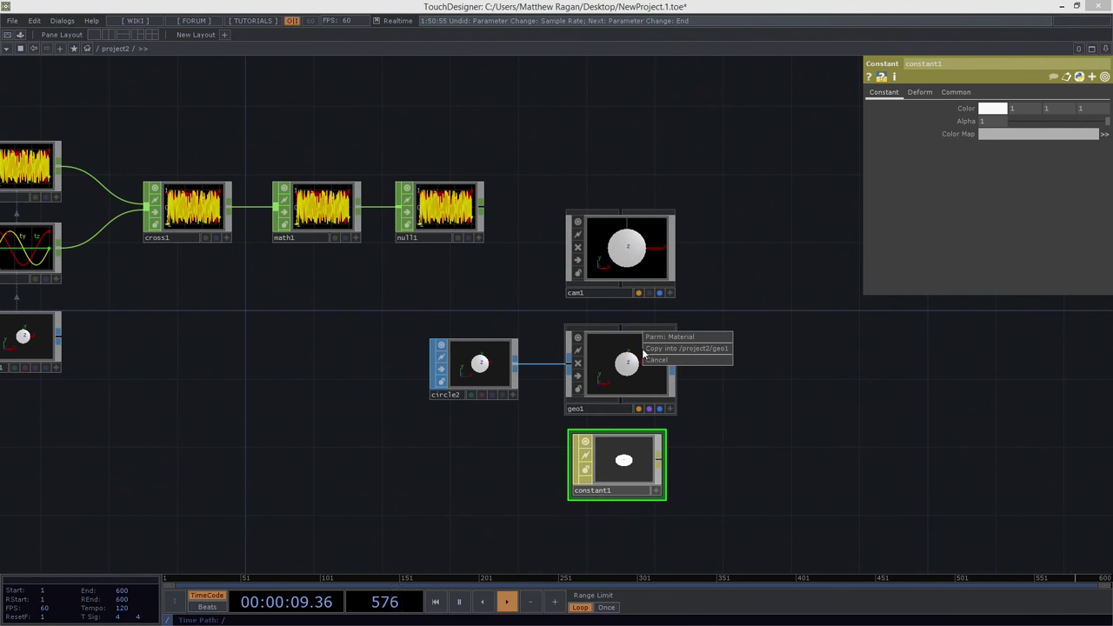
pyautogui.click(729, 337)
# Add a Render TOP beside geo1 to render the camera's view of the geometry.
pyautogui.moveTo(768, 356); pyautogui.dragTo(731, 354, button='middle')
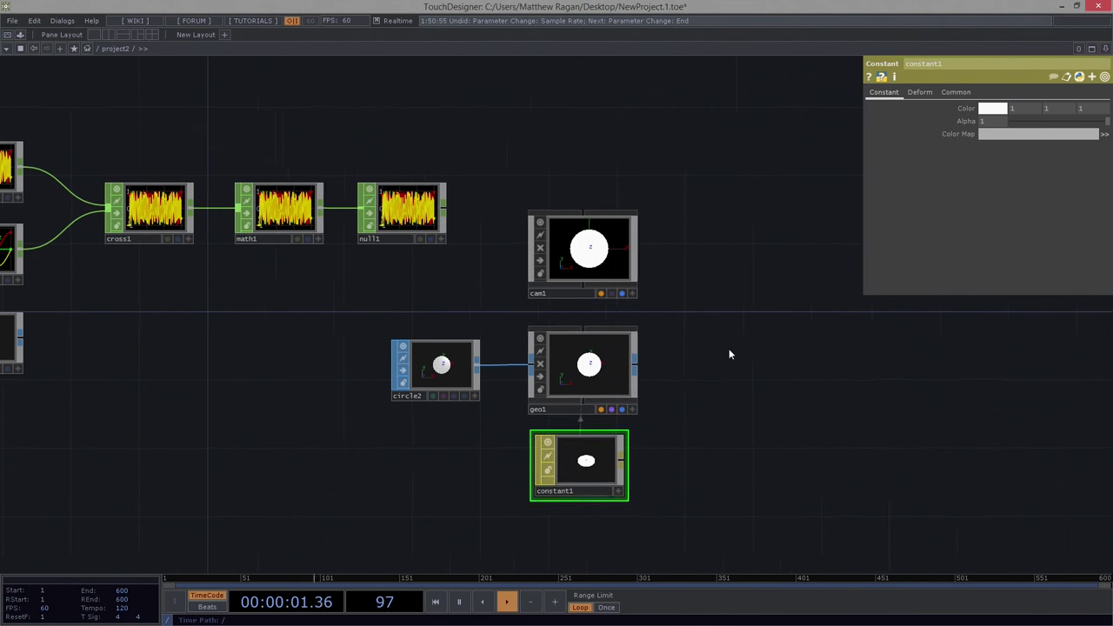
pyautogui.press('Tab')
pyautogui.write('re')
pyautogui.click(566, 365)
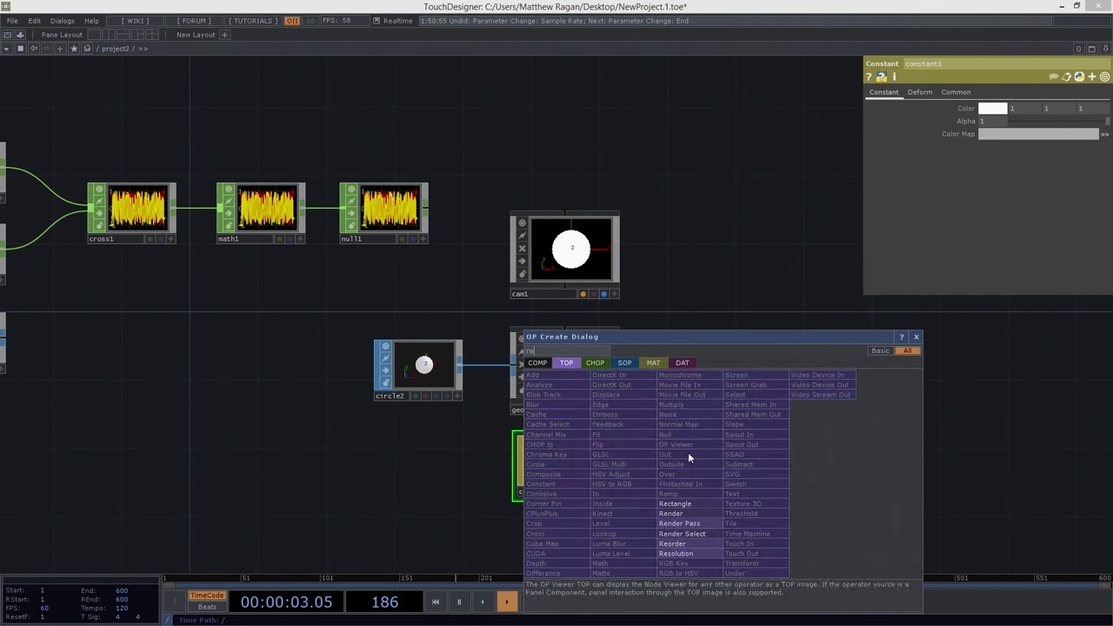
pyautogui.click(702, 514)
pyautogui.click(751, 369)
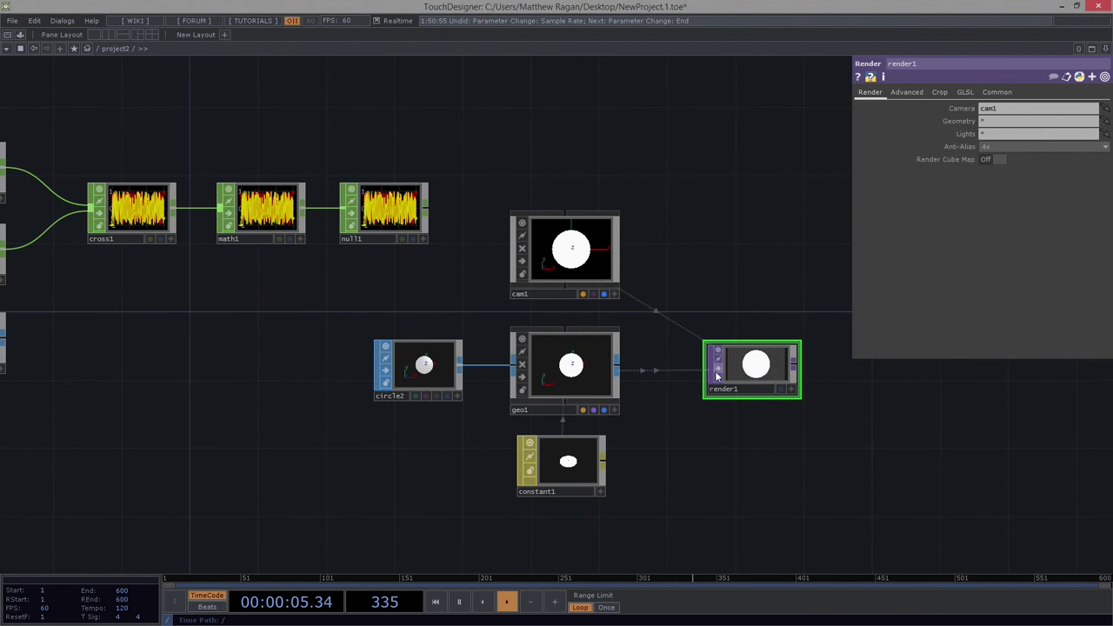
# Enable instancing on geo1 and use null1 as its Instance CHOP.
pyautogui.click(601, 365)
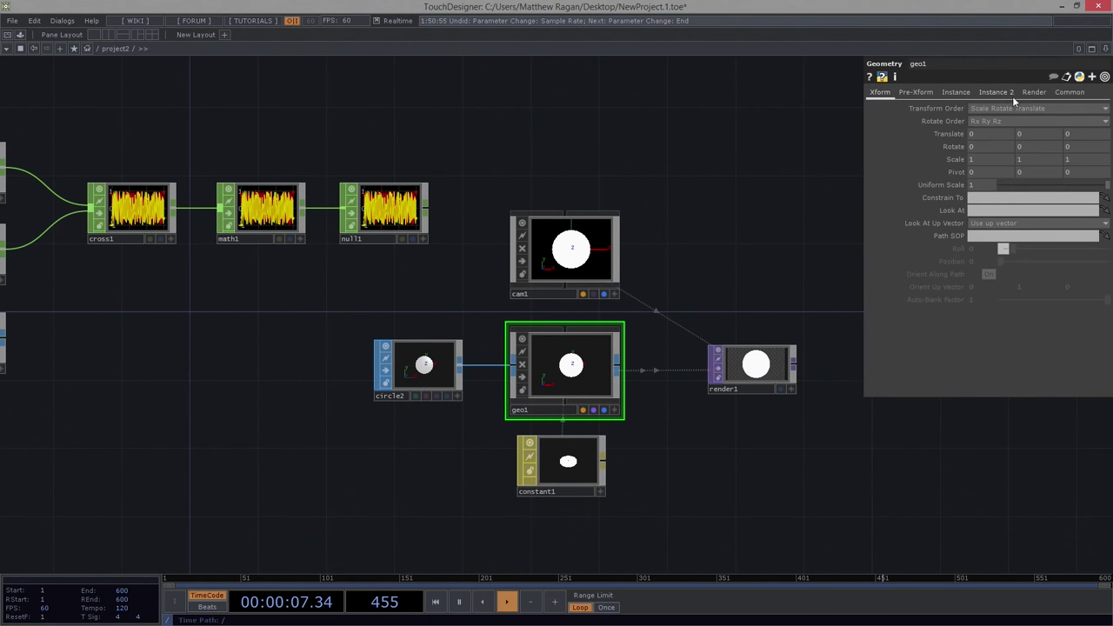
pyautogui.click(956, 92)
pyautogui.click(983, 108)
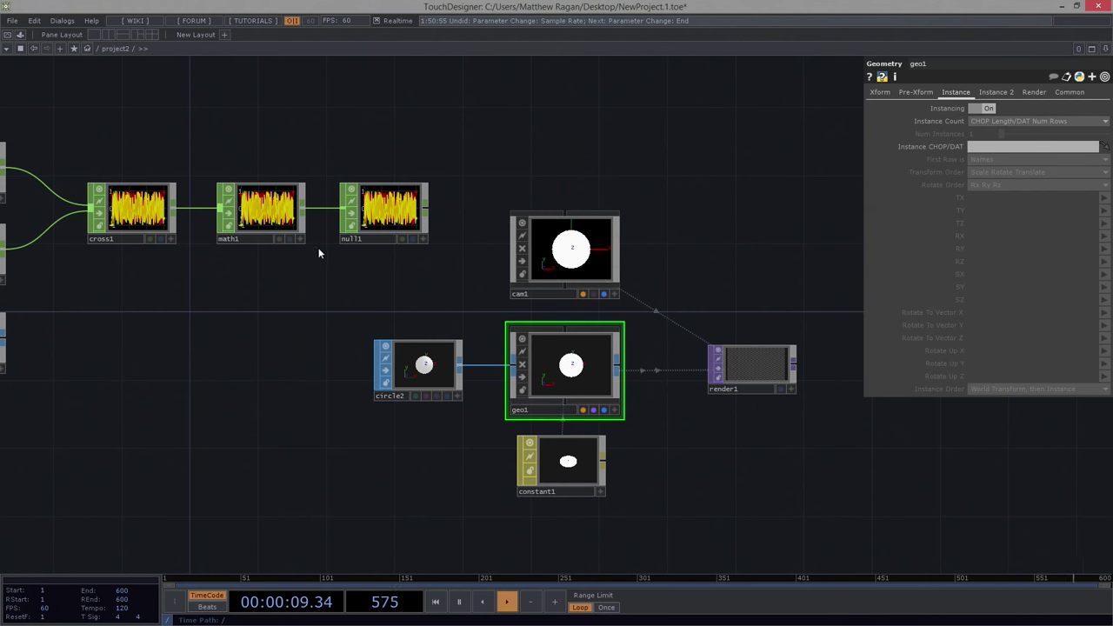
pyautogui.moveTo(376, 226); pyautogui.dragTo(1000, 147)
# Map the instance TX of geo1 to channel tx and its TY to channel ty.
pyautogui.click(984, 198)
pyautogui.write('tx')
pyautogui.click(973, 212)
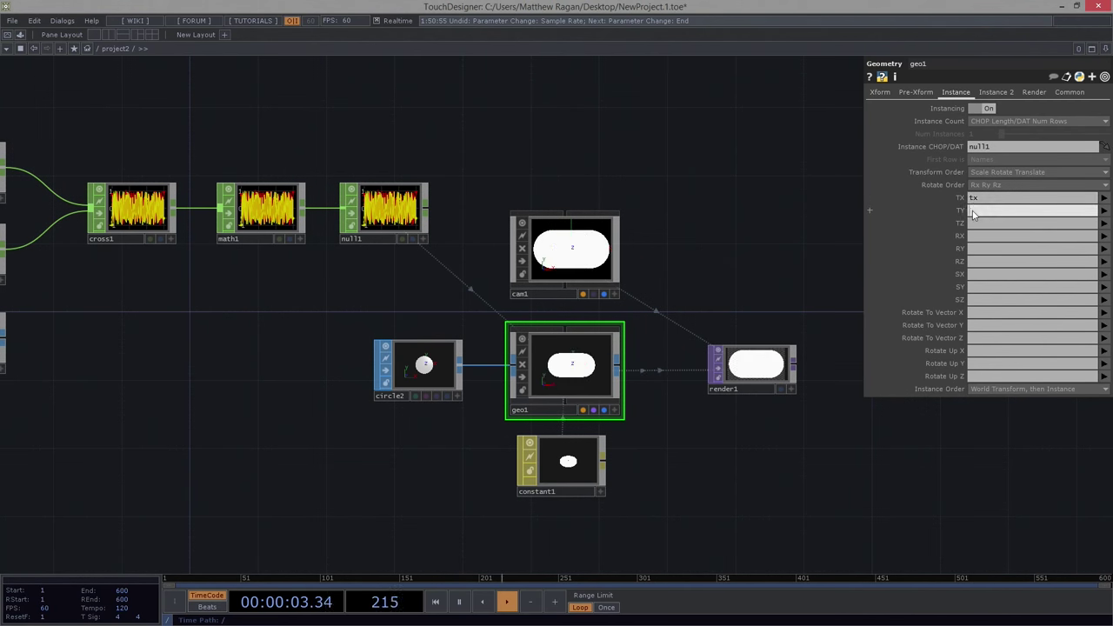
pyautogui.write('ty')
pyautogui.press('Return')
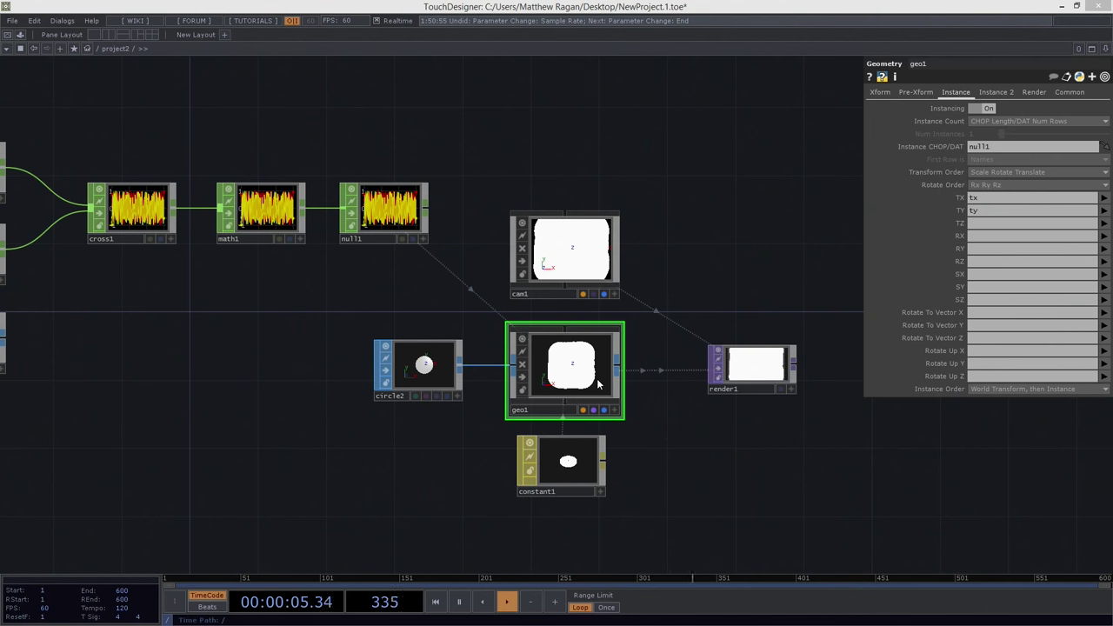
# Change the projection of cam1 to Orthographic and set its Ortho Width to 1920.
pyautogui.scroll(3, 669, 381)
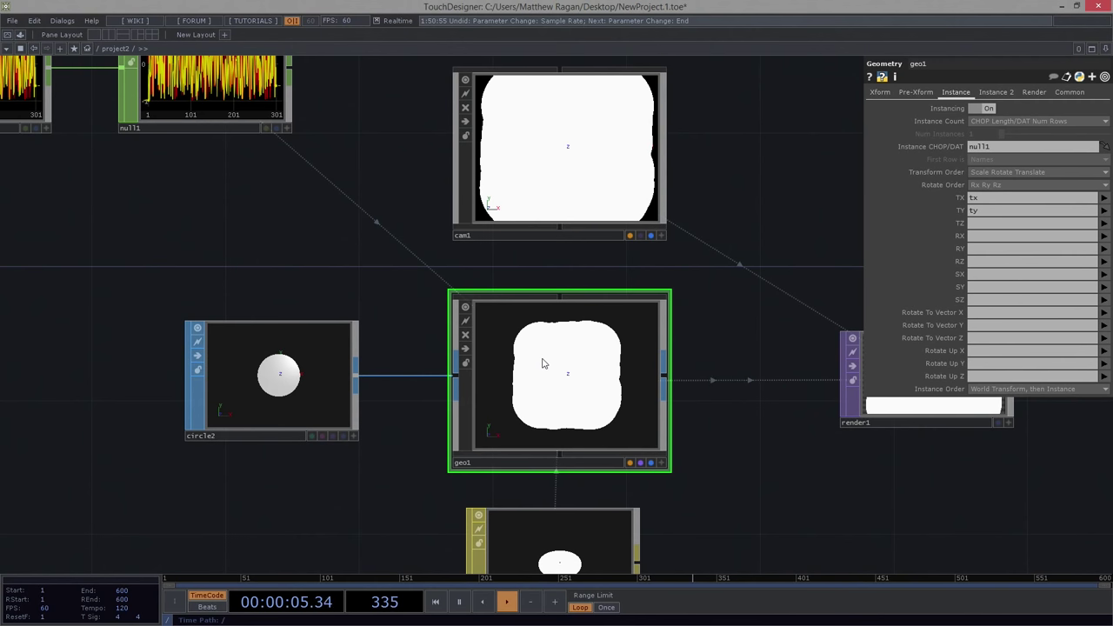
pyautogui.scroll(-5, 542, 363)
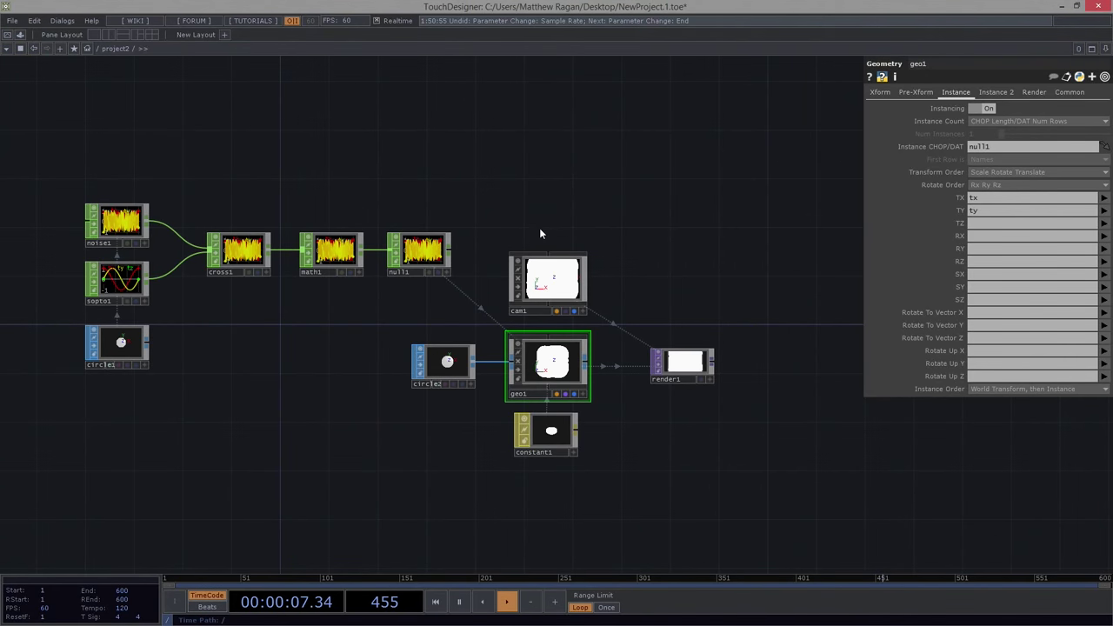
pyautogui.moveTo(557, 195); pyautogui.dragTo(624, 281, button='right')
pyautogui.scroll(3, 539, 308)
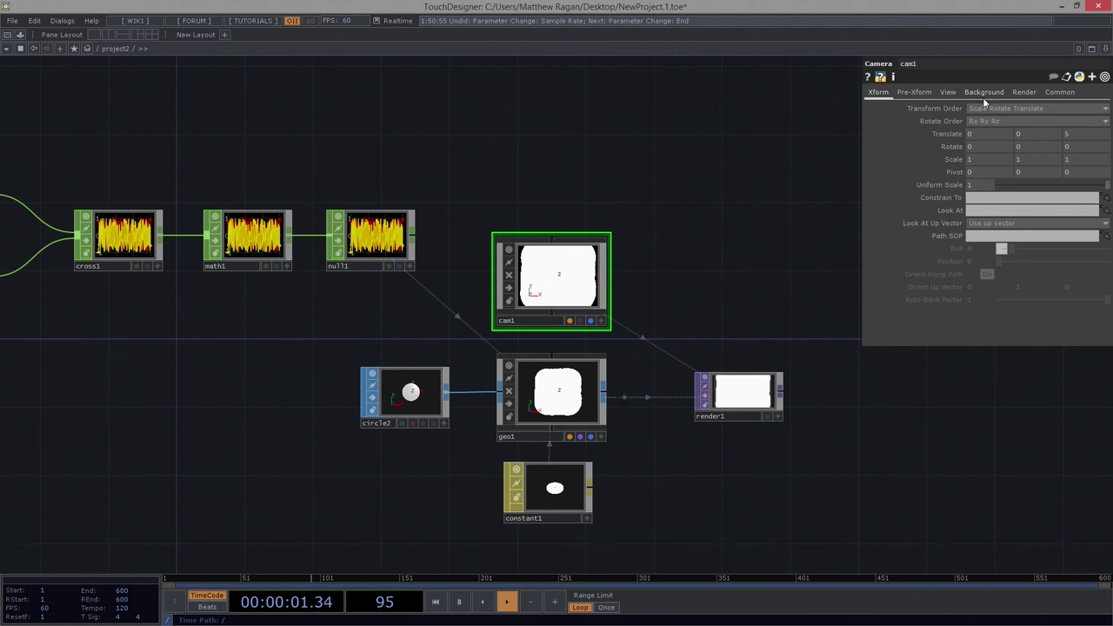
pyautogui.click(928, 93)
pyautogui.click(946, 92)
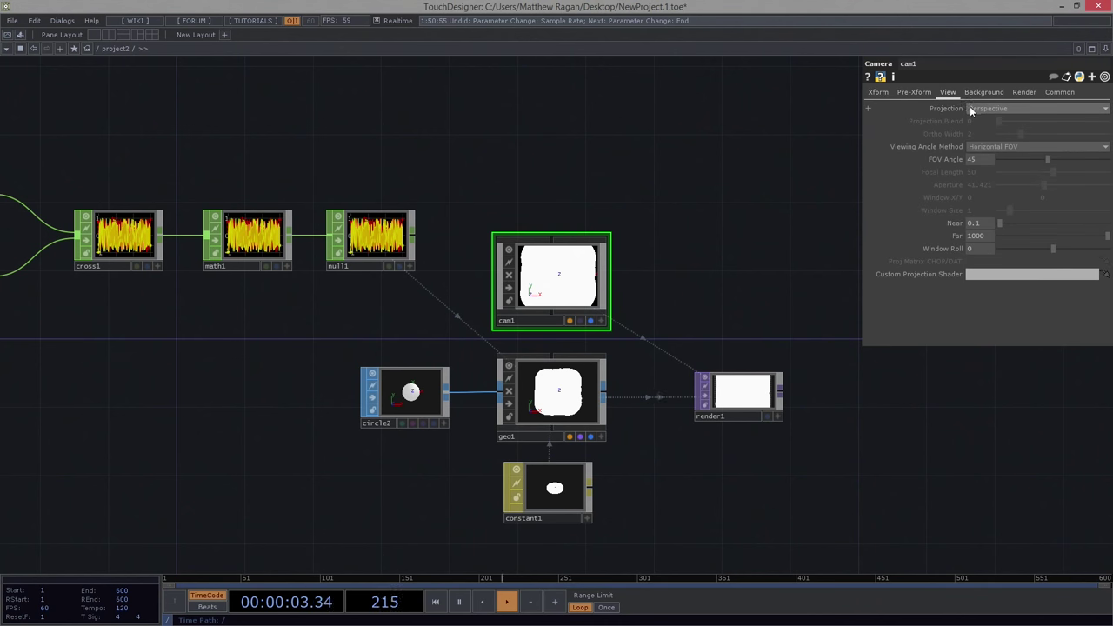
pyautogui.click(974, 108)
pyautogui.click(991, 131)
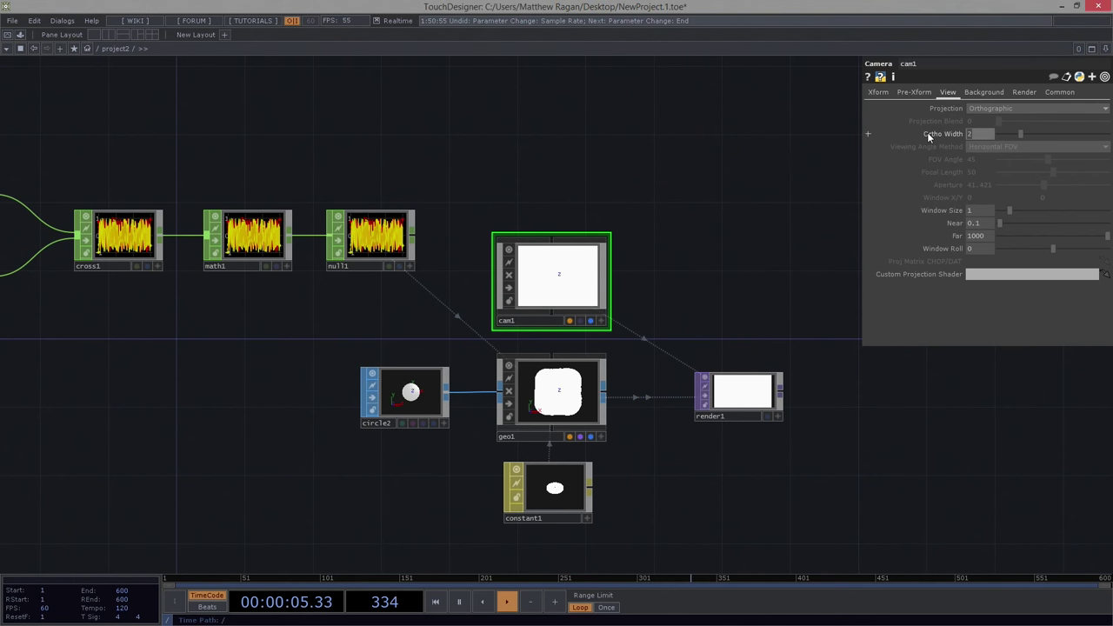
pyautogui.write('1920')
pyautogui.press('Return')
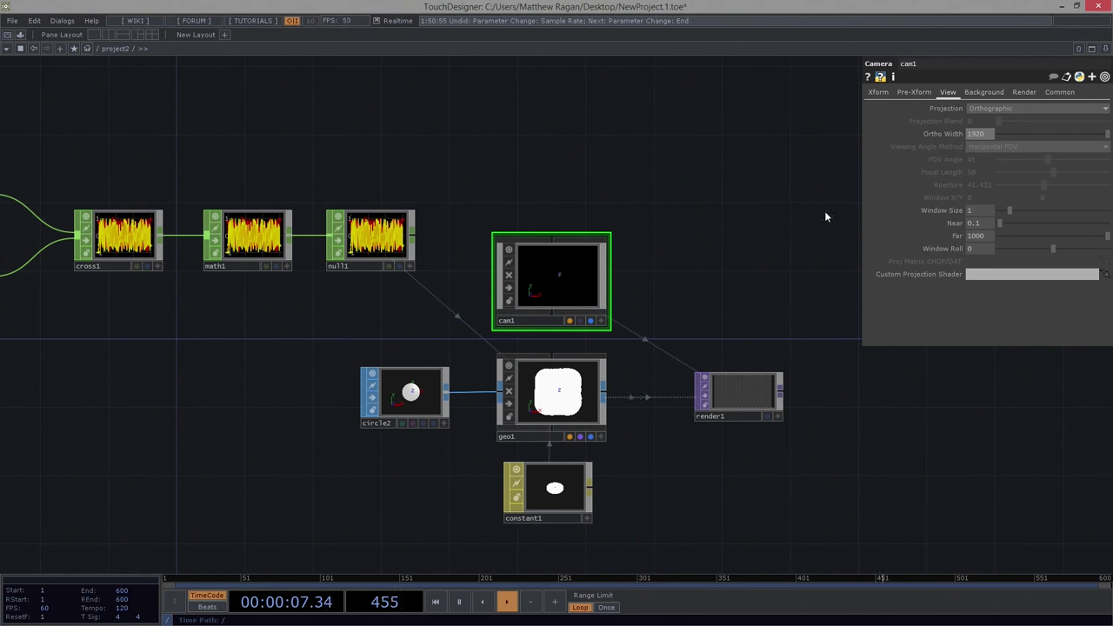
# Examine how the instanced circles appear in the cam1 and render1 viewers with the orthographic camera.
pyautogui.scroll(5, 643, 308)
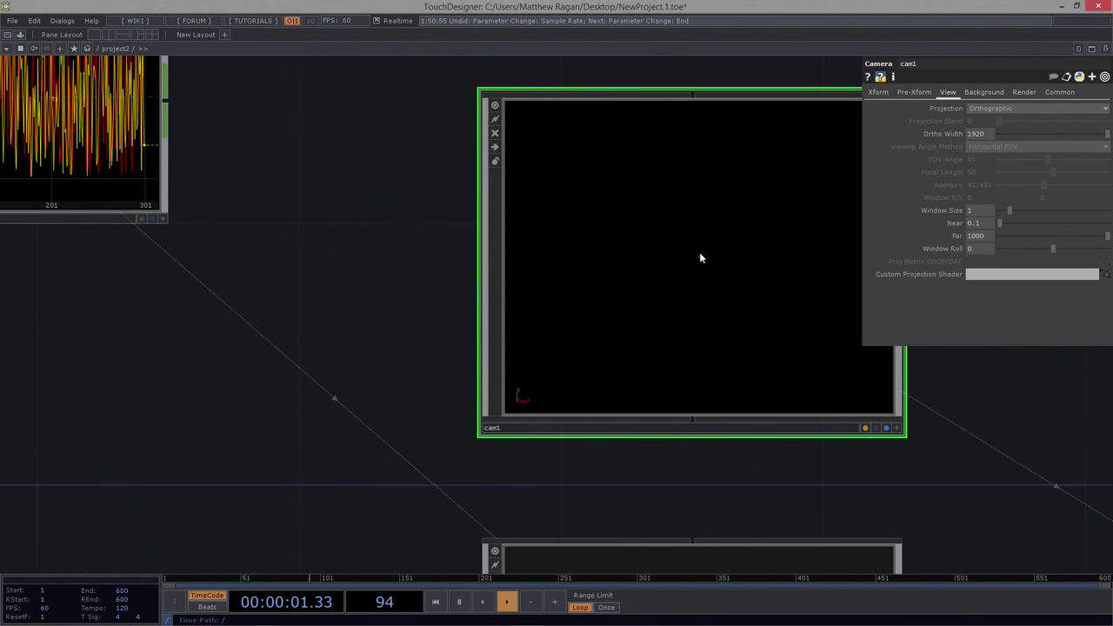
pyautogui.moveTo(700, 256); pyautogui.dragTo(707, 291, button='middle')
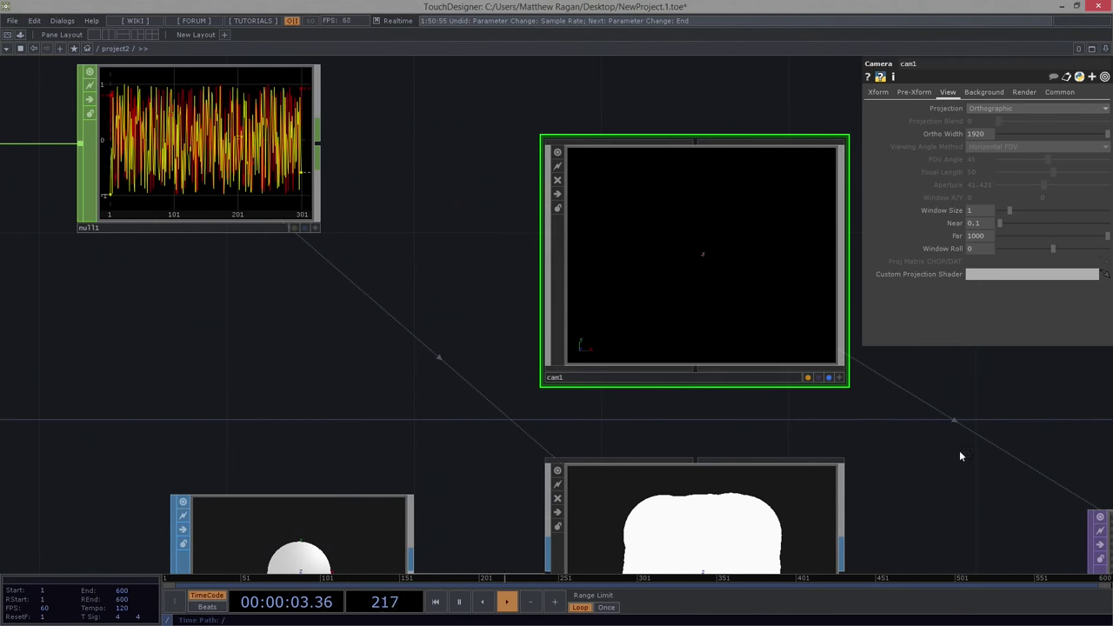
pyautogui.moveTo(1000, 478); pyautogui.dragTo(541, 289)
pyautogui.moveTo(662, 408); pyautogui.dragTo(1019, 378, button='middle')
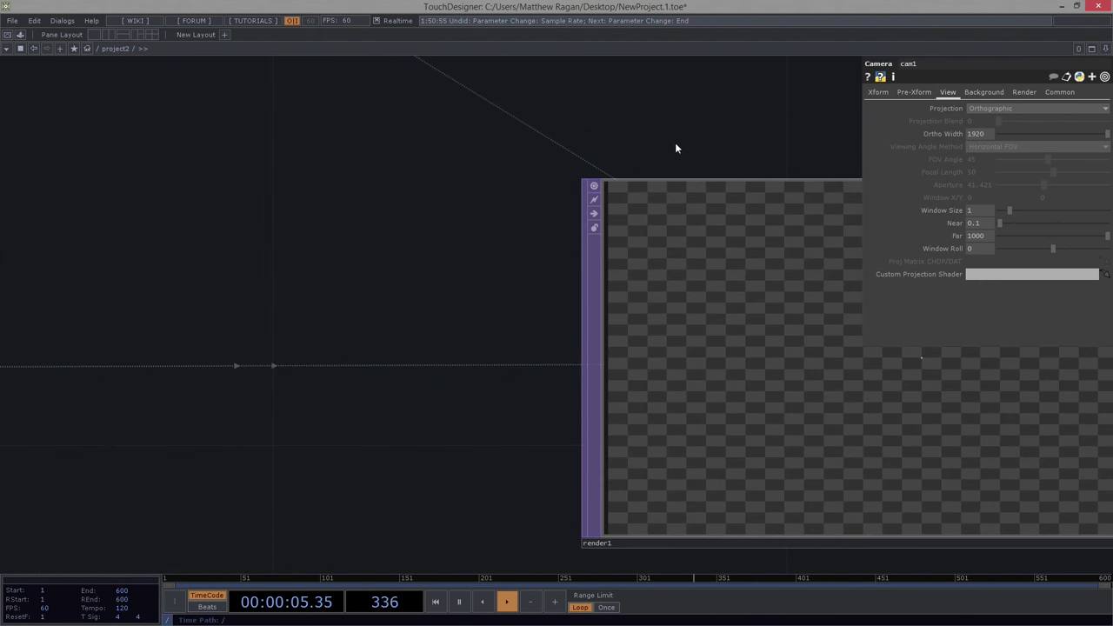
pyautogui.moveTo(675, 142); pyautogui.dragTo(308, 208)
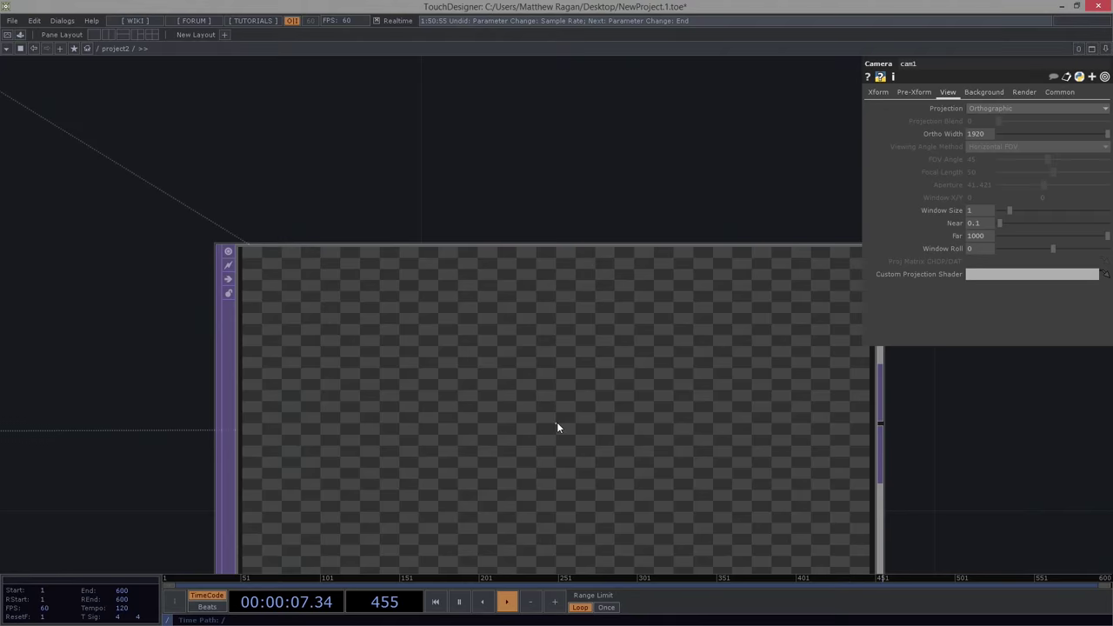
pyautogui.scroll(-5, 562, 425)
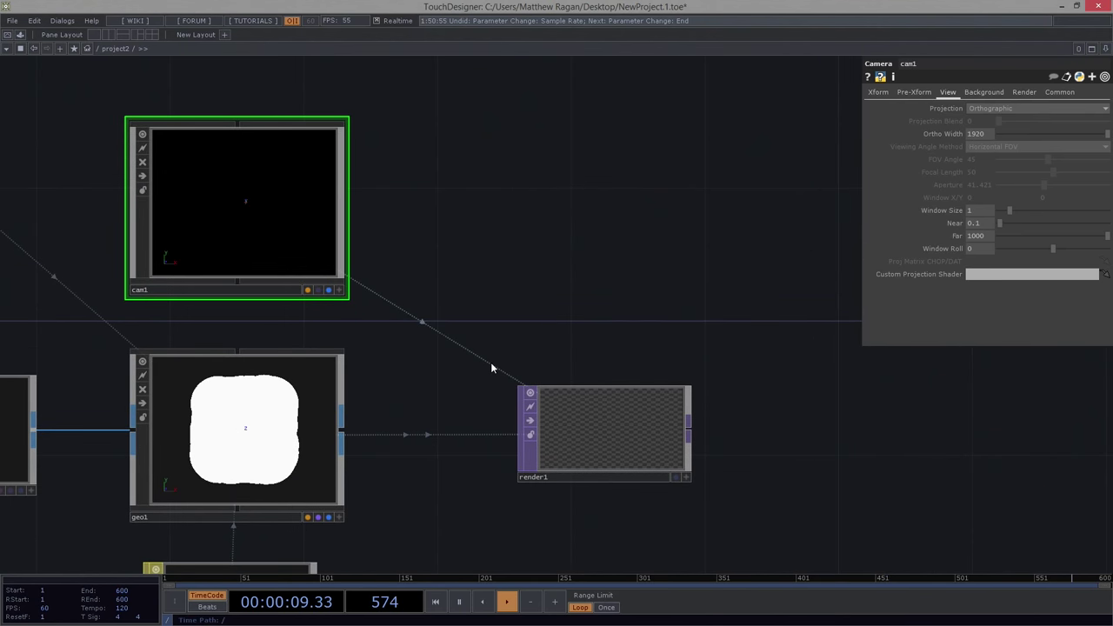
pyautogui.scroll(-5, 582, 293)
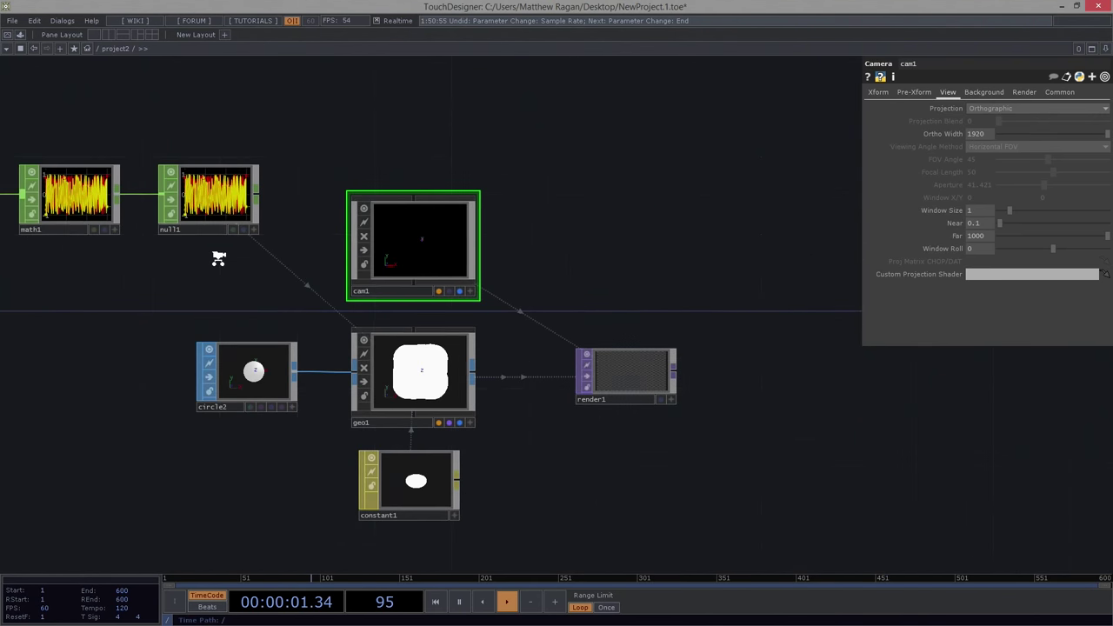
# Set math1 to remap values from the range -1 to 1 to the range -512 to 512.
pyautogui.moveTo(189, 256); pyautogui.dragTo(334, 277)
pyautogui.click(268, 224)
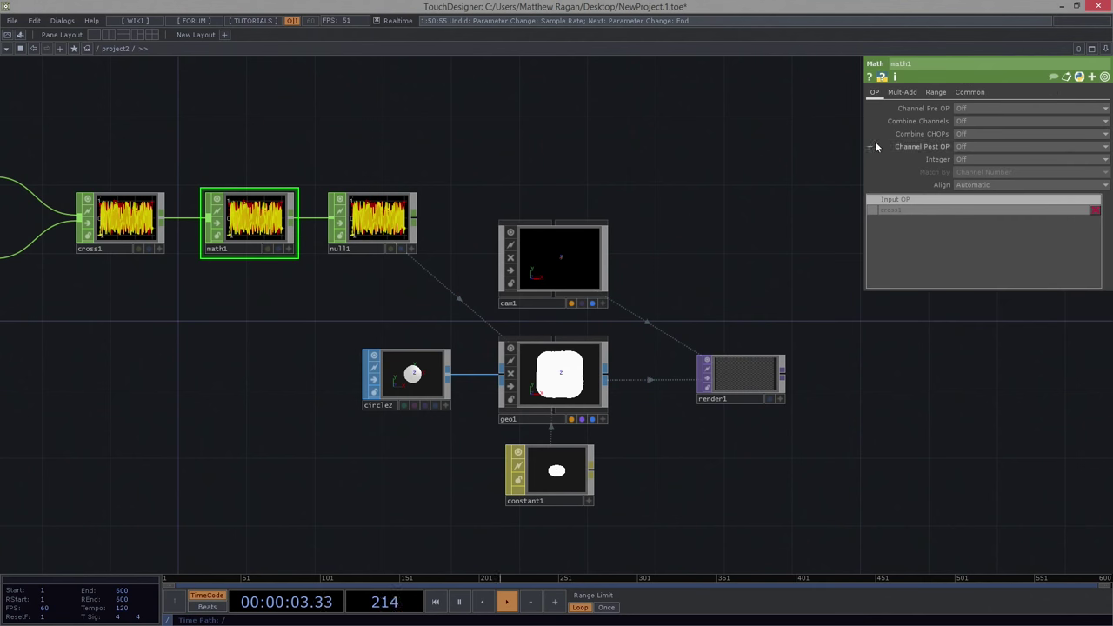
pyautogui.click(945, 93)
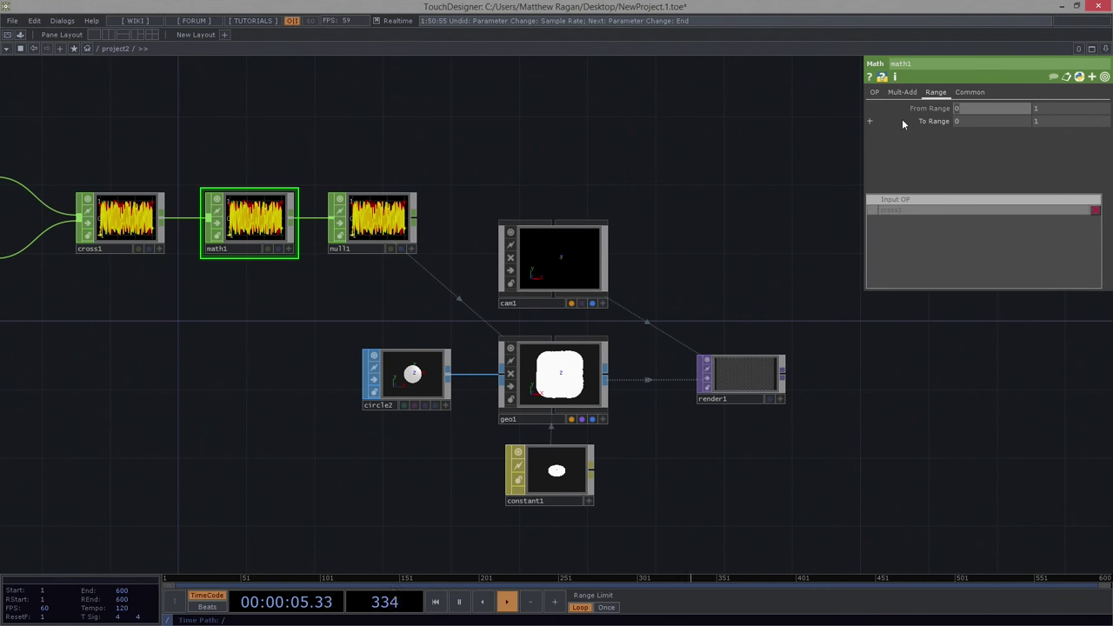
pyautogui.write('-1')
pyautogui.press('Tab')
pyautogui.press('Tab')
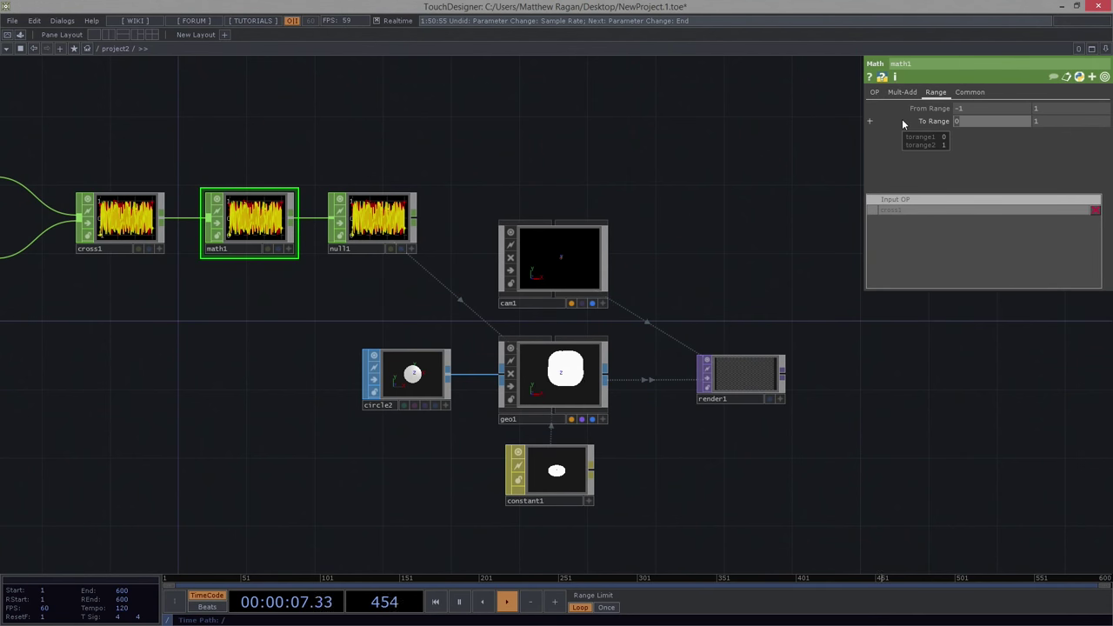
pyautogui.write('5')
pyautogui.press('BackSpace')
pyautogui.write('-512')
pyautogui.press('Tab')
pyautogui.write('5')
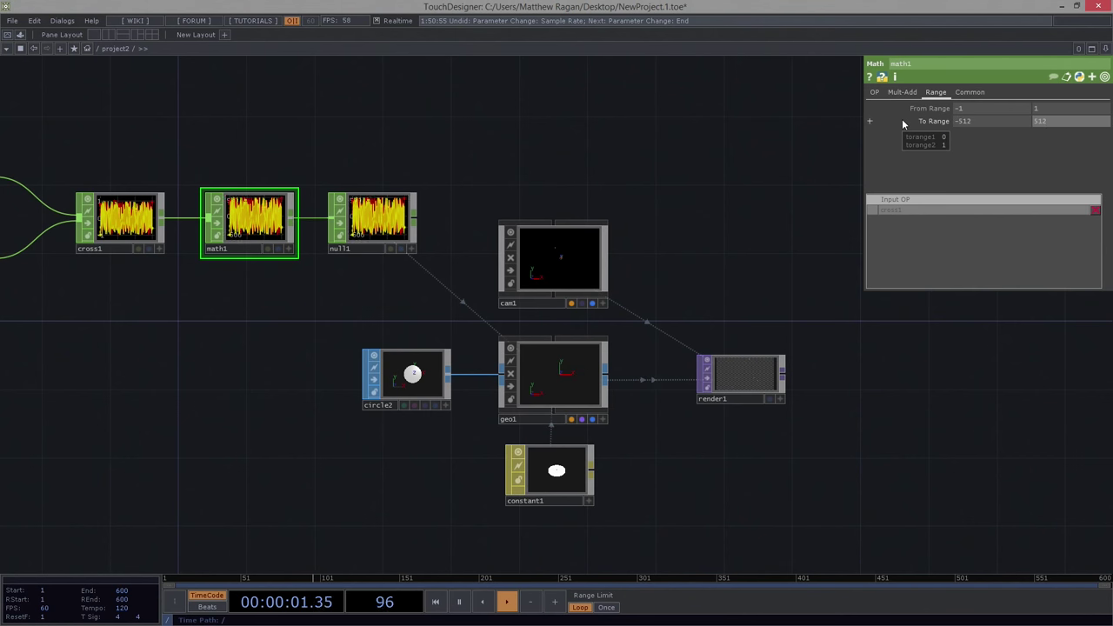
# Check the scattered circles in render1 and set the Uniform Scale of geo1 to 3.
pyautogui.moveTo(784, 327); pyautogui.dragTo(555, 230)
pyautogui.scroll(9, 517, 291)
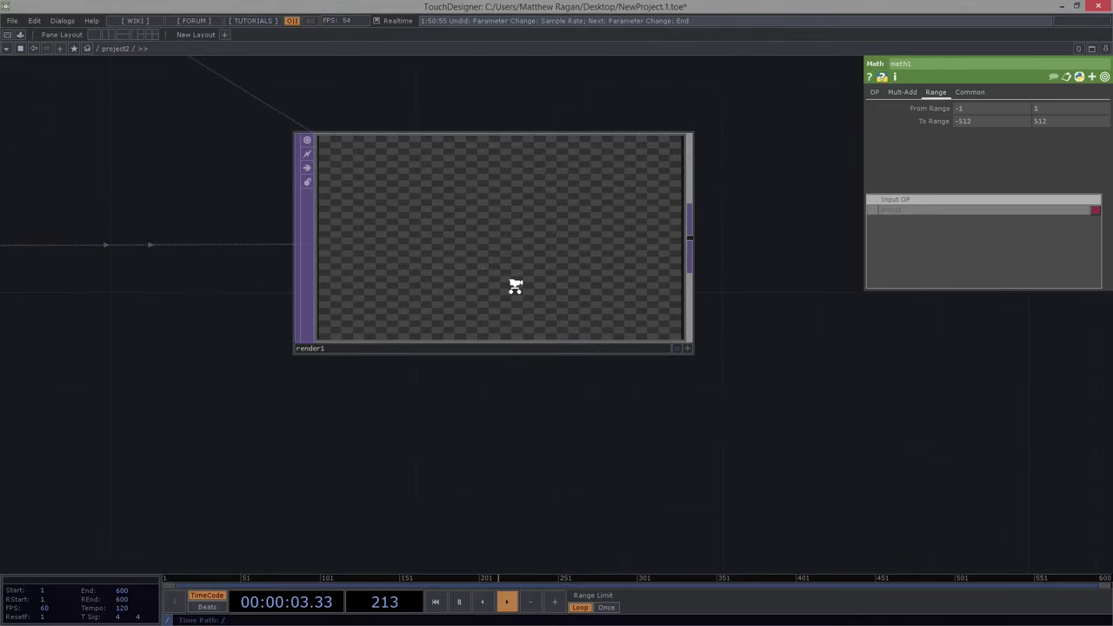
pyautogui.scroll(3, 514, 285)
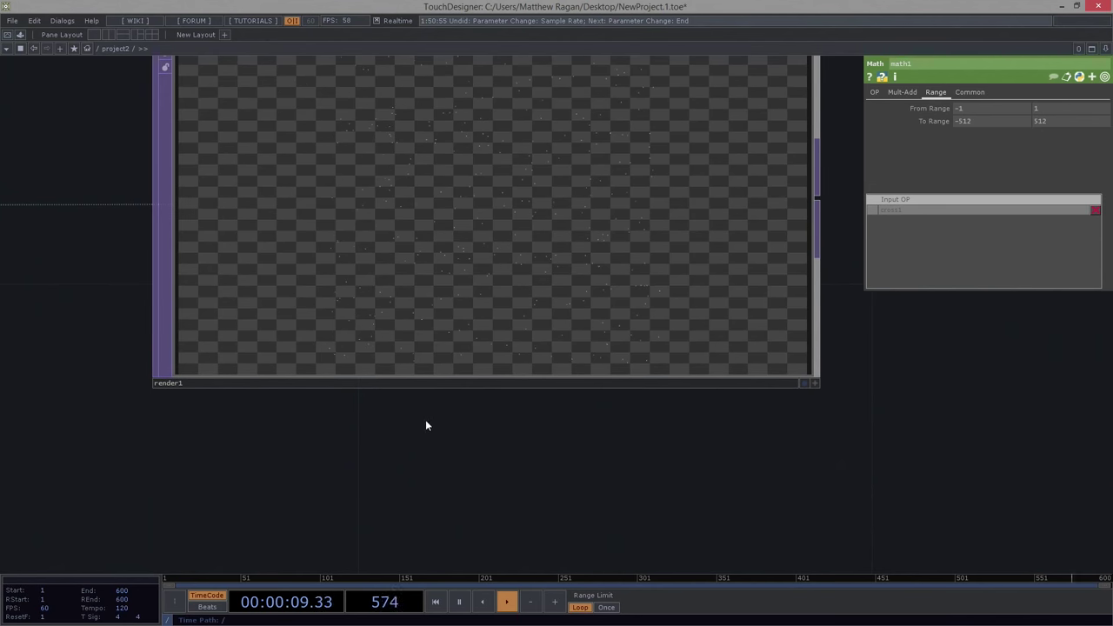
pyautogui.scroll(3, 427, 242)
pyautogui.scroll(-8, 382, 239)
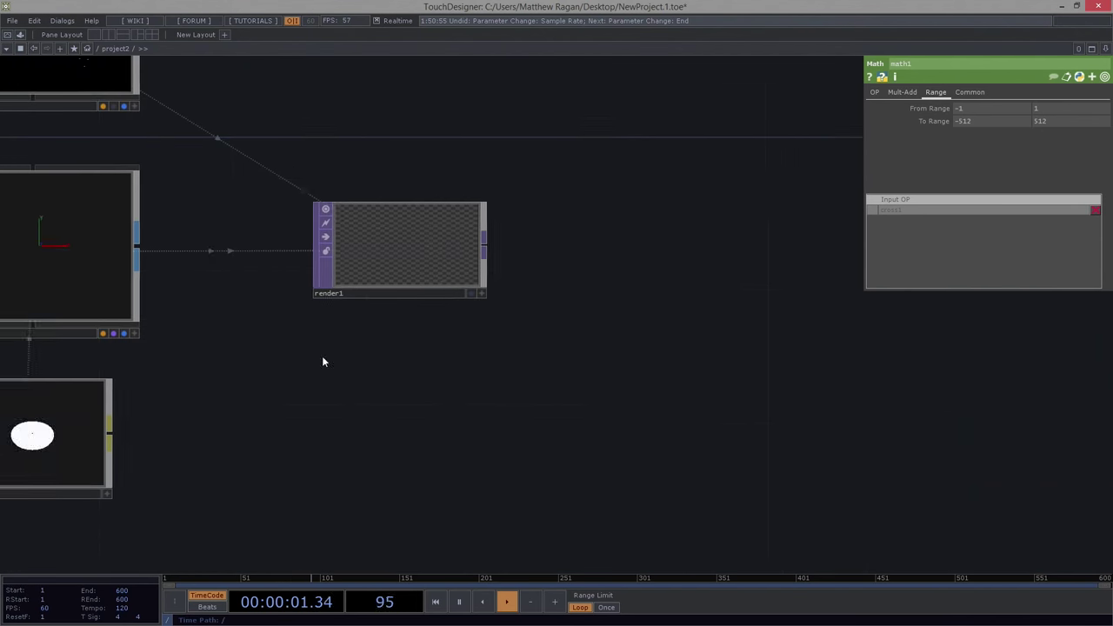
pyautogui.moveTo(438, 380); pyautogui.dragTo(728, 407)
pyautogui.click(404, 248)
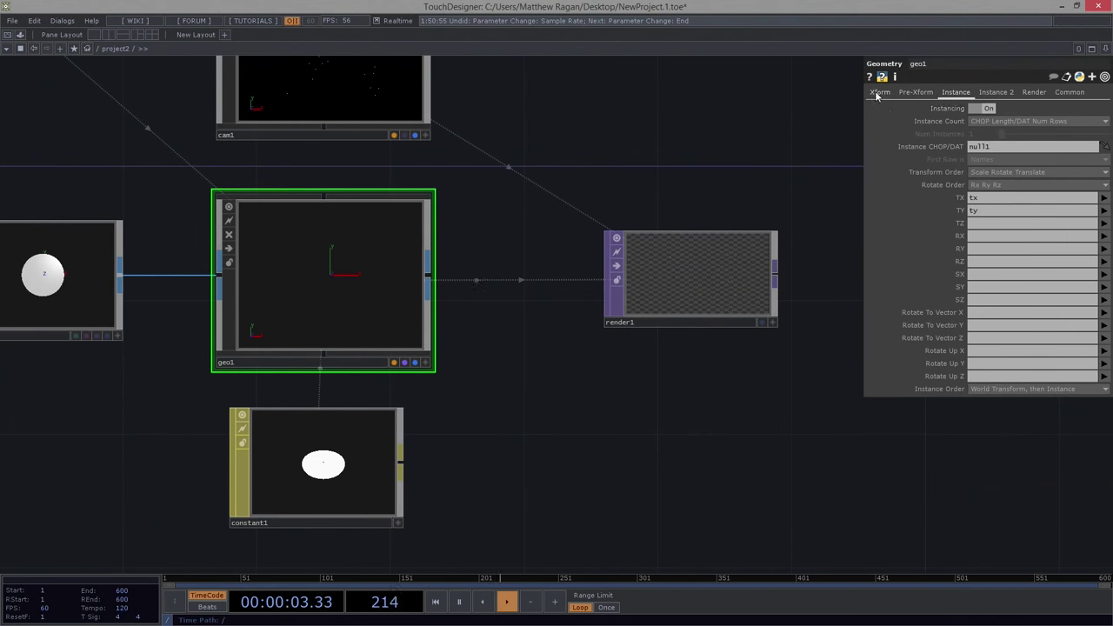
pyautogui.click(879, 93)
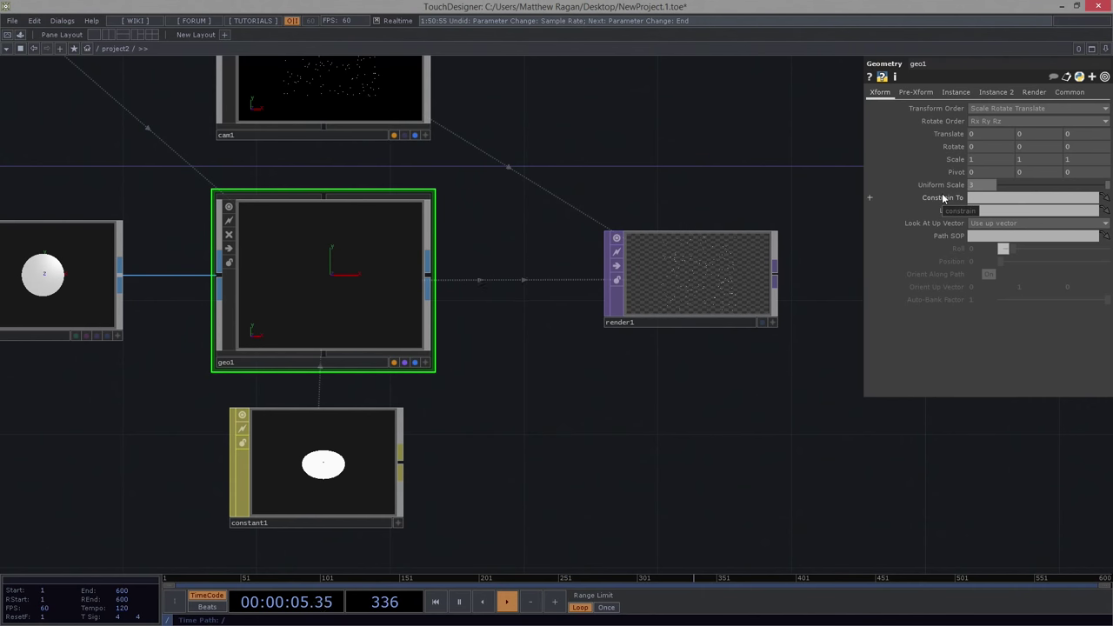
# Add a Null TOP fed by render1 and name it bg.
pyautogui.rightClick(688, 231)
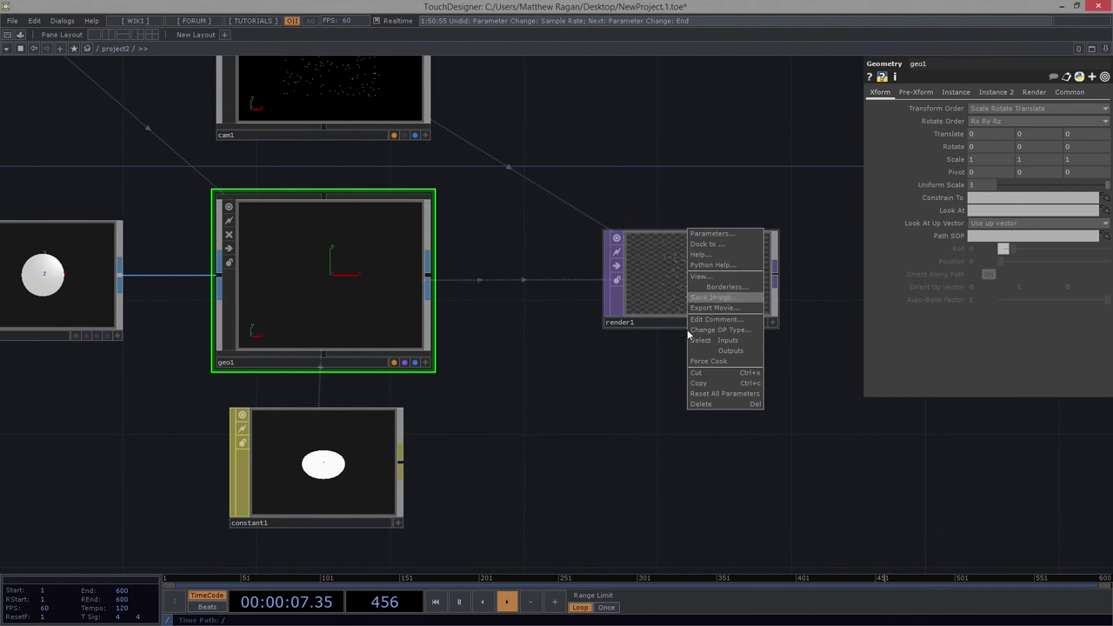
pyautogui.click(773, 297)
pyautogui.click(774, 278)
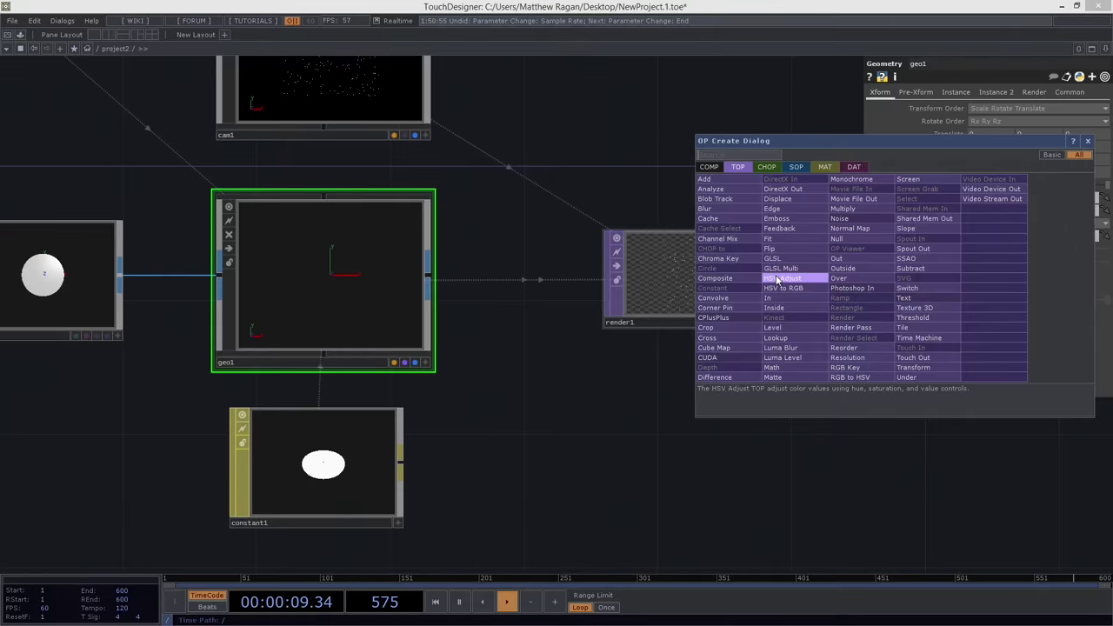
pyautogui.write('nul')
pyautogui.press('Return')
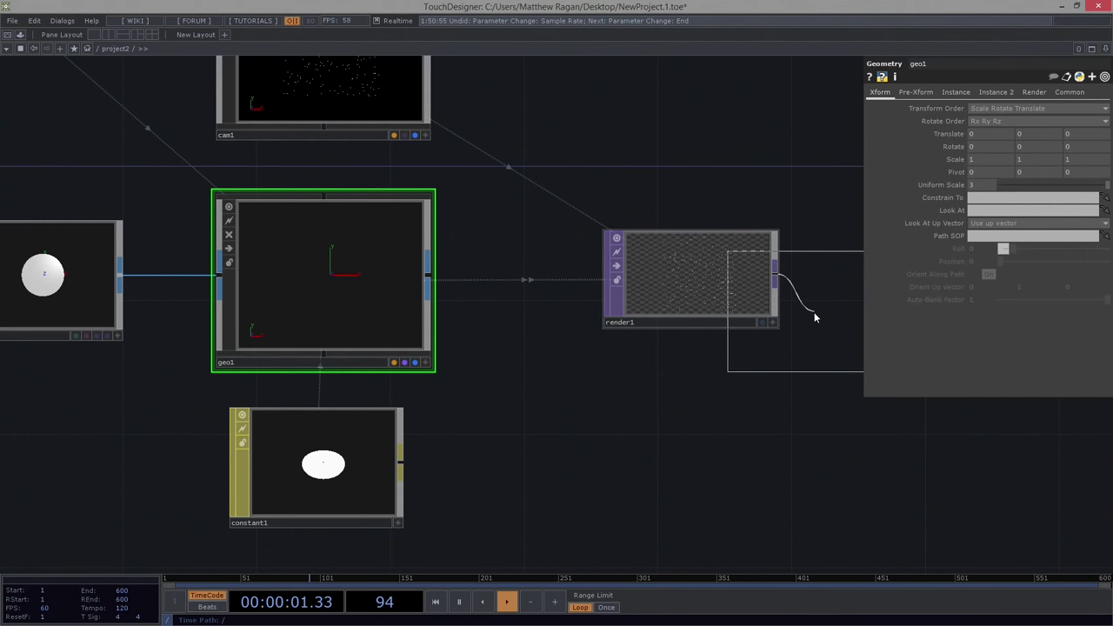
pyautogui.click(847, 406)
pyautogui.moveTo(665, 461); pyautogui.dragTo(723, 322)
pyautogui.click(705, 320)
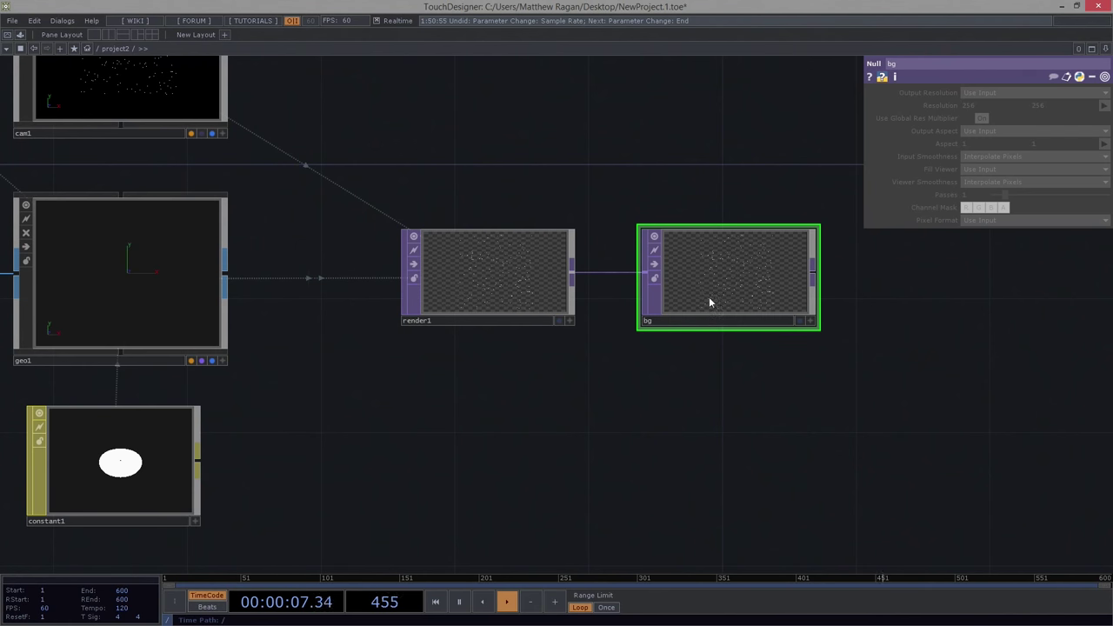
# Show bg in a smaller floating viewer window clear of the nodes, and move the bg node farther from render1.
pyautogui.rightClick(707, 289)
pyautogui.click(731, 261)
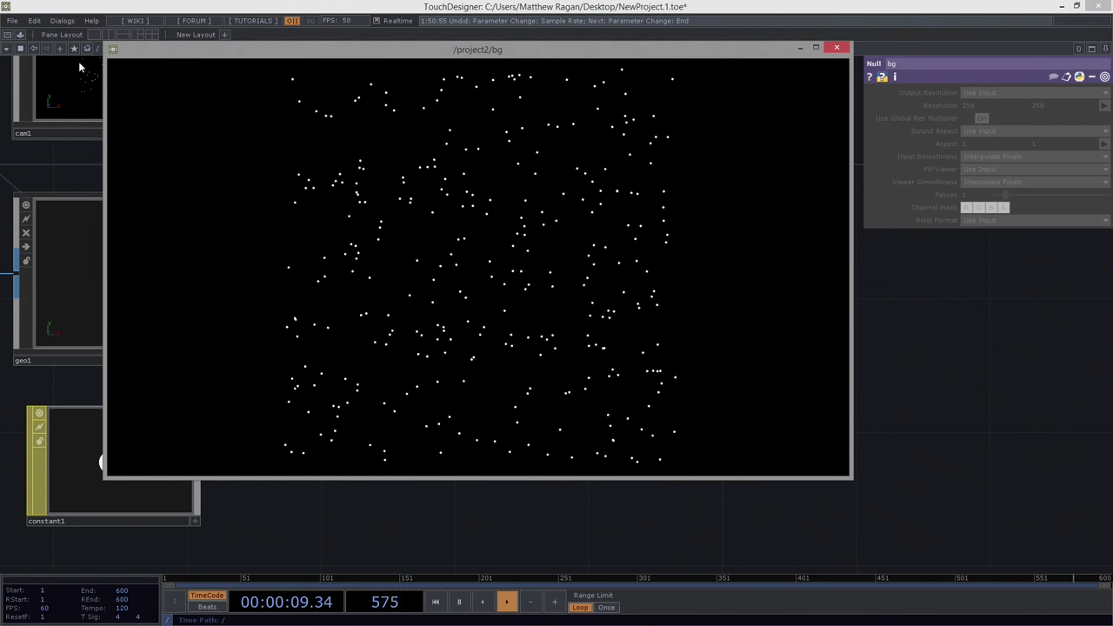
pyautogui.moveTo(104, 39); pyautogui.dragTo(303, 178)
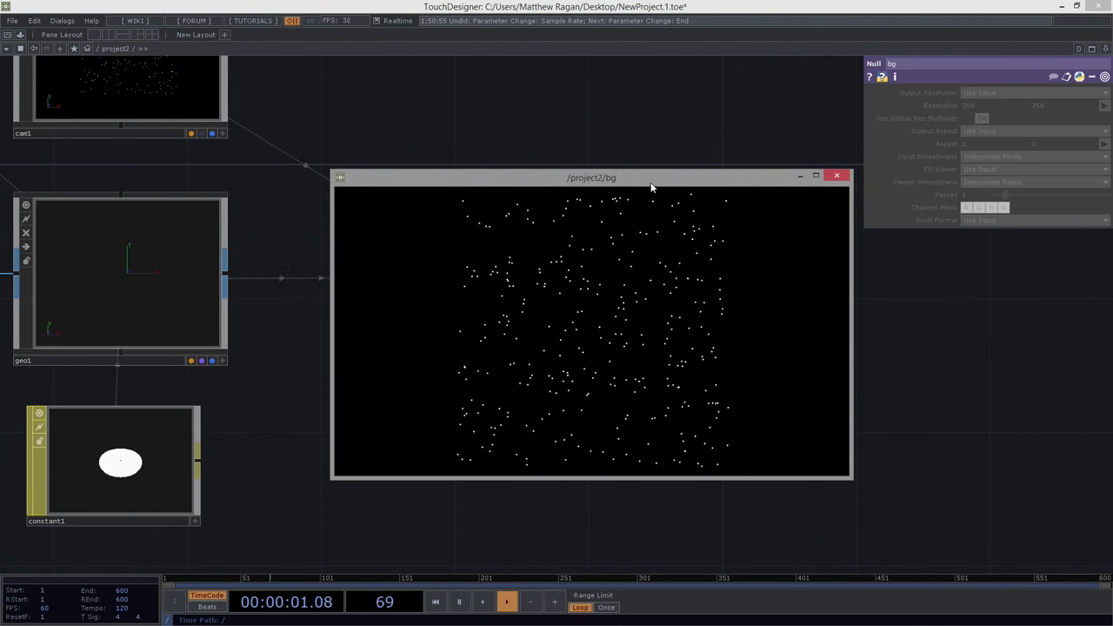
pyautogui.moveTo(651, 187); pyautogui.dragTo(895, 309)
pyautogui.scroll(-4, 528, 181)
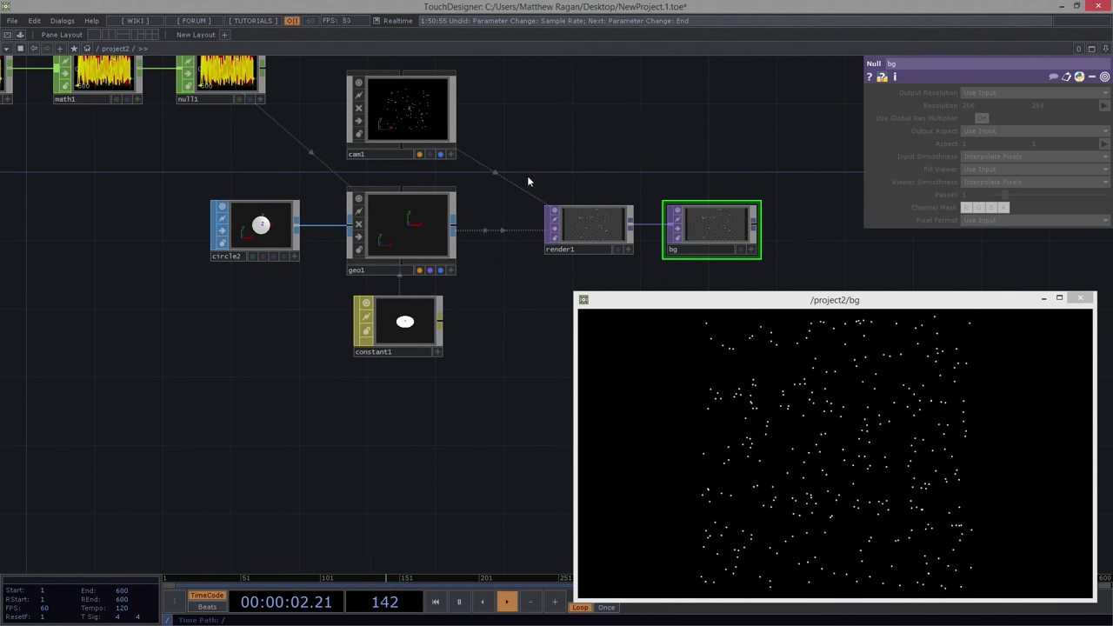
pyautogui.moveTo(618, 193); pyautogui.dragTo(528, 212)
pyautogui.moveTo(600, 246); pyautogui.dragTo(689, 247)
# Raise the Cross value of cross1 to 1.295 to try the blend from noise to the circle positions.
pyautogui.moveTo(425, 156); pyautogui.dragTo(600, 169)
pyautogui.scroll(-3, 619, 173)
pyautogui.scroll(3, 292, 163)
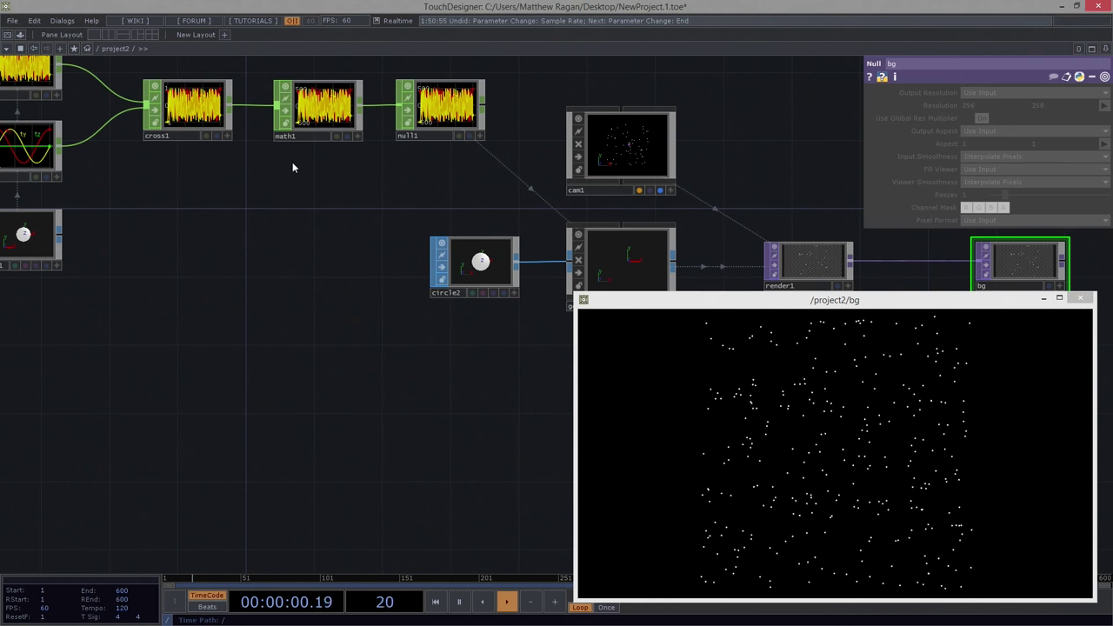
pyautogui.click(220, 104)
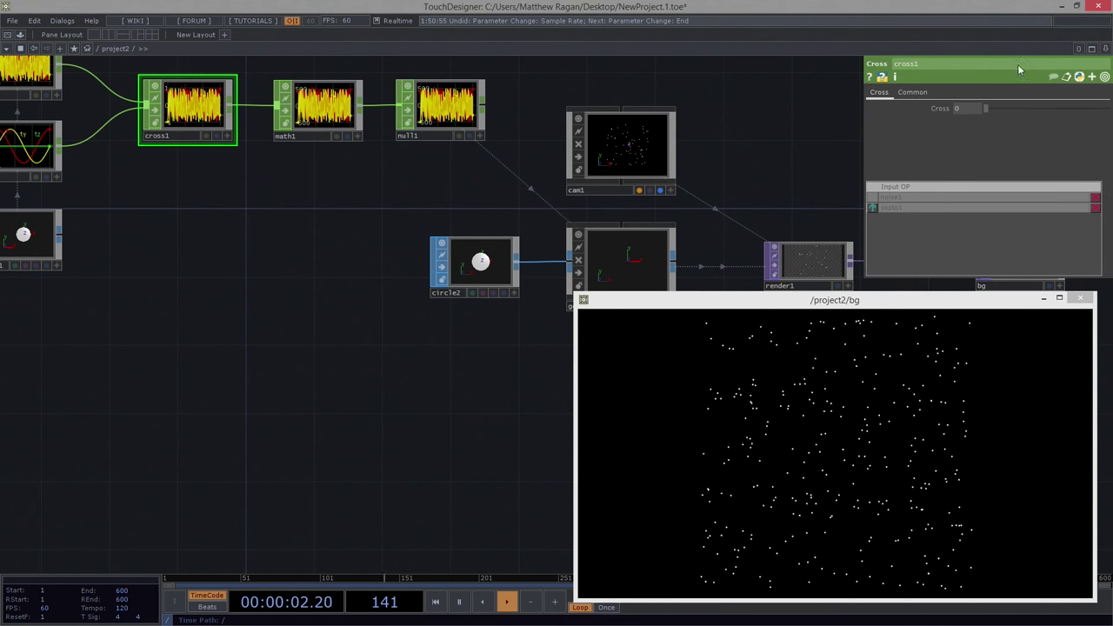
pyautogui.moveTo(987, 110); pyautogui.dragTo(1027, 176)
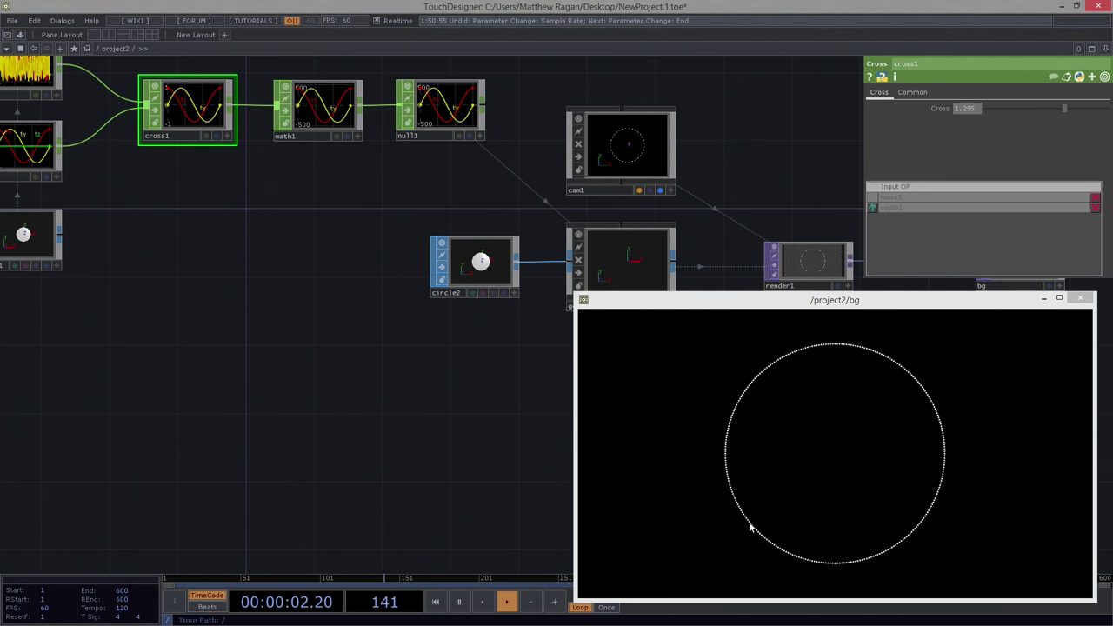
# Undo the move of circle1 and return the Cross value of cross1 to 0 while comparing the noise1 and sopto1 inputs.
pyautogui.moveTo(26, 248); pyautogui.dragTo(163, 294)
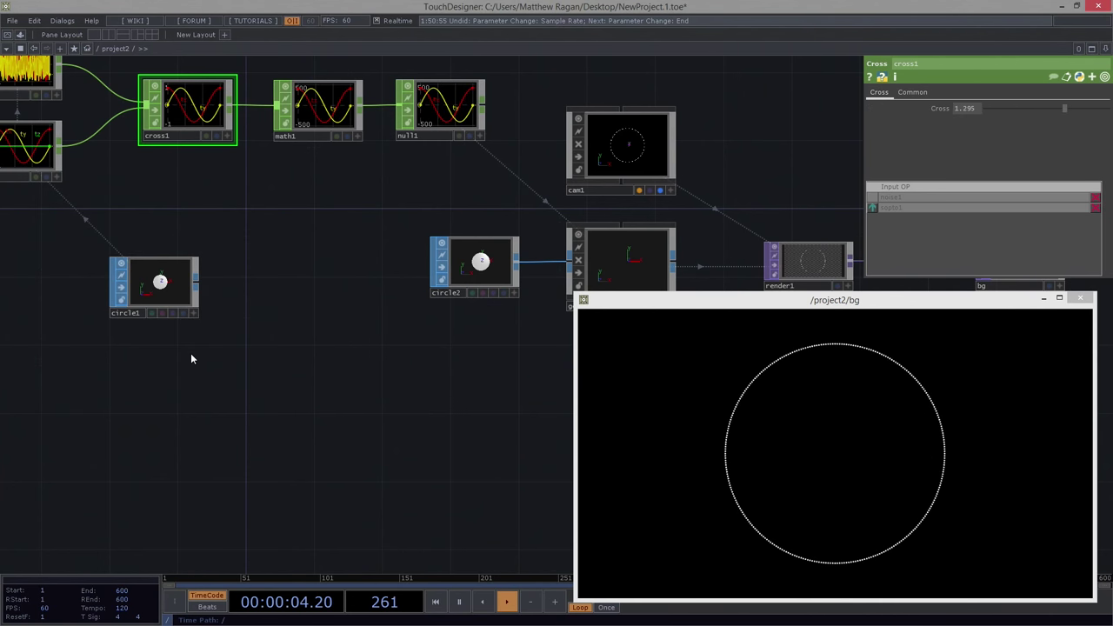
pyautogui.hotkey('ctrl', 'z')
pyautogui.moveTo(157, 432); pyautogui.dragTo(259, 427)
pyautogui.scroll(3, 92, 226)
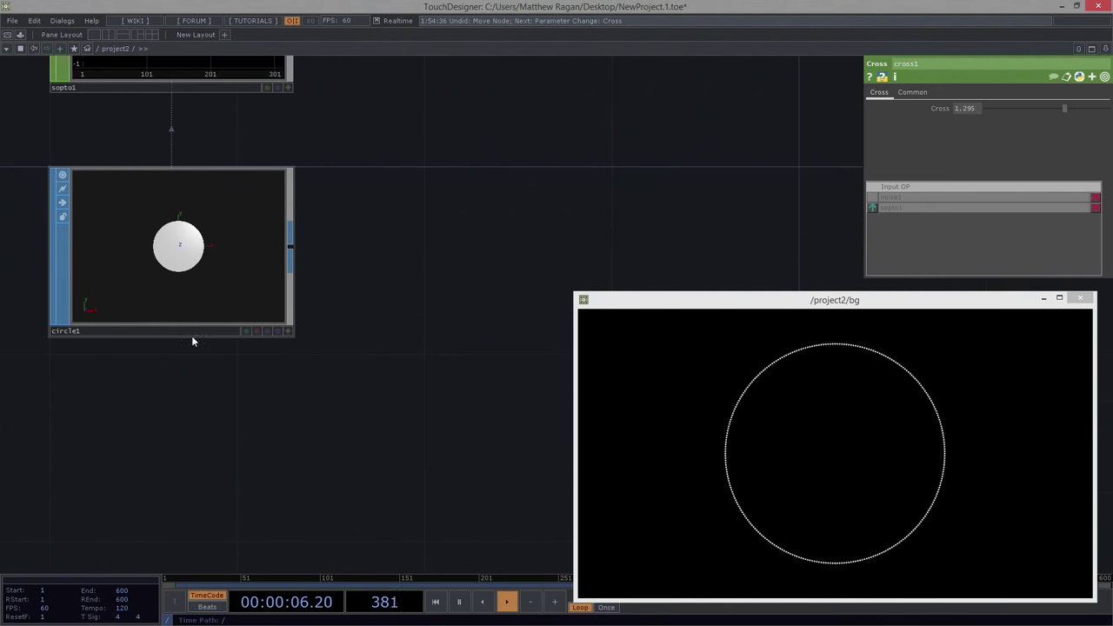
pyautogui.moveTo(452, 146); pyautogui.dragTo(511, 356)
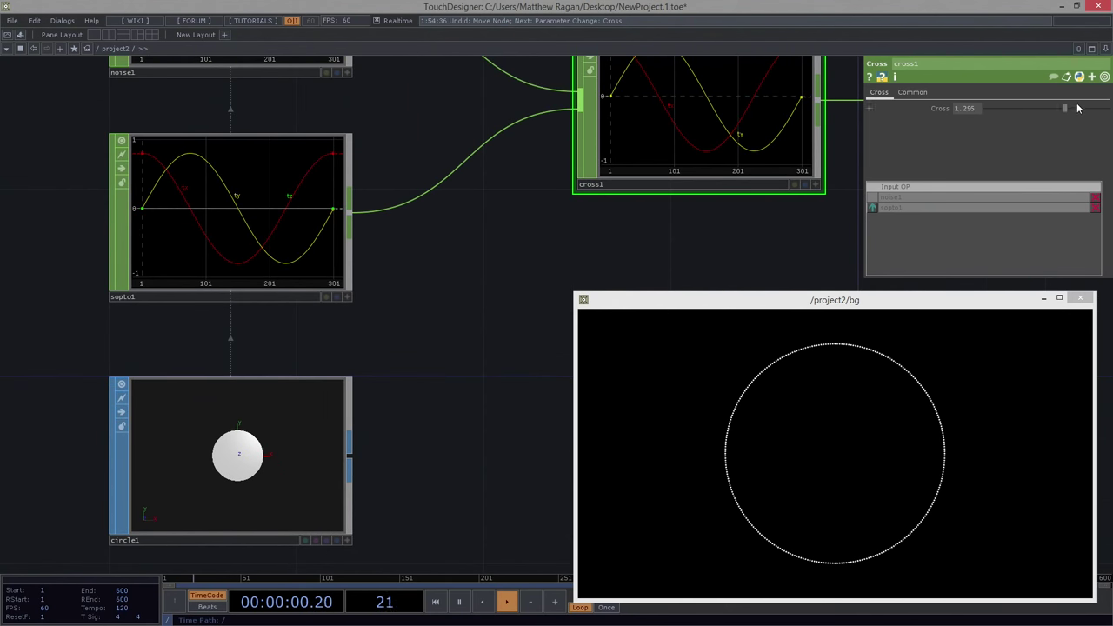
pyautogui.moveTo(1062, 107); pyautogui.dragTo(984, 110)
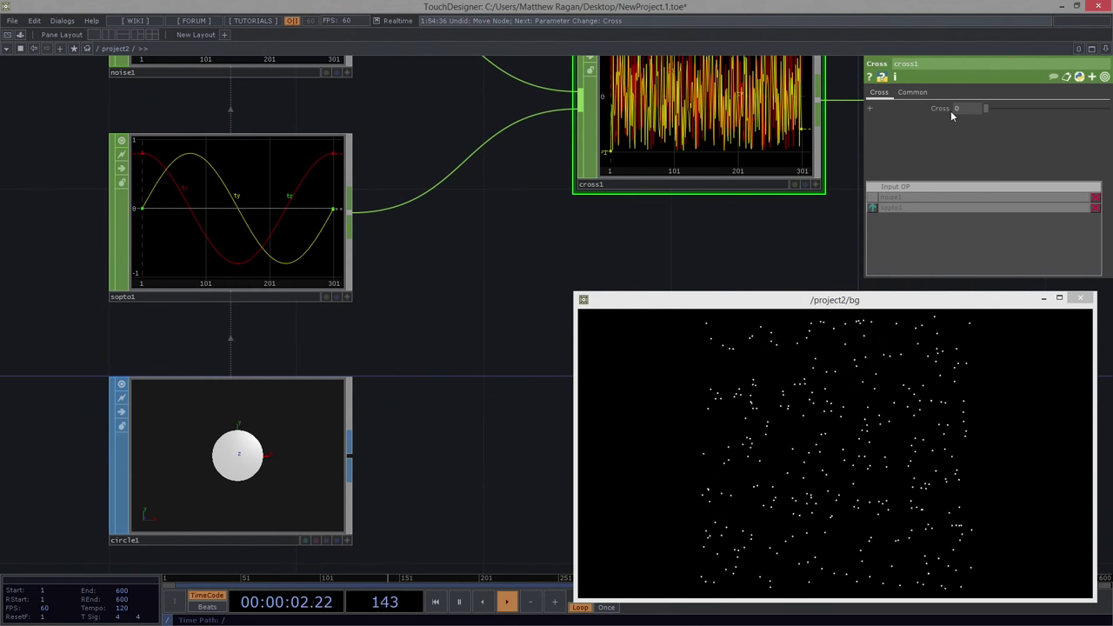
pyautogui.moveTo(366, 71); pyautogui.dragTo(331, 236)
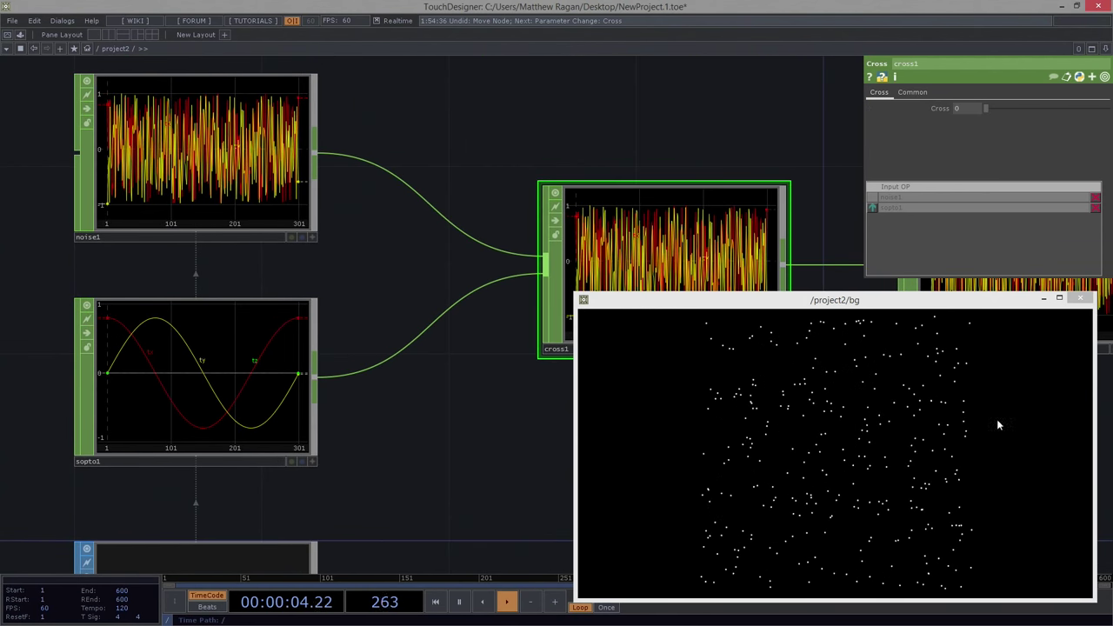
# Try intermediate Cross values of 0.606 and 0.943 on cross1 to compare partial blends of noise and circle.
pyautogui.moveTo(987, 109); pyautogui.dragTo(1026, 111)
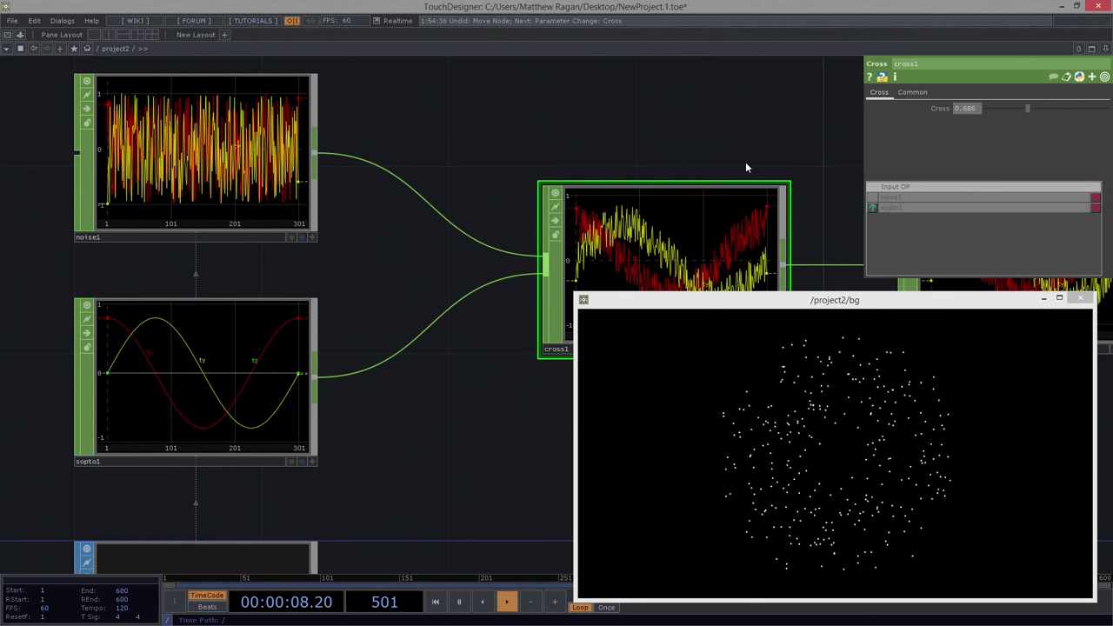
pyautogui.moveTo(746, 157); pyautogui.dragTo(597, 109)
pyautogui.moveTo(1032, 110)
pyautogui.mouseDown()
pyautogui.moveTo(1060, 108)
pyautogui.moveTo(972, 123)
pyautogui.moveTo(1029, 117)
pyautogui.mouseUp()
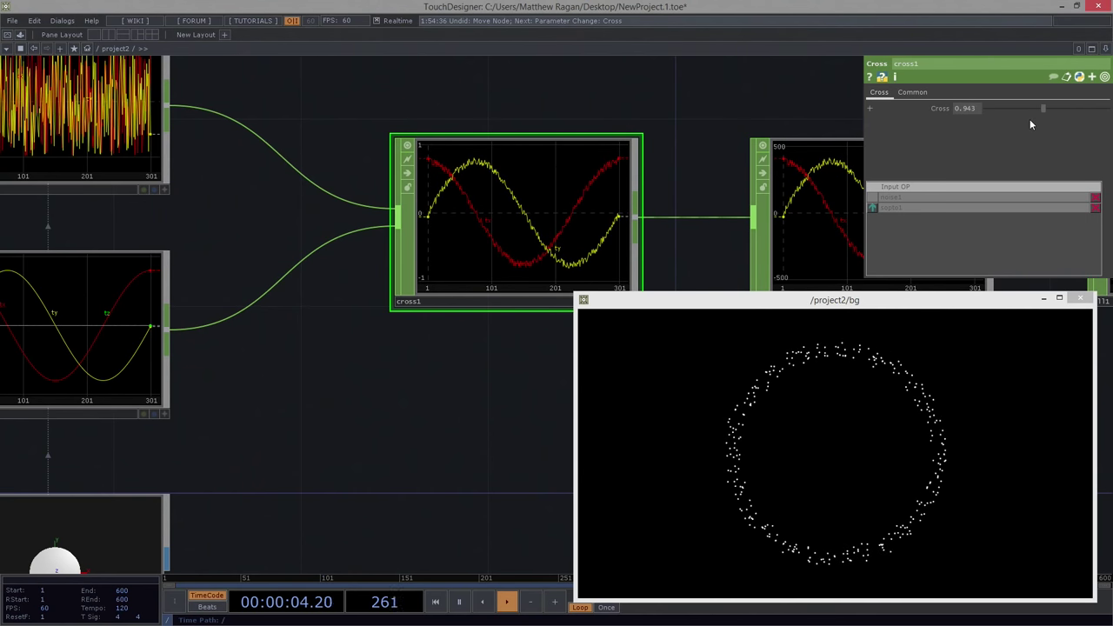
# Add an LFO CHOP in the empty space above cross1.
pyautogui.moveTo(251, 343); pyautogui.dragTo(30, 303)
pyautogui.scroll(-5, 29, 303)
pyautogui.moveTo(301, 387); pyautogui.dragTo(47, 335)
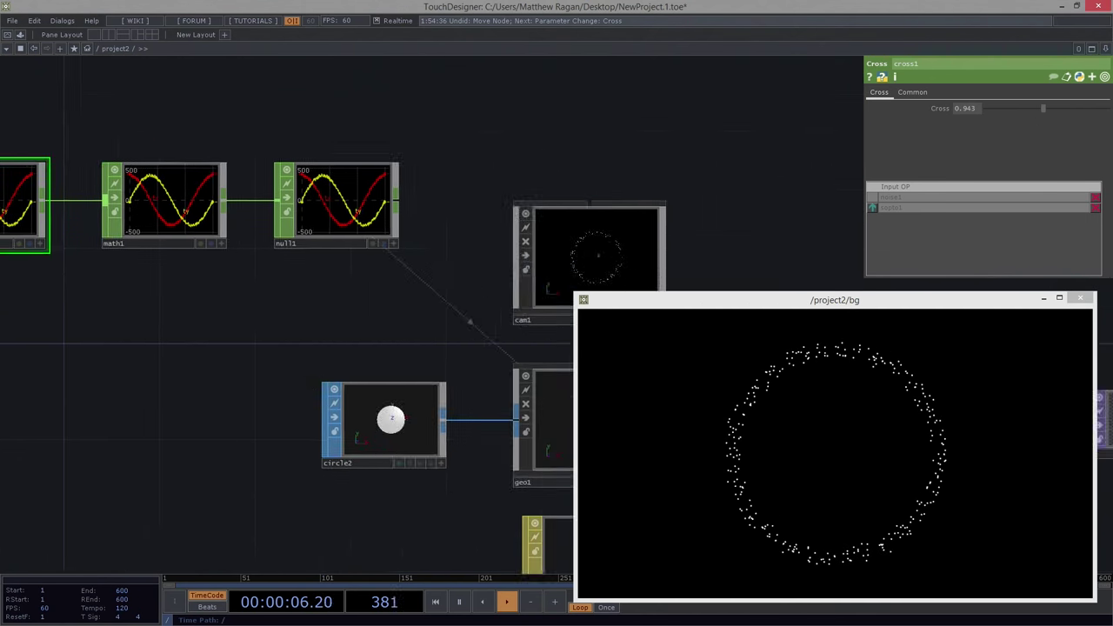
pyautogui.moveTo(174, 313); pyautogui.dragTo(422, 369)
pyautogui.press('Tab')
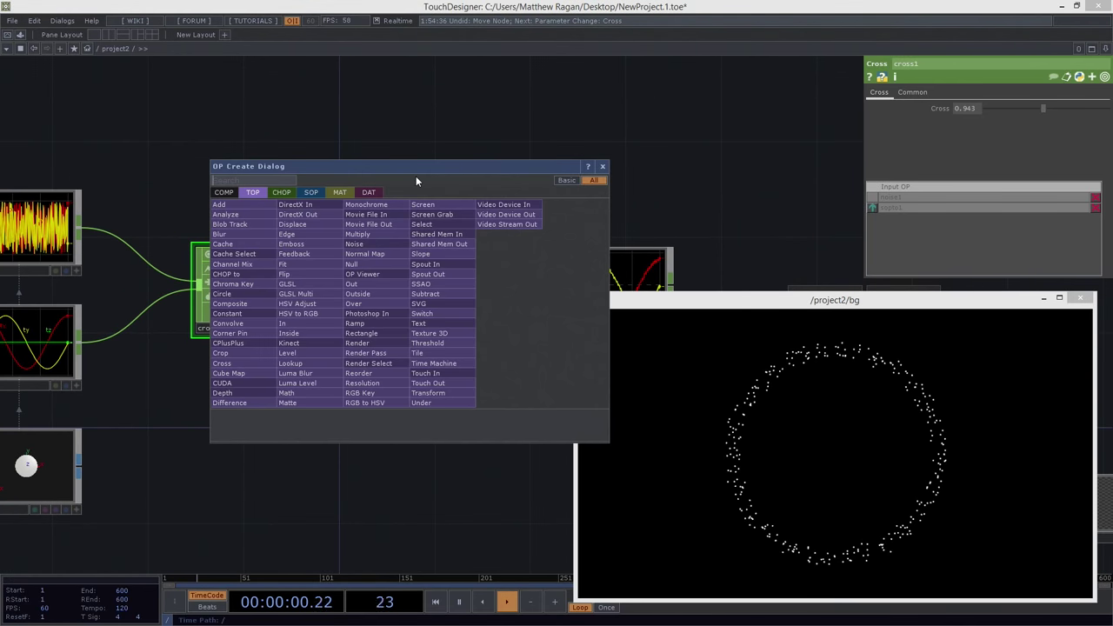
pyautogui.press('Tab')
pyautogui.press('Tab')
pyautogui.hotkey('shift', 'Tab')
pyautogui.write('lfo')
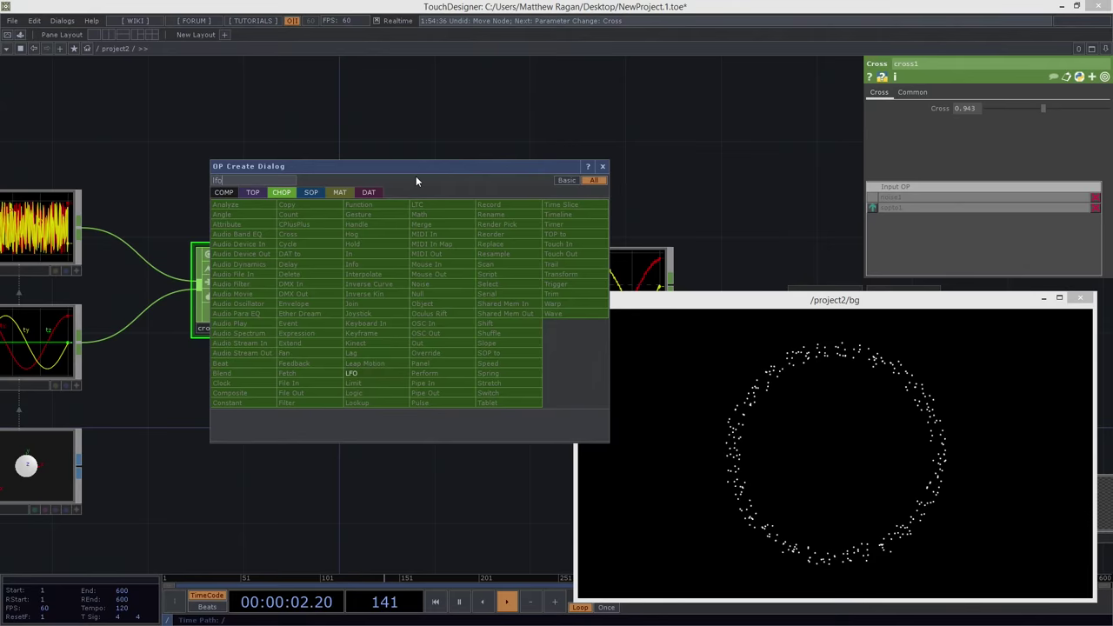
pyautogui.press('Return')
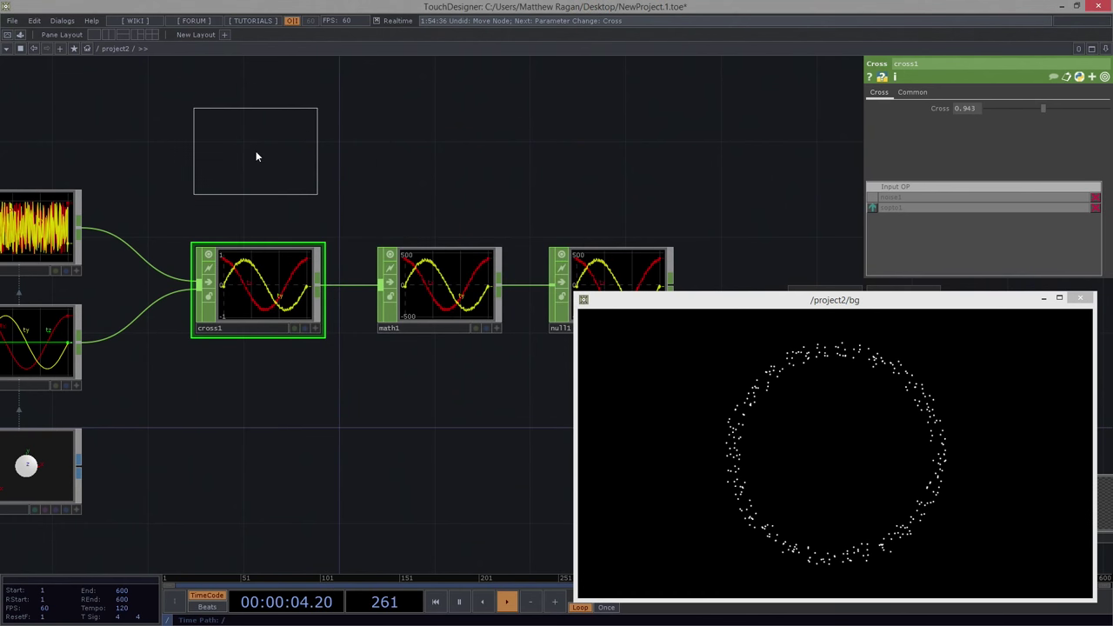
pyautogui.click(256, 156)
# Add a Math CHOP beside lfo1 with lfo1 as its input.
pyautogui.press('Tab')
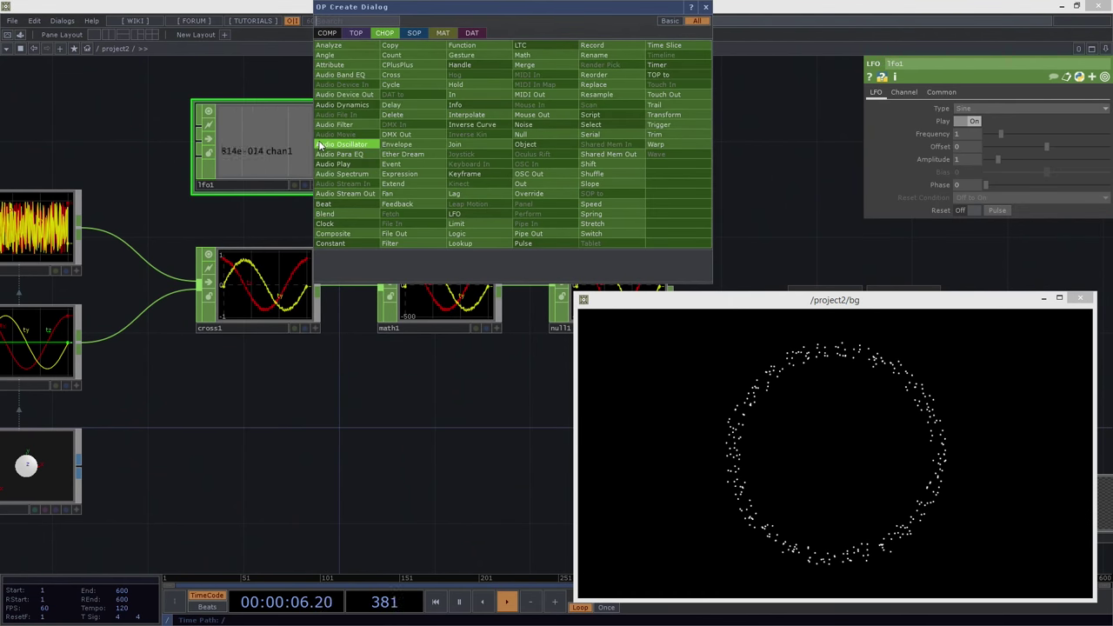
pyautogui.click(536, 57)
pyautogui.click(432, 148)
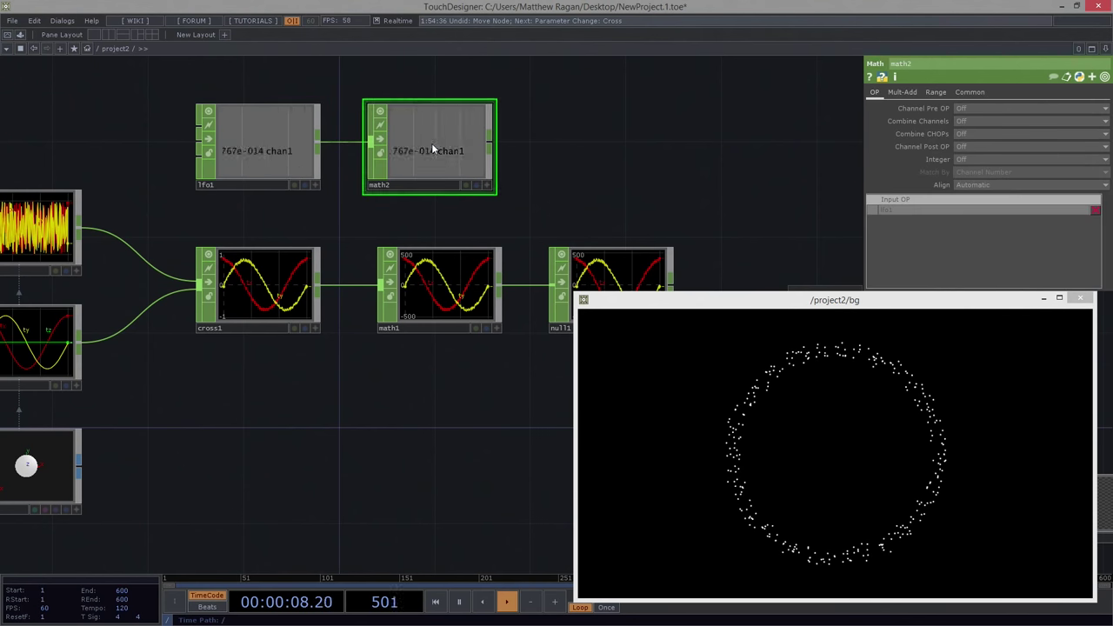
pyautogui.rightClick(490, 140)
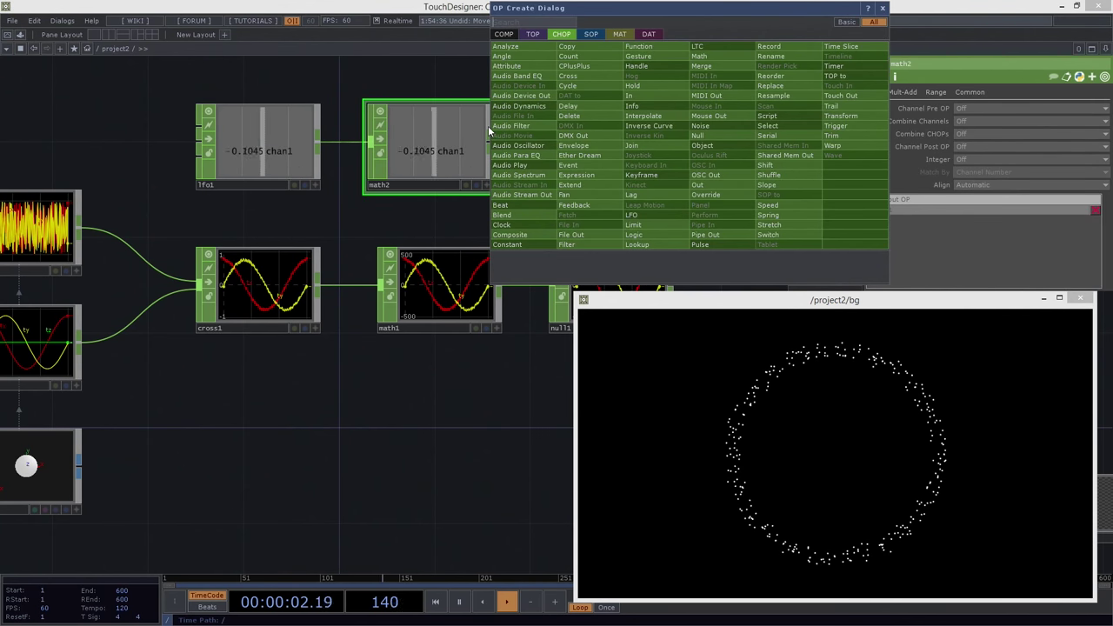
pyautogui.click(701, 127)
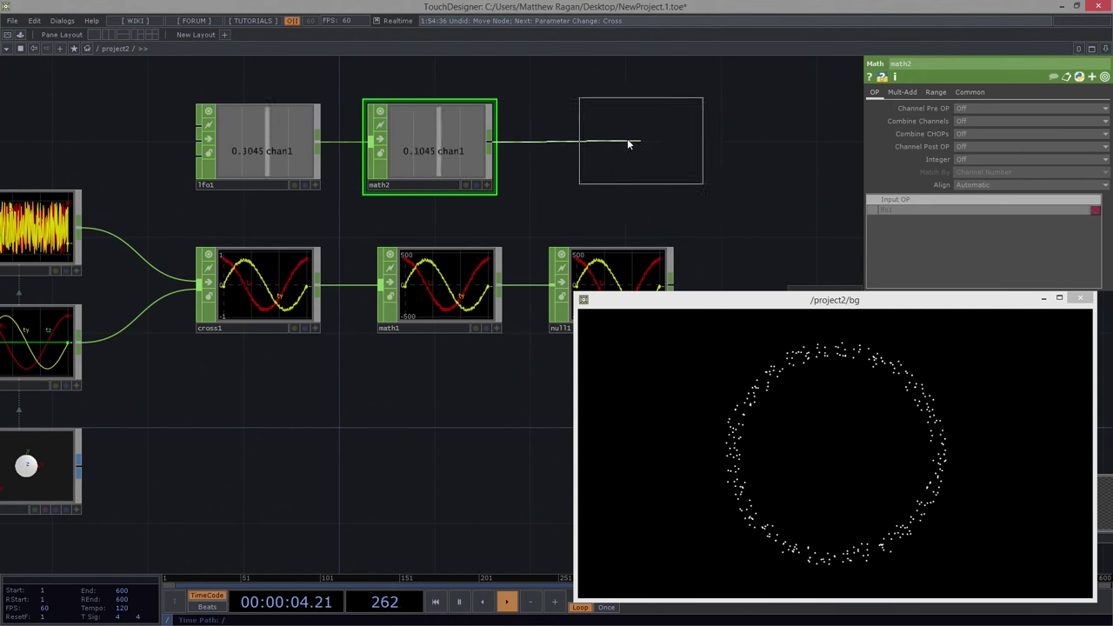
pyautogui.click(616, 144)
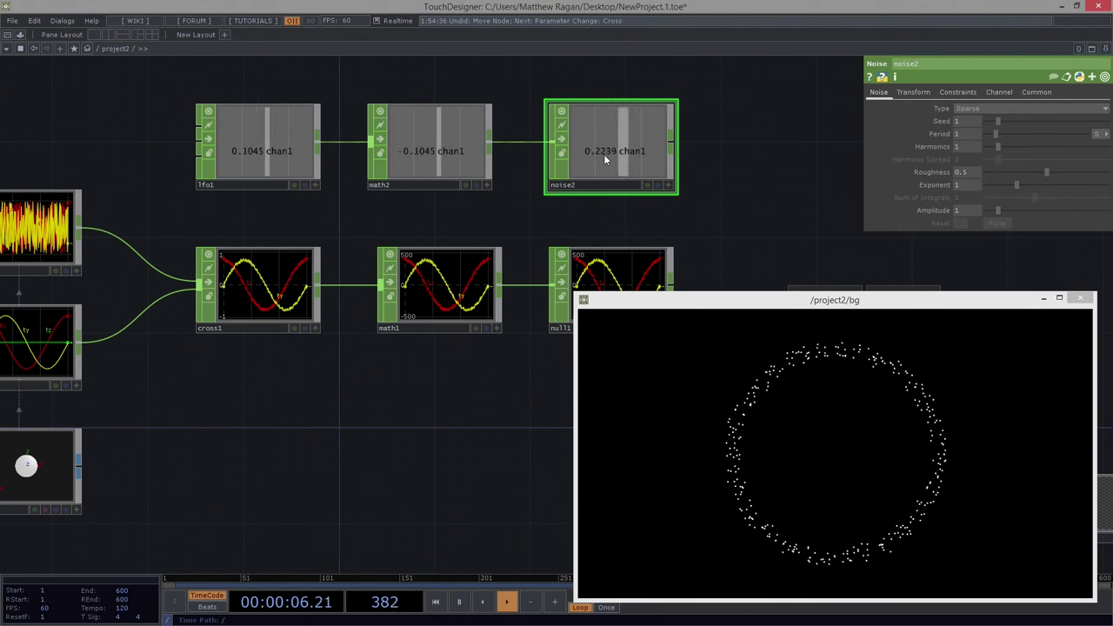
pyautogui.press('Delete')
# Add a Null CHOP above null1 and connect math2 into it.
pyautogui.press('Tab')
pyautogui.write('null')
pyautogui.press('Return')
pyautogui.click(604, 155)
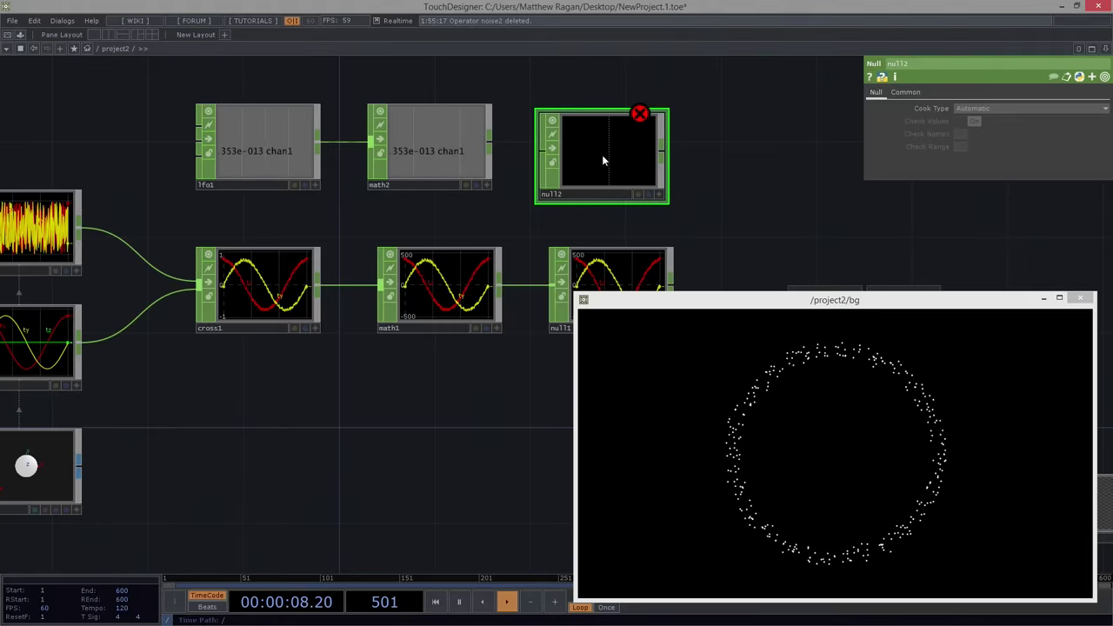
pyautogui.moveTo(490, 141); pyautogui.dragTo(536, 212)
# Drive the Cross parameter of cross1 with the chan1 channel from null2.
pyautogui.click(668, 184)
pyautogui.click(443, 279)
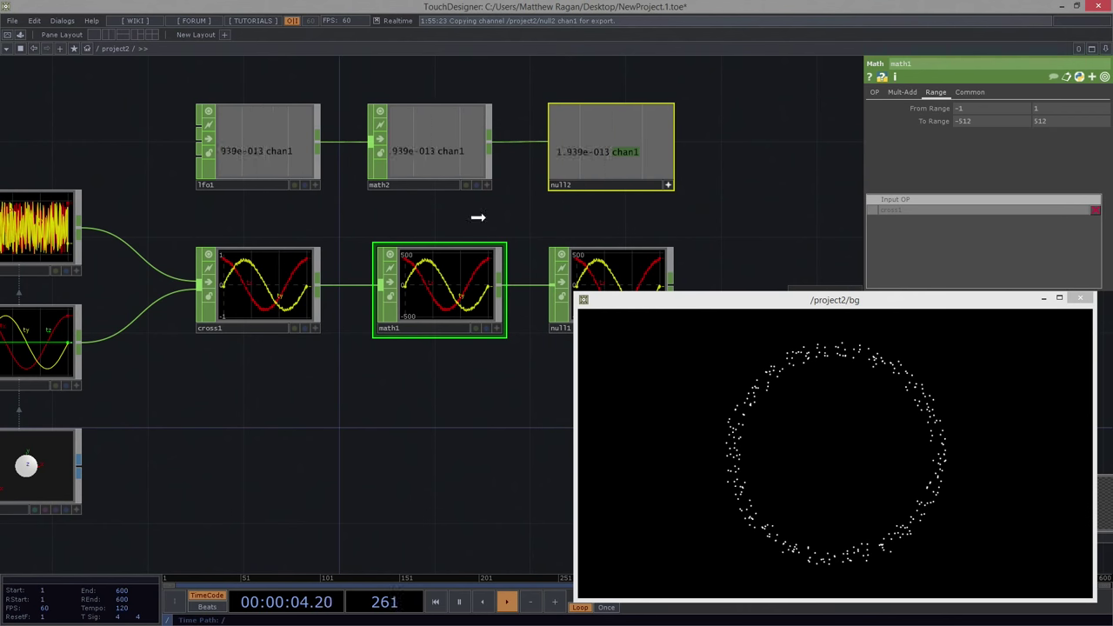
pyautogui.moveTo(426, 243); pyautogui.dragTo(979, 110)
pyautogui.click(1002, 111)
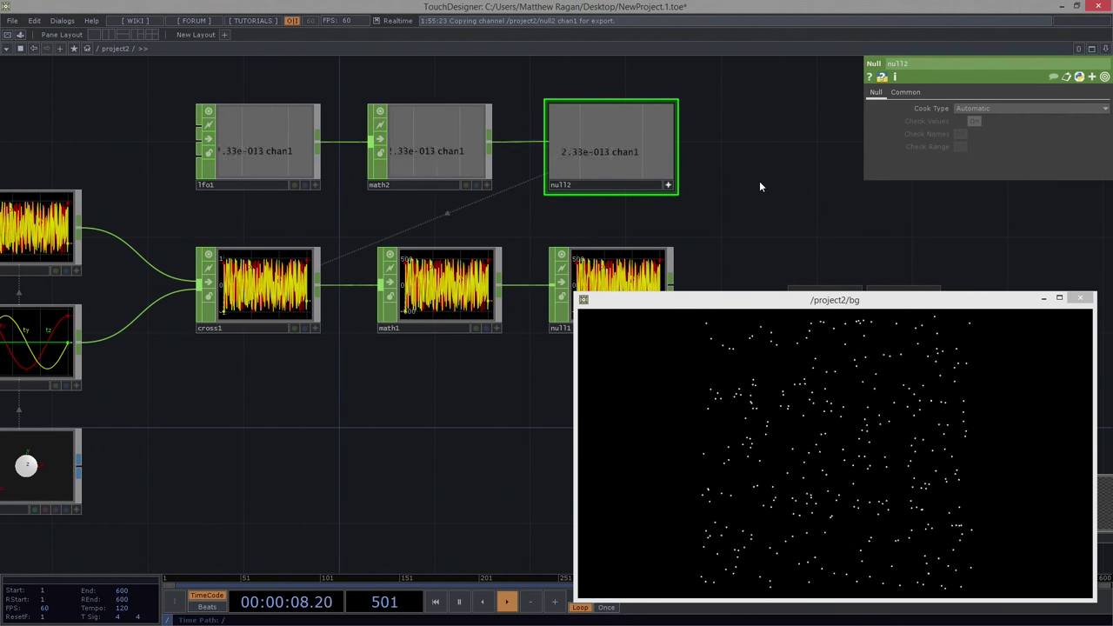
# Set the wave type of lfo1 to Gaussian and its Frequency to 0.25.
pyautogui.click(288, 120)
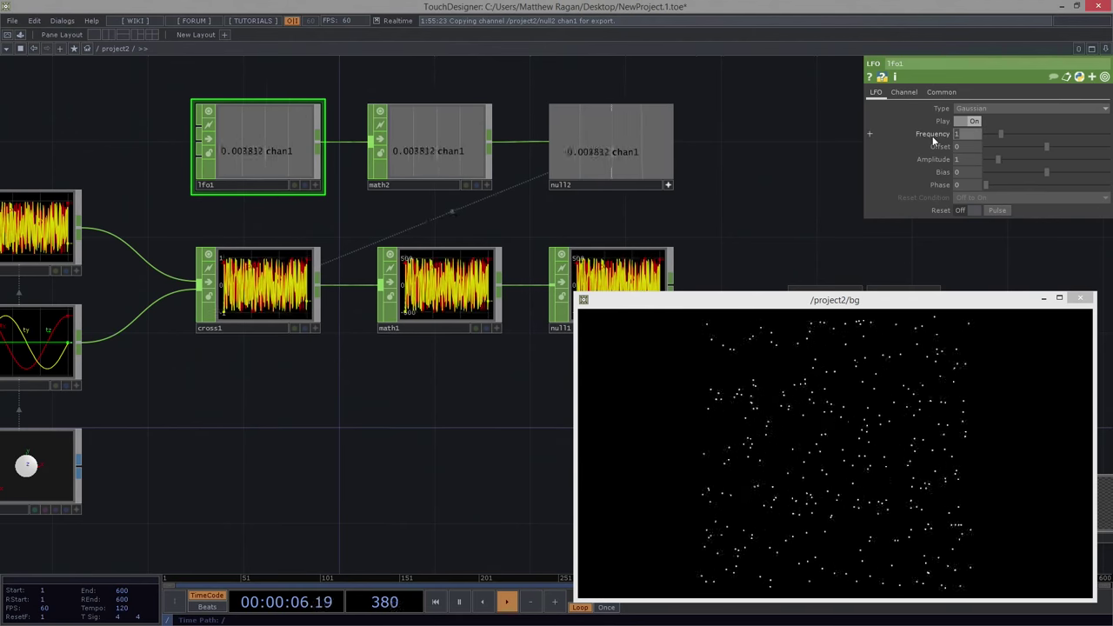
pyautogui.write('0.25')
pyautogui.press('Return')
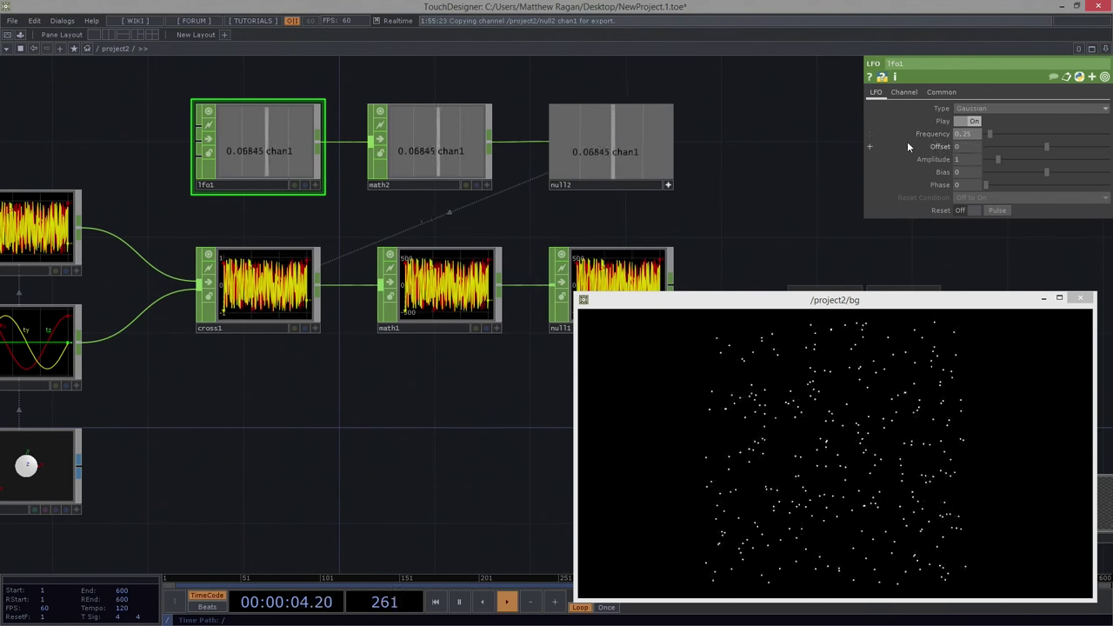
# Set the To Range of math2 to 0.1 and 0.95.
pyautogui.click(404, 146)
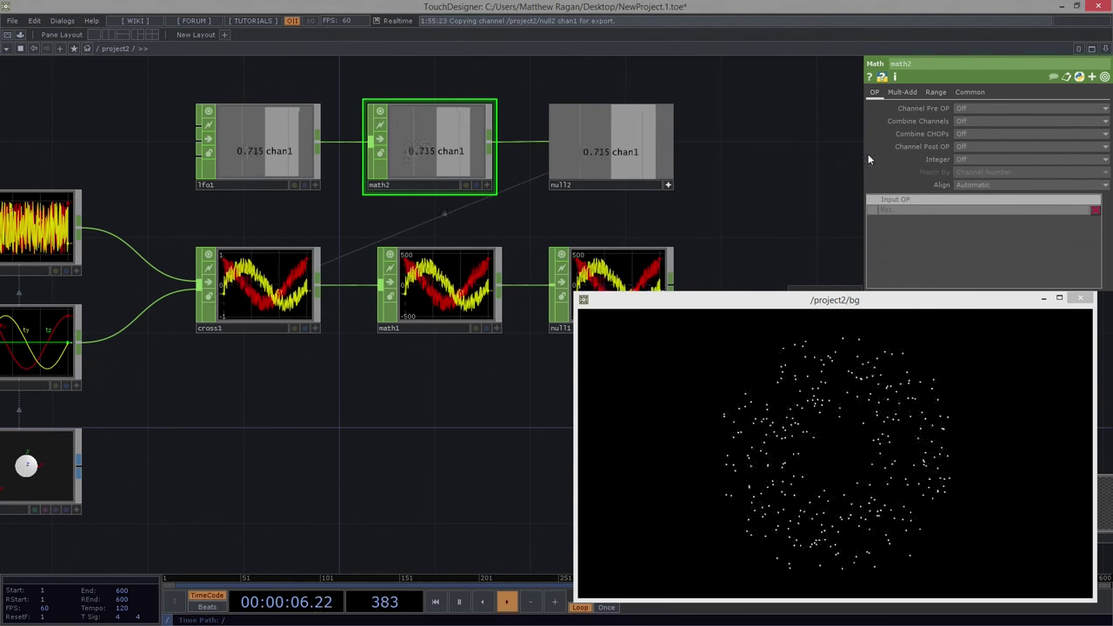
pyautogui.click(934, 92)
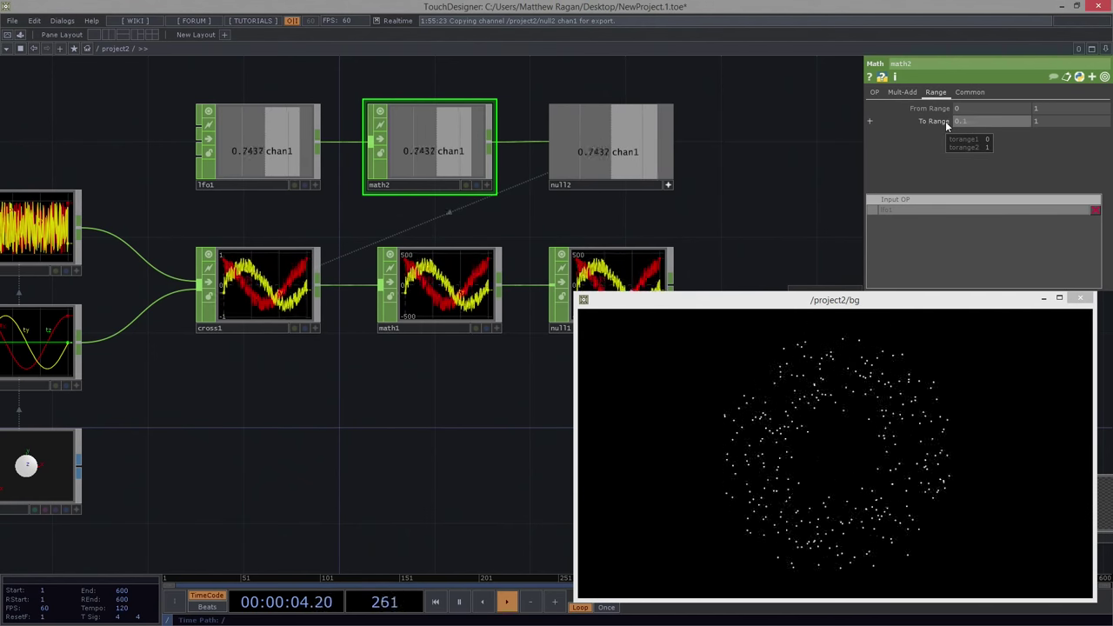
pyautogui.write('0.1')
pyautogui.press('Tab')
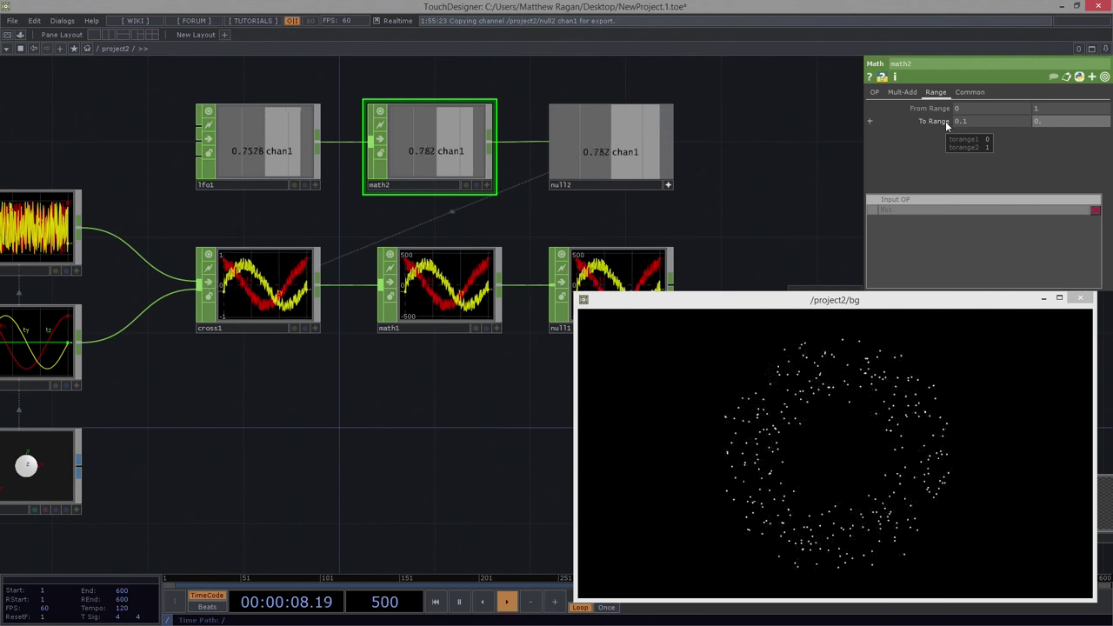
pyautogui.write('0.')
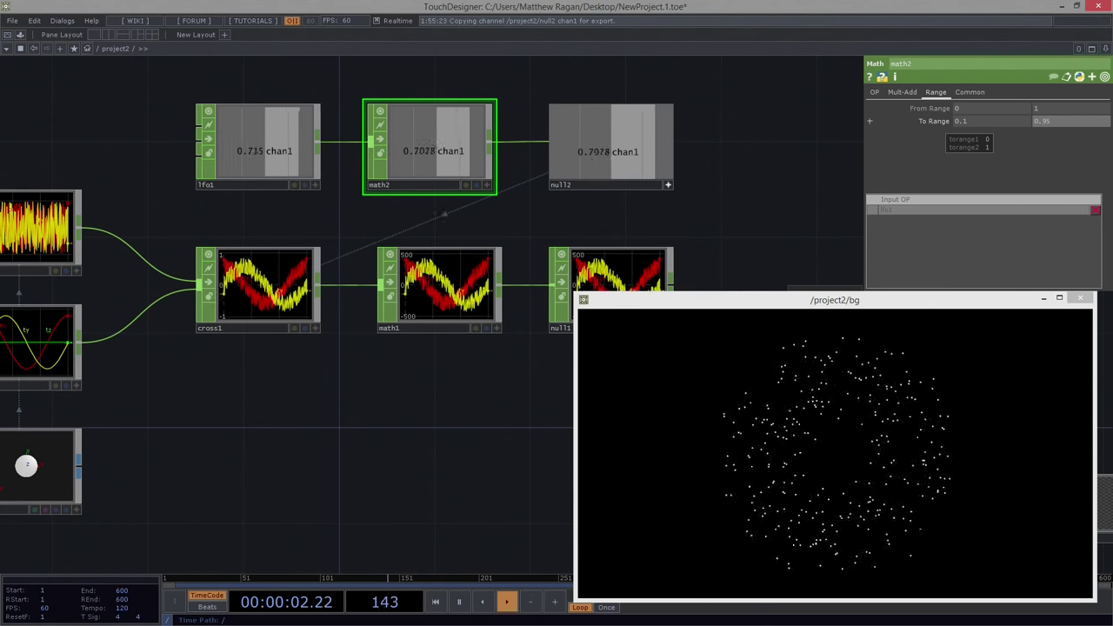
# Set the upper To Range value of math2 to 0.99.
pyautogui.click(1060, 120)
pyautogui.write('0.99')
pyautogui.press('Return')
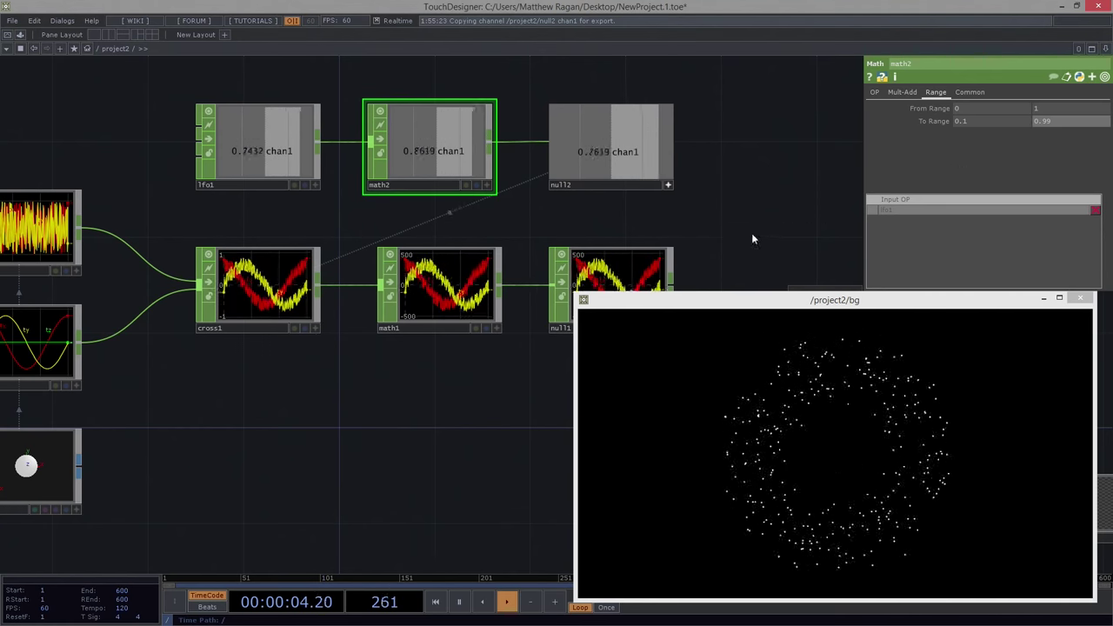
# Set the Frequency of lfo1 to 0.1.
pyautogui.moveTo(754, 233); pyautogui.dragTo(717, 232)
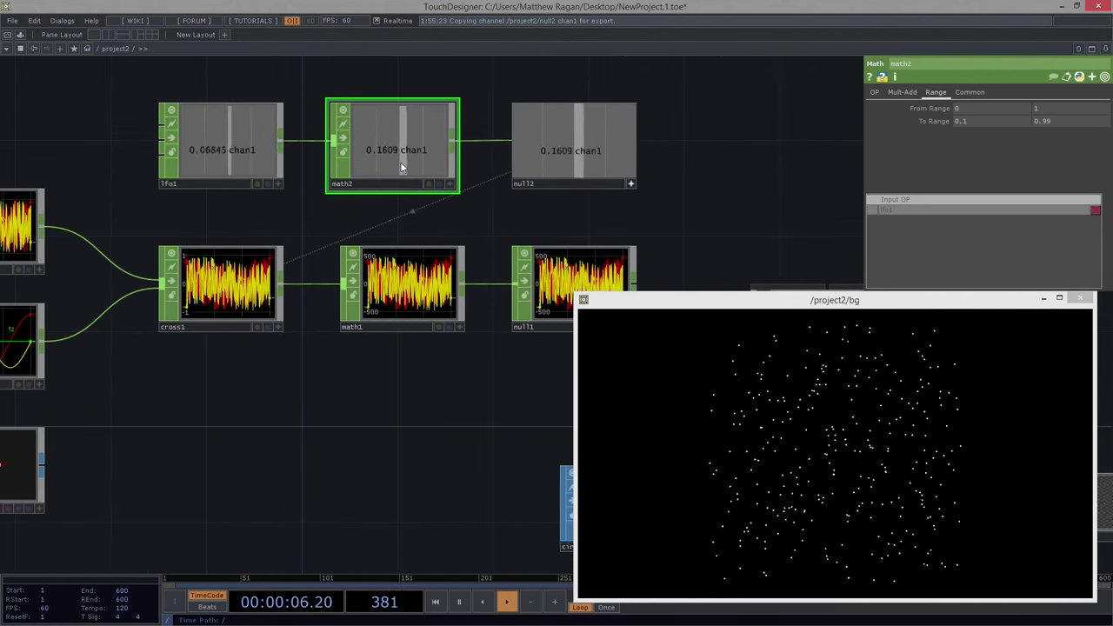
pyautogui.click(249, 153)
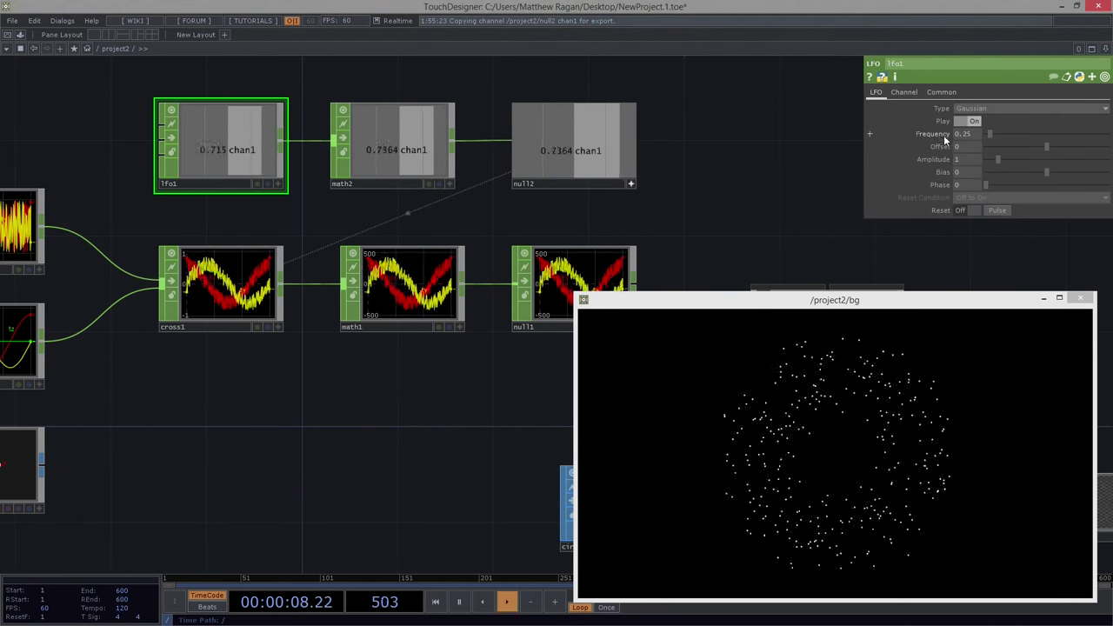
pyautogui.click(972, 136)
pyautogui.write('0.')
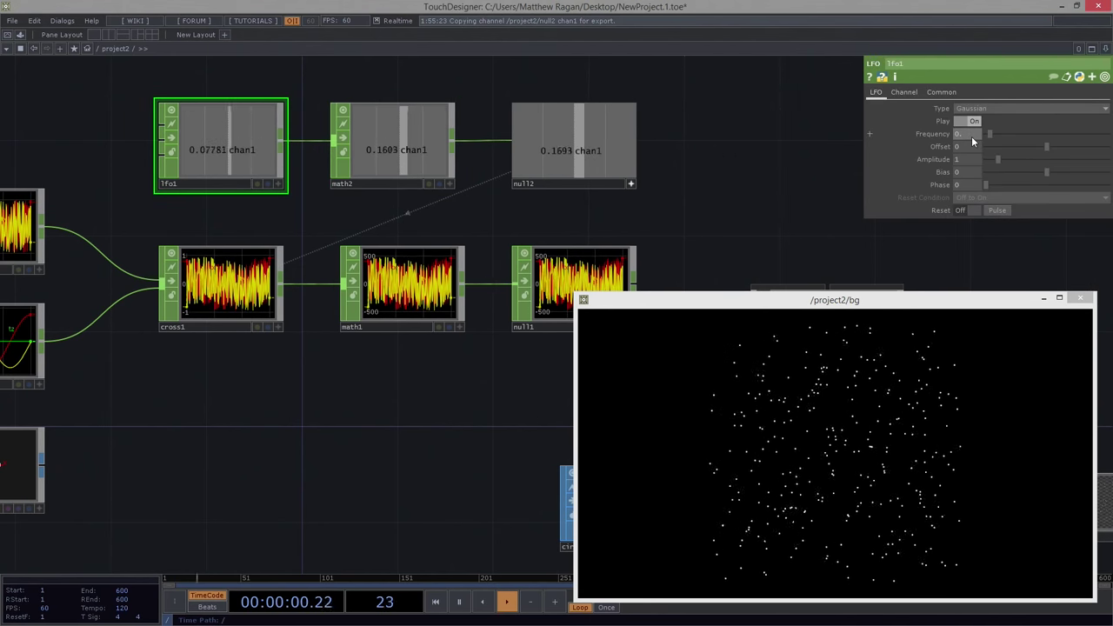
pyautogui.write('1')
pyautogui.press('Return')
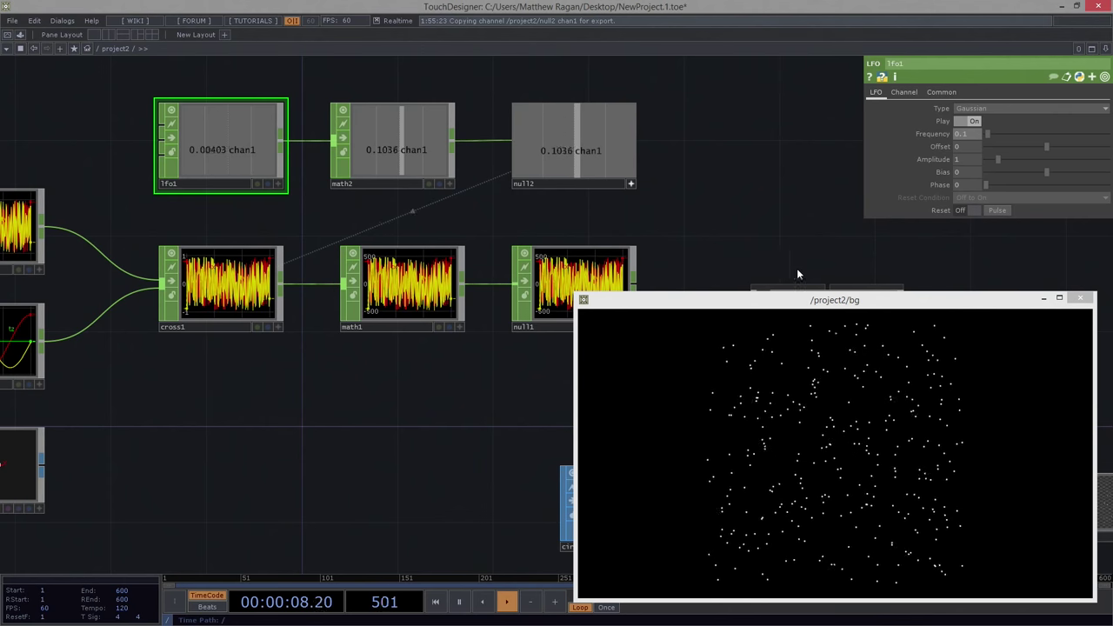
# Examine the render1 output and the parameters of geo1 and circle1 across the network.
pyautogui.moveTo(803, 241); pyautogui.dragTo(570, 171)
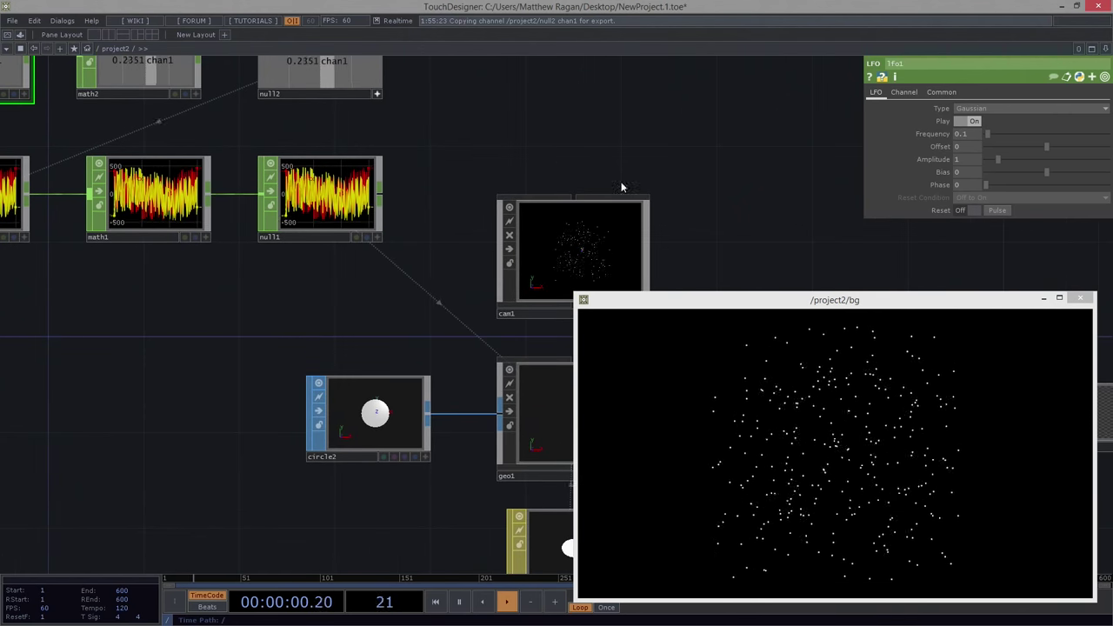
pyautogui.moveTo(702, 189); pyautogui.dragTo(440, 169)
pyautogui.scroll(6, 446, 201)
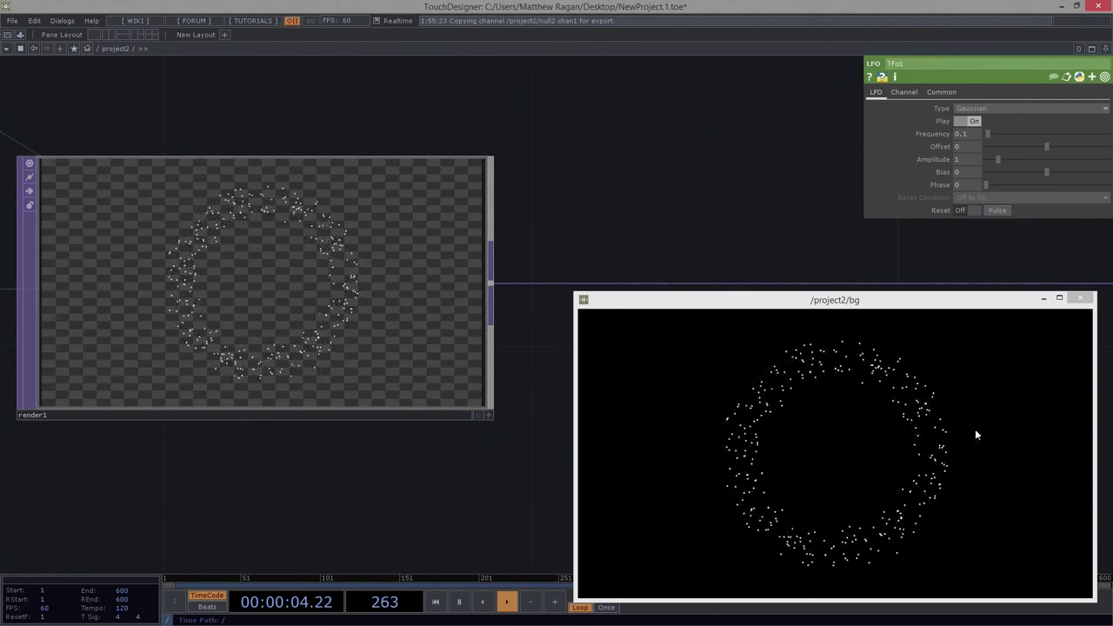
pyautogui.scroll(-5, 209, 92)
pyautogui.moveTo(209, 93); pyautogui.dragTo(681, 215)
pyautogui.scroll(-3, 682, 215)
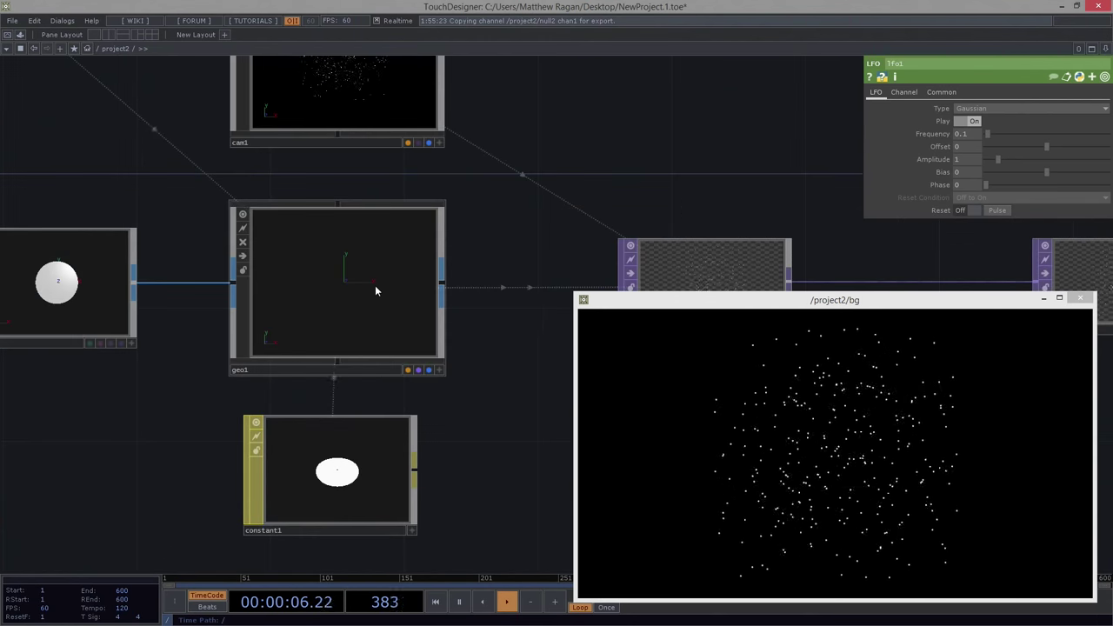
pyautogui.click(375, 285)
pyautogui.scroll(-3, 400, 278)
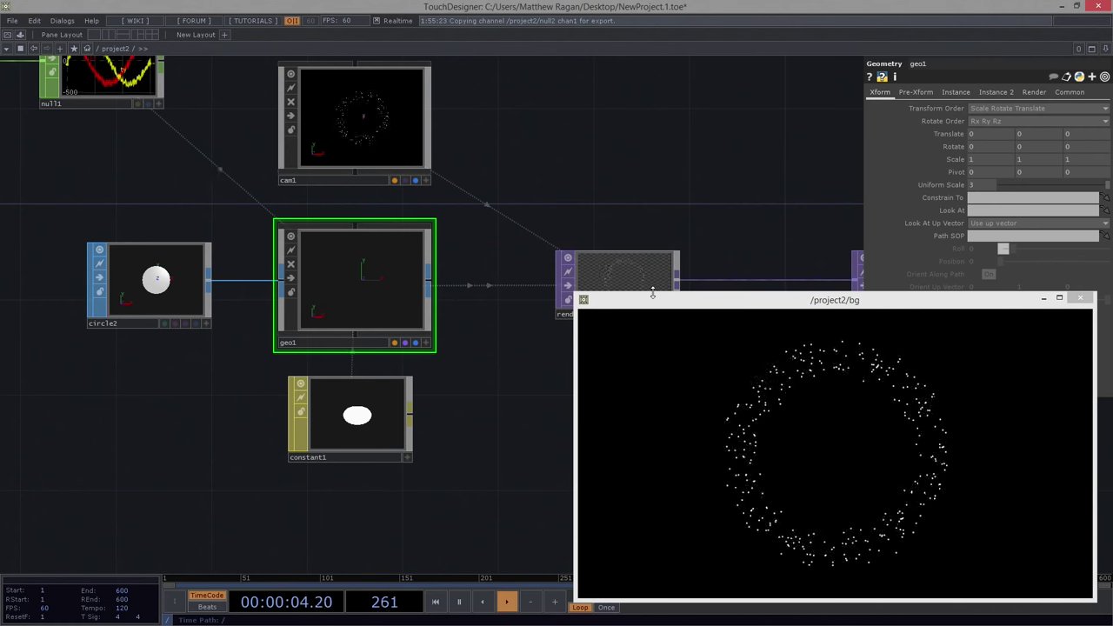
pyautogui.moveTo(199, 220); pyautogui.dragTo(576, 258)
pyautogui.moveTo(576, 259); pyautogui.dragTo(340, 284, button='middle')
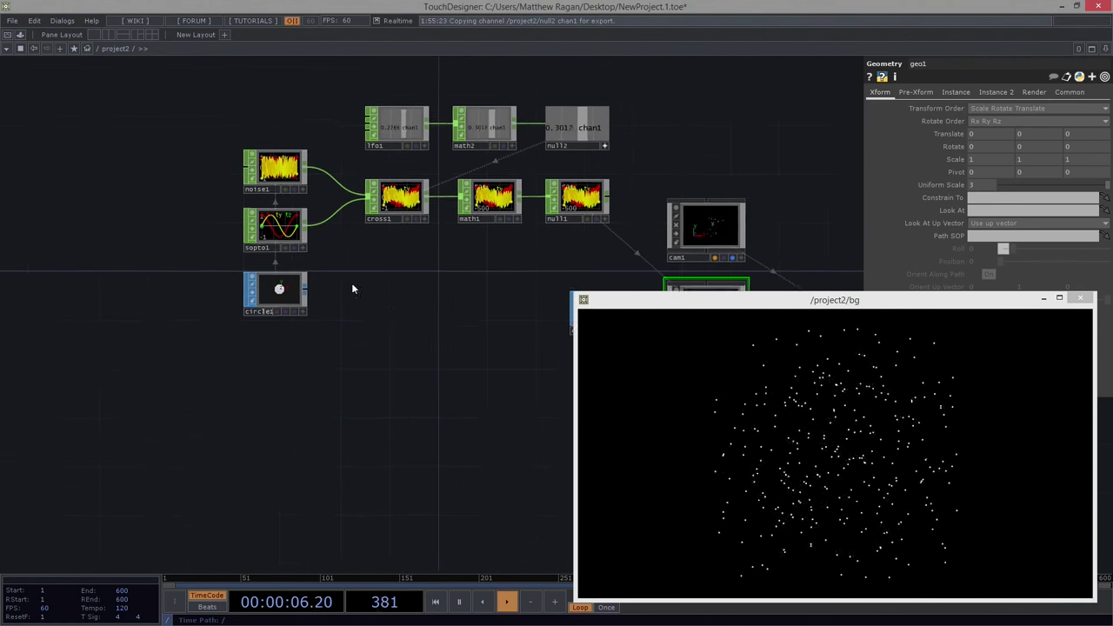
pyautogui.scroll(4, 339, 286)
pyautogui.click(278, 339)
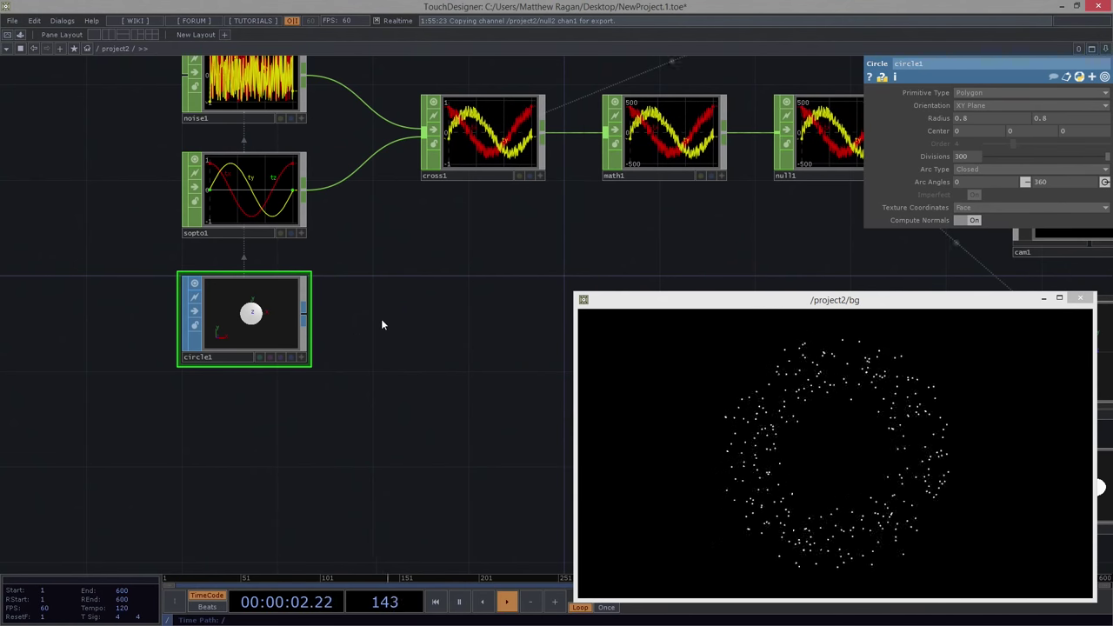
# Drive the Z rotation of cam1 with the expression absTime.seconds.
pyautogui.moveTo(480, 238); pyautogui.dragTo(115, 261)
pyautogui.scroll(-4, 115, 261)
pyautogui.scroll(2, 363, 244)
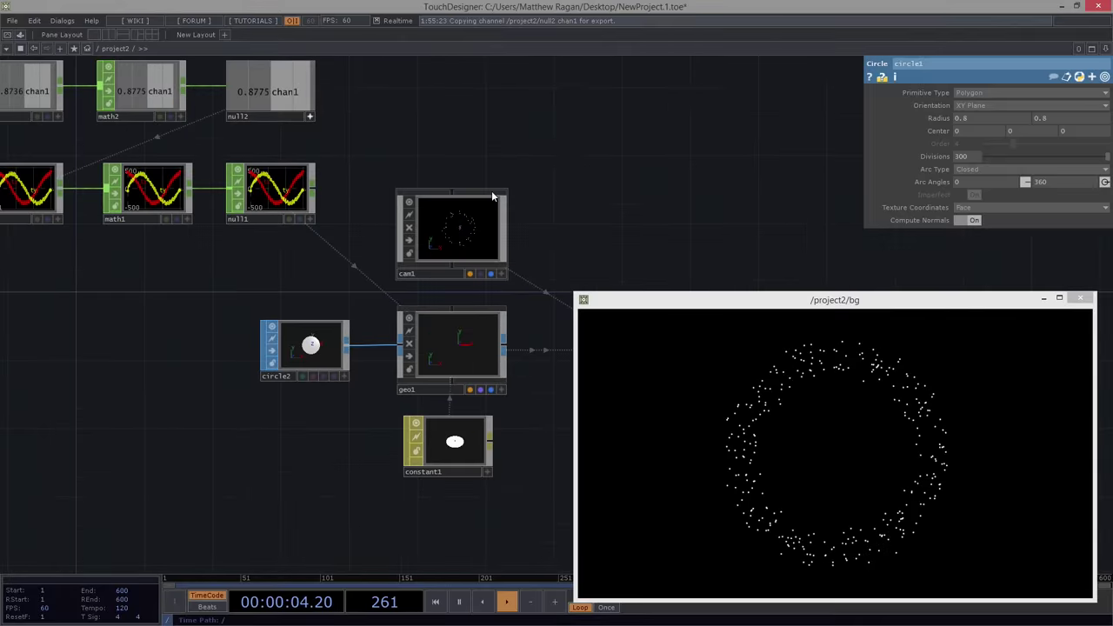
pyautogui.scroll(2, 461, 172)
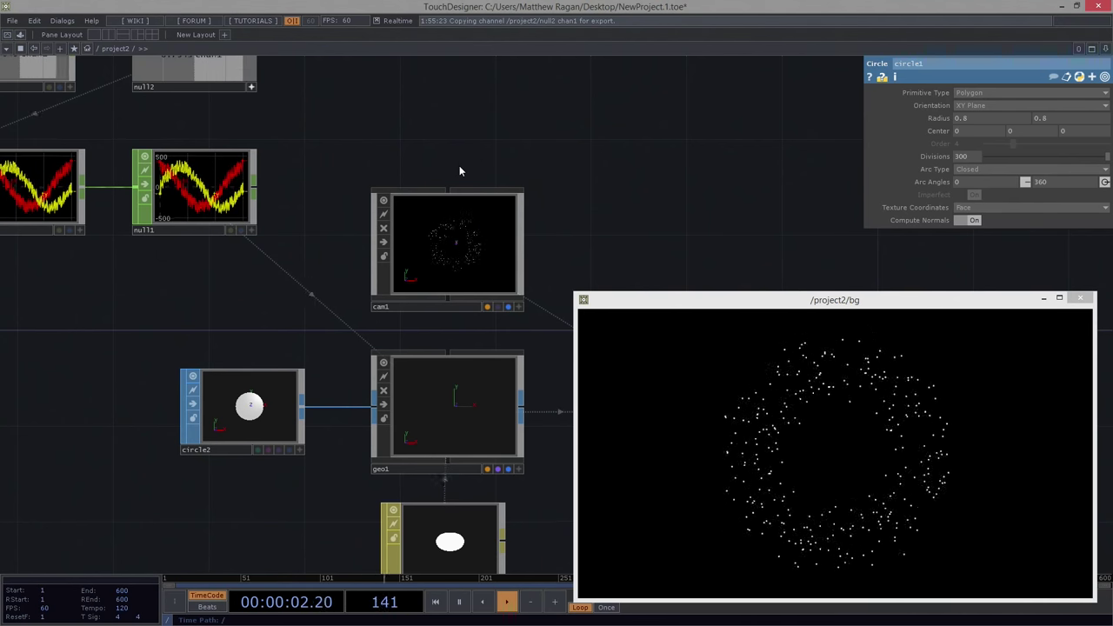
pyautogui.moveTo(459, 171); pyautogui.dragTo(575, 291)
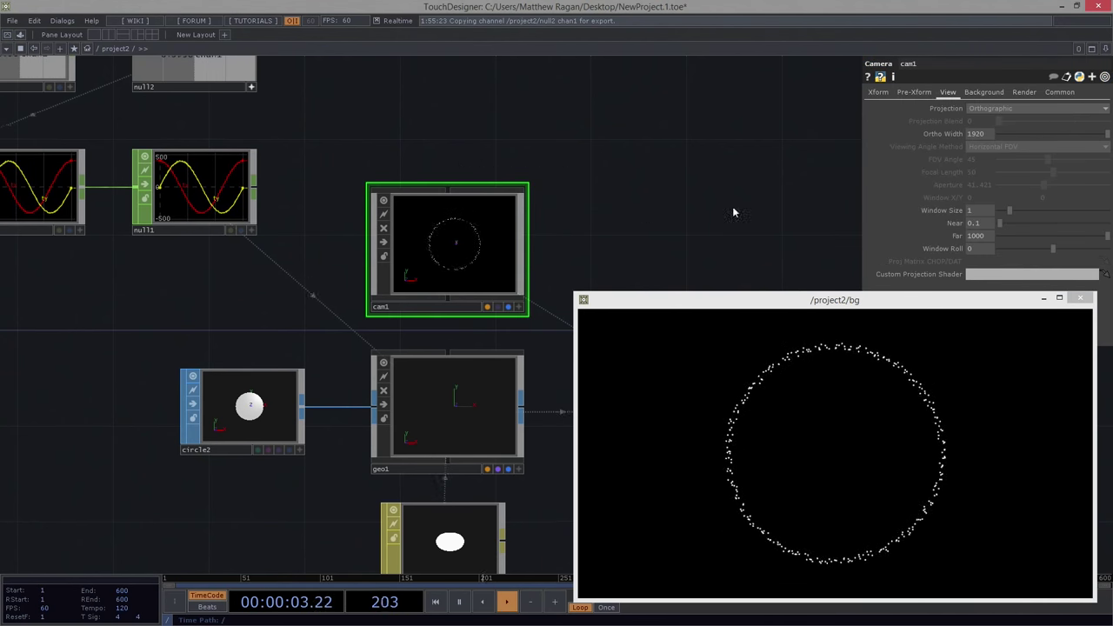
pyautogui.click(880, 93)
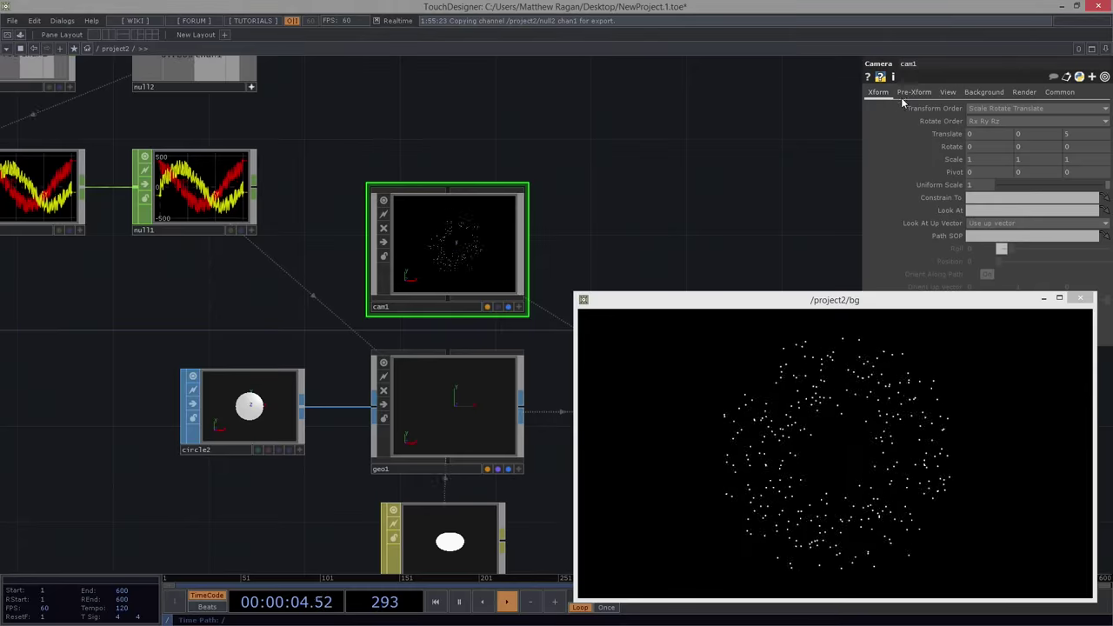
pyautogui.click(954, 147)
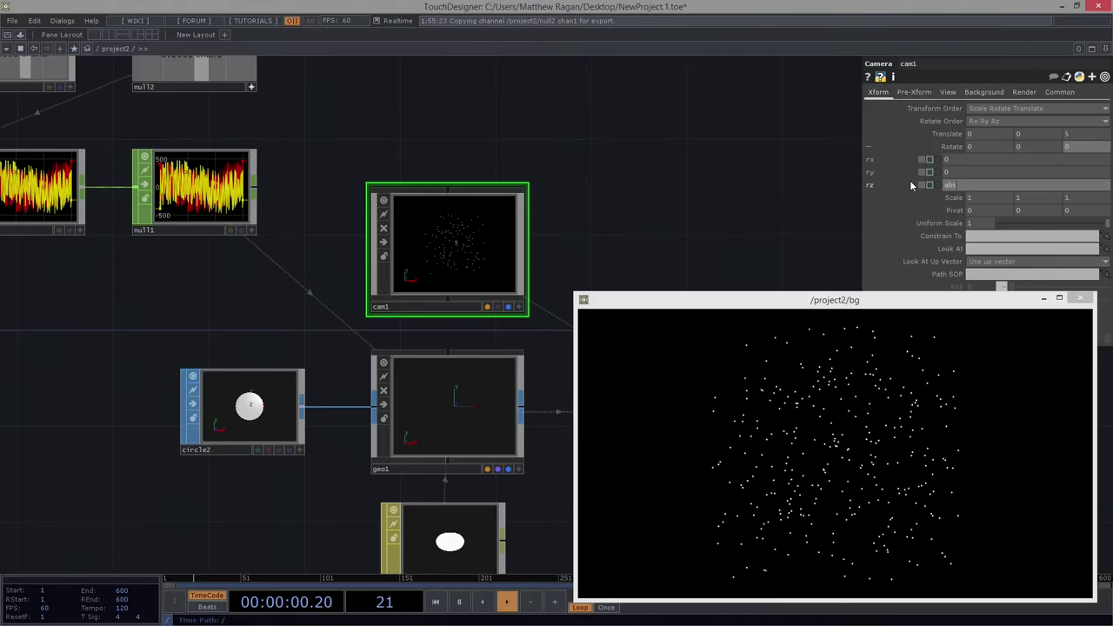
pyautogui.write('Time')
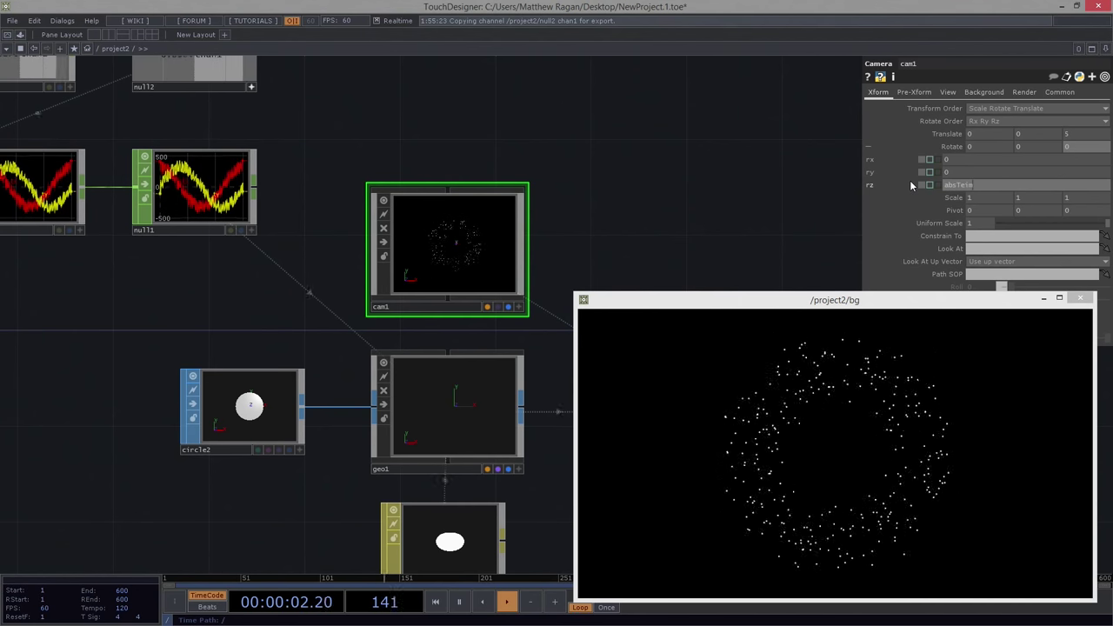
pyautogui.write('.')
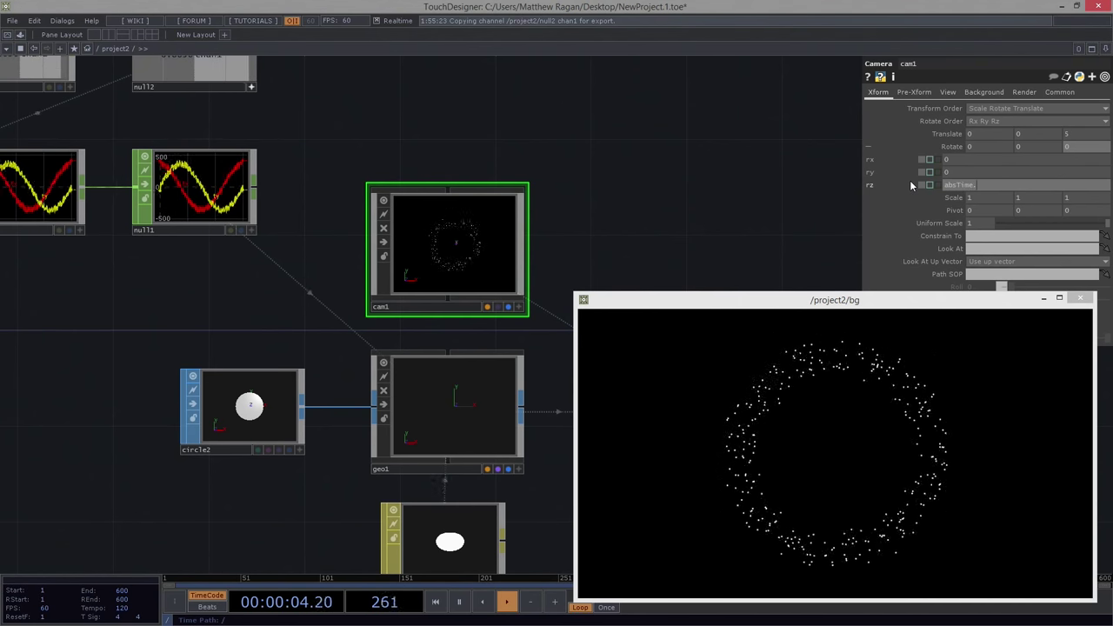
pyautogui.write('seconds')
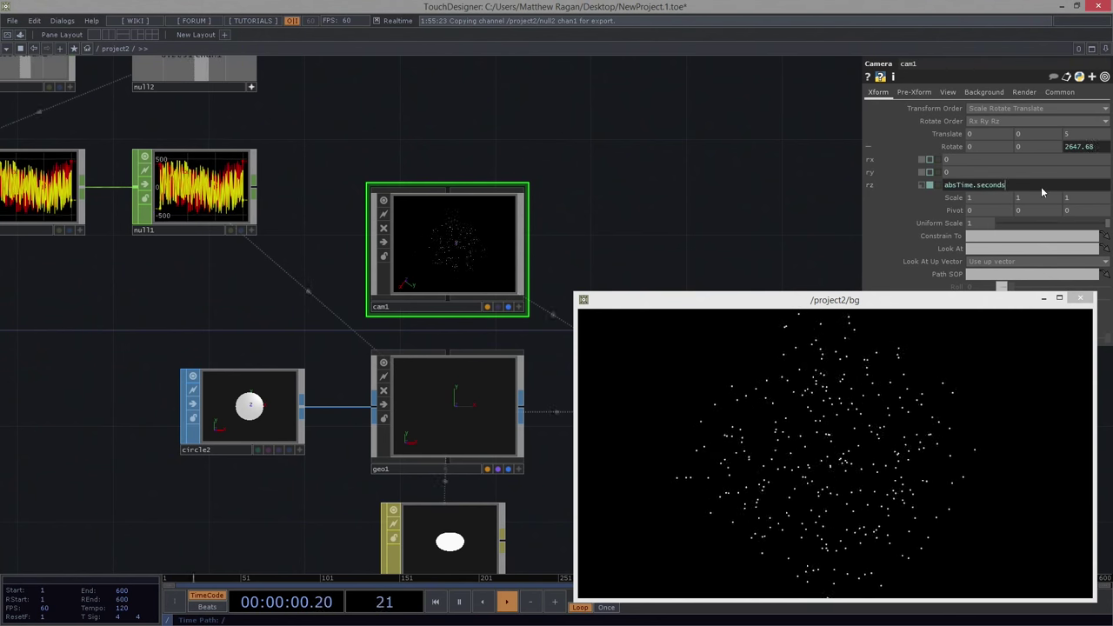
# Change the Z rotation expression of cam1 to absTime.frame * 0.2.
pyautogui.press('BackSpace')
pyautogui.press('BackSpace')
pyautogui.press('BackSpace')
pyautogui.press('BackSpace')
pyautogui.press('BackSpace')
pyautogui.press('BackSpace')
pyautogui.press('BackSpace')
pyautogui.write('f')
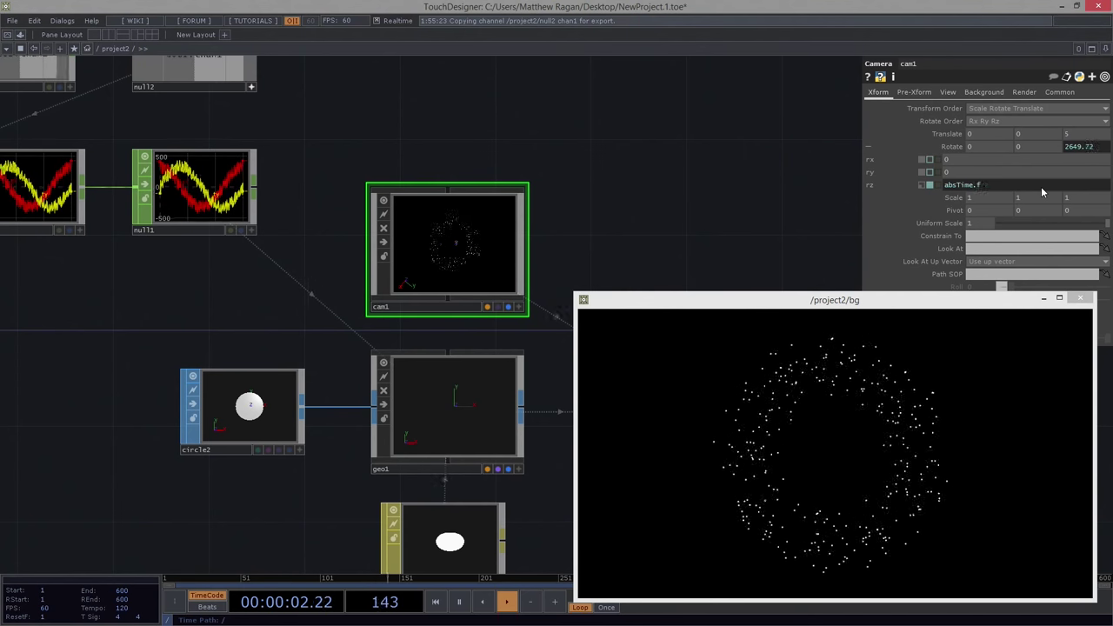
pyautogui.write('rame')
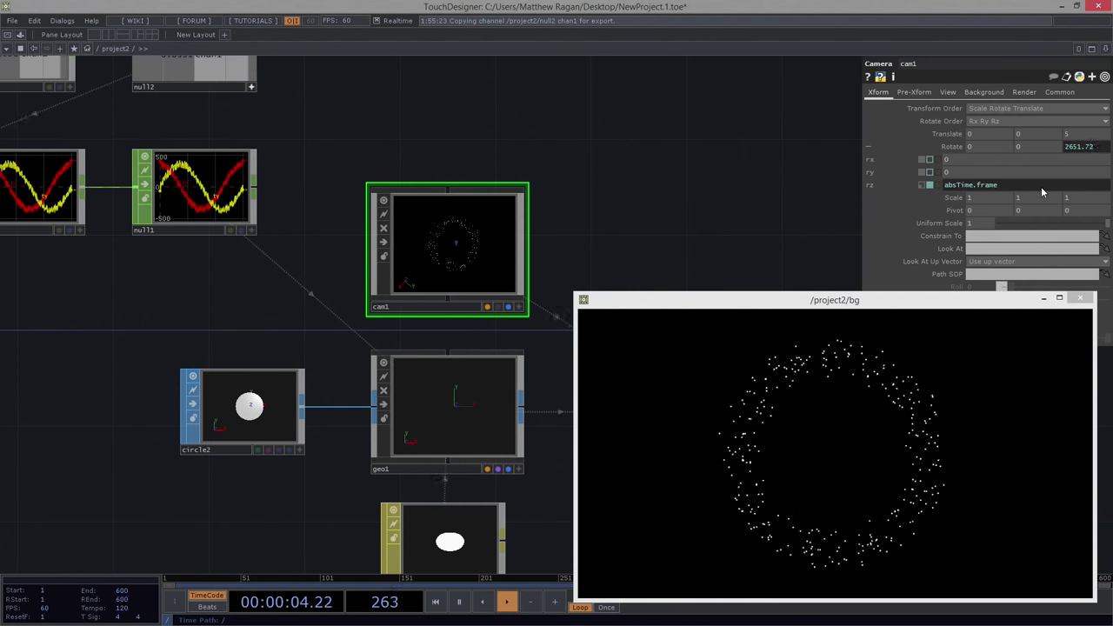
pyautogui.write(' = 0.')
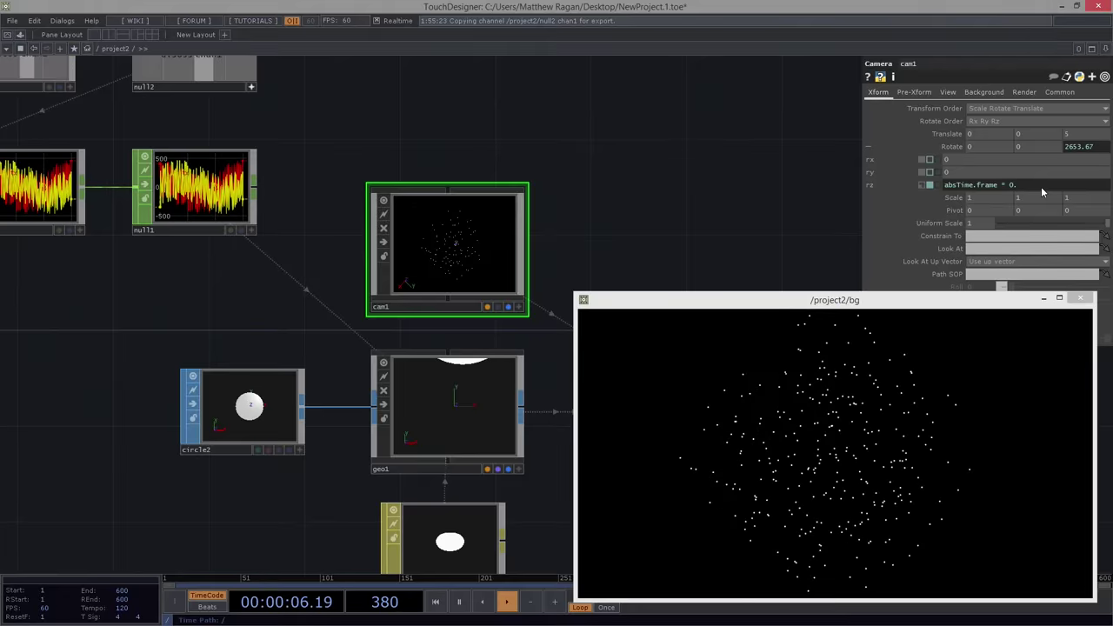
pyautogui.write('2')
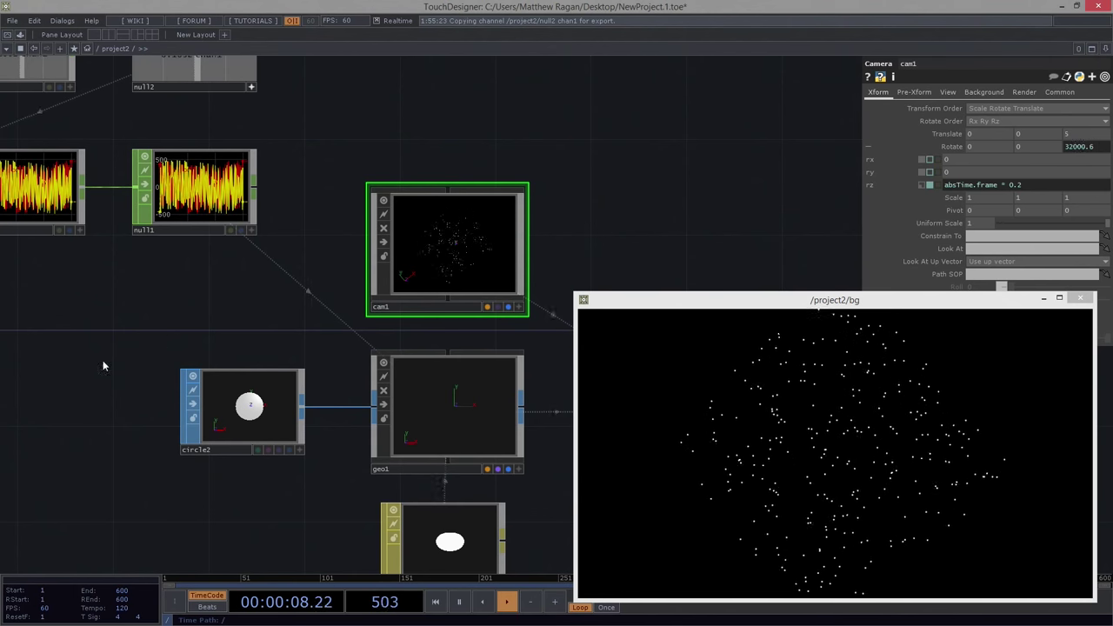
# Set the lower To Range value of math2 to 0.3.
pyautogui.moveTo(85, 326); pyautogui.dragTo(497, 370)
pyautogui.moveTo(325, 382); pyautogui.dragTo(308, 467)
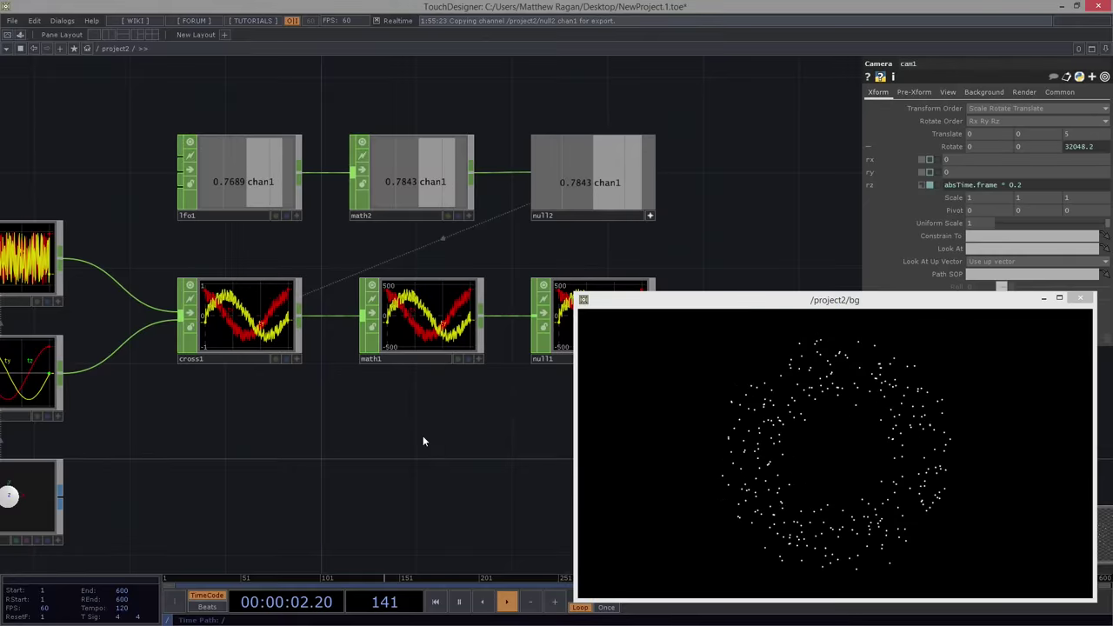
pyautogui.click(428, 202)
pyautogui.moveTo(398, 167); pyautogui.dragTo(407, 167)
pyautogui.click(1011, 121)
pyautogui.press('BackSpace')
pyautogui.write('3')
pyautogui.press('Return')
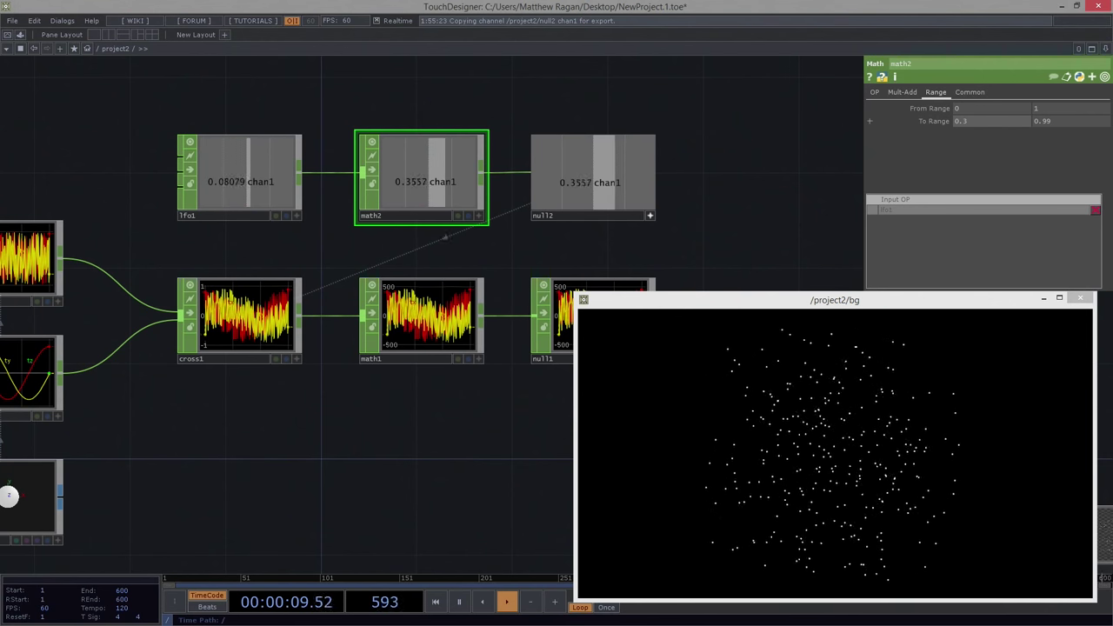
# Try 0.4 as the lower To Range value of math2 and settle on 0.5.
pyautogui.click(1021, 123)
pyautogui.press('BackSpace')
pyautogui.write('0.4')
pyautogui.press('Return')
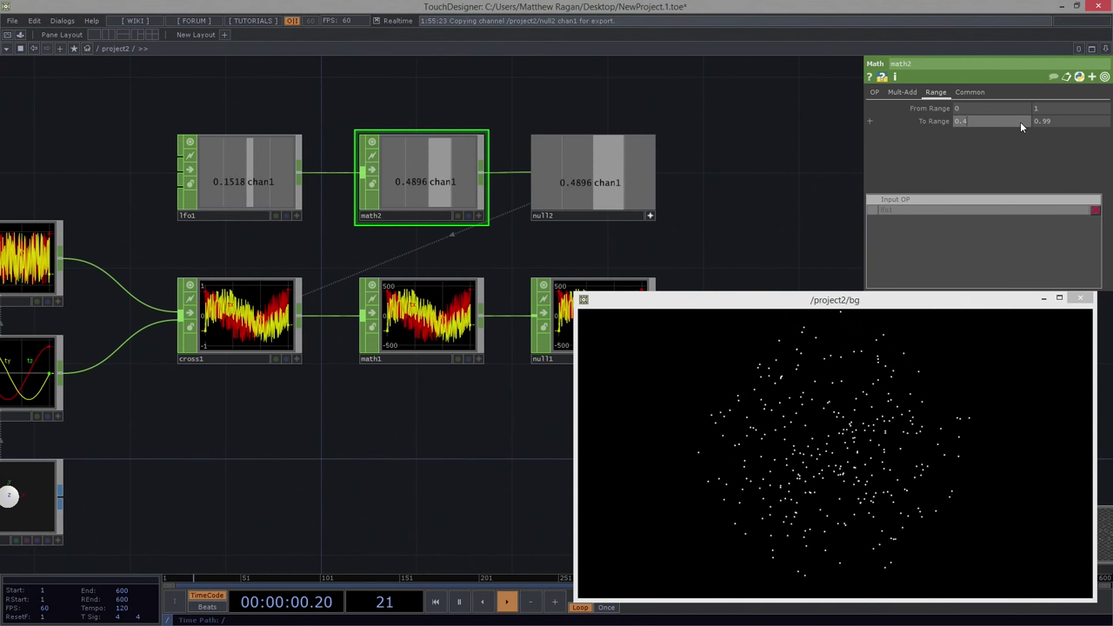
pyautogui.press('BackSpace')
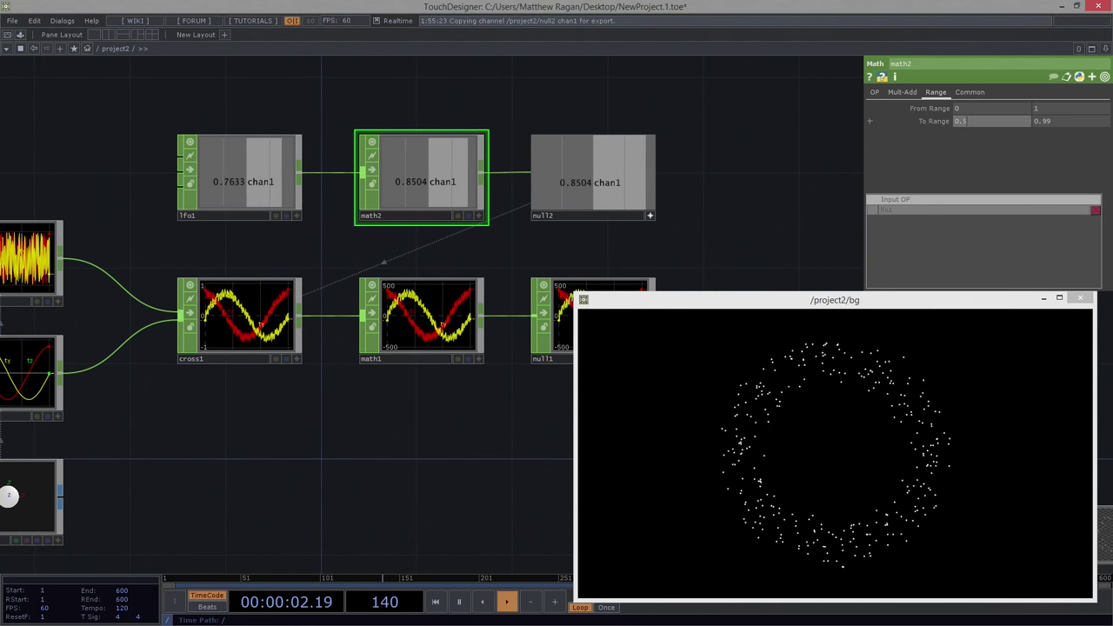
pyautogui.write('5')
pyautogui.press('Return')
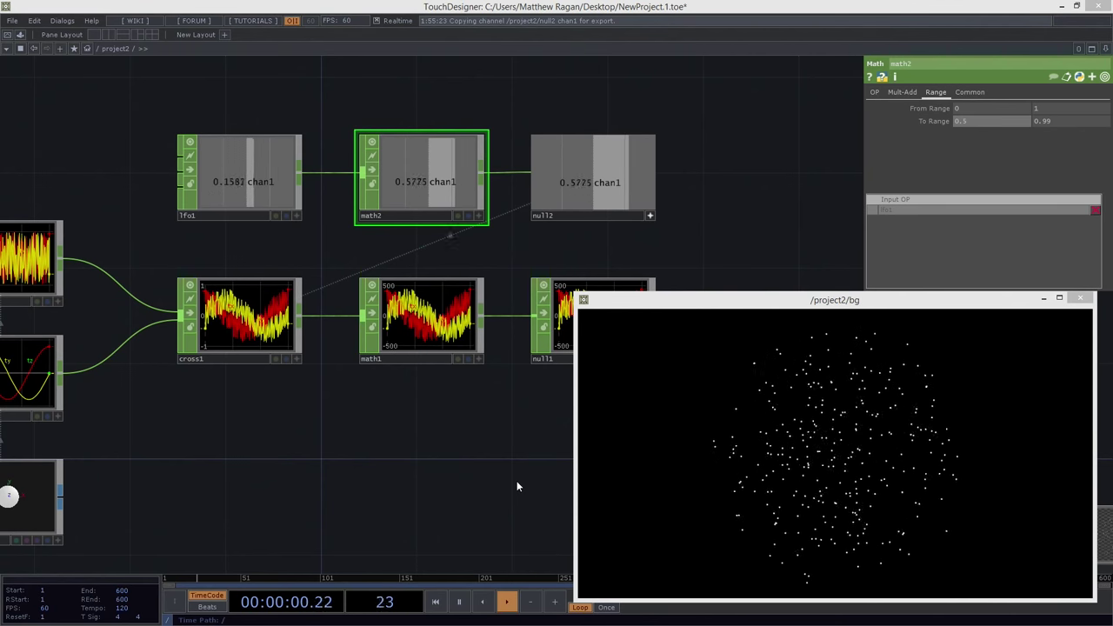
# Enlarge the floating bg viewer and reposition it so the network stays accessible beside it.
pyautogui.moveTo(321, 432); pyautogui.dragTo(100, 440)
pyautogui.scroll(-4, 261, 443)
pyautogui.moveTo(468, 363); pyautogui.dragTo(348, 298)
pyautogui.moveTo(575, 293); pyautogui.dragTo(313, 171)
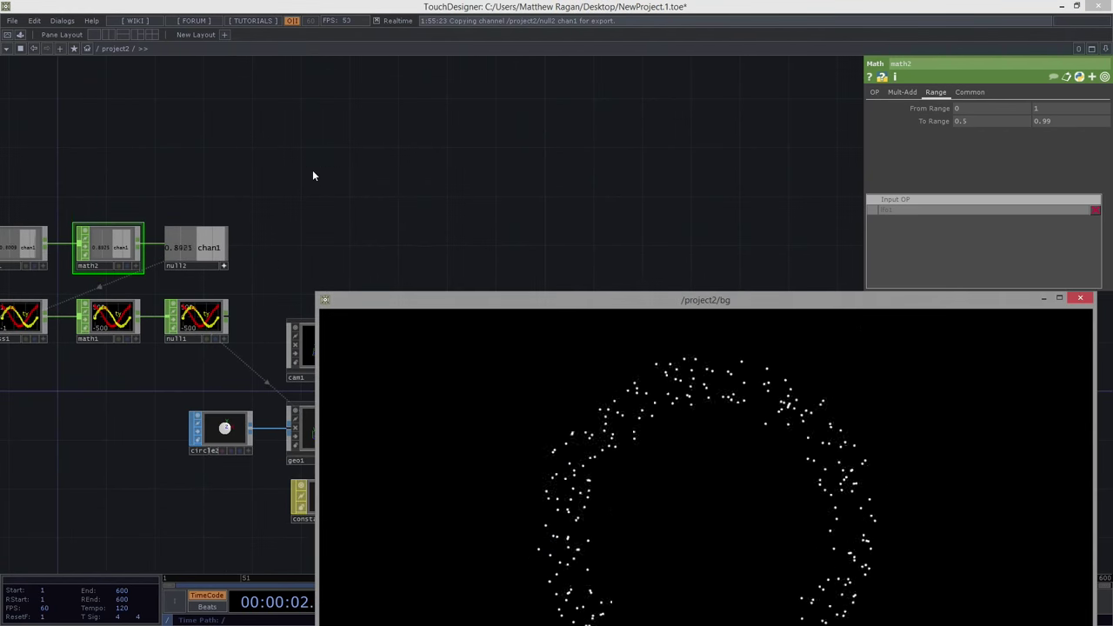
pyautogui.moveTo(566, 300); pyautogui.dragTo(541, 172)
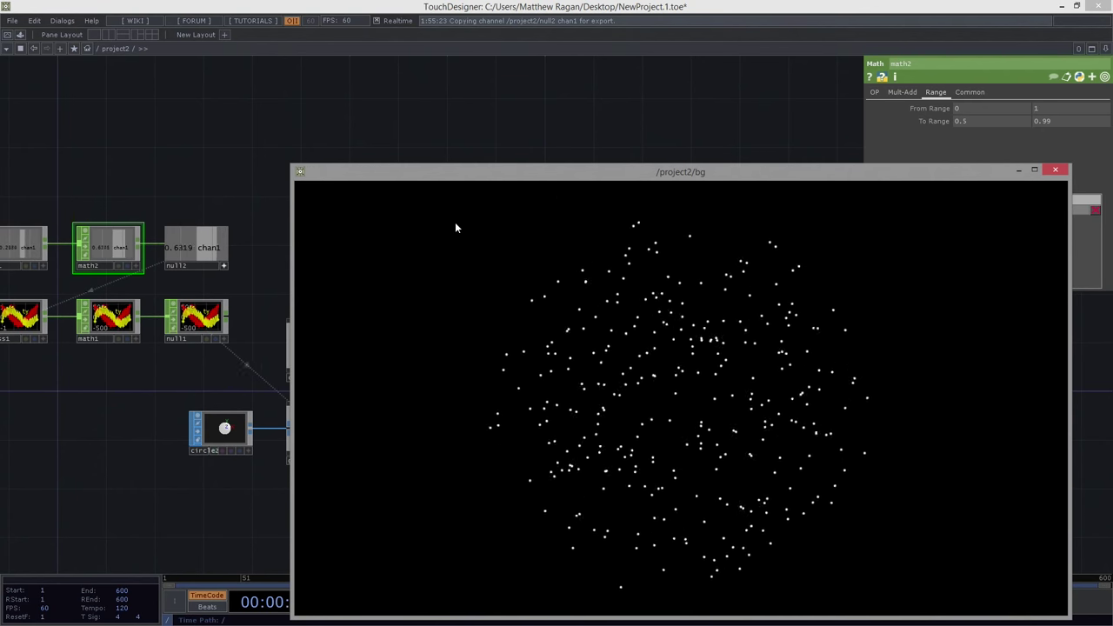
pyautogui.moveTo(288, 162); pyautogui.dragTo(251, 170)
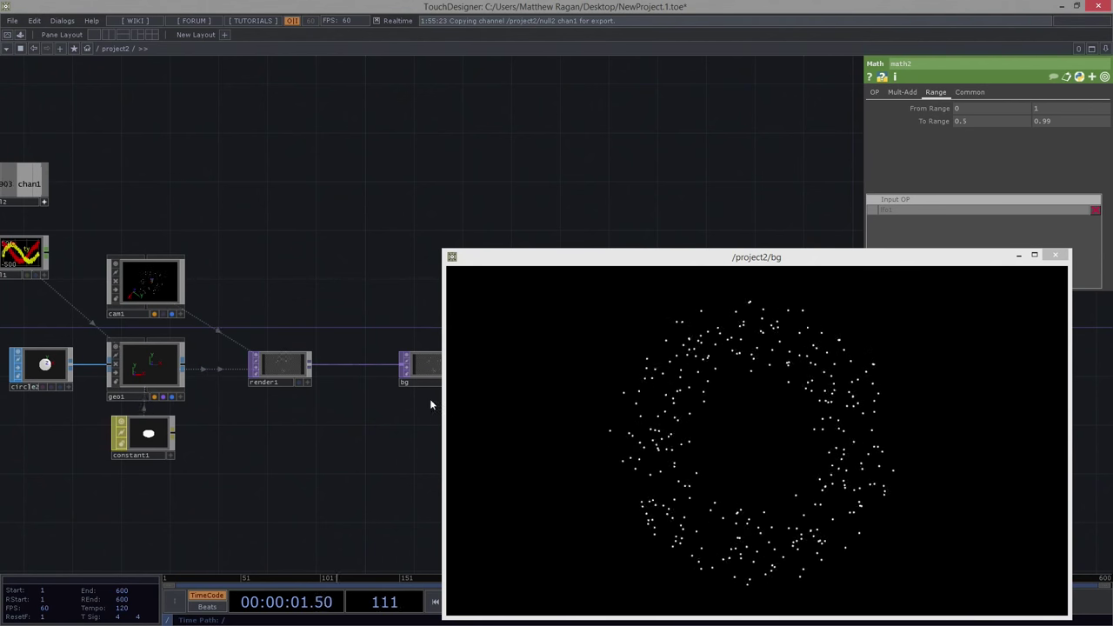
# Move bg farther from render1 and insert a Feedback TOP on the wire between them.
pyautogui.scroll(3, 294, 302)
pyautogui.moveTo(296, 306); pyautogui.dragTo(139, 233)
pyautogui.scroll(-2, 204, 298)
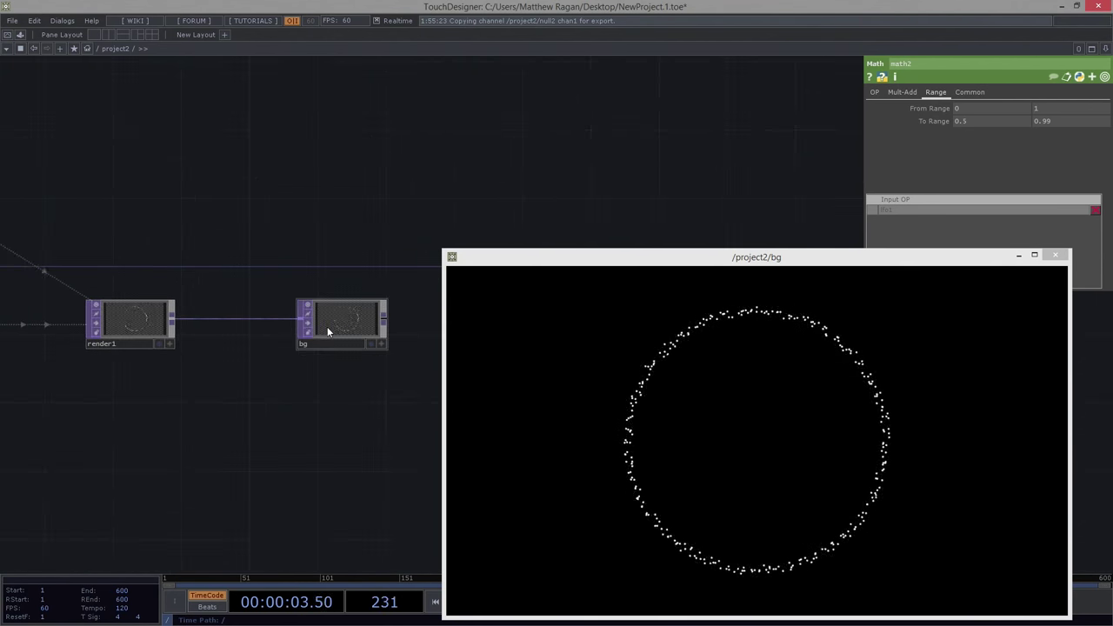
pyautogui.moveTo(328, 328); pyautogui.dragTo(396, 327)
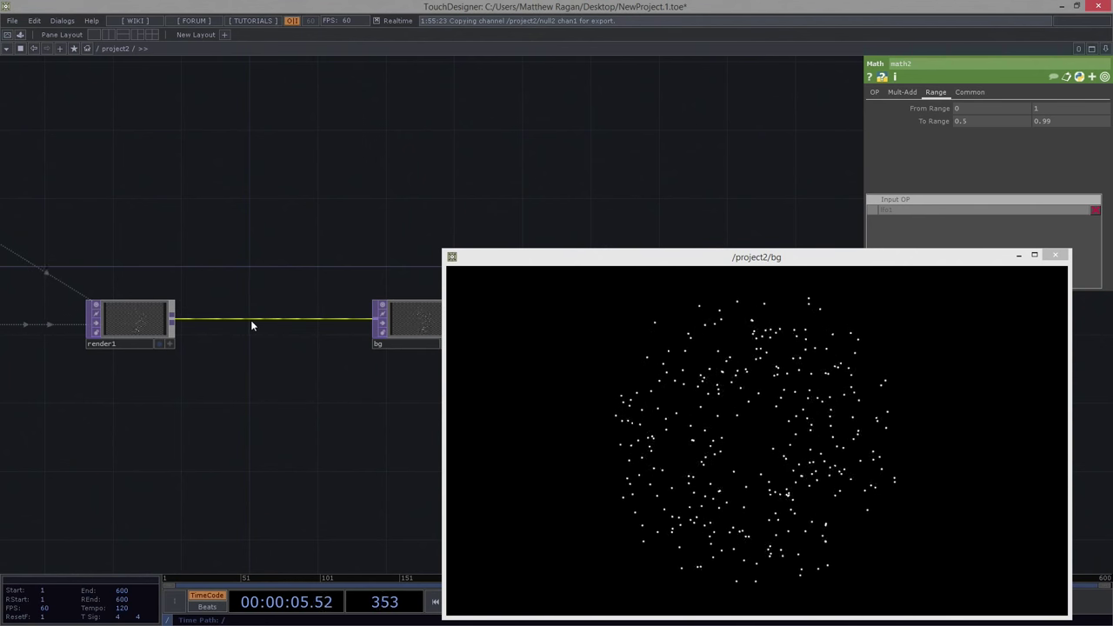
pyautogui.rightClick(252, 323)
pyautogui.click(271, 313)
pyautogui.click(357, 269)
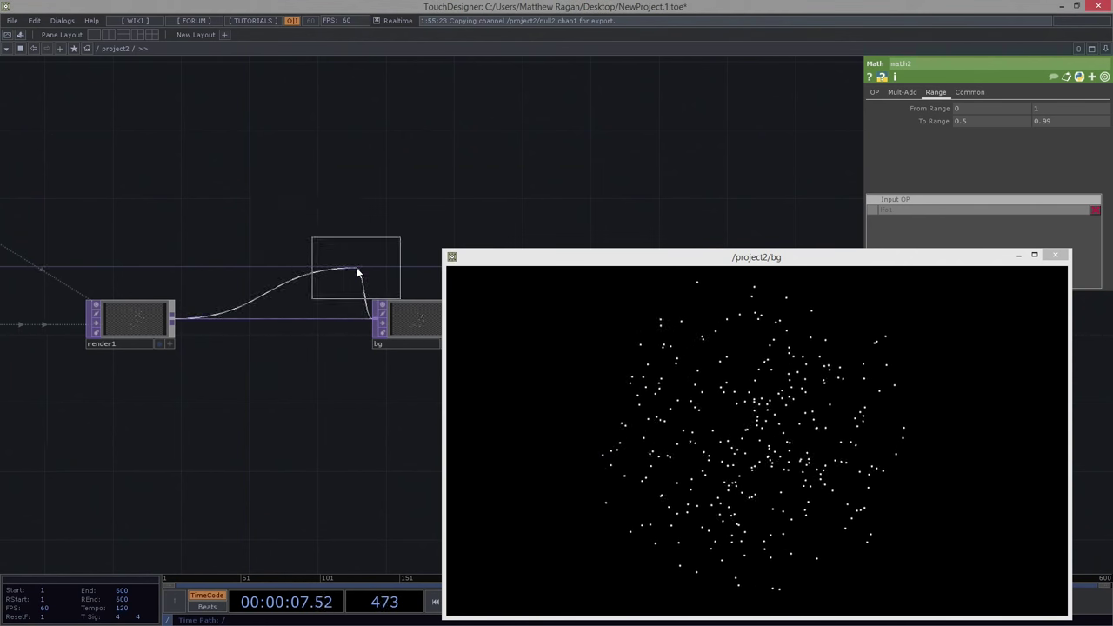
pyautogui.click(244, 227)
# Insert a Composite TOP on the wire between feedback1 and bg.
pyautogui.moveTo(249, 403); pyautogui.dragTo(78, 422)
pyautogui.moveTo(223, 348); pyautogui.dragTo(345, 356)
pyautogui.rightClick(273, 330)
pyautogui.click(294, 319)
pyautogui.write('com')
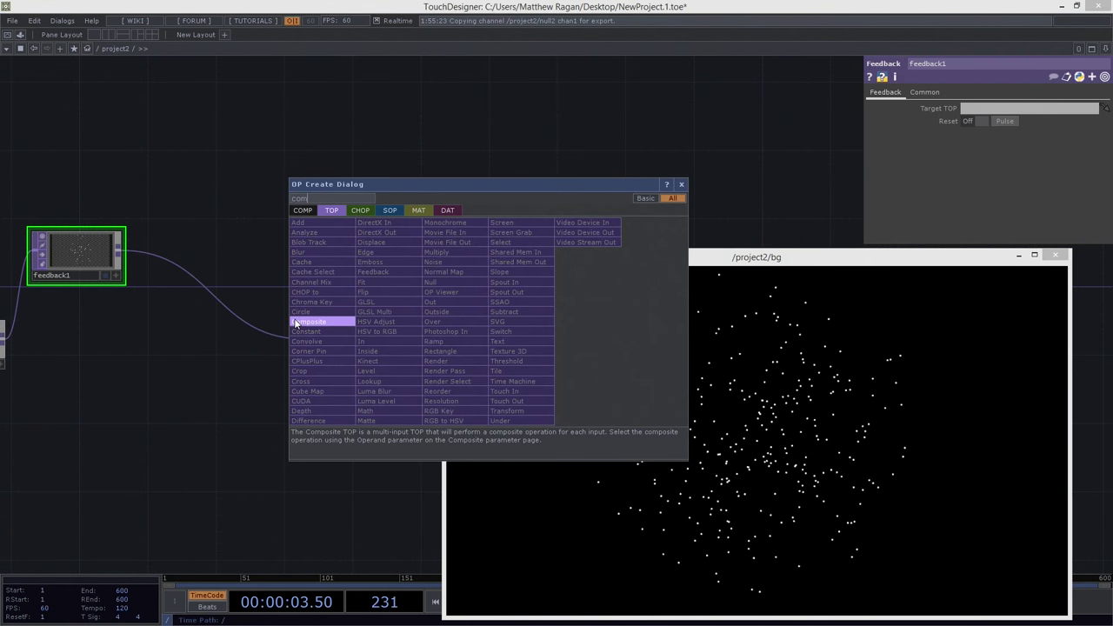
pyautogui.click(295, 324)
pyautogui.click(235, 339)
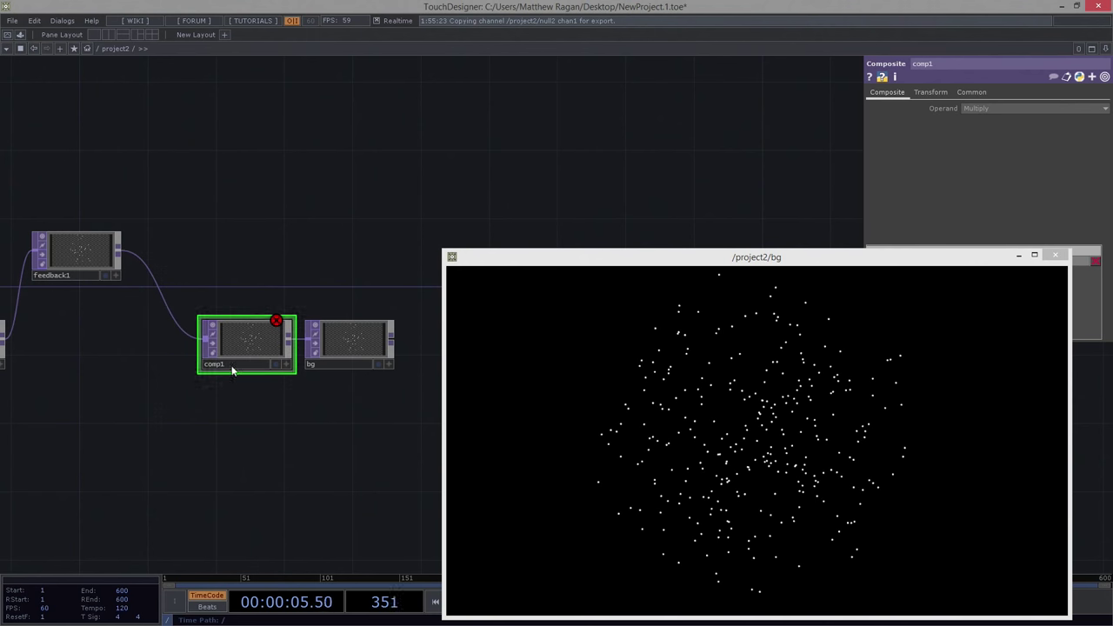
# Wire render1 into comp1 as its second input and move comp1 and bg slightly farther along the chain.
pyautogui.moveTo(228, 403); pyautogui.dragTo(241, 450)
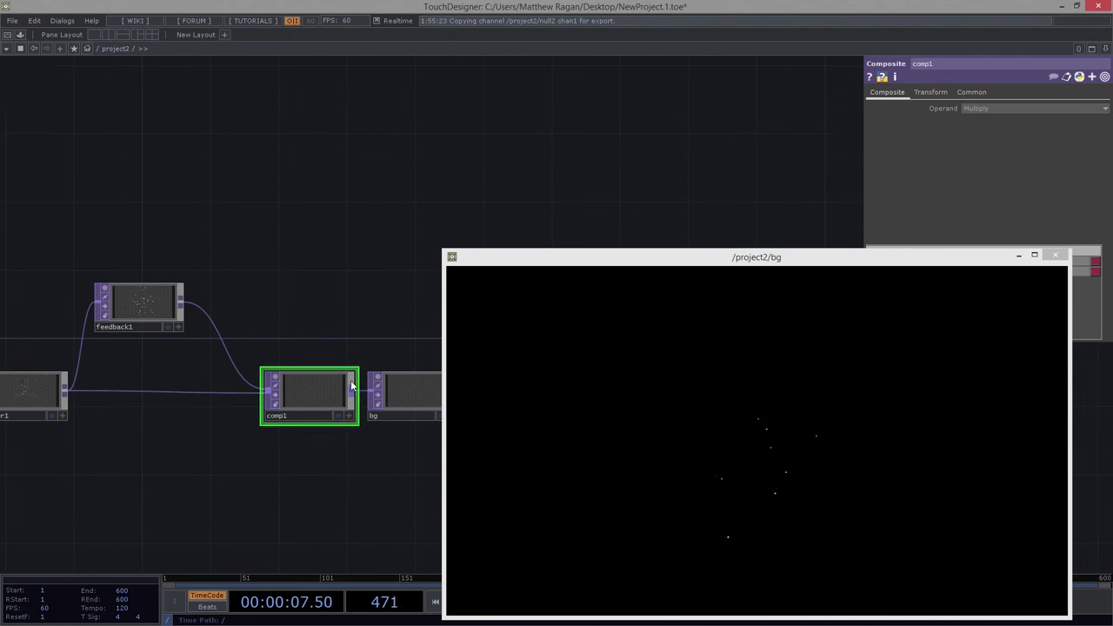
pyautogui.moveTo(307, 317); pyautogui.dragTo(241, 308)
pyautogui.keyDown('shift'); pyautogui.click(330, 388); pyautogui.keyUp('shift')
pyautogui.moveTo(249, 371); pyautogui.dragTo(271, 370)
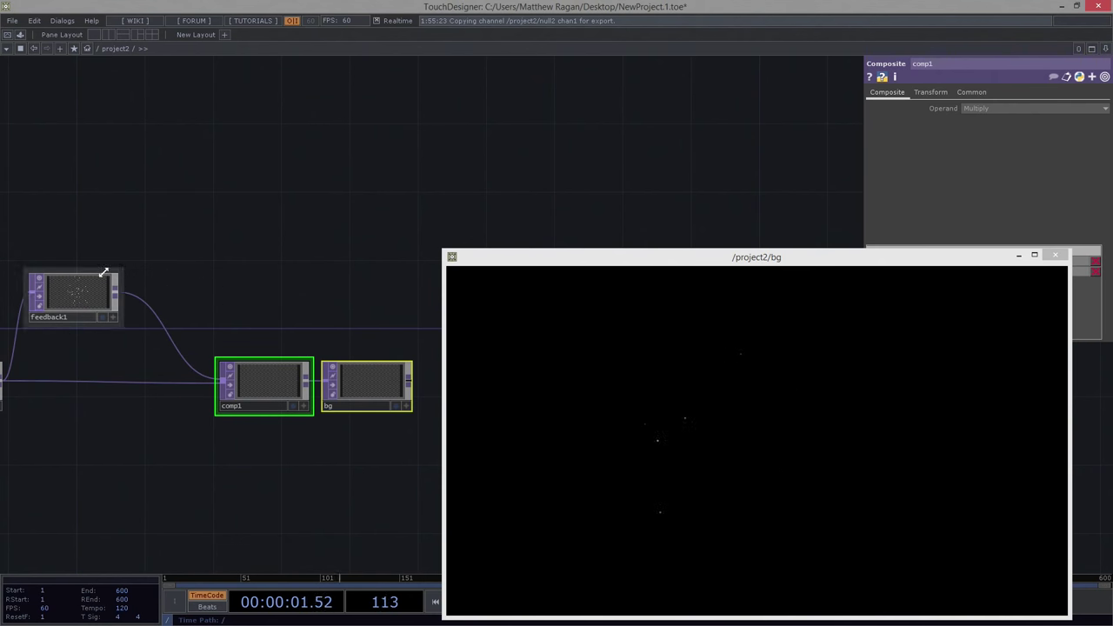
# Assign comp1 as the Target TOP of feedback1 and change the operand of comp1 to Add.
pyautogui.moveTo(67, 242); pyautogui.dragTo(134, 292)
pyautogui.moveTo(241, 377); pyautogui.dragTo(89, 304)
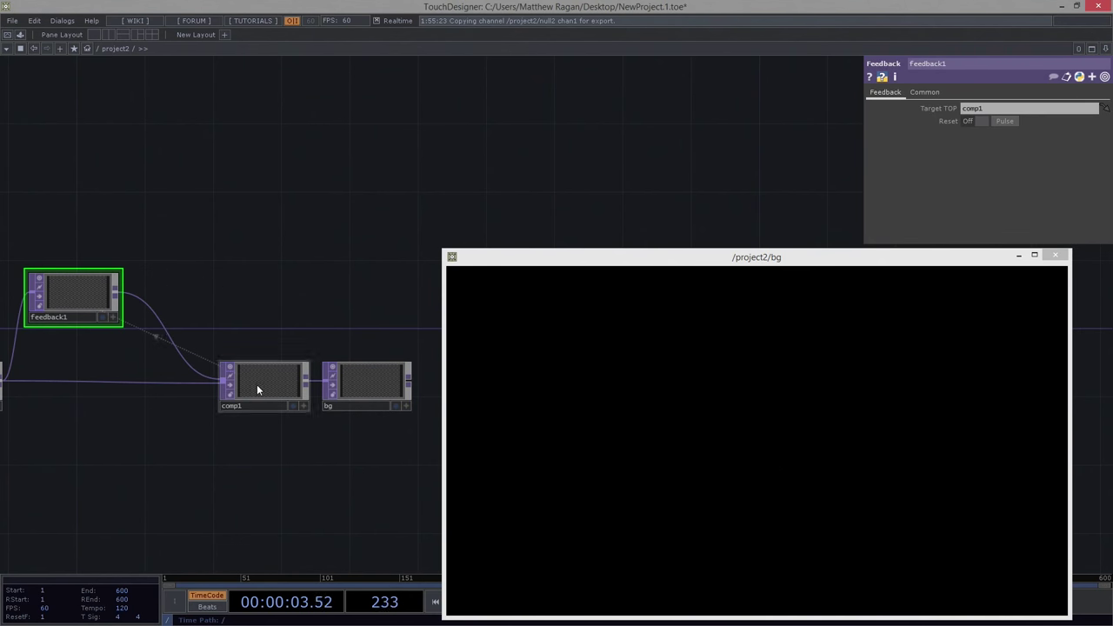
pyautogui.click(265, 382)
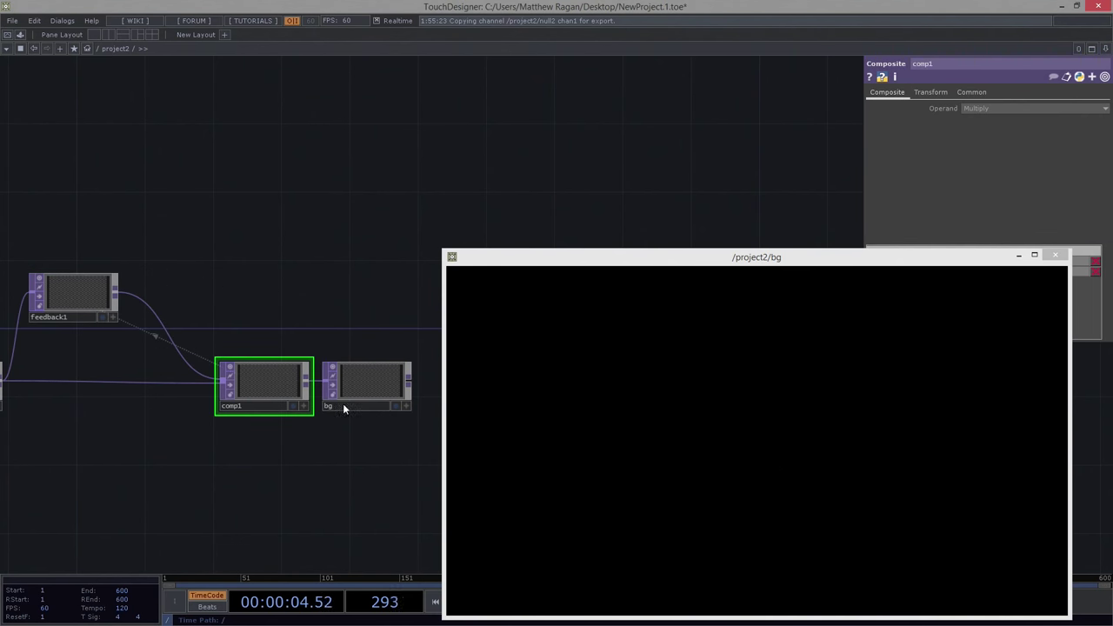
pyautogui.click(1028, 109)
pyautogui.click(975, 121)
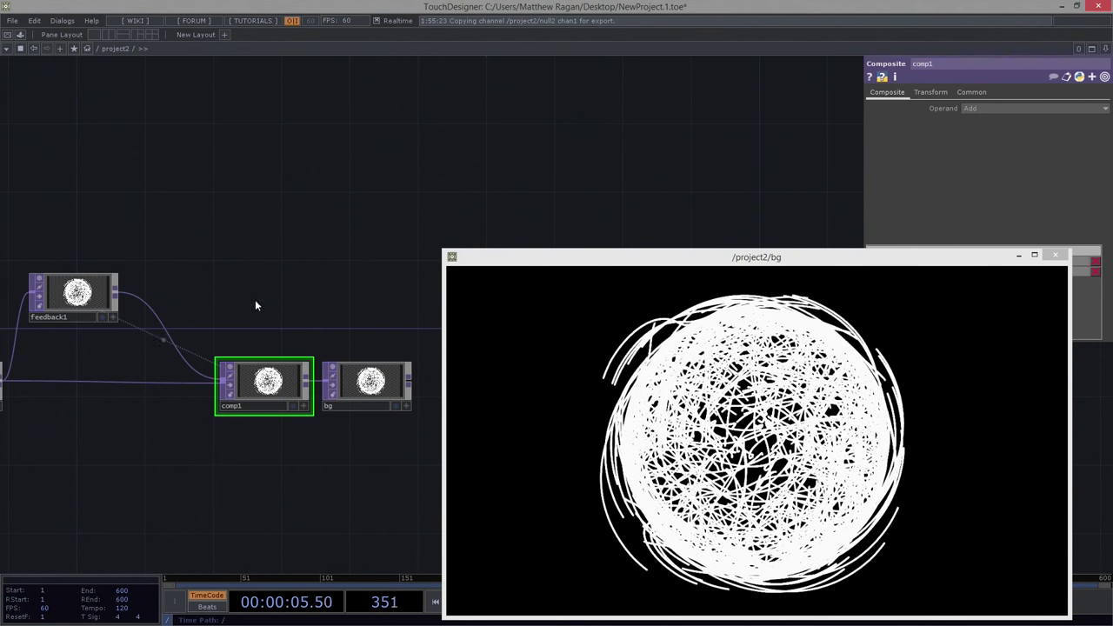
pyautogui.moveTo(251, 307); pyautogui.dragTo(296, 278)
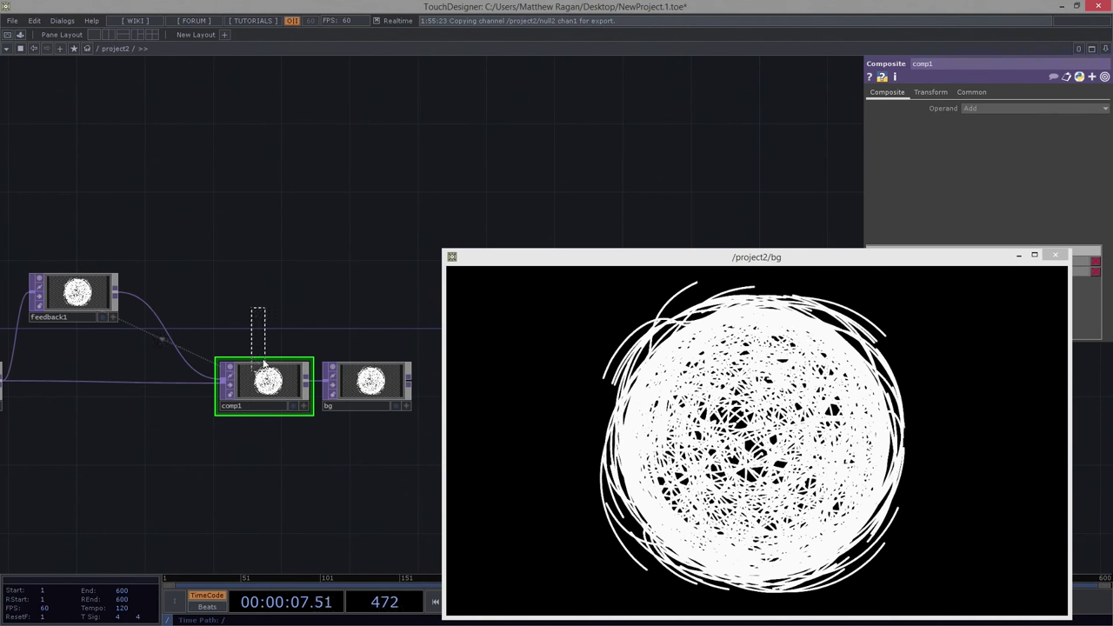
pyautogui.moveTo(264, 364); pyautogui.dragTo(639, 249)
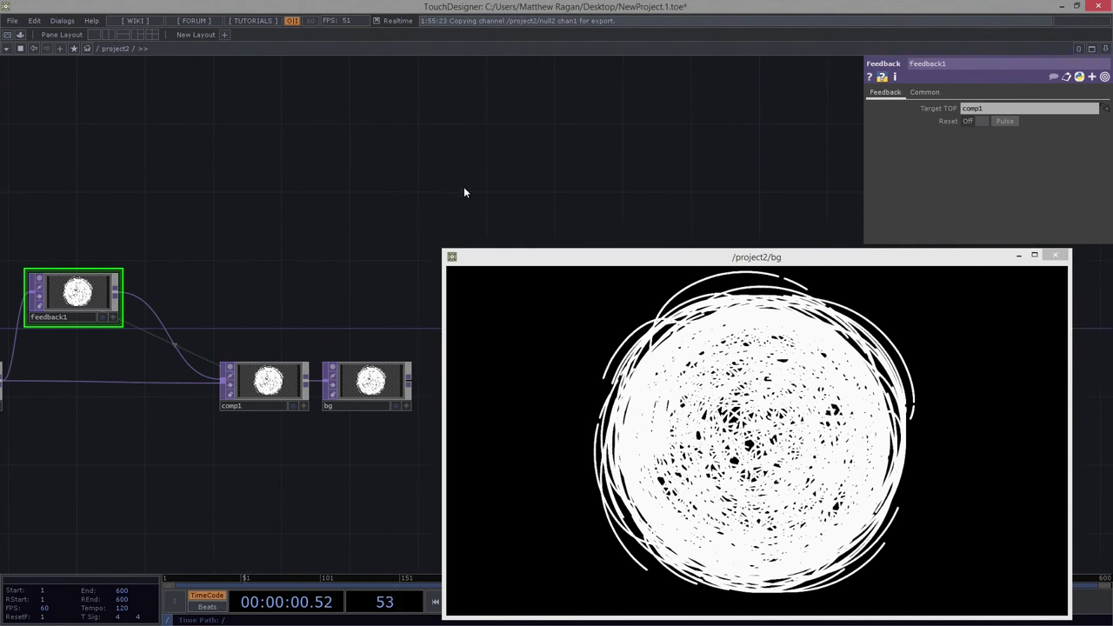
pyautogui.scroll(-4, 462, 188)
pyautogui.scroll(4, 427, 218)
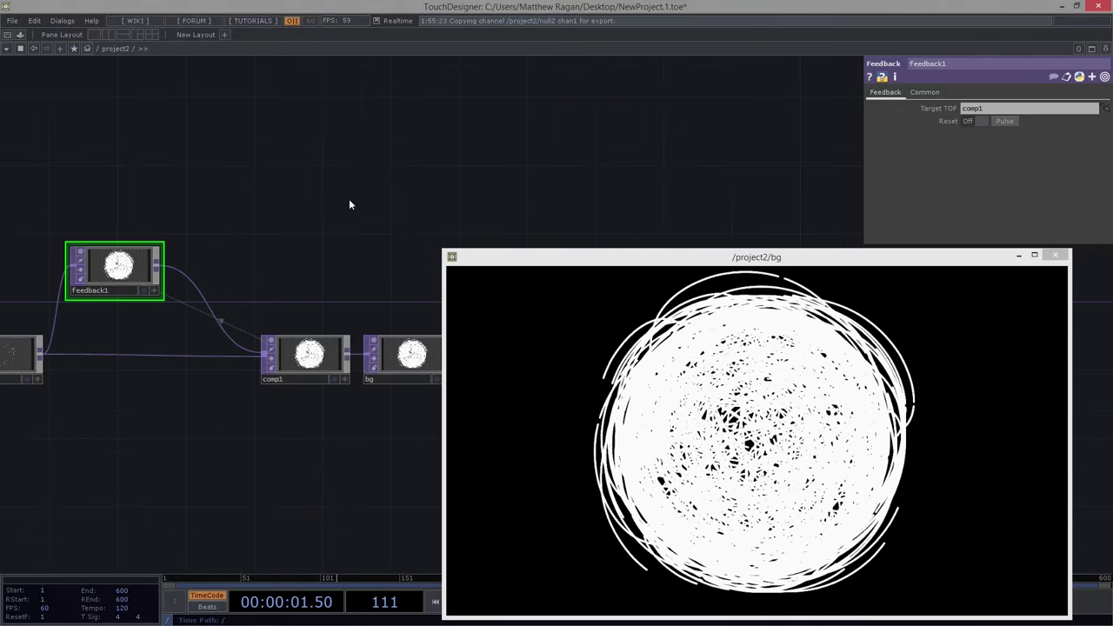
# Lower the alpha of the constant1 material and reset feedback1 to clear the trails.
pyautogui.moveTo(397, 159); pyautogui.dragTo(600, 161)
pyautogui.moveTo(151, 457); pyautogui.dragTo(207, 430)
pyautogui.click(73, 428)
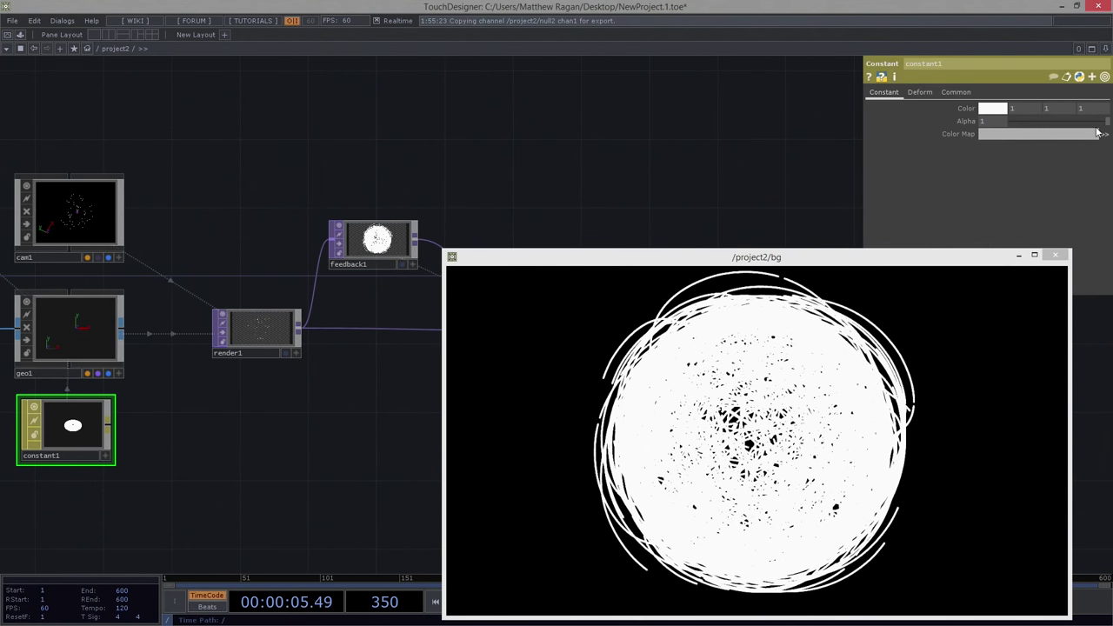
pyautogui.click(364, 251)
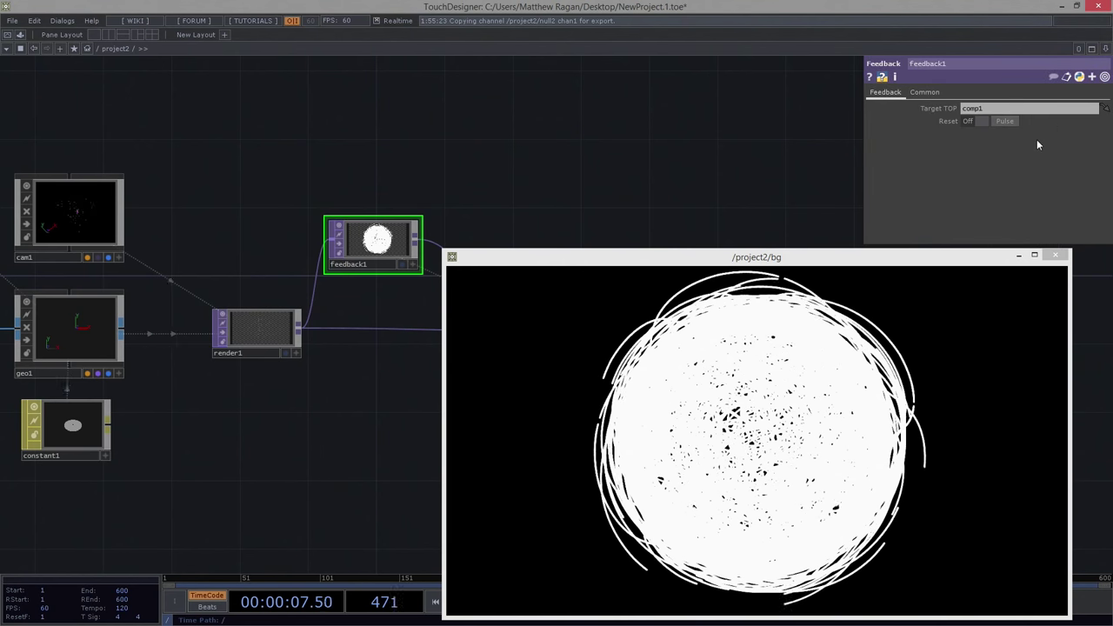
pyautogui.click(1007, 122)
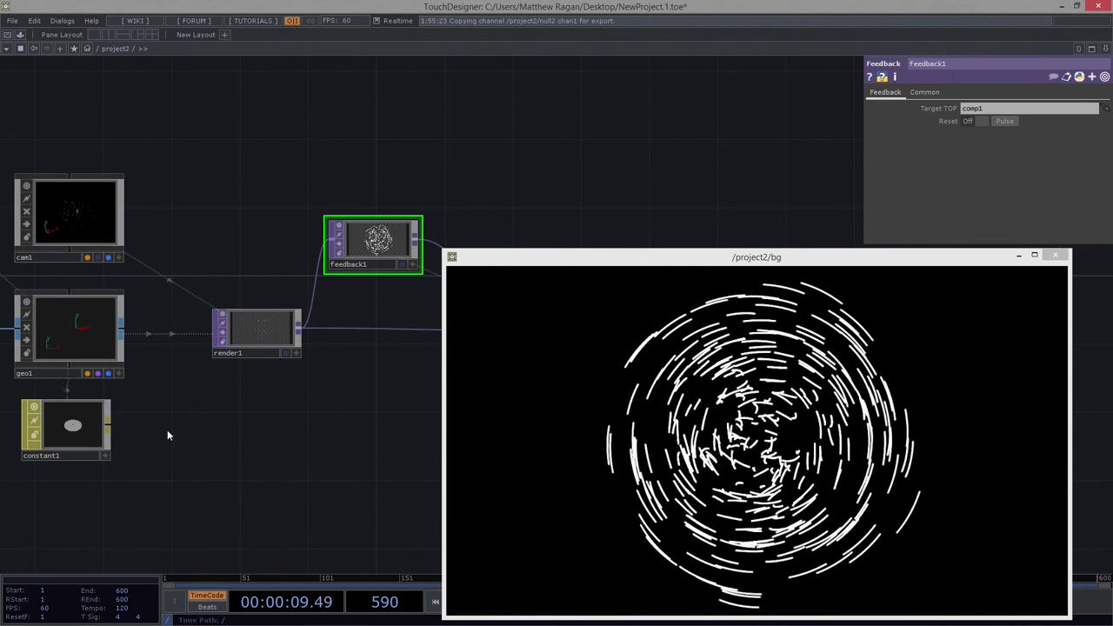
# Try an alpha of 0.066 on constant1 and reset feedback1.
pyautogui.click(69, 430)
pyautogui.moveTo(1041, 124); pyautogui.dragTo(1020, 123)
pyautogui.click(374, 252)
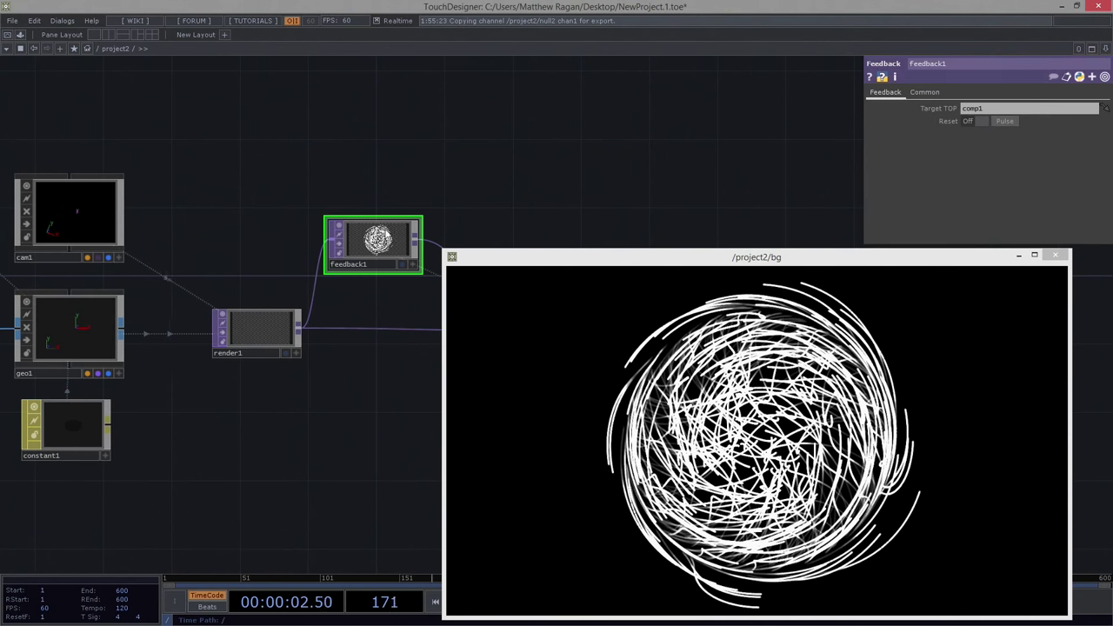
pyautogui.click(1006, 122)
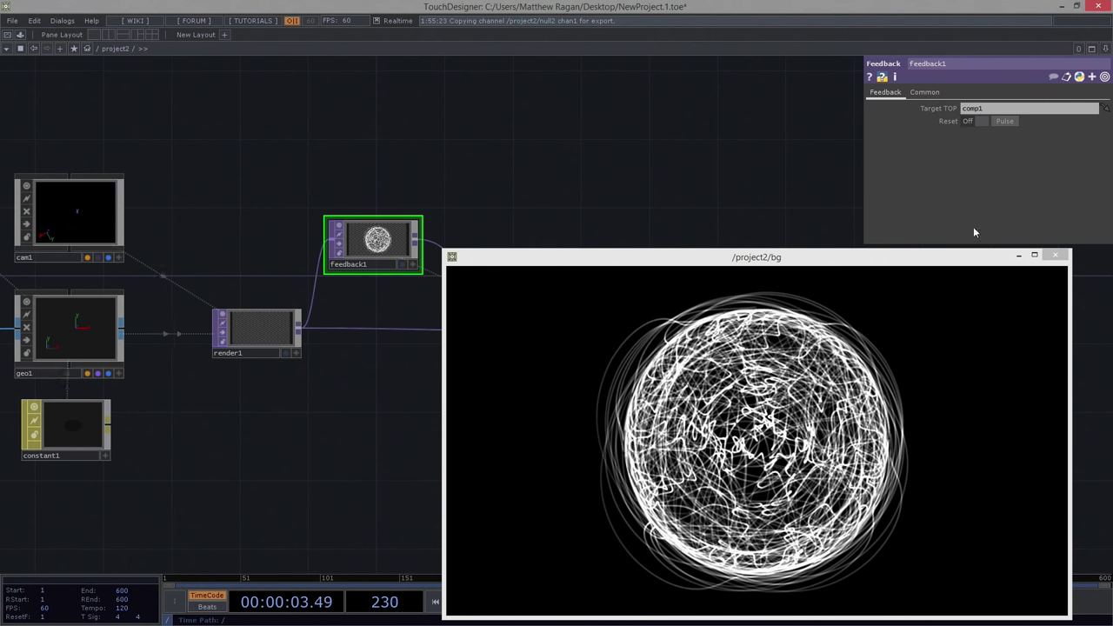
# Try an alpha of 0.018 on constant1 and clear the accumulated trails in feedback1.
pyautogui.click(74, 426)
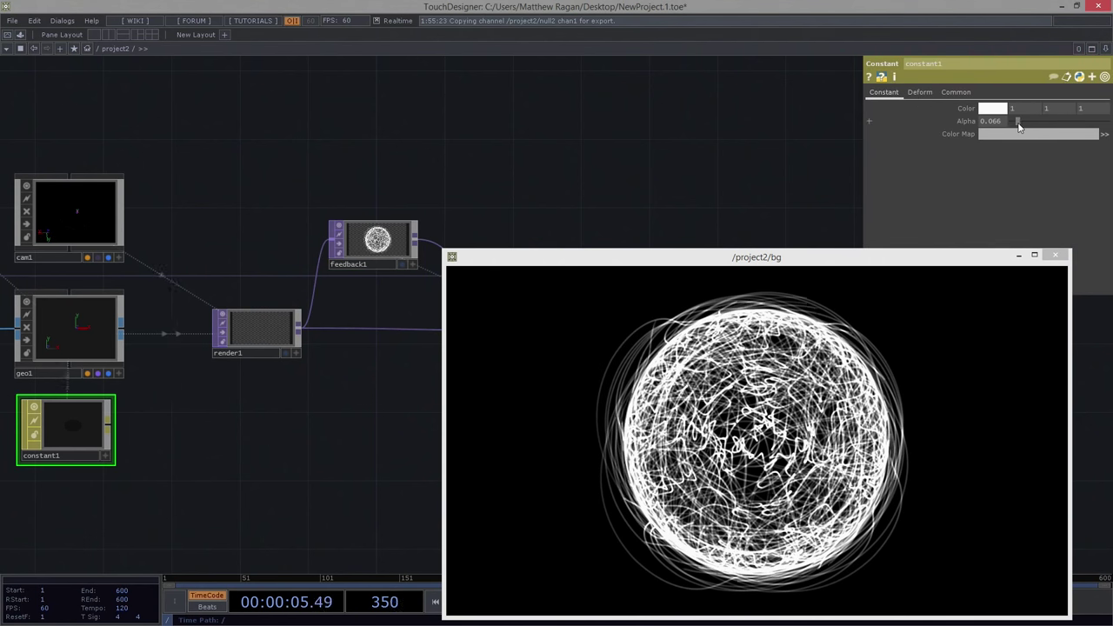
pyautogui.moveTo(1011, 123); pyautogui.dragTo(1013, 123)
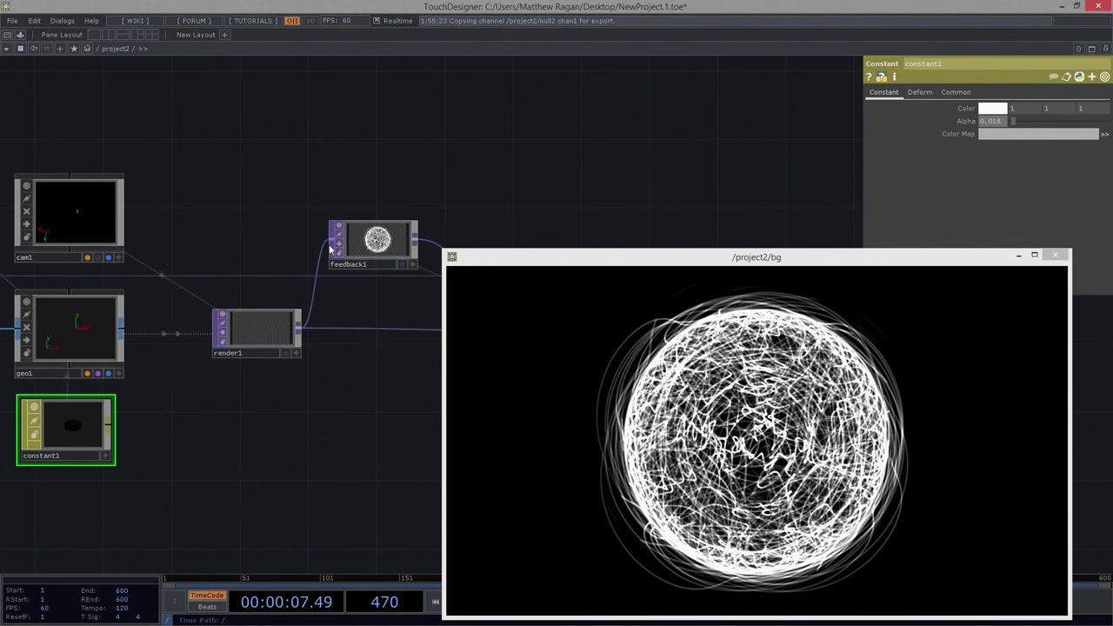
pyautogui.click(356, 250)
pyautogui.click(1006, 122)
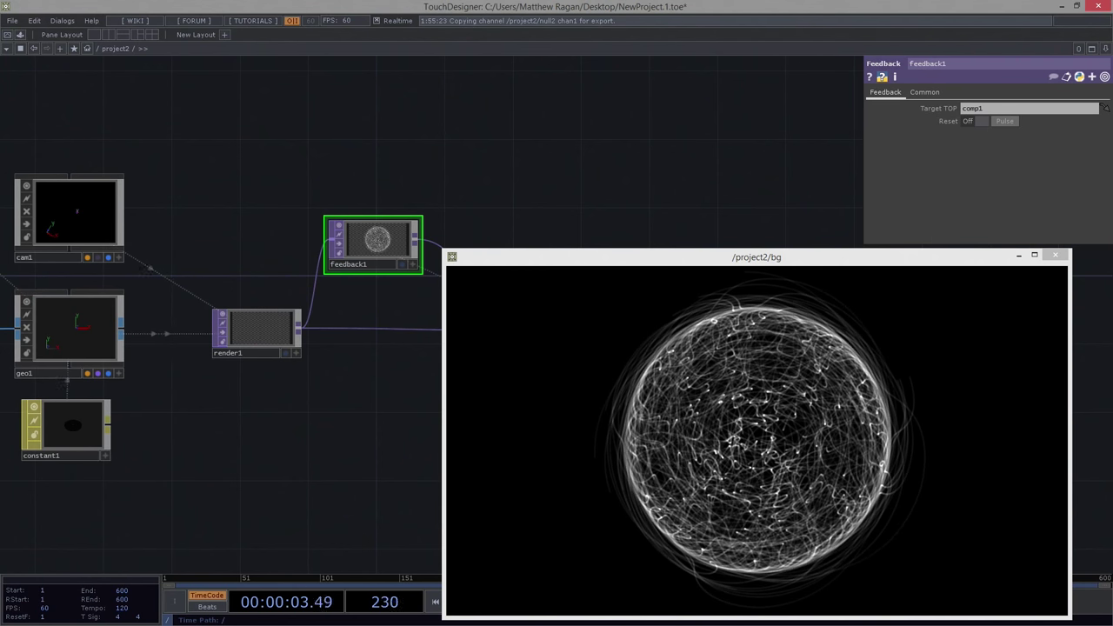
# Set the alpha of the constant1 material to 0.25.
pyautogui.moveTo(496, 225); pyautogui.dragTo(294, 134)
pyautogui.moveTo(374, 280); pyautogui.dragTo(570, 280)
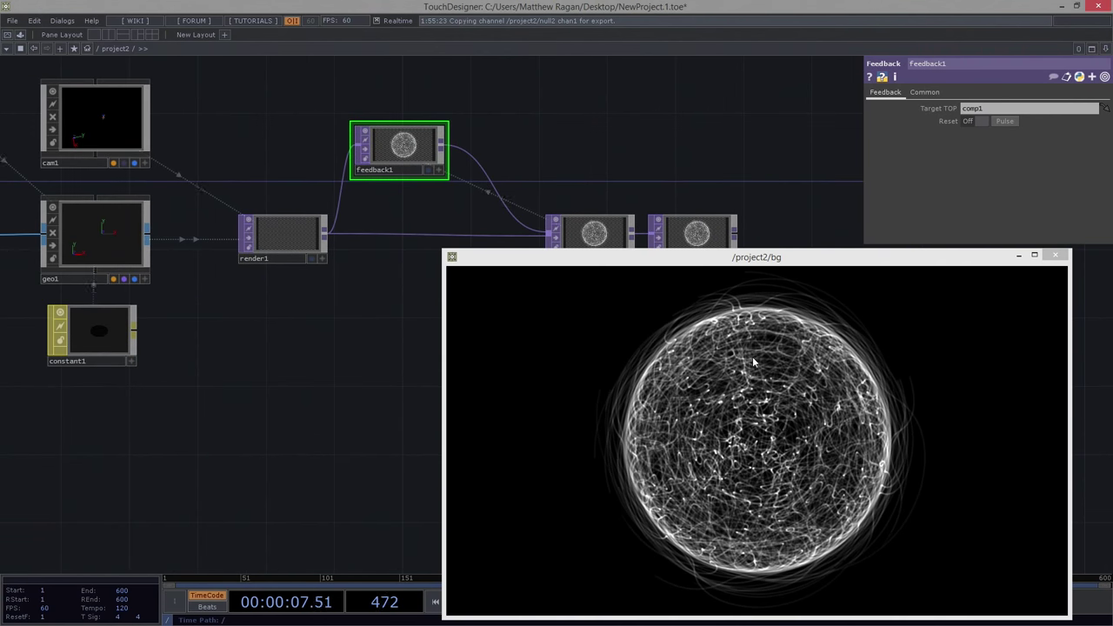
pyautogui.moveTo(418, 314); pyautogui.dragTo(356, 410)
pyautogui.moveTo(177, 420); pyautogui.dragTo(247, 362)
pyautogui.click(98, 380)
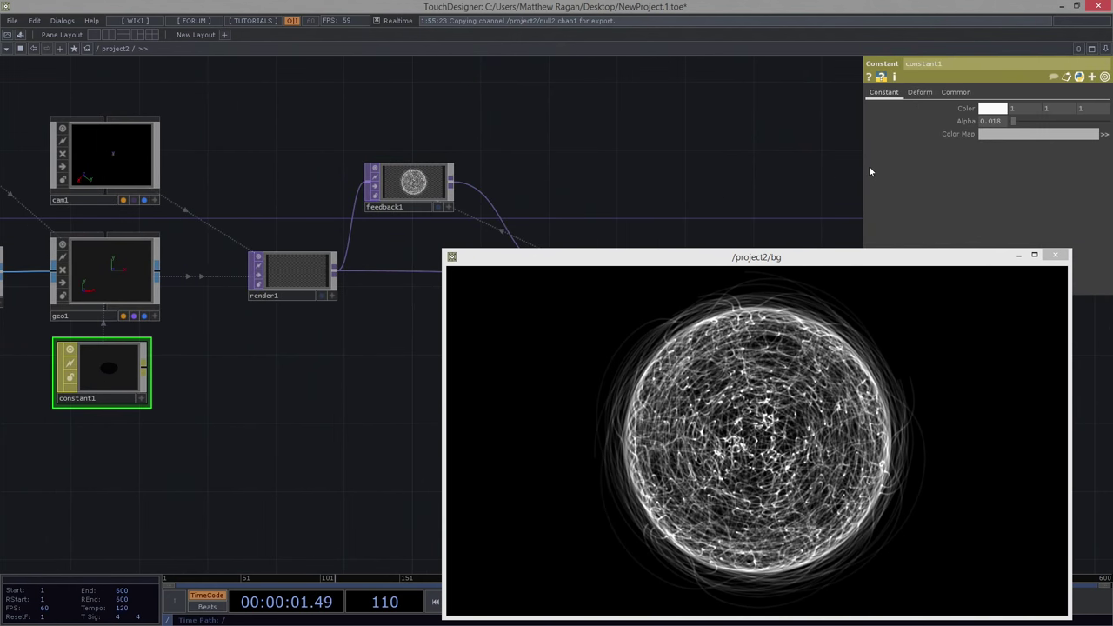
pyautogui.click(992, 121)
pyautogui.write('0.25')
pyautogui.press('Return')
# Insert a Level TOP on the wire between feedback1 and comp1.
pyautogui.moveTo(594, 188); pyautogui.dragTo(325, 188)
pyautogui.scroll(5, 326, 188)
pyautogui.rightClick(136, 254)
pyautogui.click(180, 239)
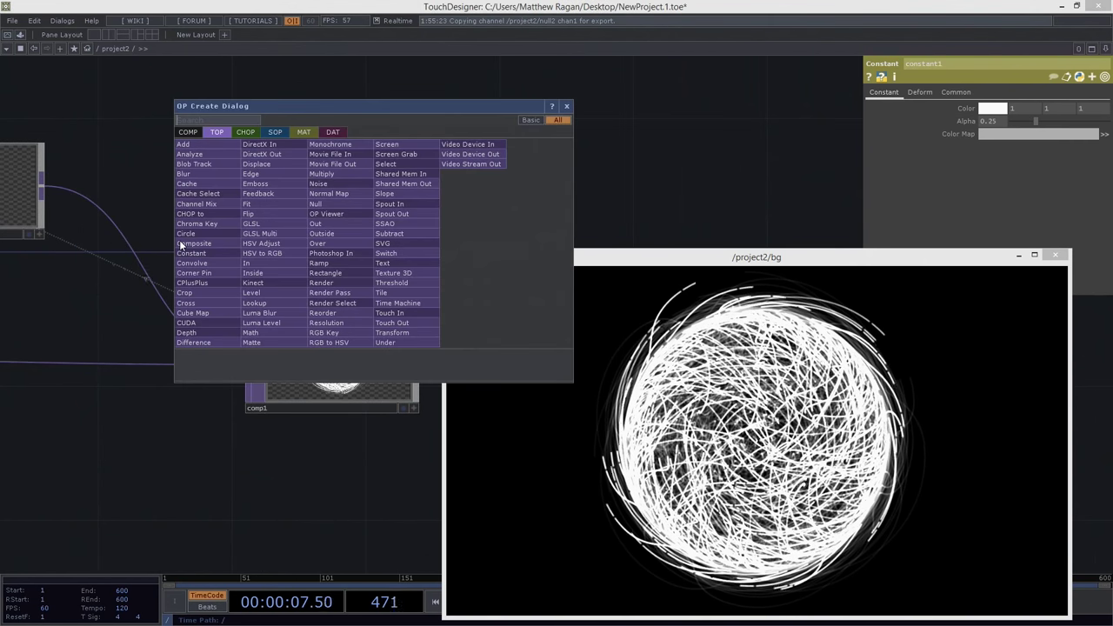
pyautogui.write('le')
pyautogui.click(251, 292)
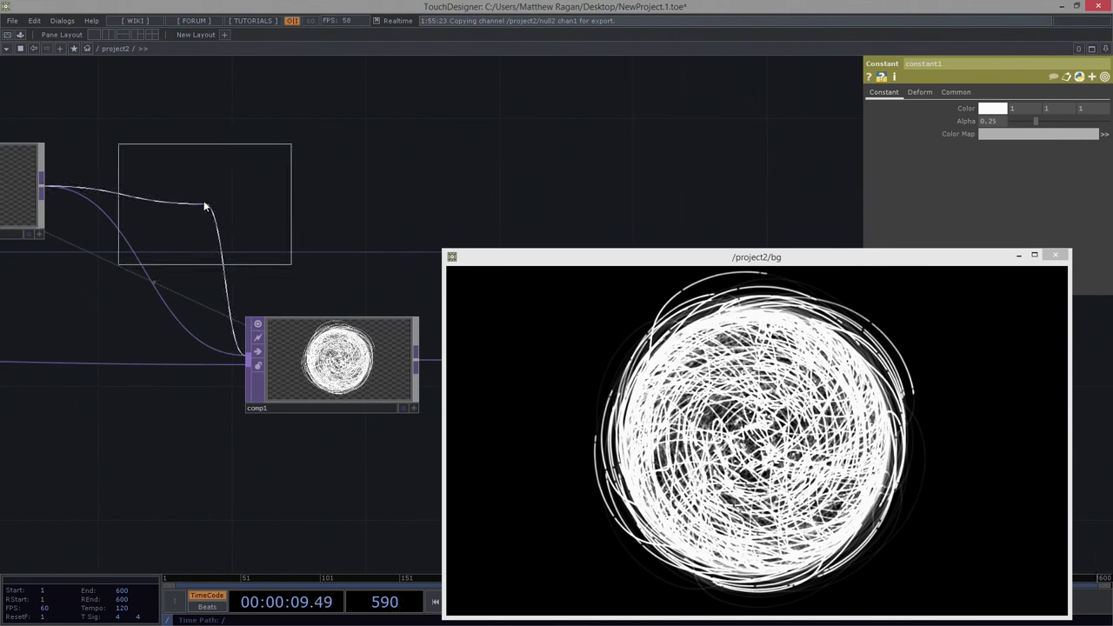
pyautogui.click(271, 207)
# Move comp1 and bg farther along to make room and align level1 with feedback1.
pyautogui.scroll(-3, 200, 180)
pyautogui.moveTo(356, 231); pyautogui.dragTo(272, 302, button='right')
pyautogui.moveTo(284, 300); pyautogui.dragTo(359, 301)
pyautogui.moveTo(113, 188); pyautogui.dragTo(113, 178)
pyautogui.moveTo(230, 121); pyautogui.dragTo(315, 143)
# Set the post opacity of level1 to 0.99.
pyautogui.click(237, 210)
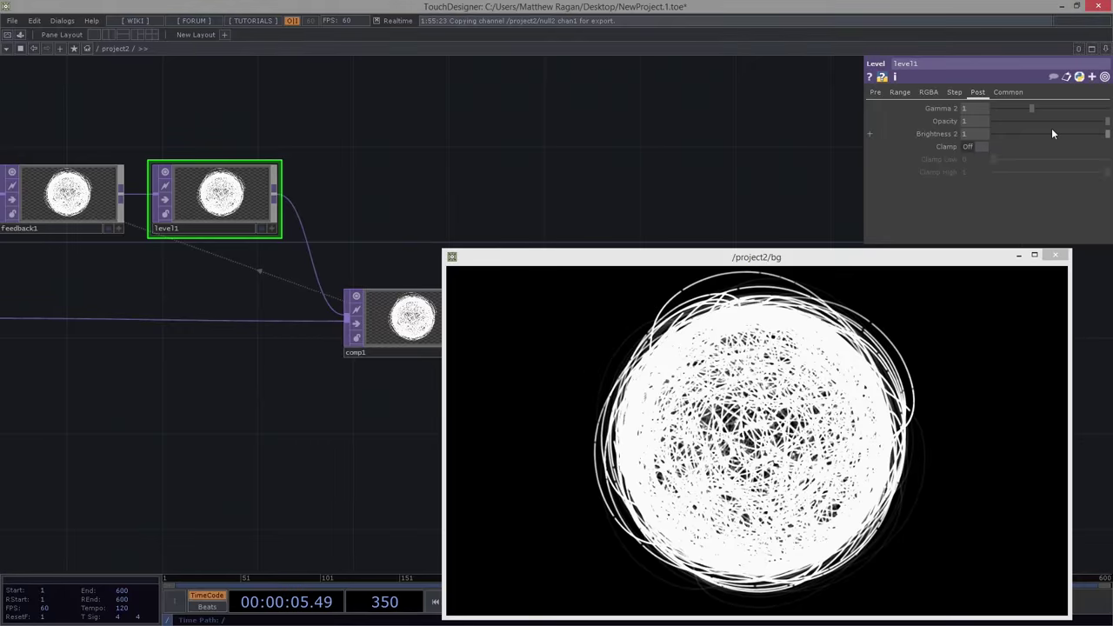
pyautogui.moveTo(984, 121); pyautogui.dragTo(984, 123, button='middle')
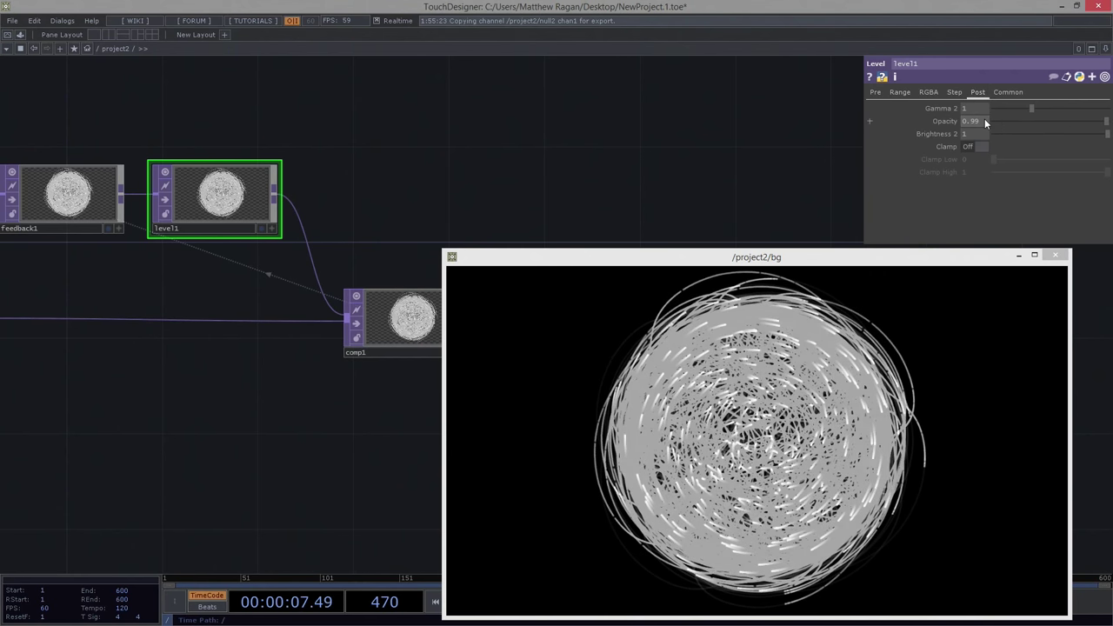
# Try adjusting the Out Low range value of level1 and reset feedback1.
pyautogui.click(900, 93)
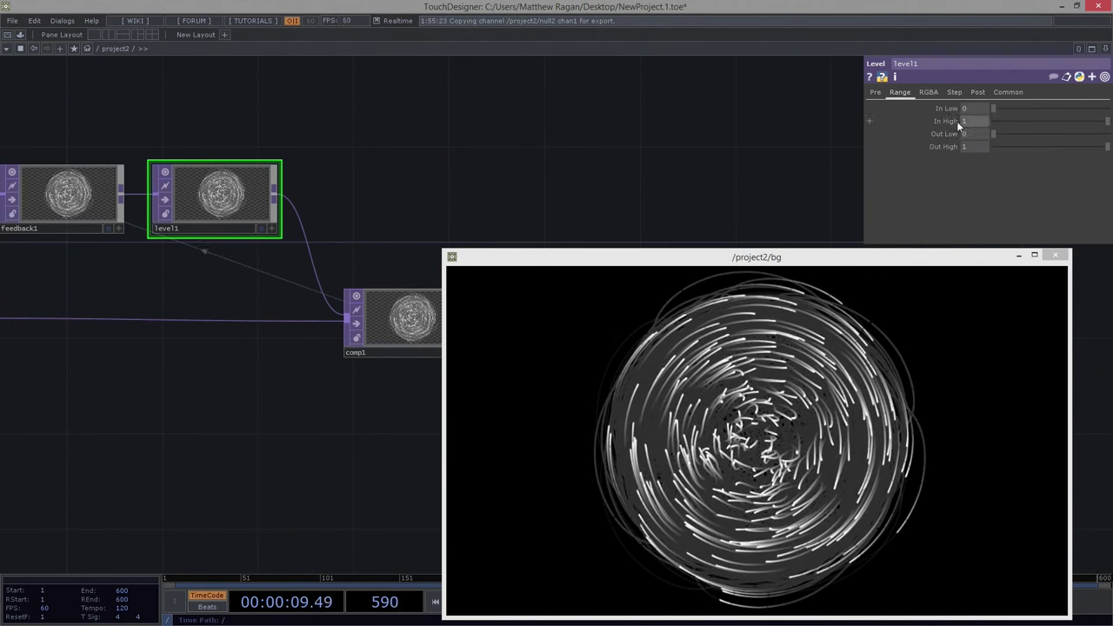
pyautogui.moveTo(976, 136); pyautogui.dragTo(974, 133, button='middle')
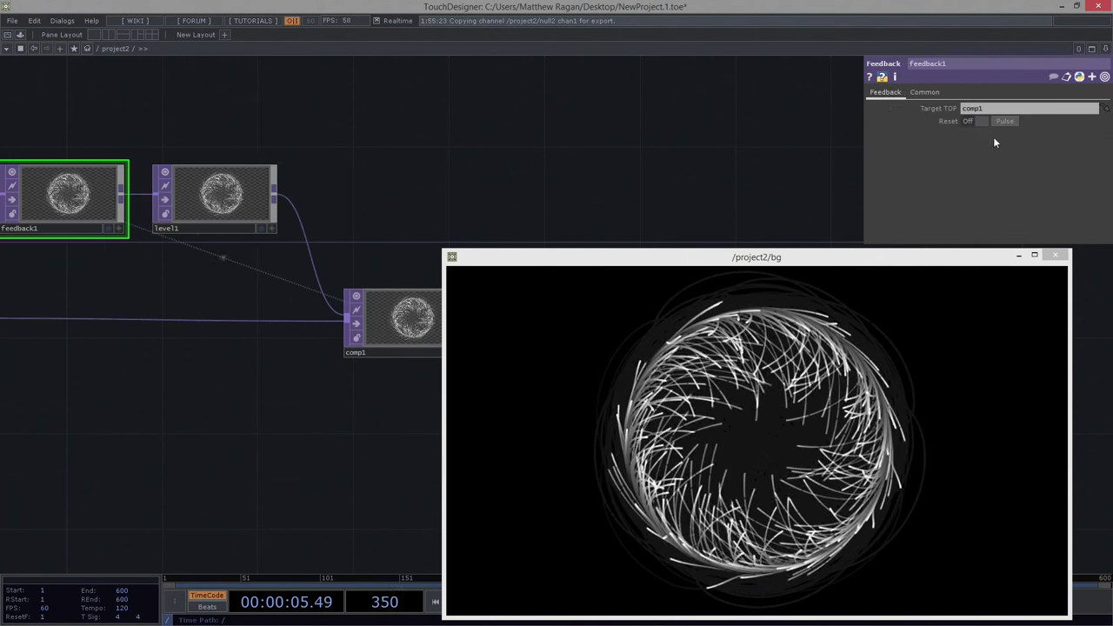
pyautogui.click(1004, 122)
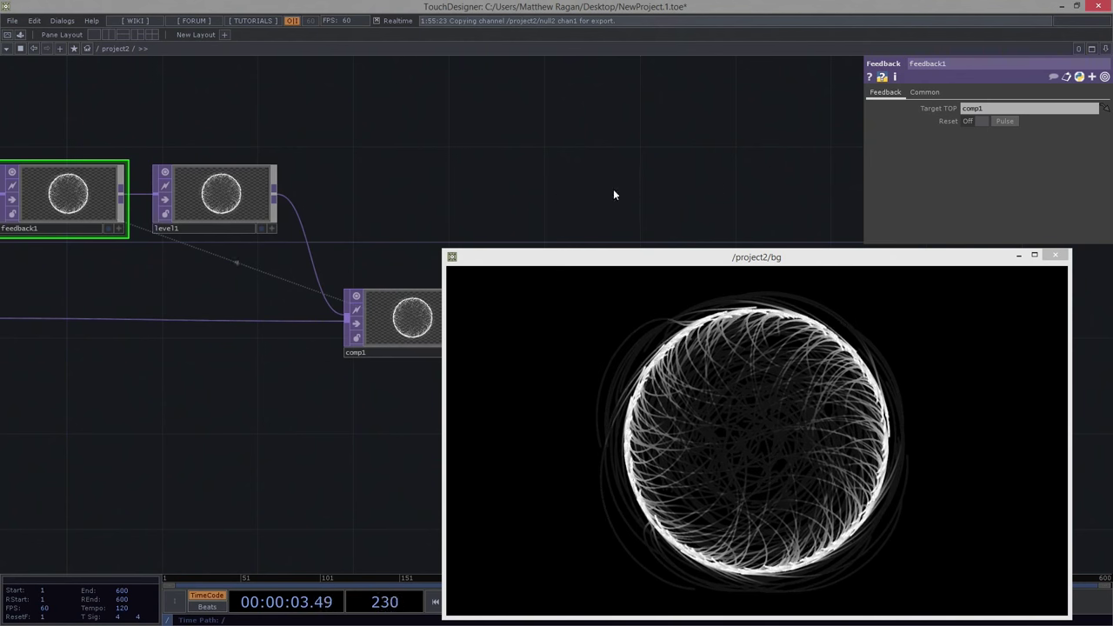
# Set the Black Level of level1 to 0.01.
pyautogui.moveTo(243, 210); pyautogui.dragTo(245, 209)
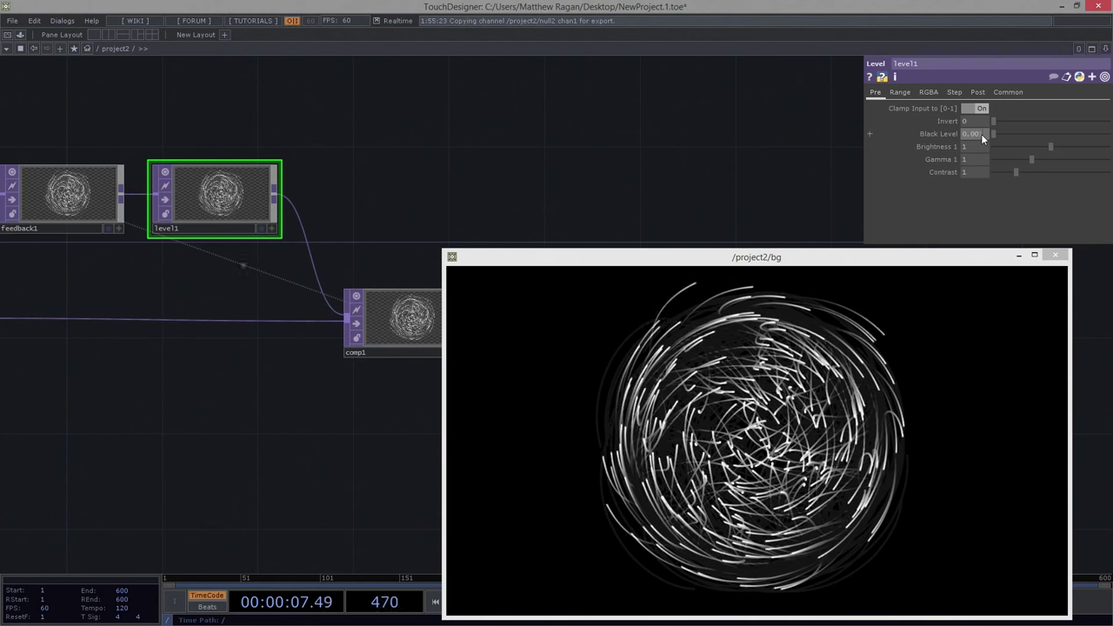
pyautogui.write('1')
pyautogui.press('Return')
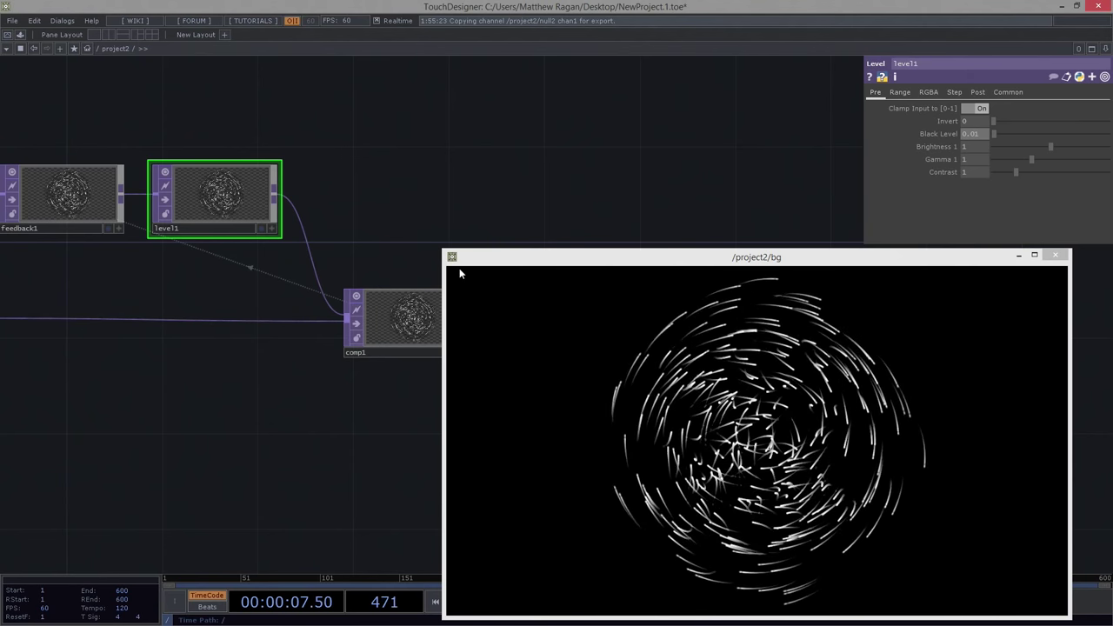
# Enlarge the floating bg viewer to inspect the trails, shrink it again and close it.
pyautogui.moveTo(443, 250); pyautogui.dragTo(212, 120)
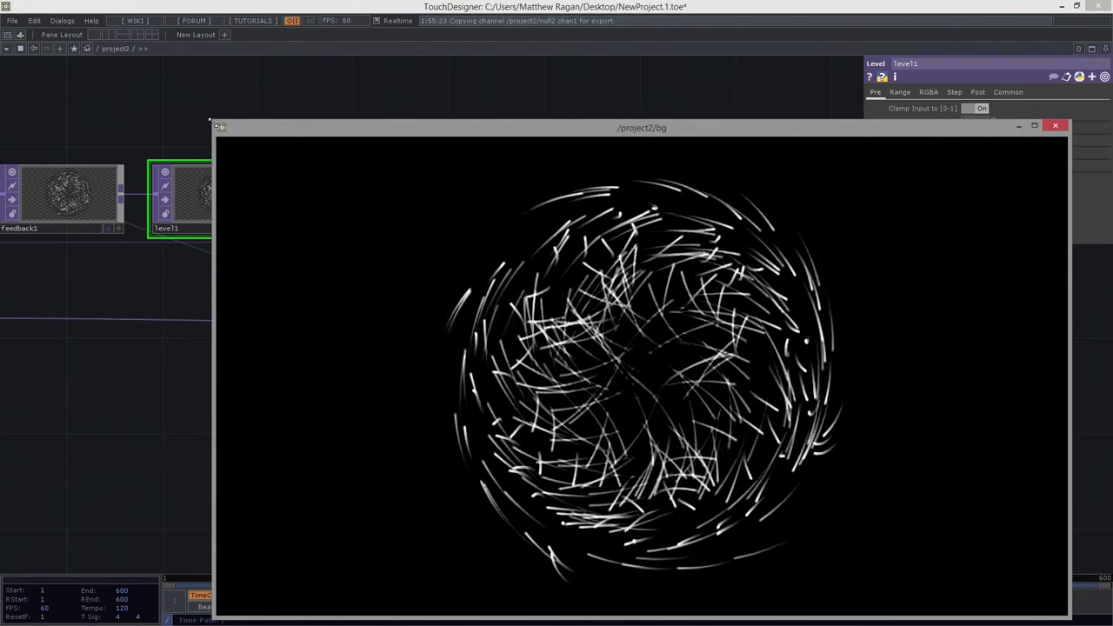
pyautogui.moveTo(213, 120); pyautogui.dragTo(428, 241)
pyautogui.moveTo(306, 174); pyautogui.dragTo(250, 161)
pyautogui.moveTo(169, 105); pyautogui.dragTo(454, 349, button='right')
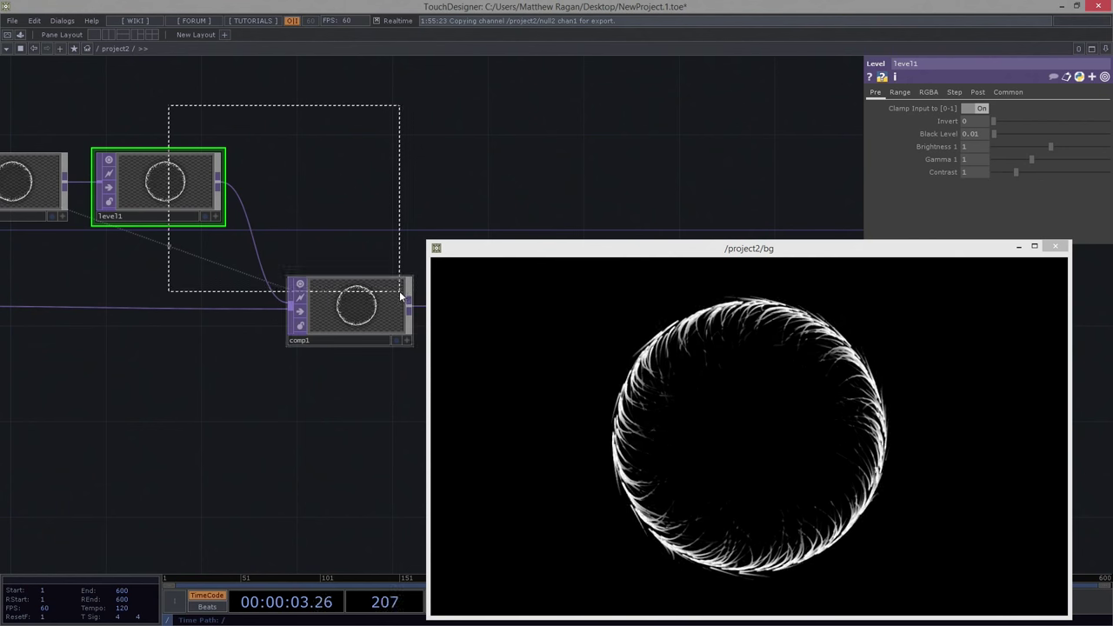
pyautogui.moveTo(407, 223); pyautogui.dragTo(495, 242)
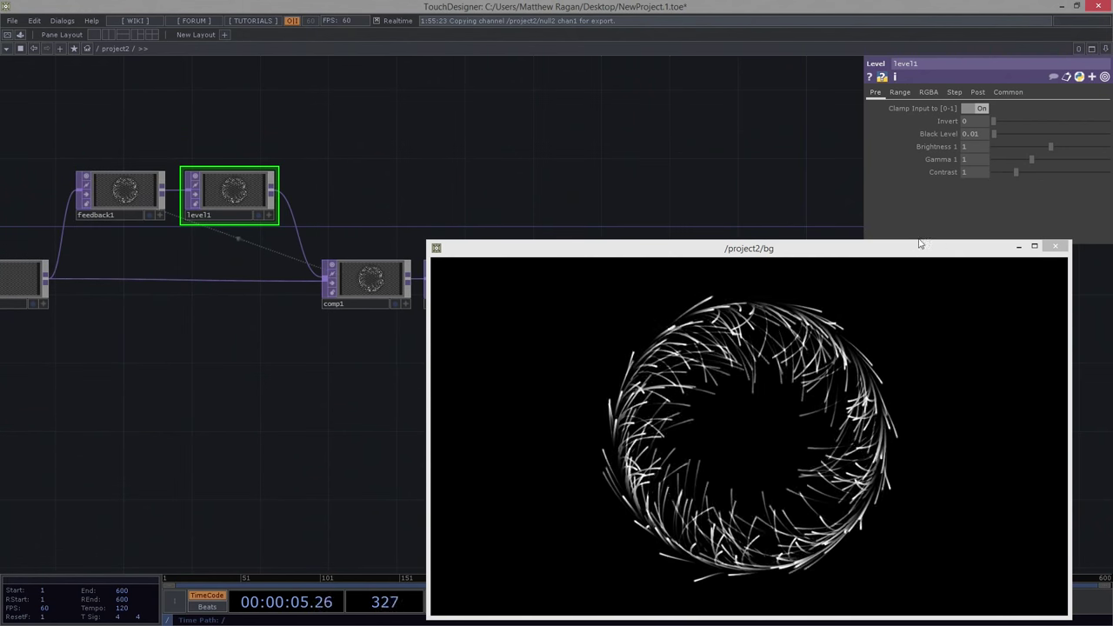
pyautogui.click(1053, 247)
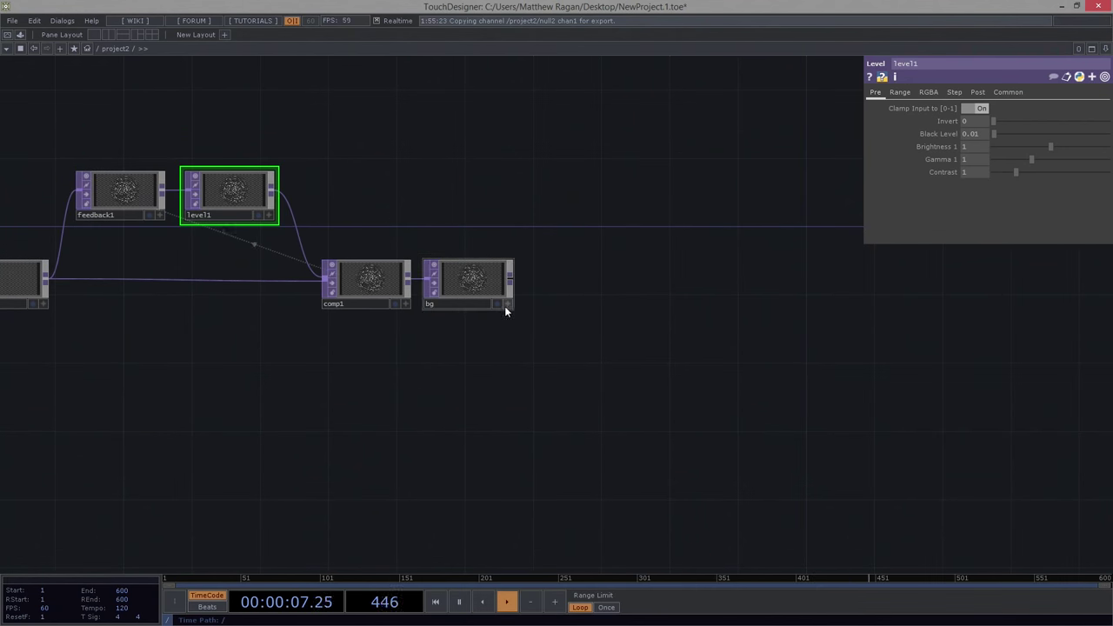
# Display bg as the network backdrop and move level1, comp1 and bg farther from feedback1.
pyautogui.click(497, 304)
pyautogui.moveTo(195, 123); pyautogui.dragTo(484, 324, button='right')
pyautogui.moveTo(469, 287); pyautogui.dragTo(548, 288)
pyautogui.moveTo(369, 218); pyautogui.dragTo(584, 249)
pyautogui.moveTo(527, 225); pyautogui.dragTo(596, 228)
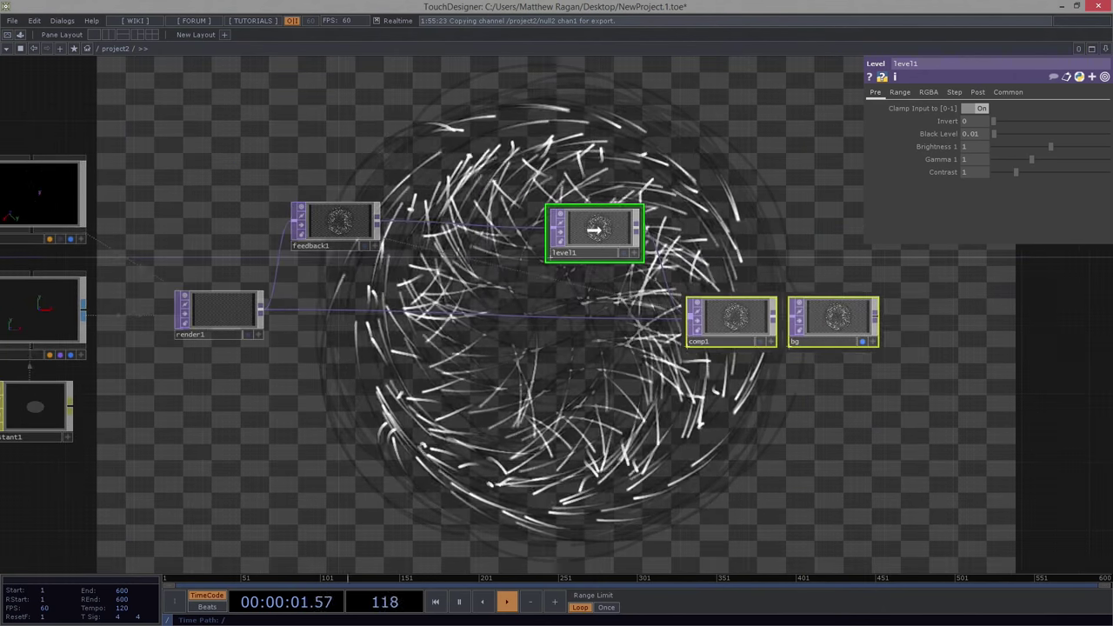
# Insert a Blur TOP between feedback1 and level1 in the trail chain.
pyautogui.rightClick(484, 224)
pyautogui.click(498, 211)
pyautogui.write('bl')
pyautogui.click(539, 143)
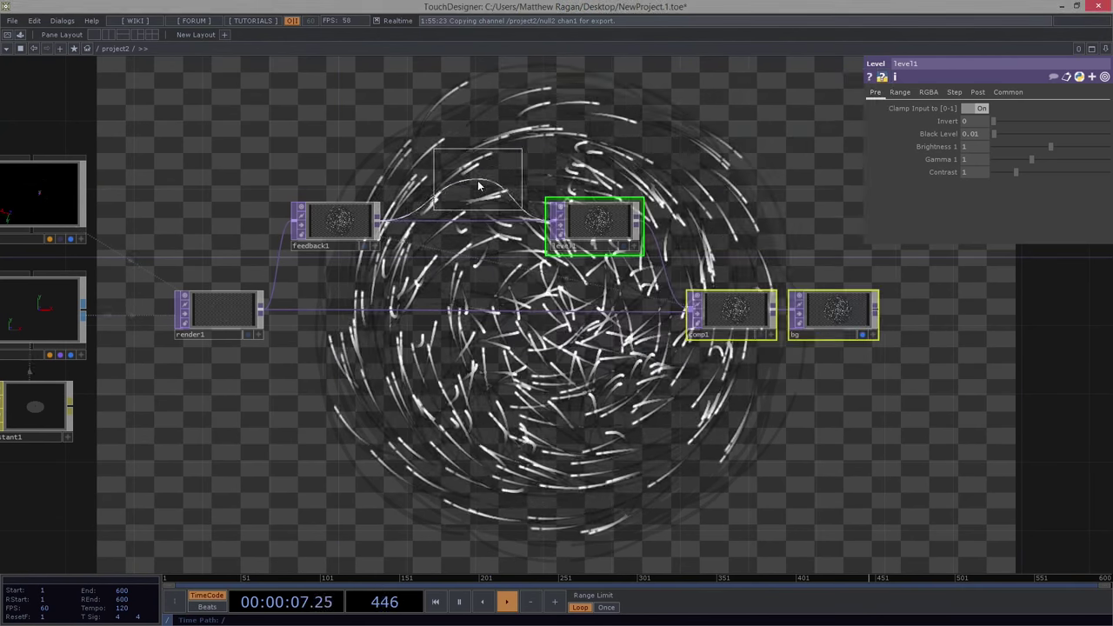
pyautogui.click(470, 224)
pyautogui.scroll(2, 458, 226)
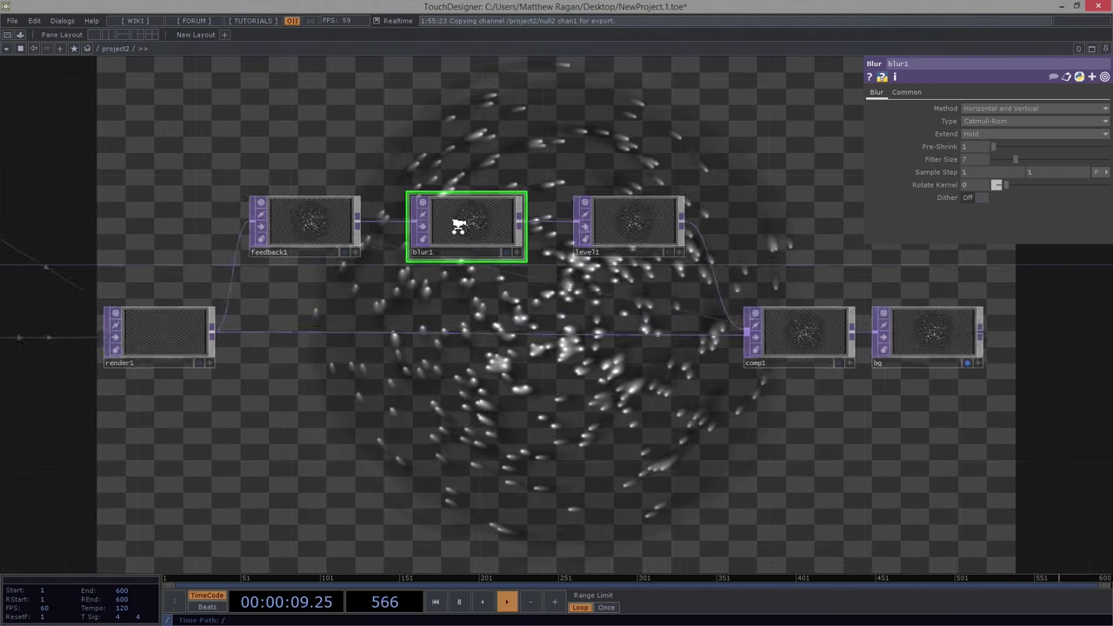
pyautogui.scroll(2, 459, 226)
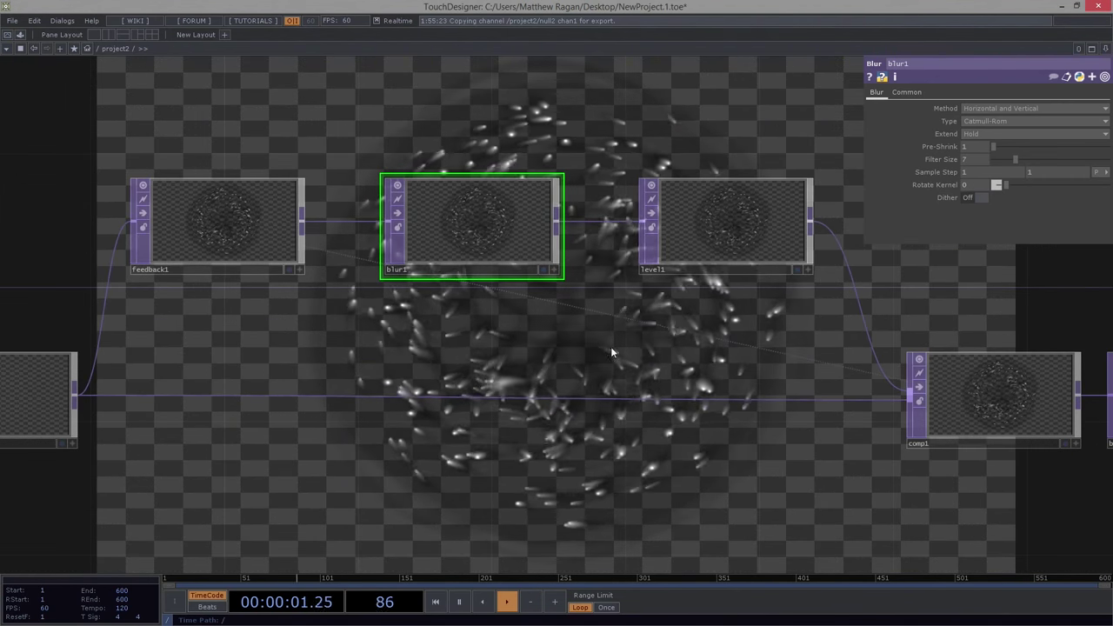
# View bg in a reduced floating window placed clear of the parameters and set blur1's Filter Size to 2.
pyautogui.moveTo(661, 442); pyautogui.dragTo(311, 423)
pyautogui.rightClick(905, 388)
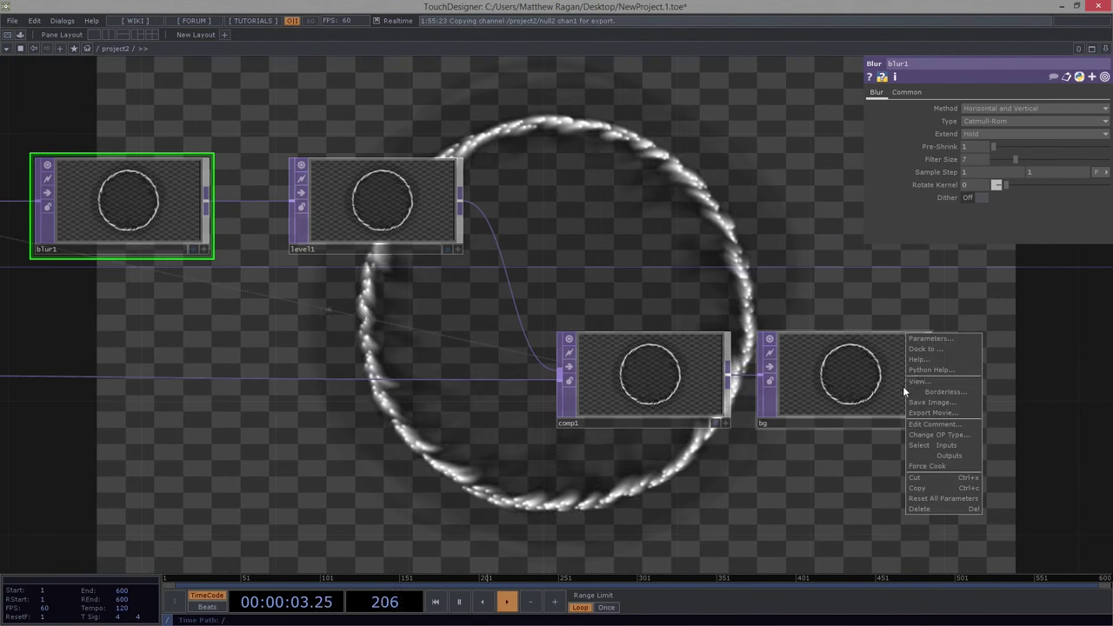
pyautogui.click(939, 381)
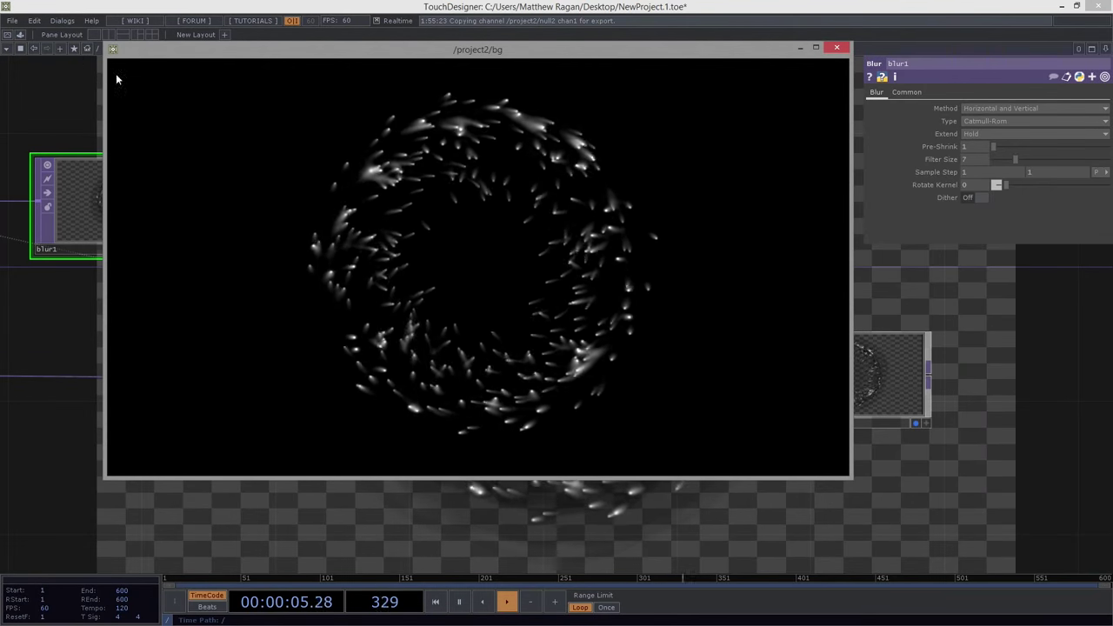
pyautogui.moveTo(105, 42); pyautogui.dragTo(252, 124)
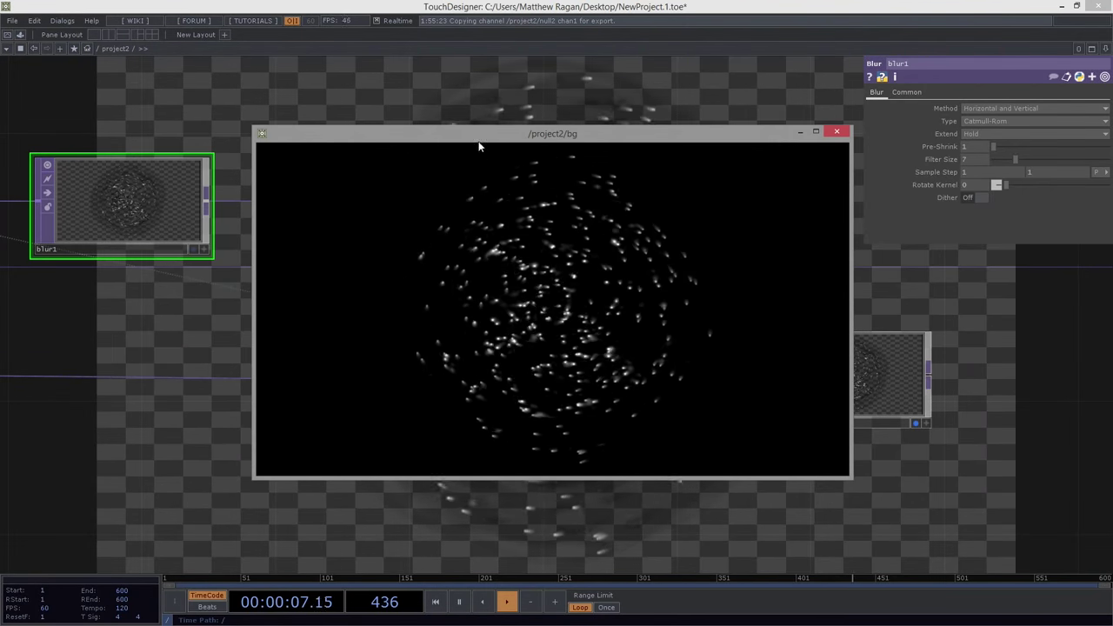
pyautogui.moveTo(480, 139); pyautogui.dragTo(746, 248)
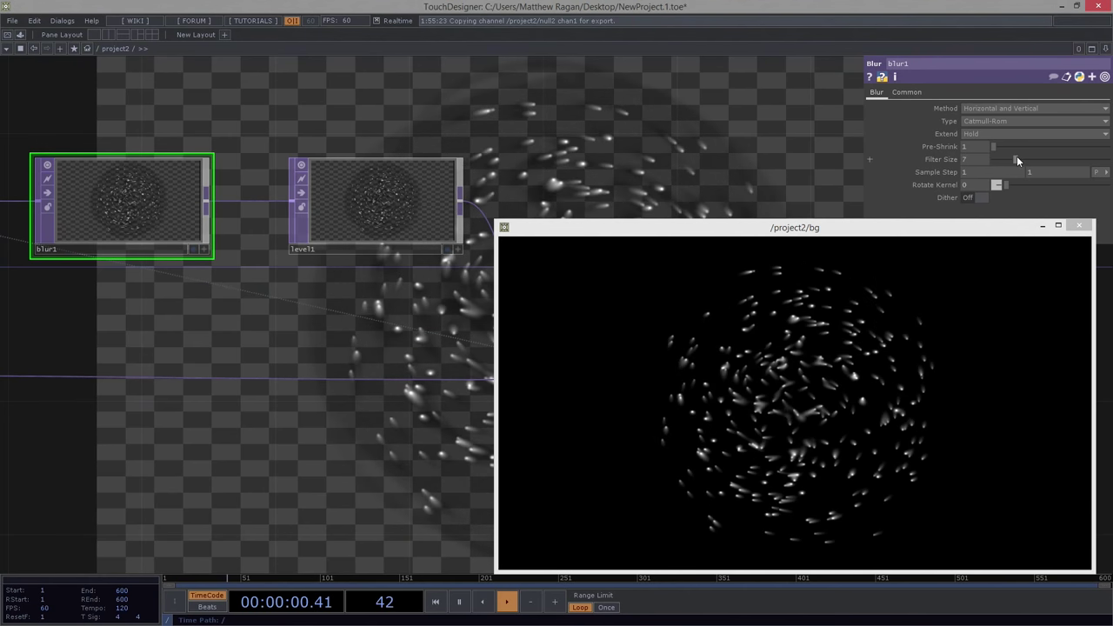
pyautogui.moveTo(1015, 159); pyautogui.dragTo(999, 163)
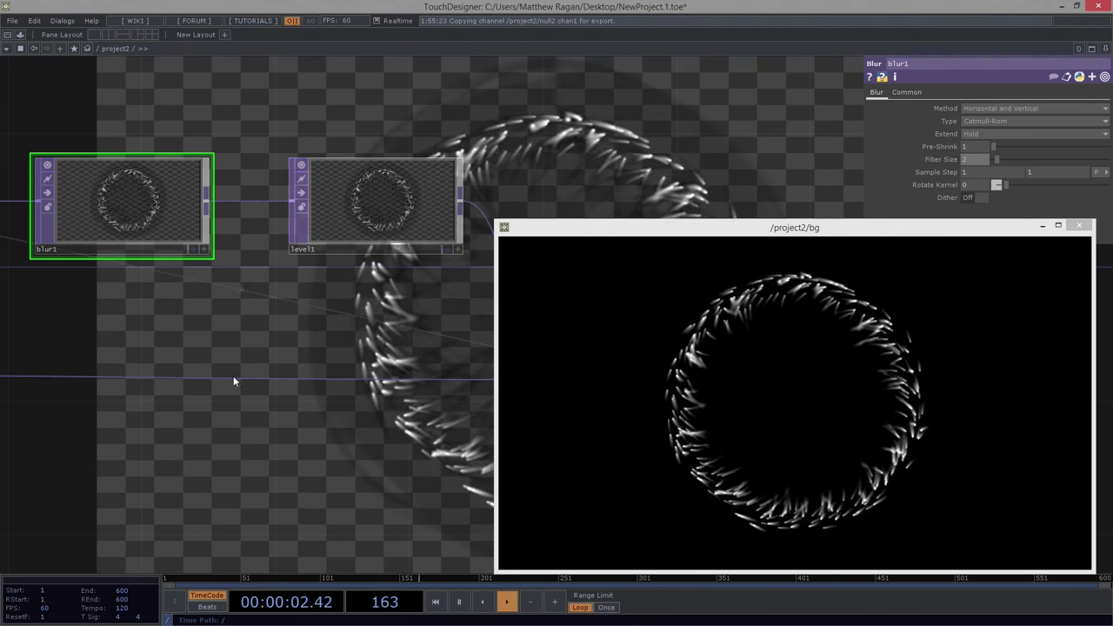
# Show the Instance 2 colour parameters of geo1 and move the floating bg viewer clear of them.
pyautogui.moveTo(265, 325); pyautogui.dragTo(239, 352, button='middle')
pyautogui.moveTo(298, 359); pyautogui.dragTo(502, 264)
pyautogui.moveTo(342, 329); pyautogui.dragTo(487, 291)
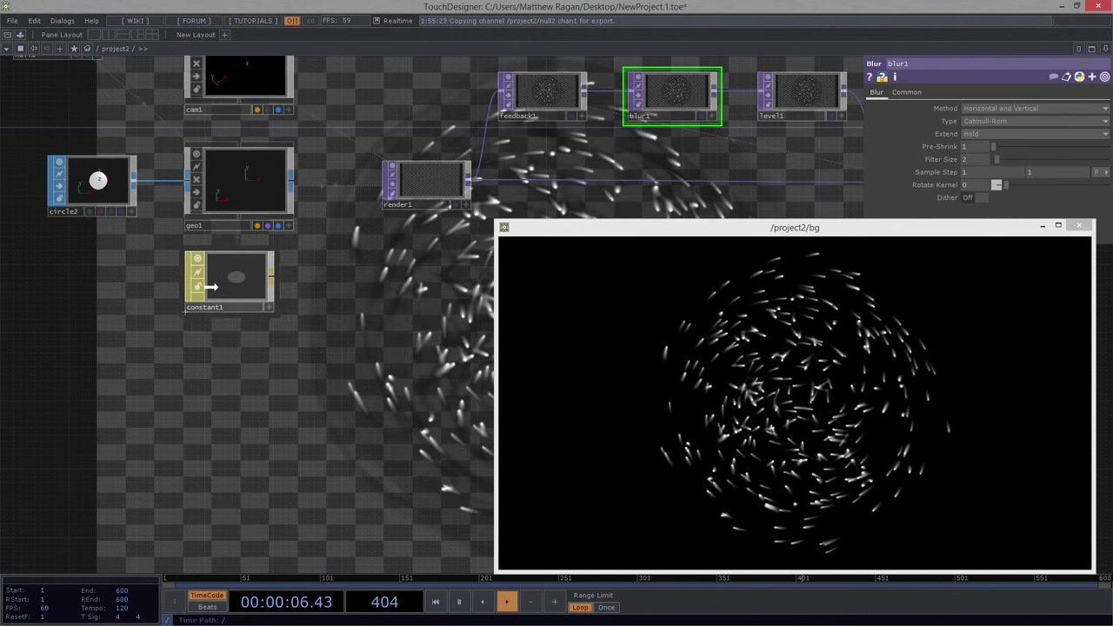
pyautogui.click(239, 178)
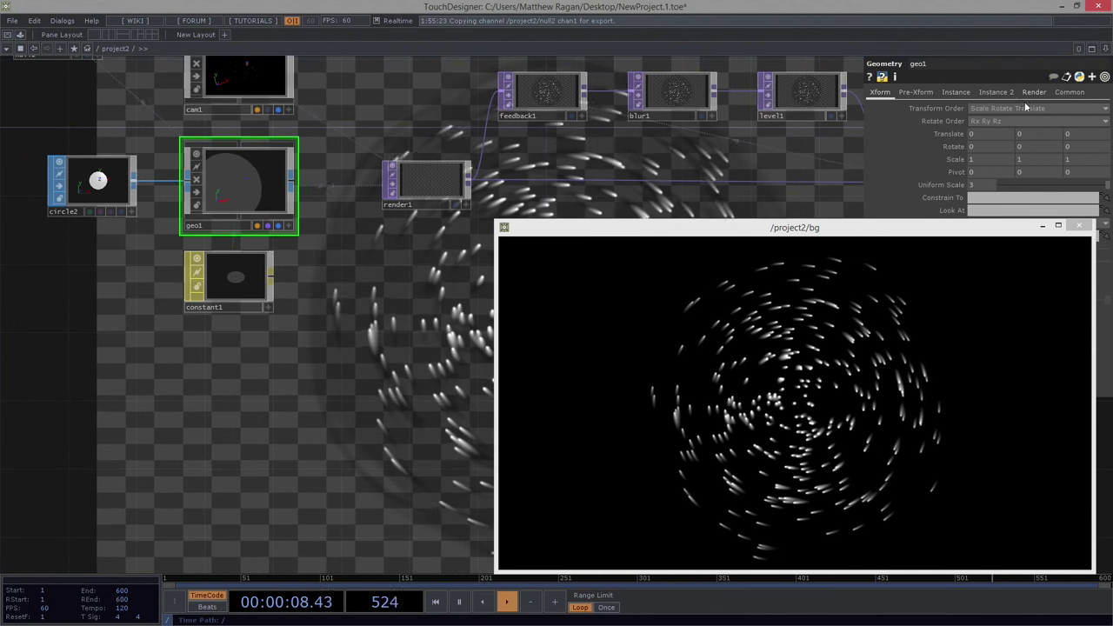
pyautogui.moveTo(866, 228); pyautogui.dragTo(869, 318)
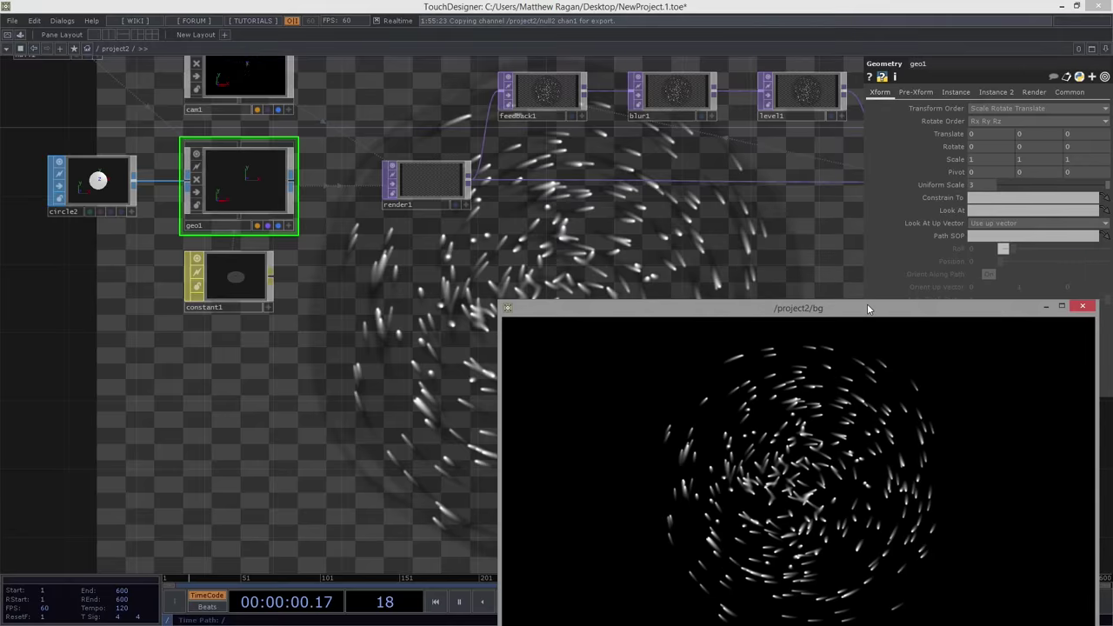
pyautogui.click(956, 92)
pyautogui.click(996, 92)
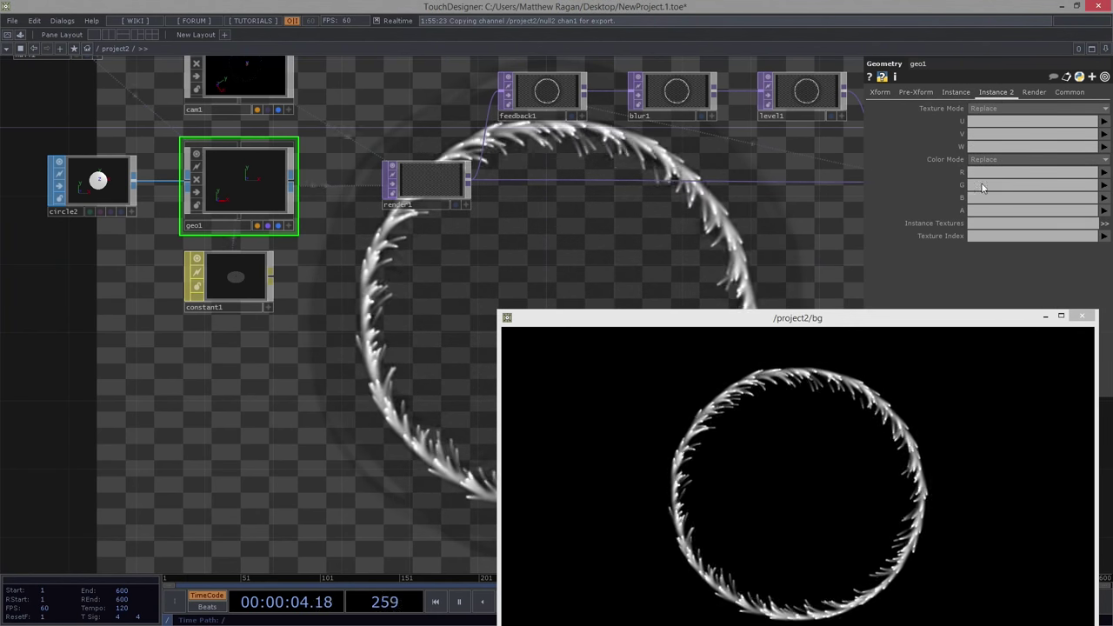
pyautogui.click(1005, 163)
pyautogui.click(992, 170)
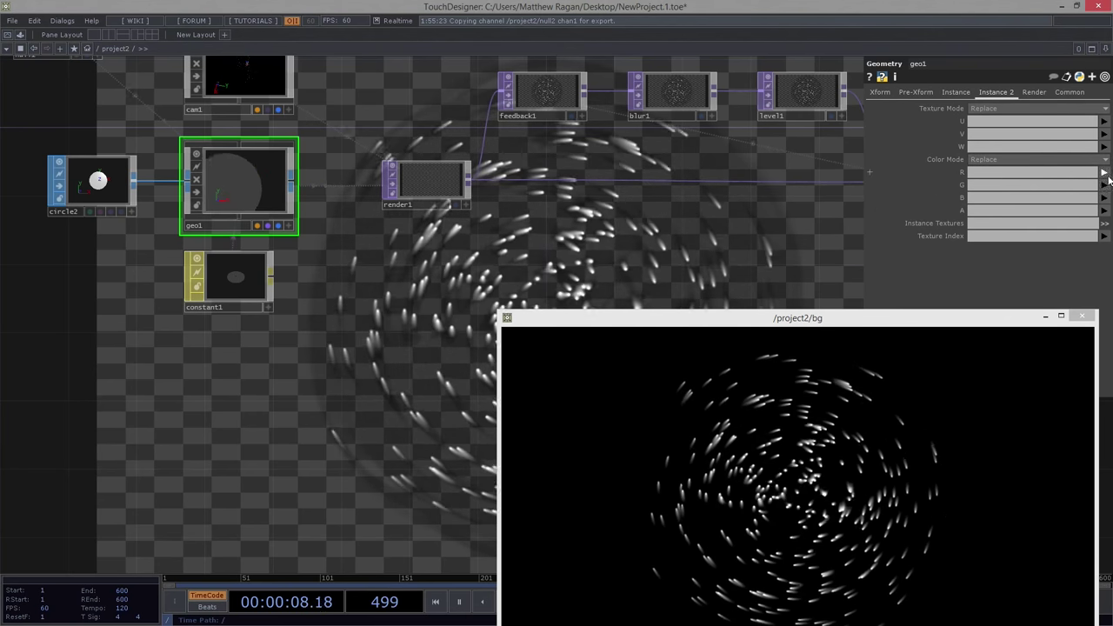
# Add a Noise CHOP to the network below the cross1 and math1 row.
pyautogui.moveTo(3, 80); pyautogui.dragTo(259, 196)
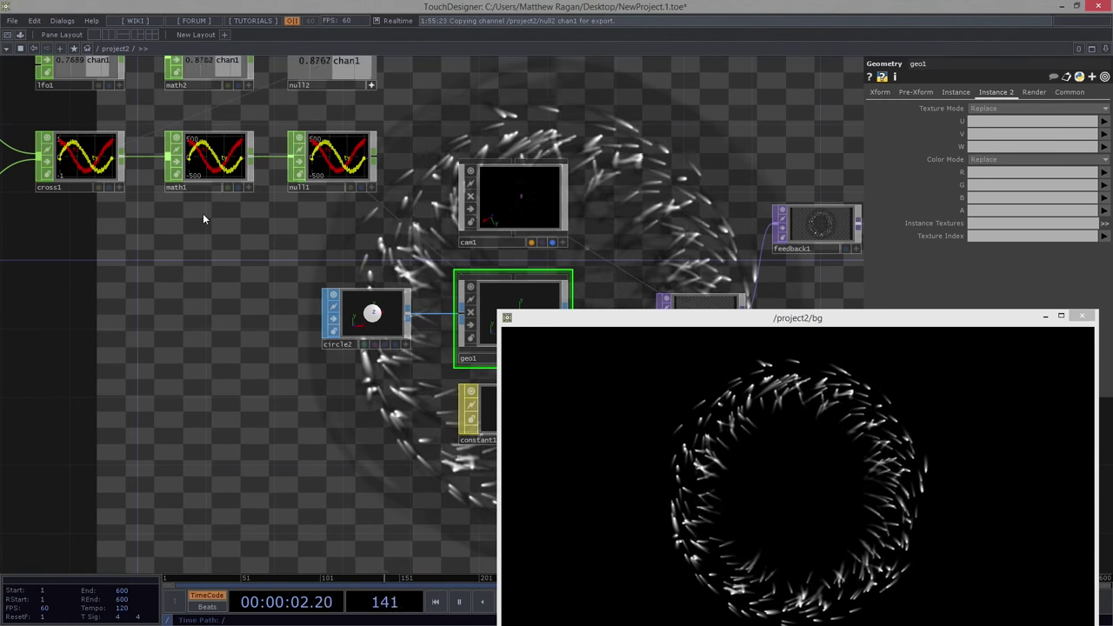
pyautogui.moveTo(71, 165); pyautogui.dragTo(416, 184)
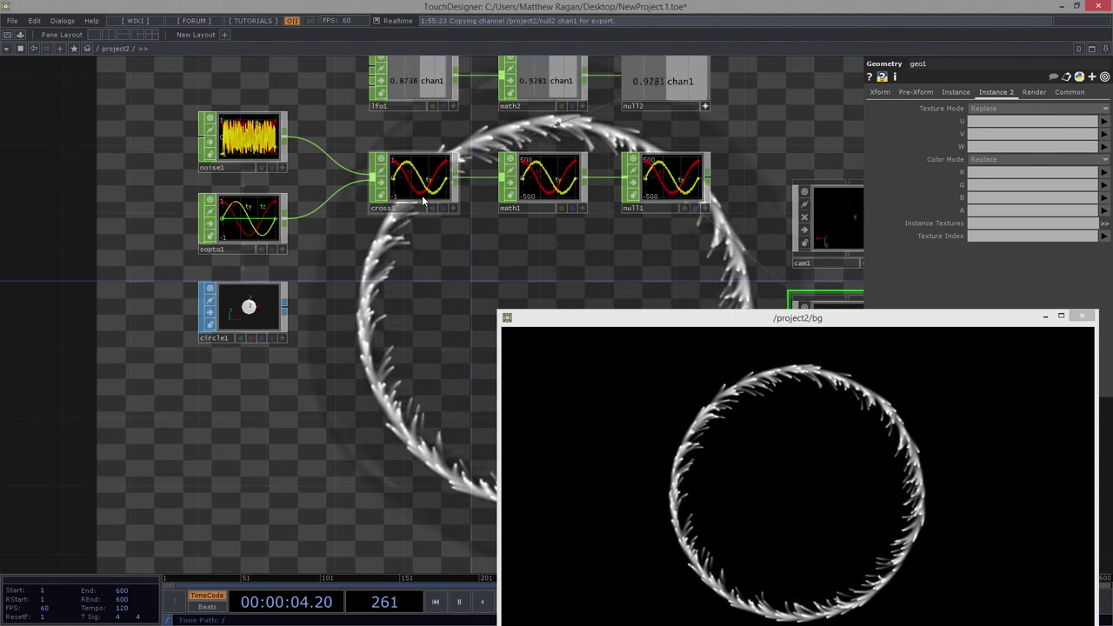
pyautogui.moveTo(277, 177); pyautogui.dragTo(346, 304)
pyautogui.press('Tab')
pyautogui.write('noise')
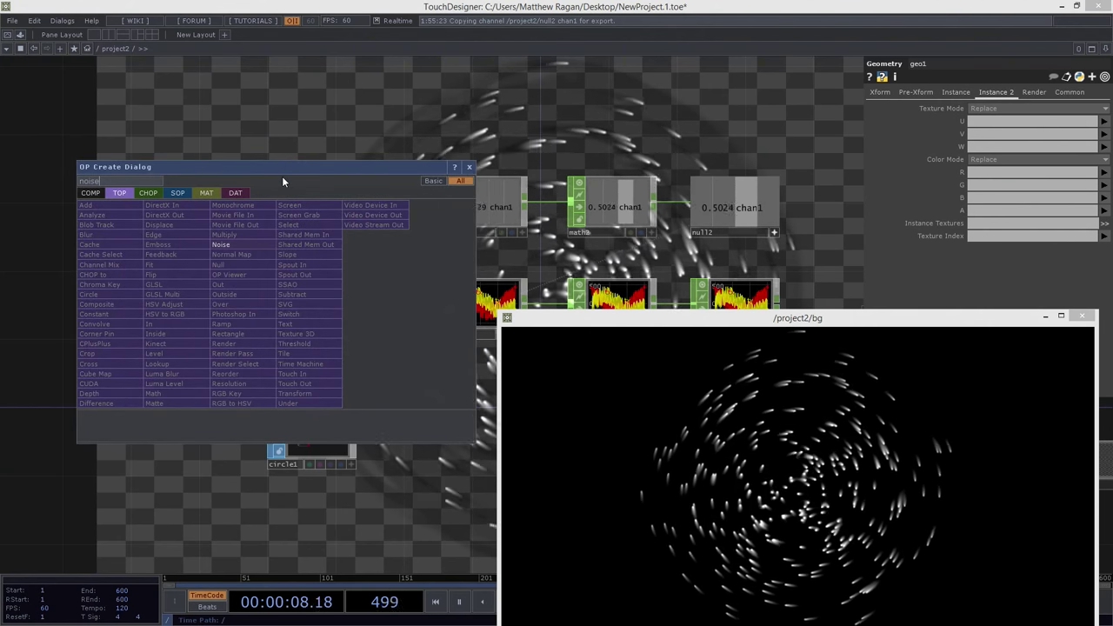
pyautogui.click(148, 193)
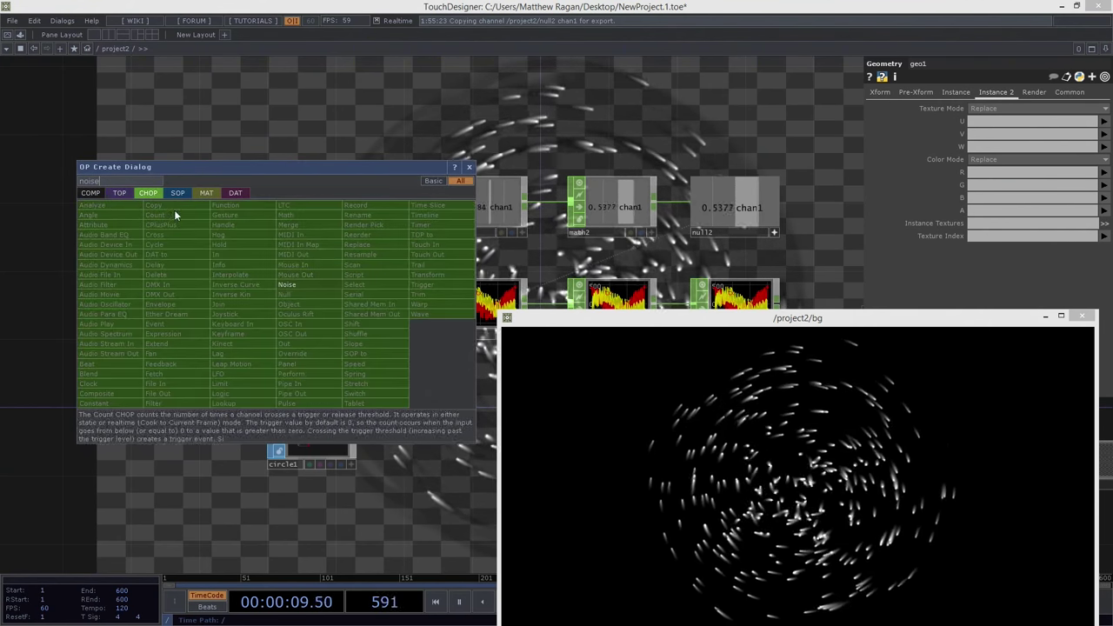
pyautogui.click(299, 288)
pyautogui.click(389, 515)
pyautogui.moveTo(394, 559); pyautogui.dragTo(262, 559)
pyautogui.moveTo(264, 508); pyautogui.dragTo(394, 400)
pyautogui.moveTo(394, 400); pyautogui.dragTo(293, 399, button='middle')
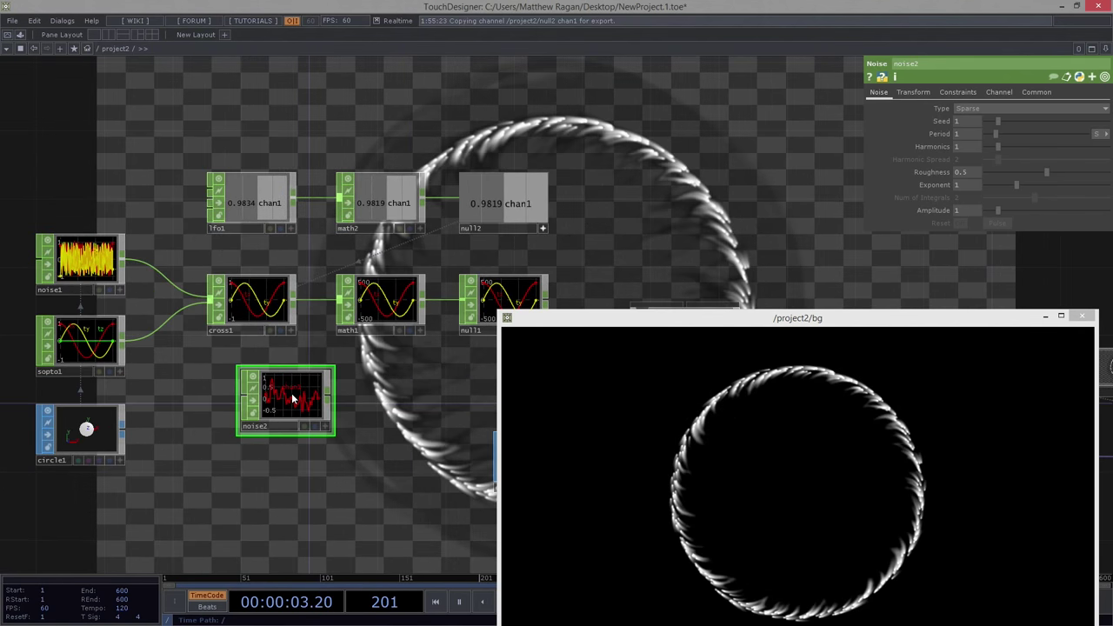
# Set the Channel Name of noise2 to [rgb] and undo the accidental resize of null1.
pyautogui.click(997, 92)
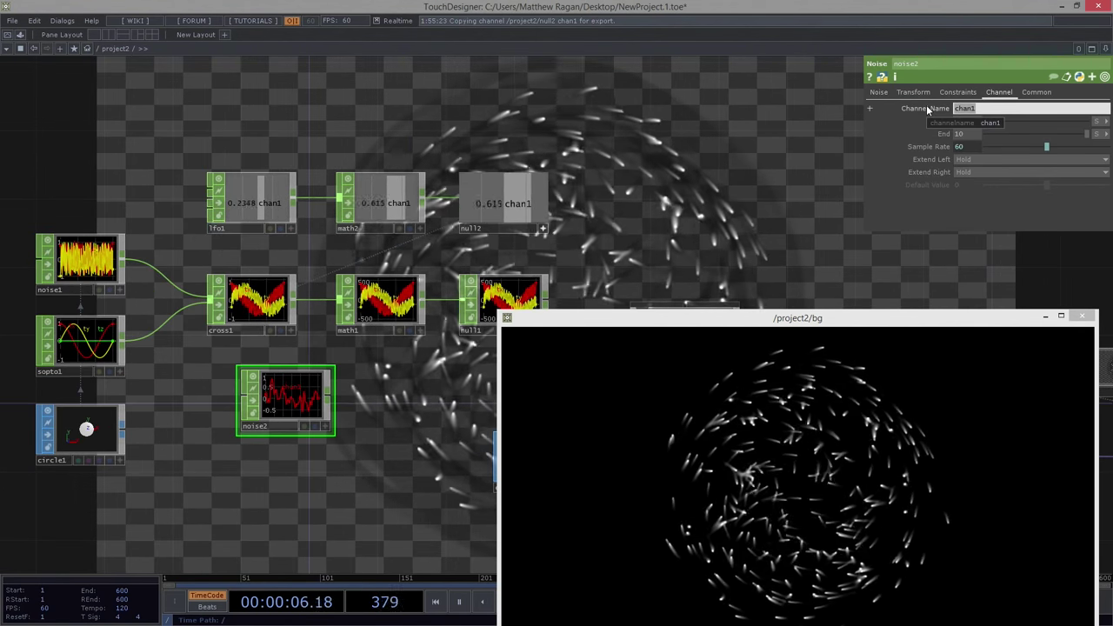
pyautogui.write('rgb')
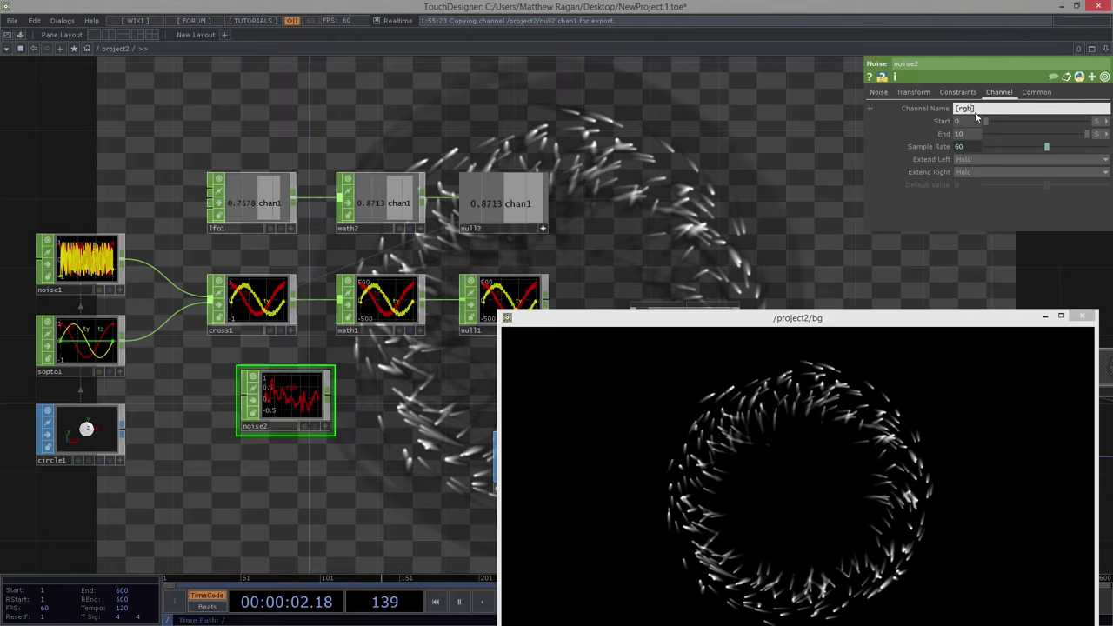
pyautogui.moveTo(344, 374); pyautogui.dragTo(231, 357)
pyautogui.moveTo(198, 358); pyautogui.dragTo(261, 390, button='middle')
pyautogui.moveTo(326, 379); pyautogui.dragTo(200, 371, button='middle')
pyautogui.moveTo(427, 344); pyautogui.dragTo(244, 334)
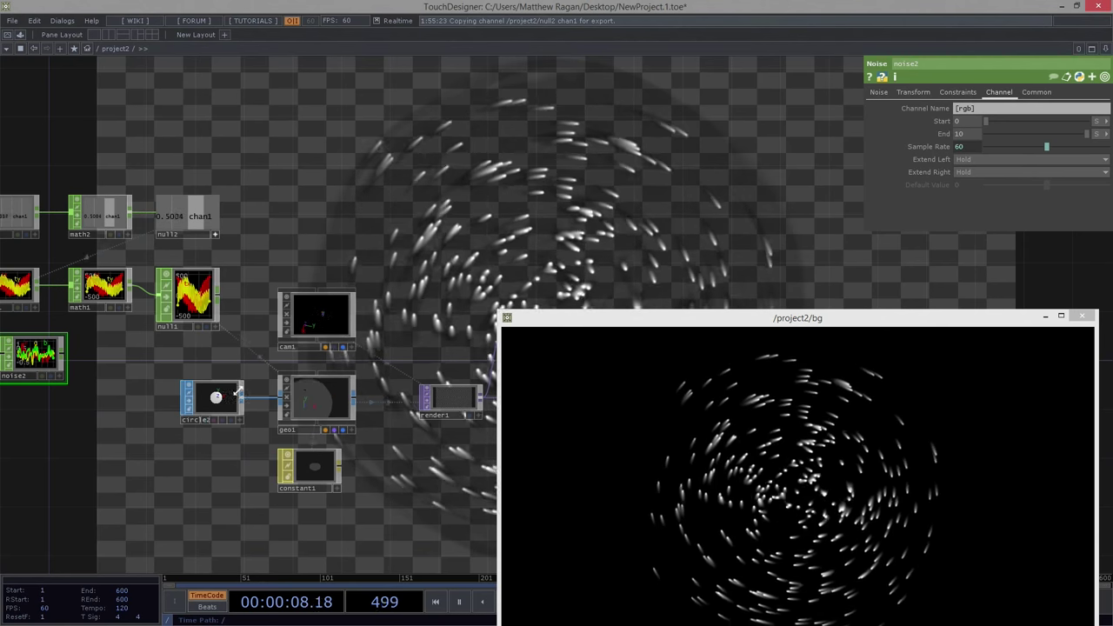
pyautogui.hotkey('ctrl', 'z')
# Move the geometry and render nodes farther along, place noise2 under math1, and shift null1 away from math1 to make room.
pyautogui.moveTo(206, 455); pyautogui.dragTo(73, 435)
pyautogui.scroll(-2, 89, 353)
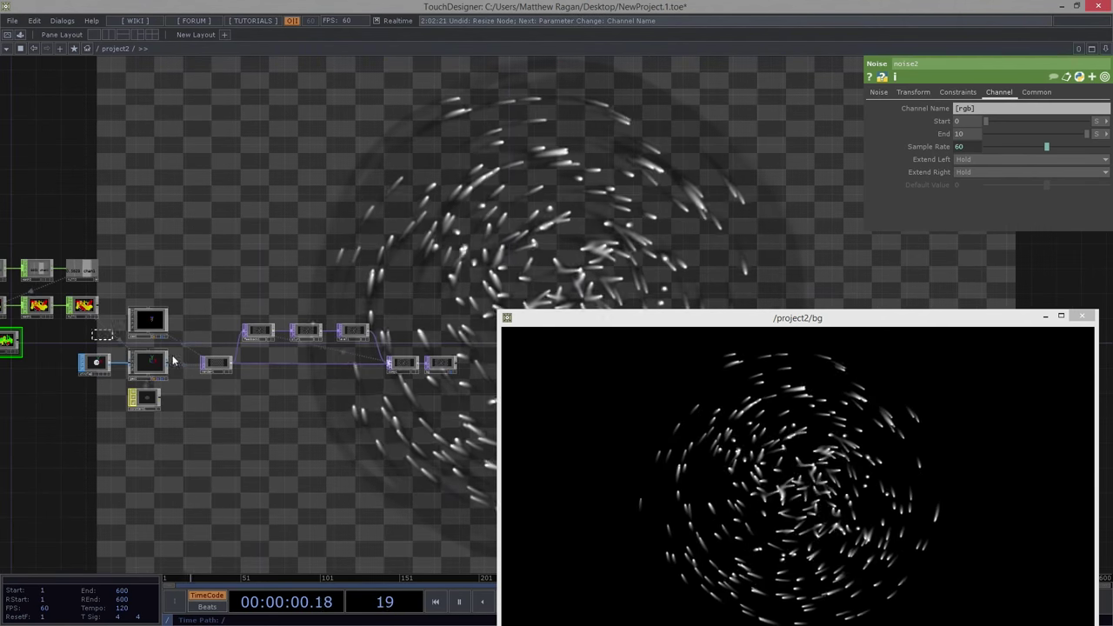
pyautogui.moveTo(457, 429); pyautogui.dragTo(85, 324, button='right')
pyautogui.moveTo(96, 367); pyautogui.dragTo(185, 367)
pyautogui.moveTo(33, 336); pyautogui.dragTo(196, 343)
pyautogui.scroll(4, 195, 342)
pyautogui.moveTo(235, 347); pyautogui.dragTo(300, 346, button='middle')
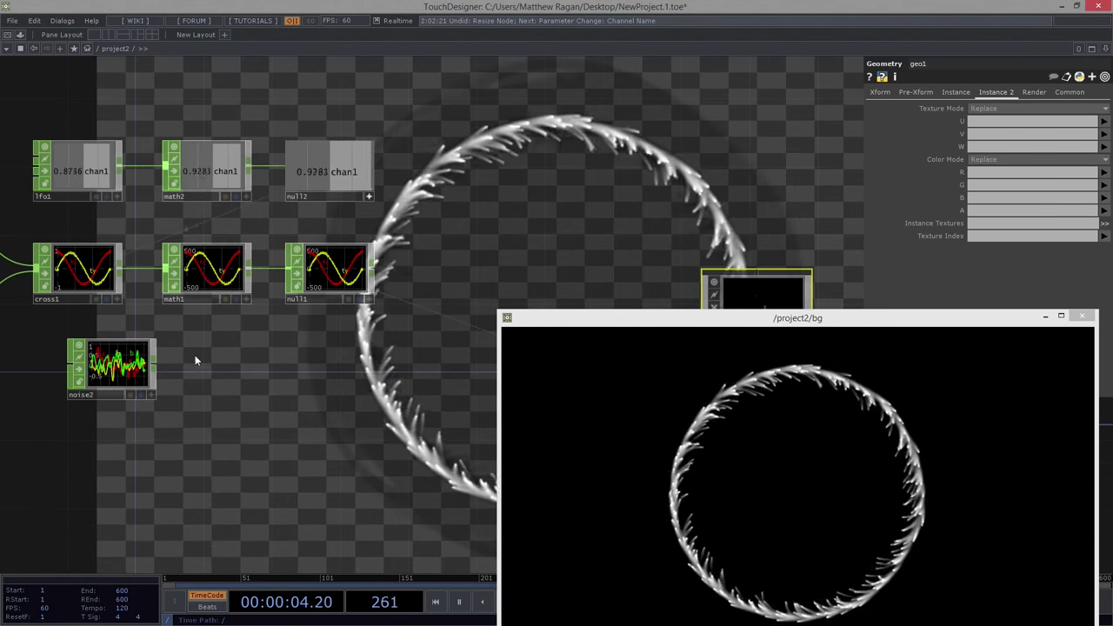
pyautogui.moveTo(135, 361); pyautogui.dragTo(229, 343)
pyautogui.moveTo(229, 340); pyautogui.dragTo(265, 337, button='middle')
pyautogui.scroll(2, 265, 336)
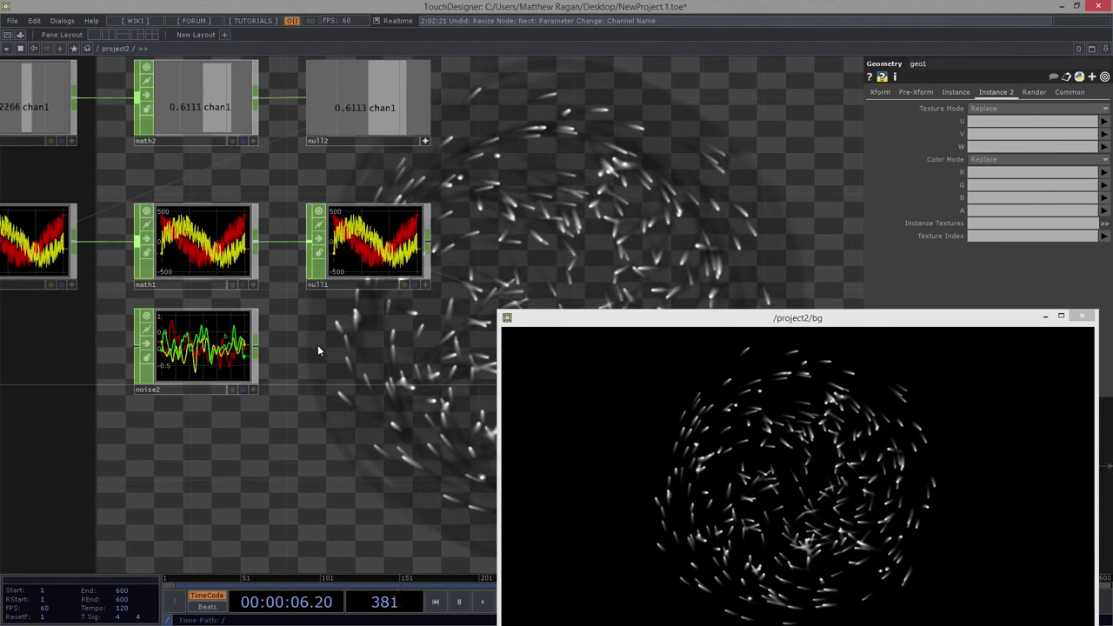
pyautogui.moveTo(374, 275); pyautogui.dragTo(527, 278)
# Insert a Merge CHOP between math1 and null1 and connect noise2 as its second input.
pyautogui.rightClick(356, 239)
pyautogui.click(383, 231)
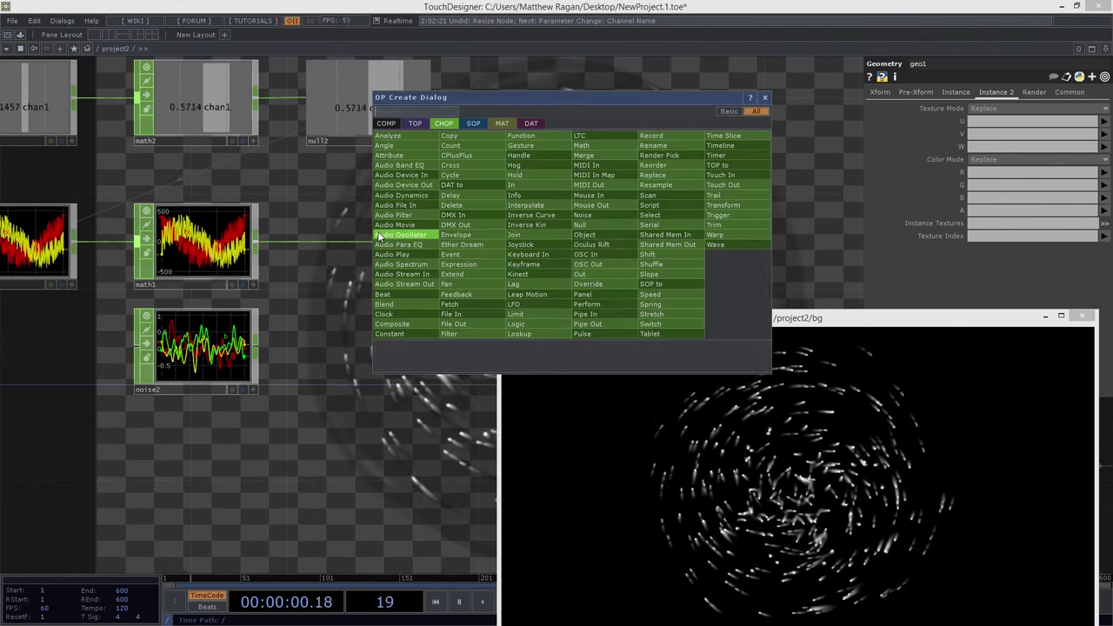
pyautogui.write('merg')
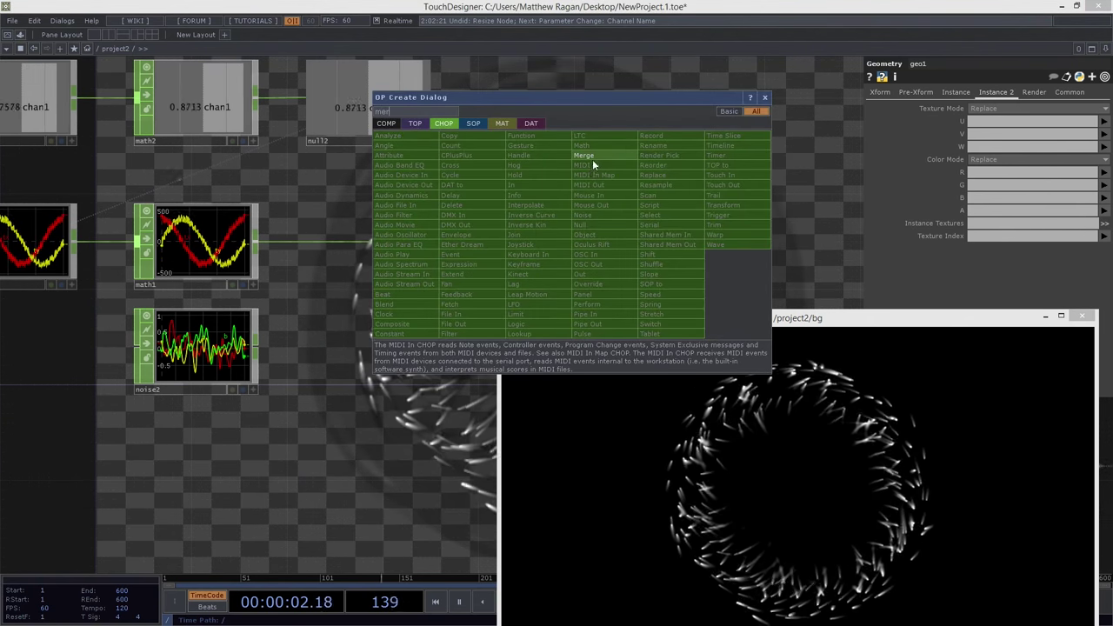
pyautogui.click(587, 156)
pyautogui.click(387, 256)
pyautogui.moveTo(376, 263); pyautogui.dragTo(359, 257)
pyautogui.moveTo(256, 346); pyautogui.dragTo(317, 268)
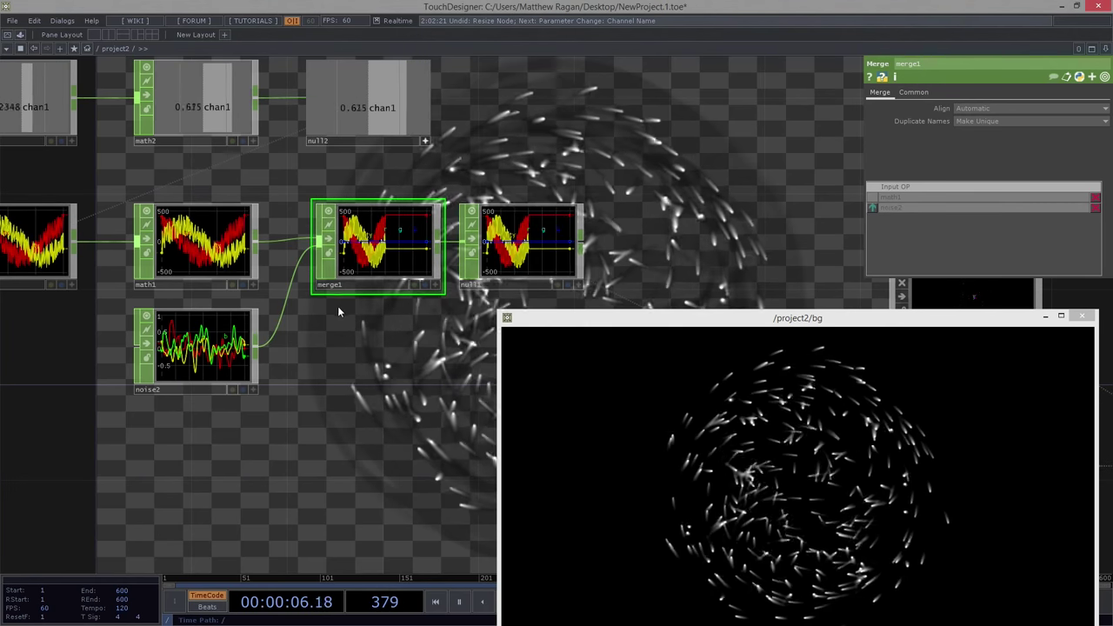
# Set noise2's End, in samples, to the expression op('sopto1').numSamples - 1 and check merge1's channels.
pyautogui.scroll(3, 397, 244)
pyautogui.scroll(-3, 398, 246)
pyautogui.moveTo(325, 363); pyautogui.dragTo(152, 440, button='right')
pyautogui.moveTo(93, 374); pyautogui.dragTo(235, 376)
pyautogui.scroll(-2, 78, 342)
pyautogui.moveTo(79, 341); pyautogui.dragTo(217, 353)
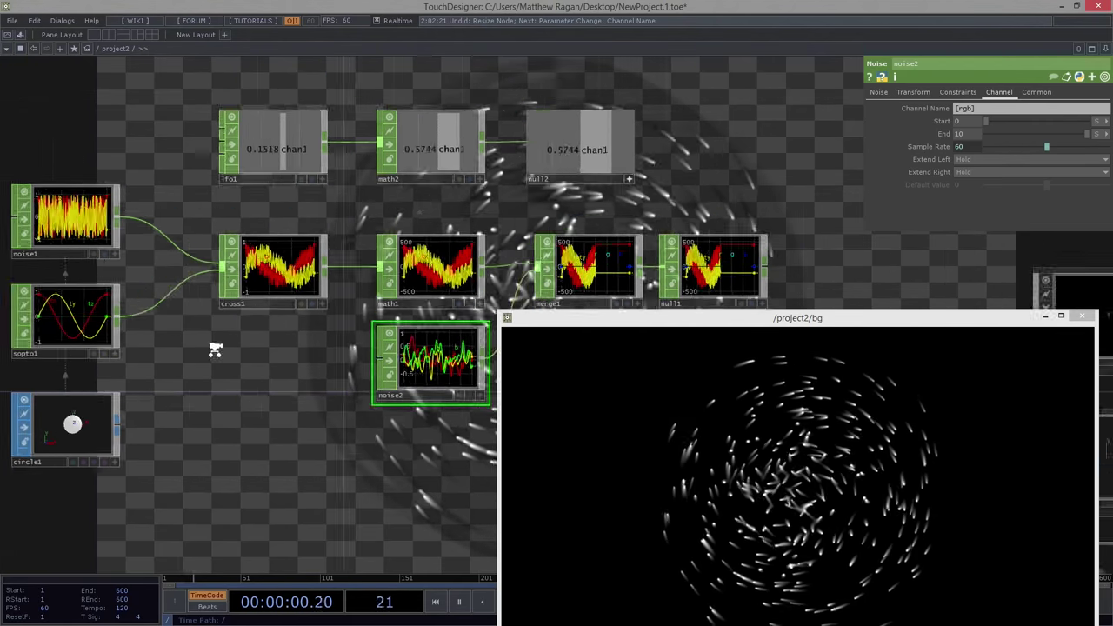
pyautogui.scroll(-2, 217, 353)
pyautogui.click(960, 93)
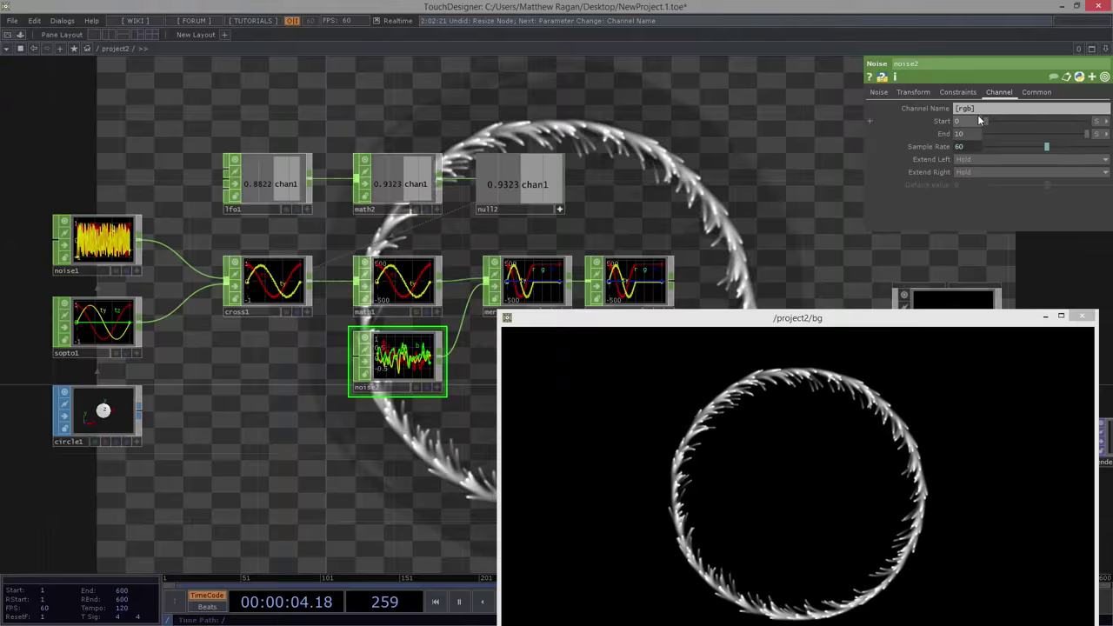
pyautogui.click(943, 135)
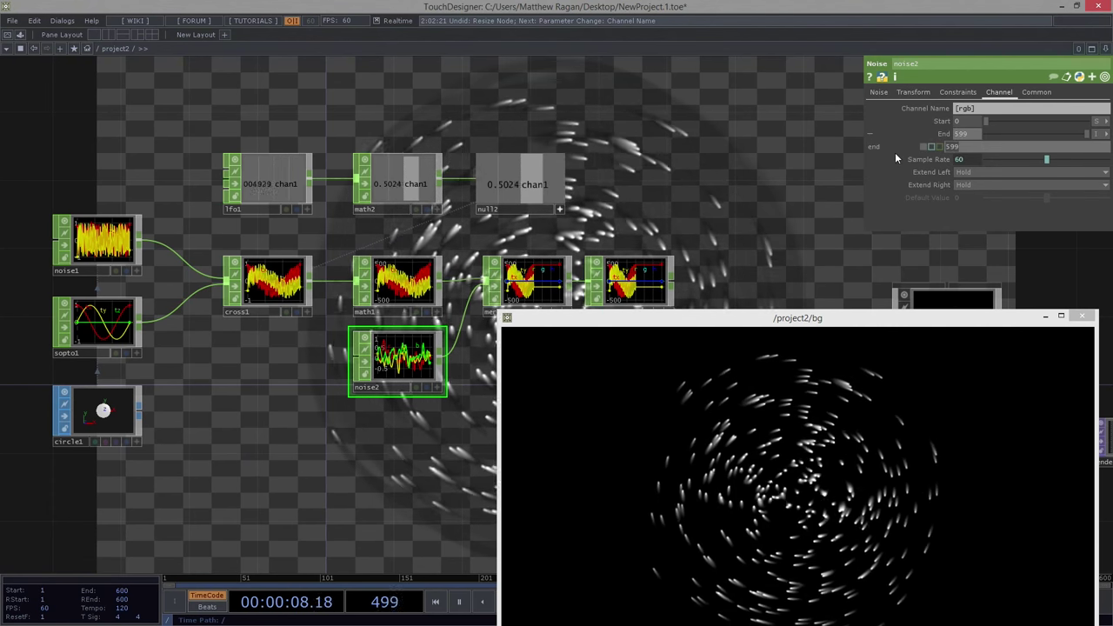
pyautogui.write('op()')
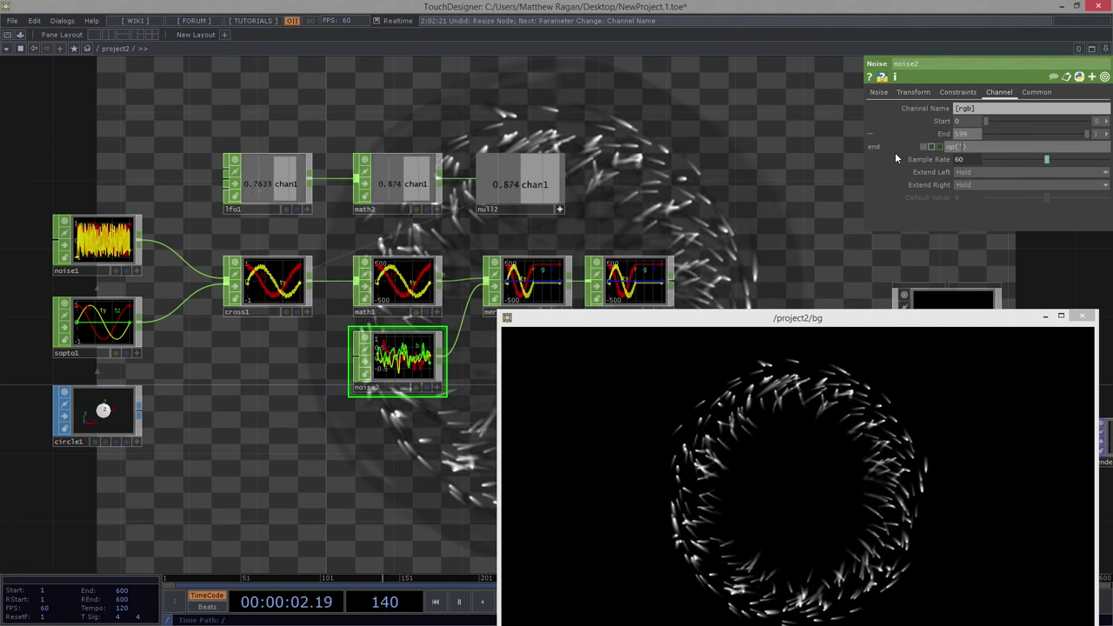
pyautogui.write('sopto1')
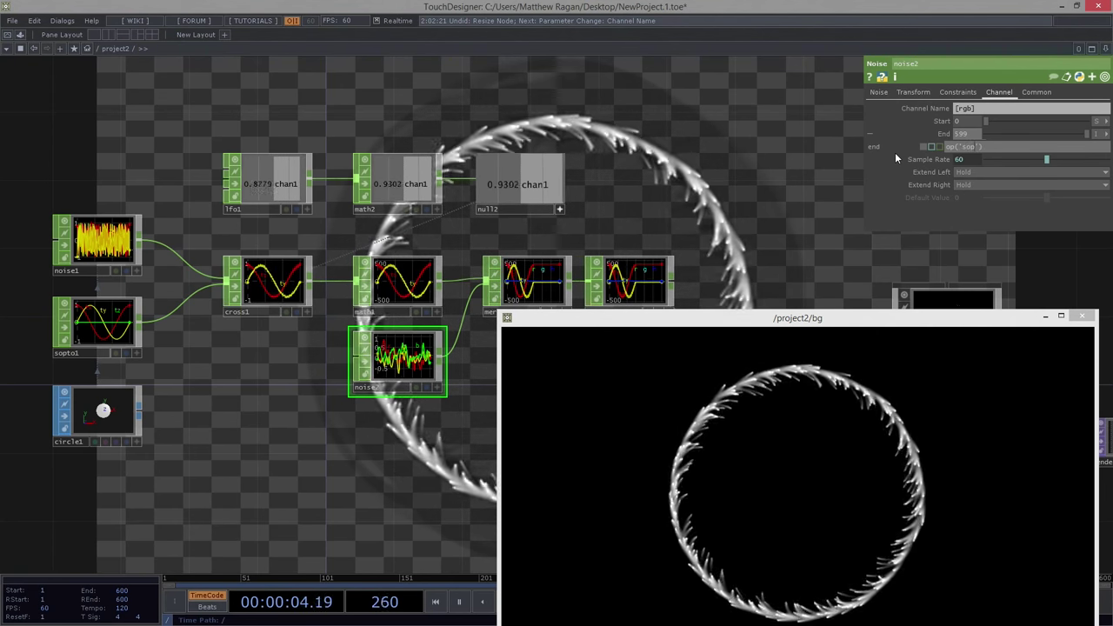
pyautogui.write('.num')
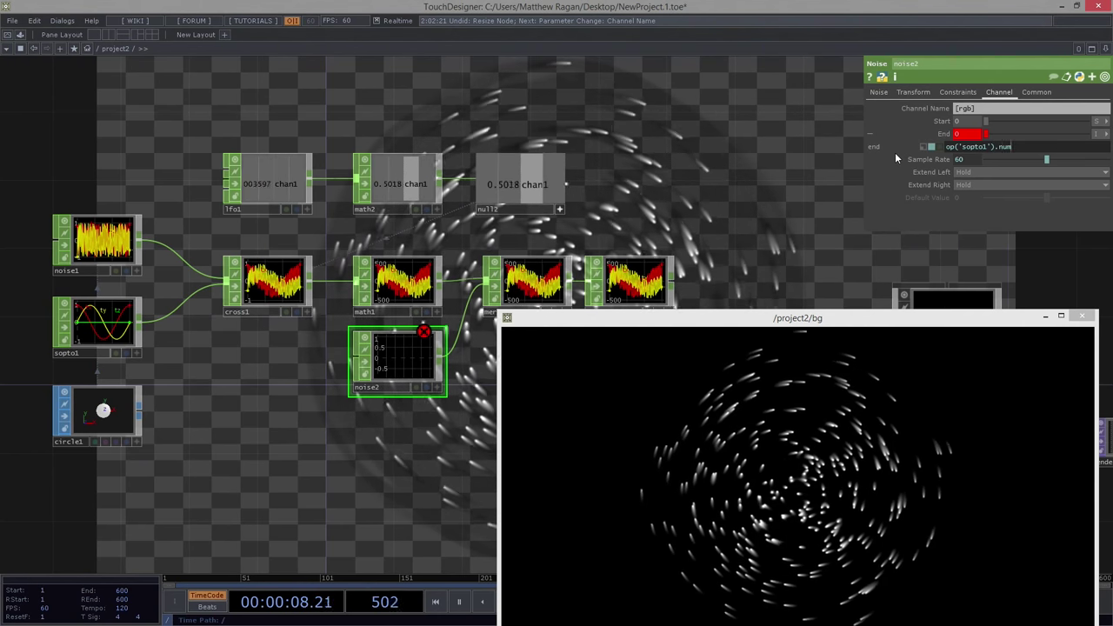
pyautogui.write('Samples - 1')
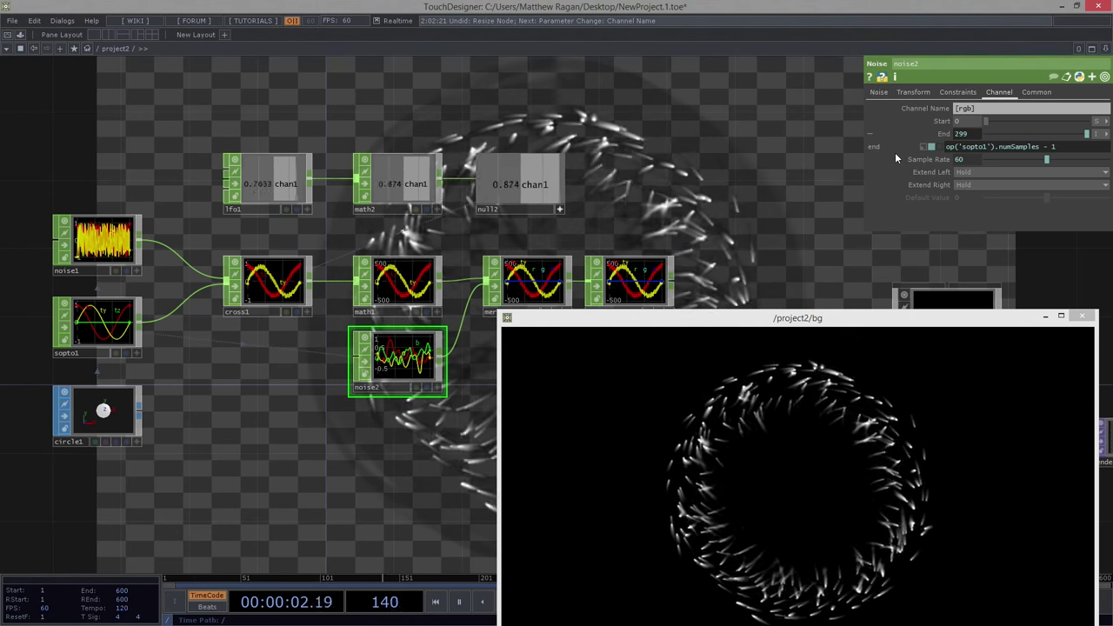
pyautogui.moveTo(426, 421); pyautogui.dragTo(343, 414)
pyautogui.scroll(8, 486, 273)
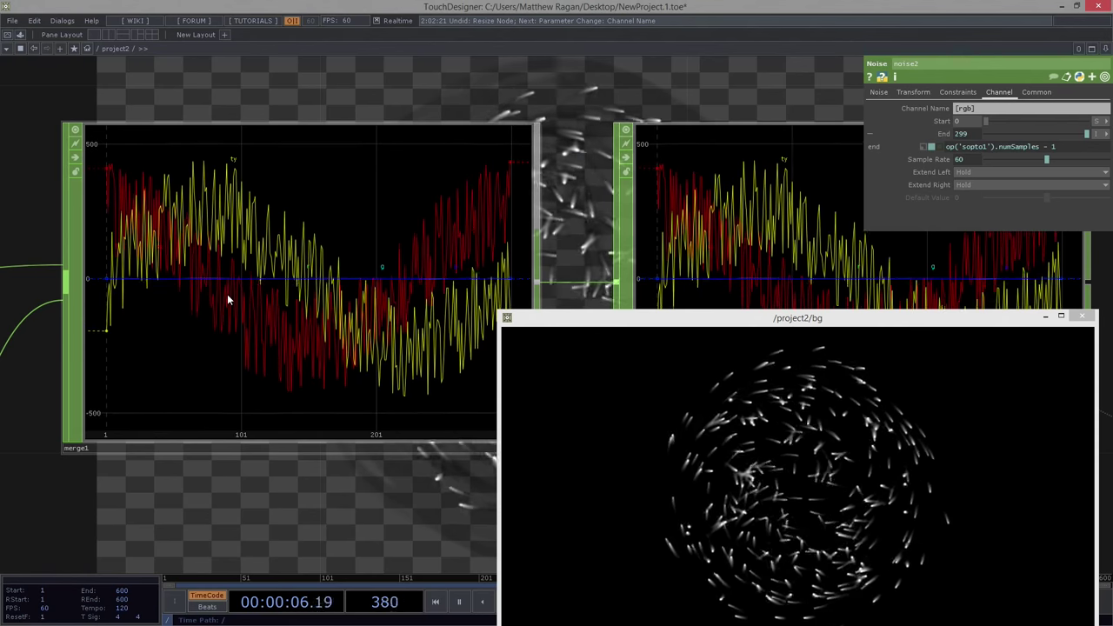
# Set geo1's instance colour channels R, G and B to r, g and b.
pyautogui.scroll(-10, 227, 294)
pyautogui.moveTo(285, 345); pyautogui.dragTo(504, 342)
pyautogui.scroll(-3, 270, 316)
pyautogui.moveTo(670, 226); pyautogui.dragTo(276, 166)
pyautogui.moveTo(591, 218); pyautogui.dragTo(244, 125)
pyautogui.scroll(-3, 244, 126)
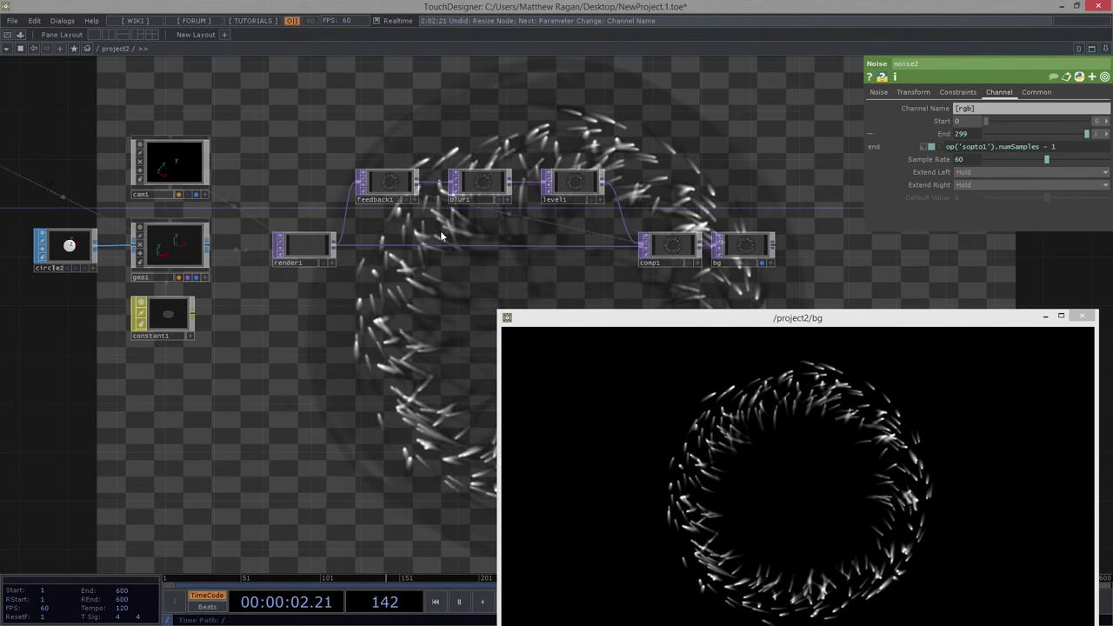
pyautogui.click(170, 248)
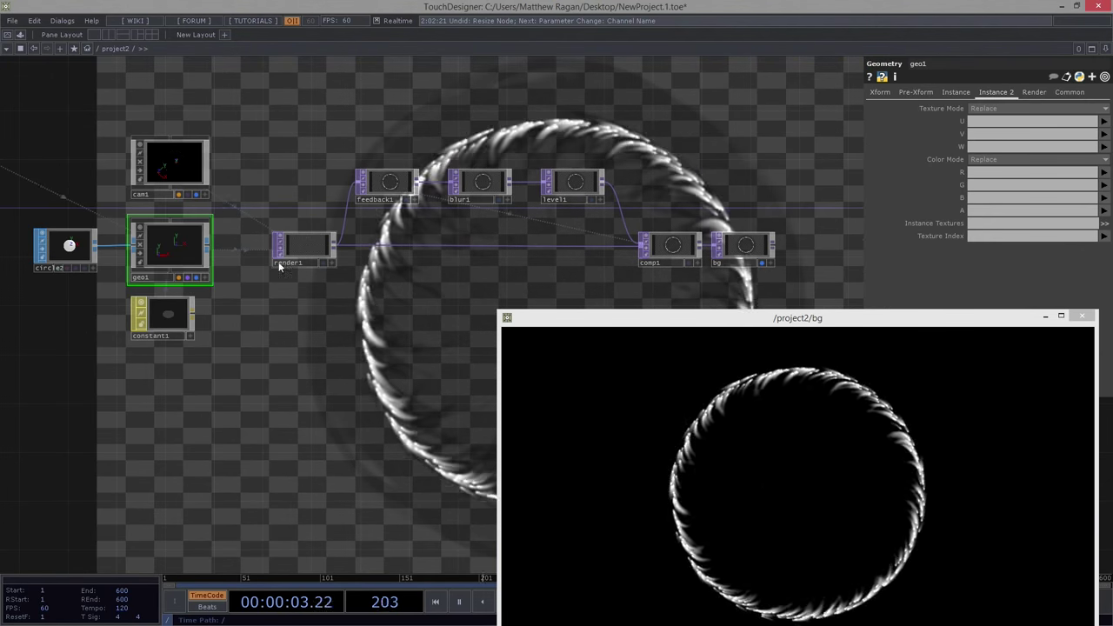
pyautogui.click(1013, 176)
pyautogui.write('r')
pyautogui.click(996, 187)
pyautogui.write('g')
pyautogui.click(989, 200)
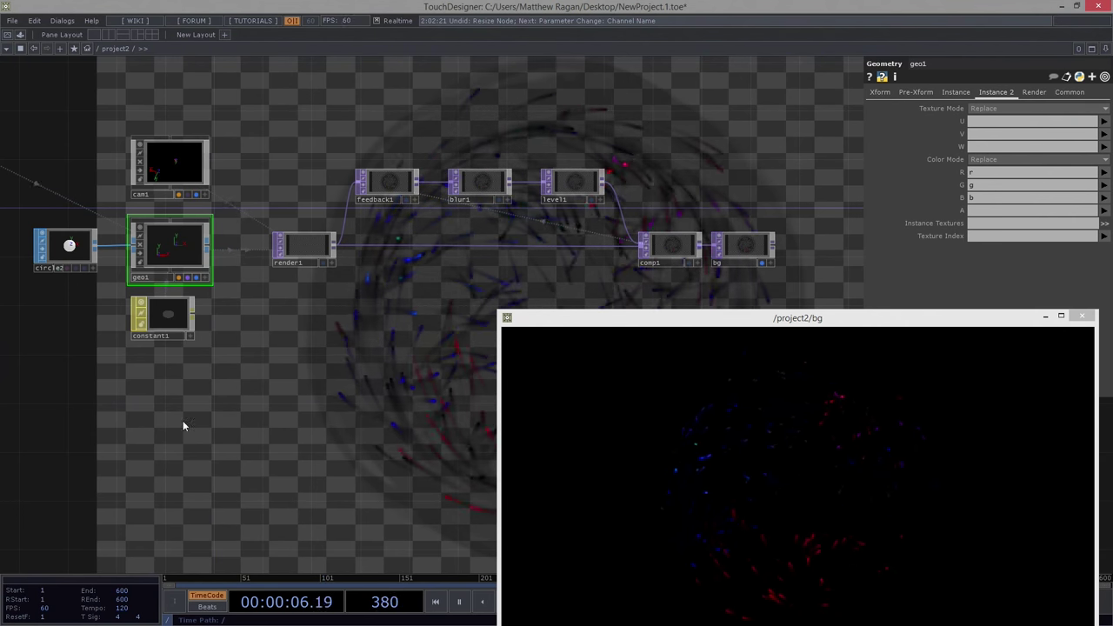
# Change noise2's noise type to Random.
pyautogui.moveTo(280, 306); pyautogui.dragTo(552, 302)
pyautogui.scroll(-5, 555, 299)
pyautogui.scroll(5, 336, 267)
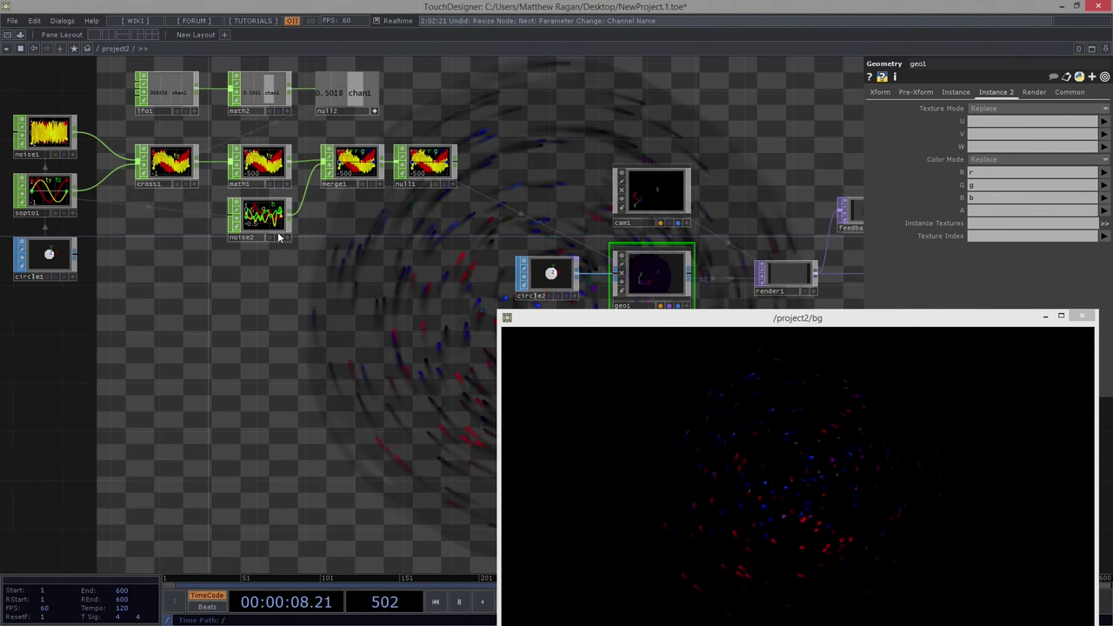
pyautogui.click(276, 233)
pyautogui.click(880, 92)
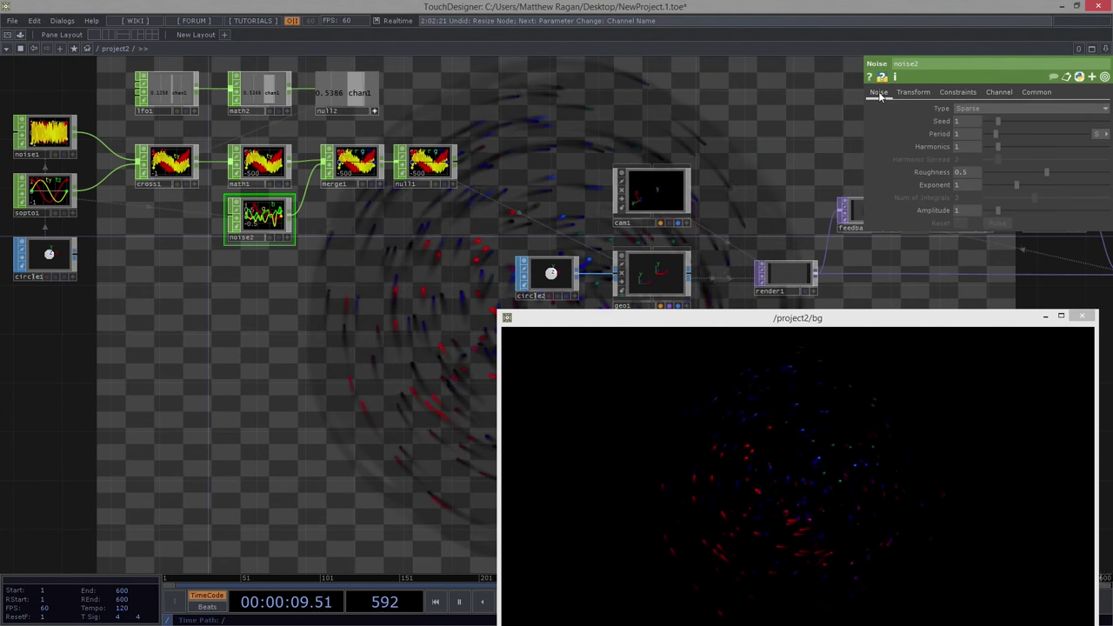
pyautogui.click(965, 109)
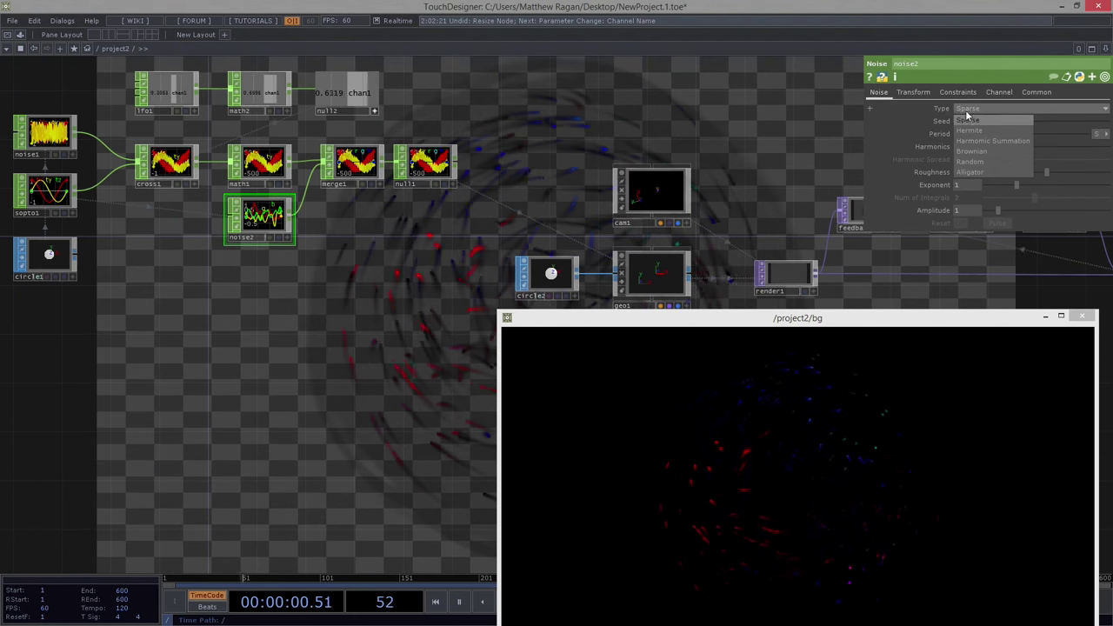
pyautogui.click(984, 162)
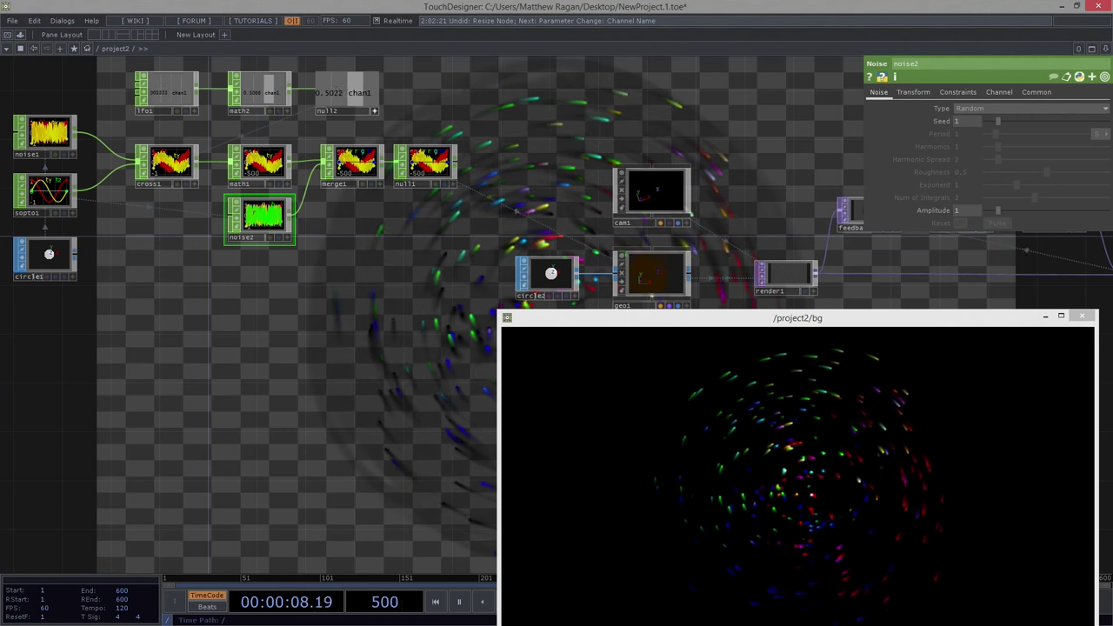
# Raise constant1's alpha to 0.557 and reposition the bg preview window so it is fully in view.
pyautogui.moveTo(790, 160); pyautogui.dragTo(229, 141)
pyautogui.scroll(6, 366, 228)
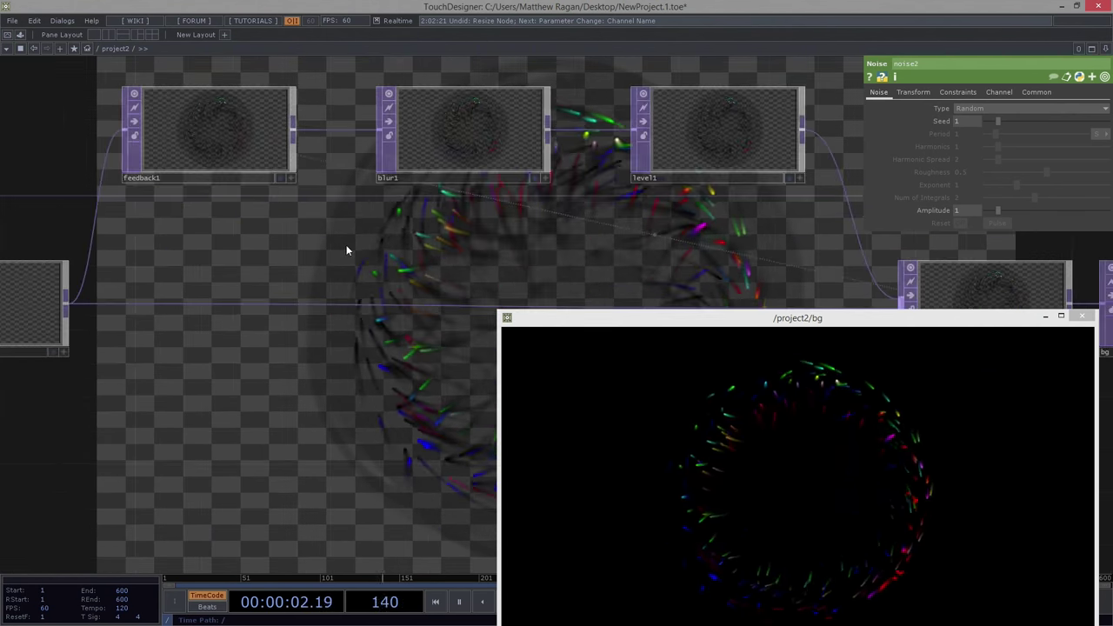
pyautogui.moveTo(357, 244); pyautogui.dragTo(827, 183)
pyautogui.moveTo(827, 183); pyautogui.dragTo(466, 302, button='middle')
pyautogui.click(464, 302)
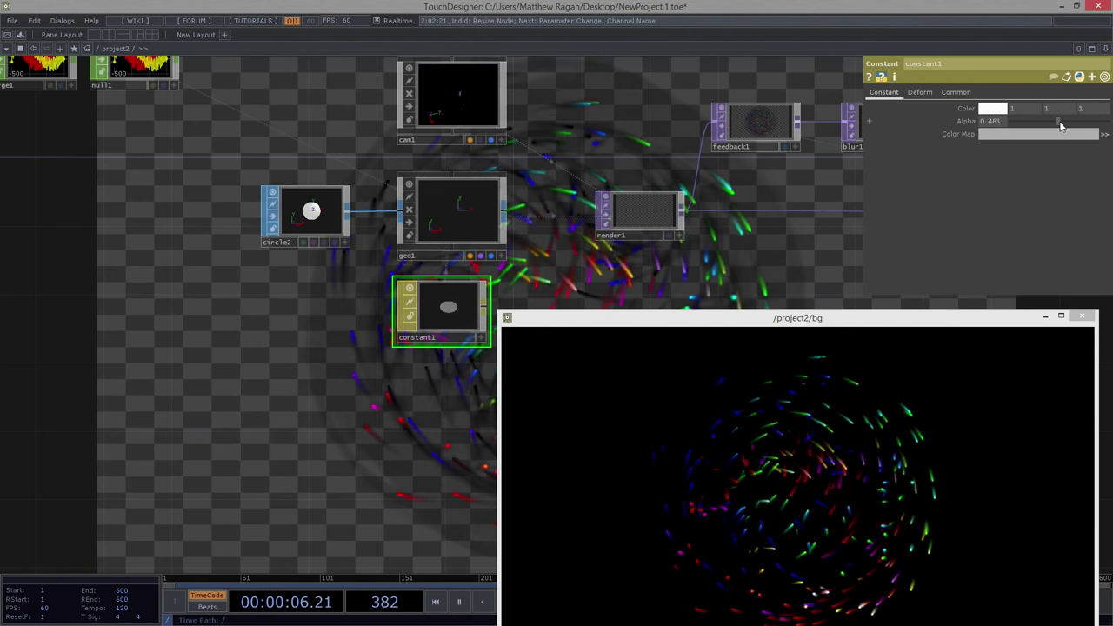
pyautogui.moveTo(763, 276); pyautogui.dragTo(622, 259)
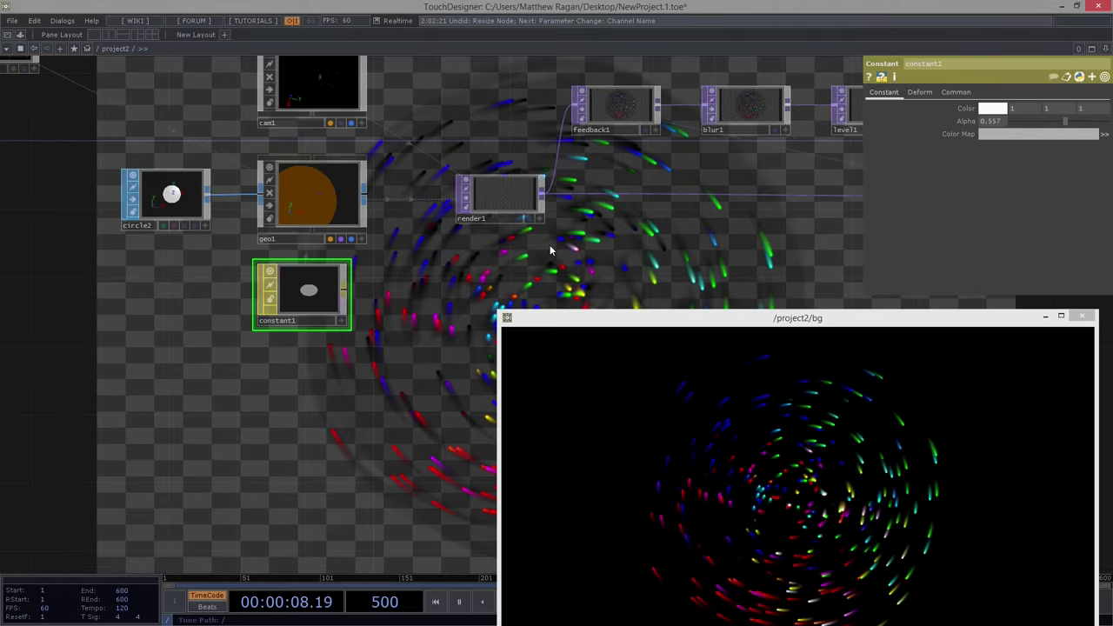
pyautogui.moveTo(716, 320); pyautogui.dragTo(701, 257)
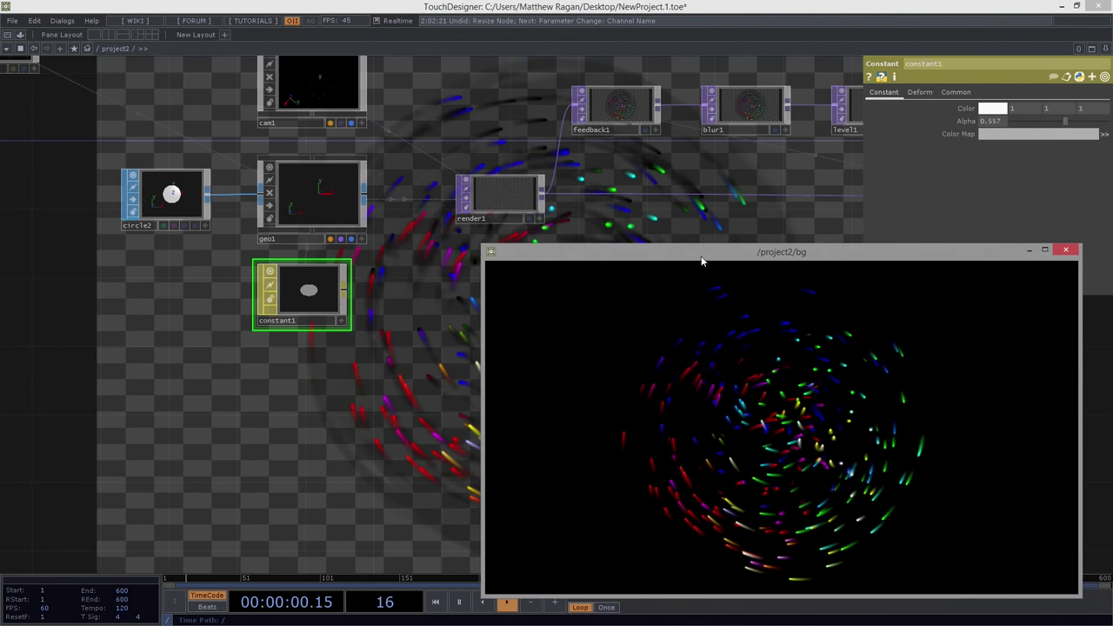
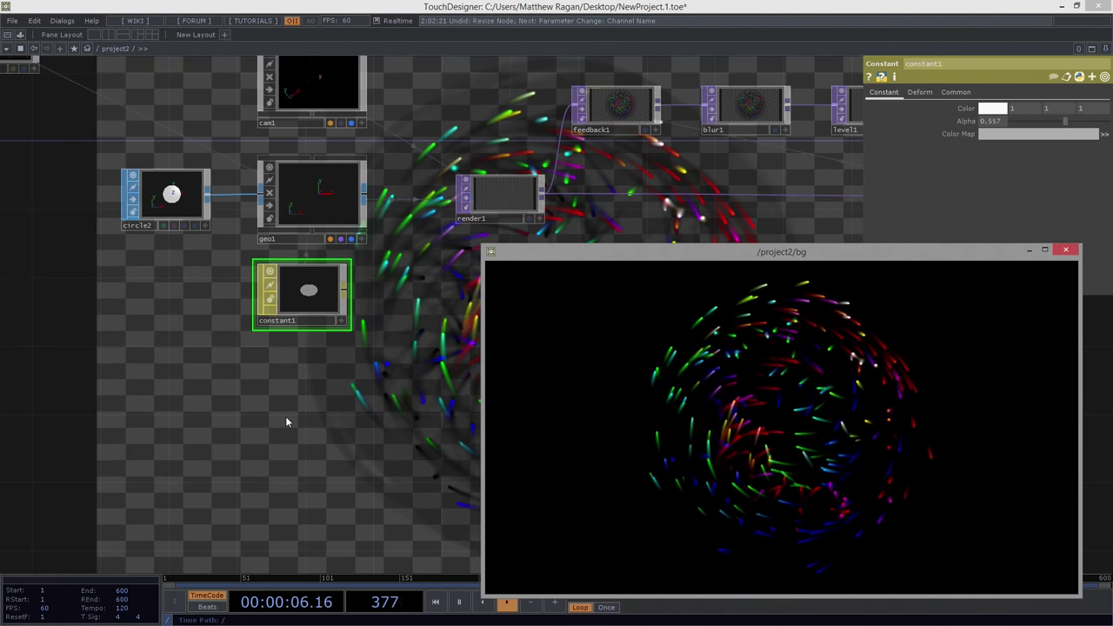
pyautogui.moveTo(411, 387); pyautogui.dragTo(538, 377)
pyautogui.scroll(-5, 538, 377)
pyautogui.scroll(3, 199, 271)
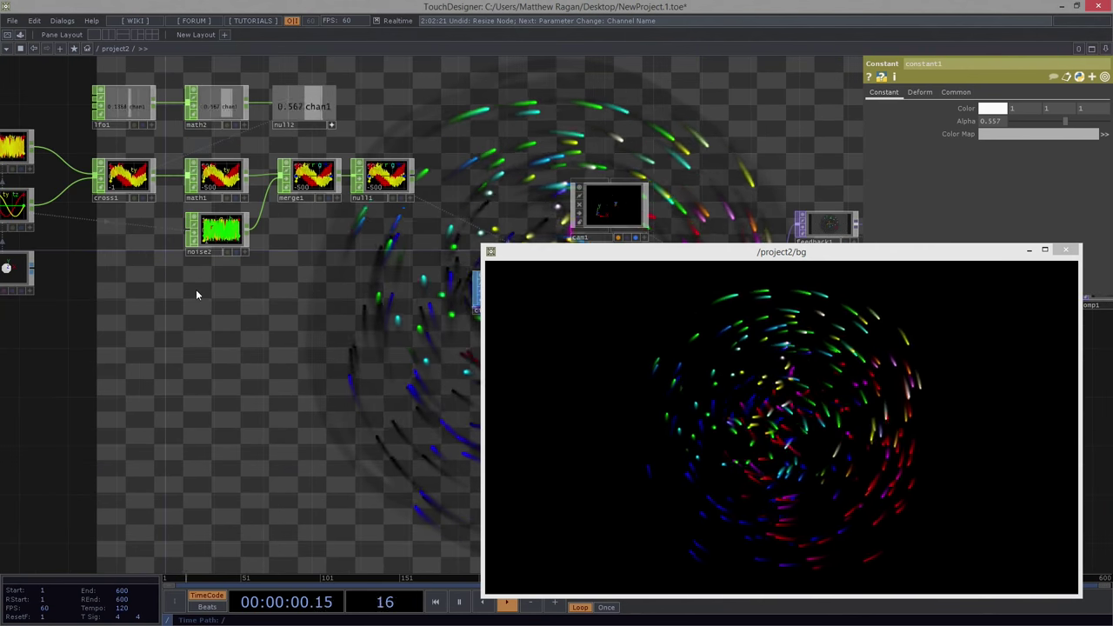
pyautogui.scroll(3, 269, 299)
pyautogui.press('Tab')
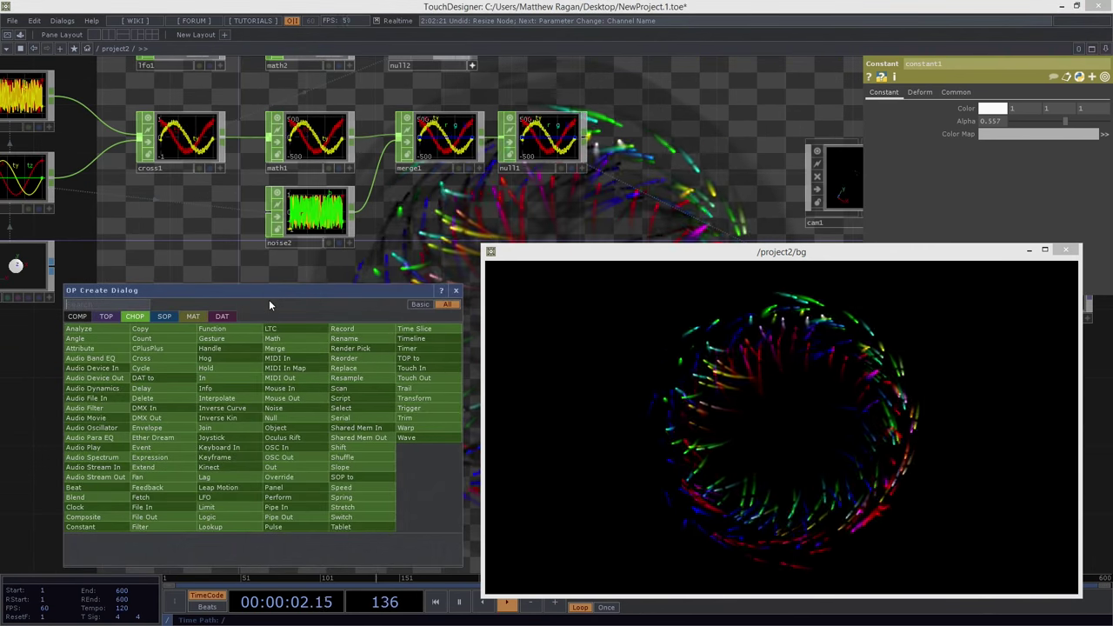
pyautogui.click(106, 328)
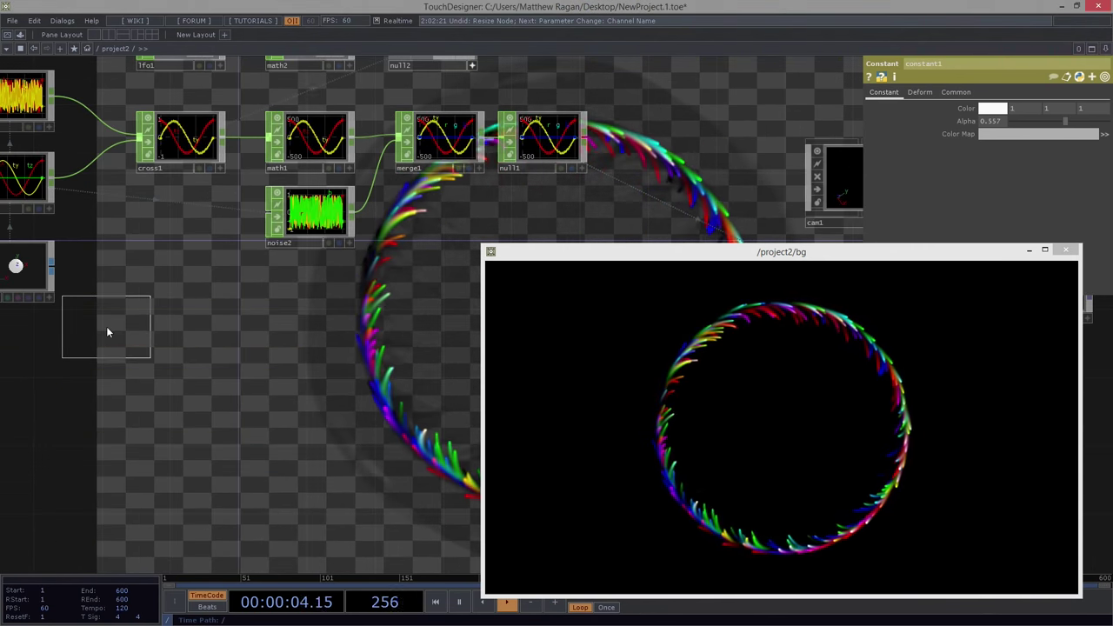
pyautogui.press('Tab')
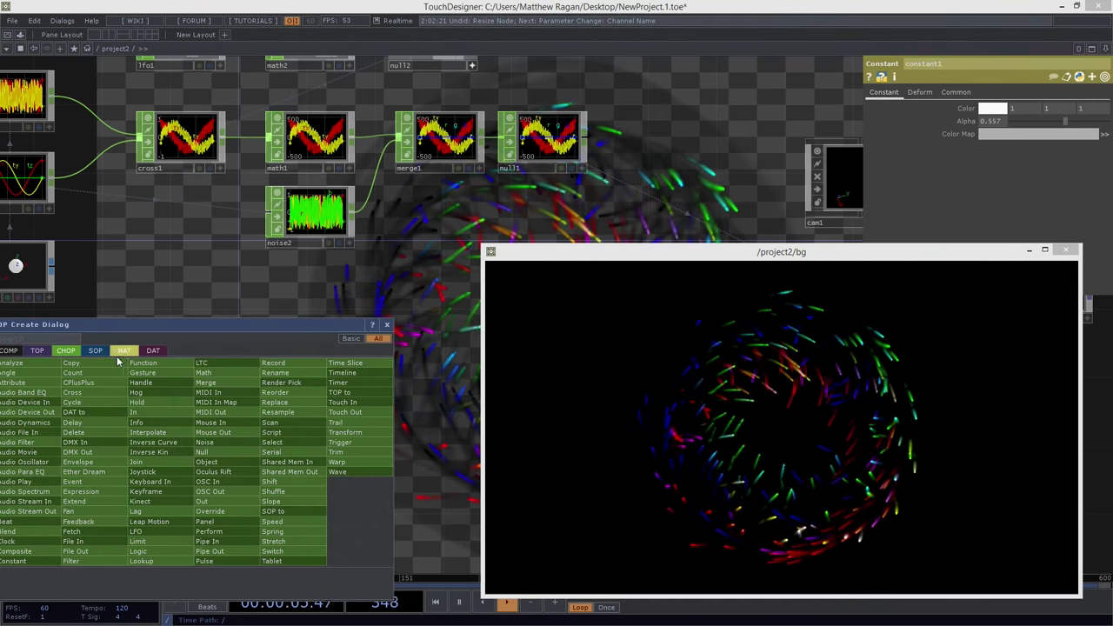
pyautogui.click(46, 354)
pyautogui.write('r')
pyautogui.moveTo(86, 328); pyautogui.dragTo(157, 328)
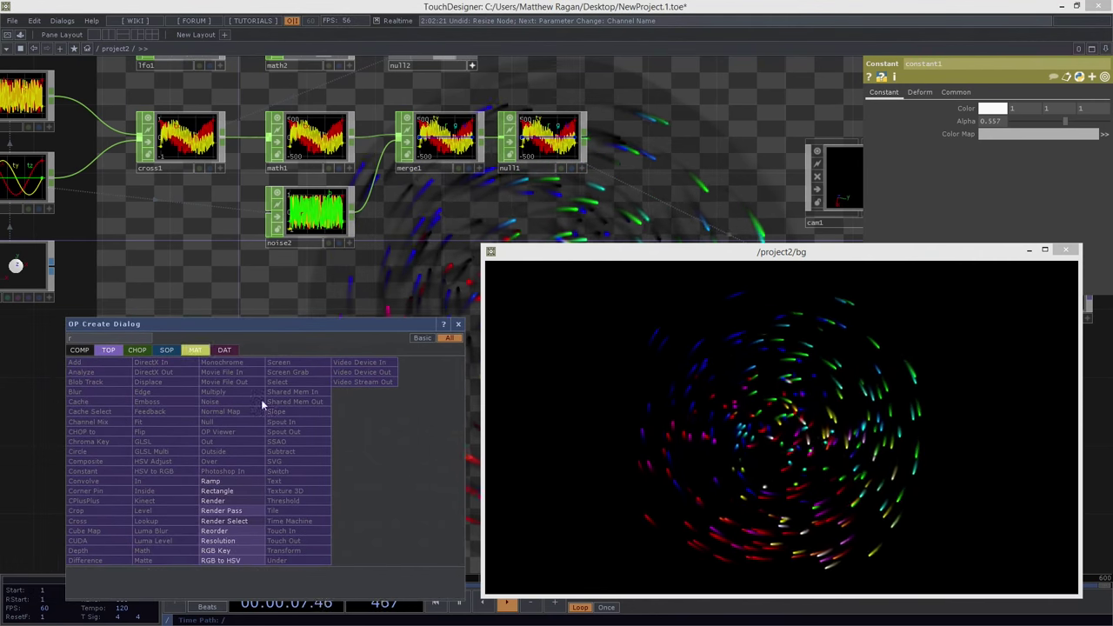
pyautogui.click(246, 493)
pyautogui.click(248, 454)
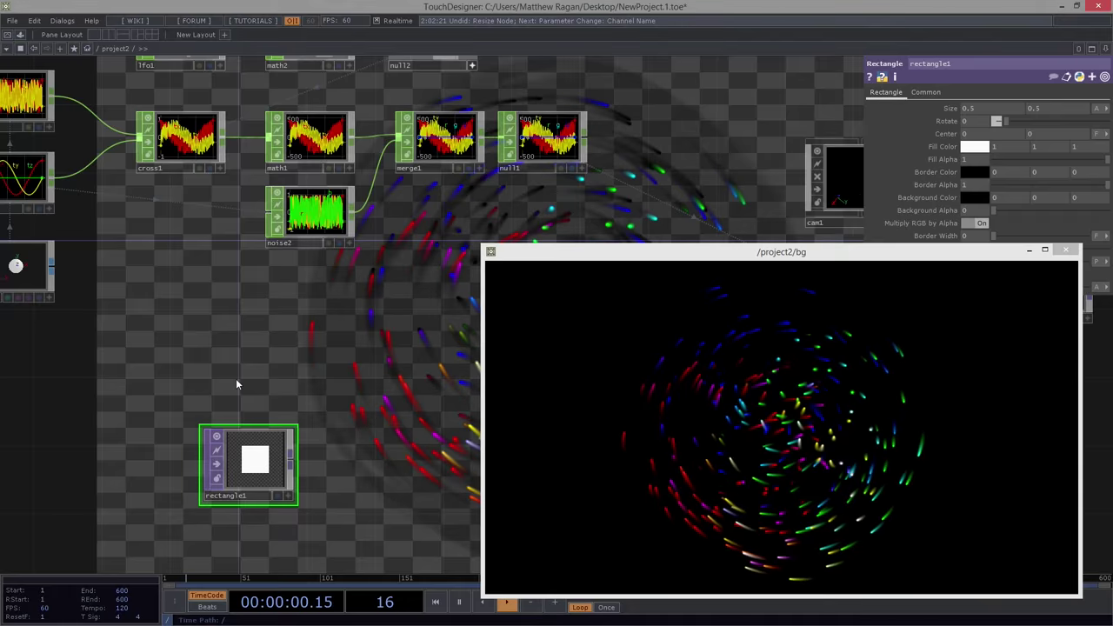
pyautogui.press('Delete')
# Add a Ramp TOP in the empty area below noise2 and set its type to Horizontal.
pyautogui.press('Tab')
pyautogui.write('ram')
pyautogui.press('Return')
pyautogui.click(304, 449)
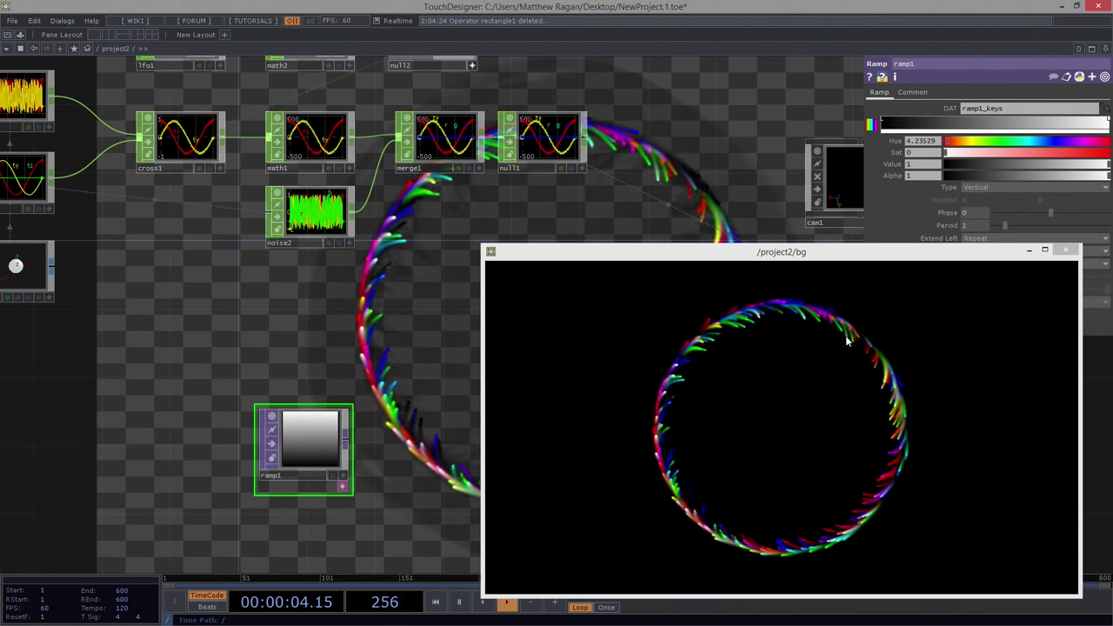
pyautogui.click(965, 187)
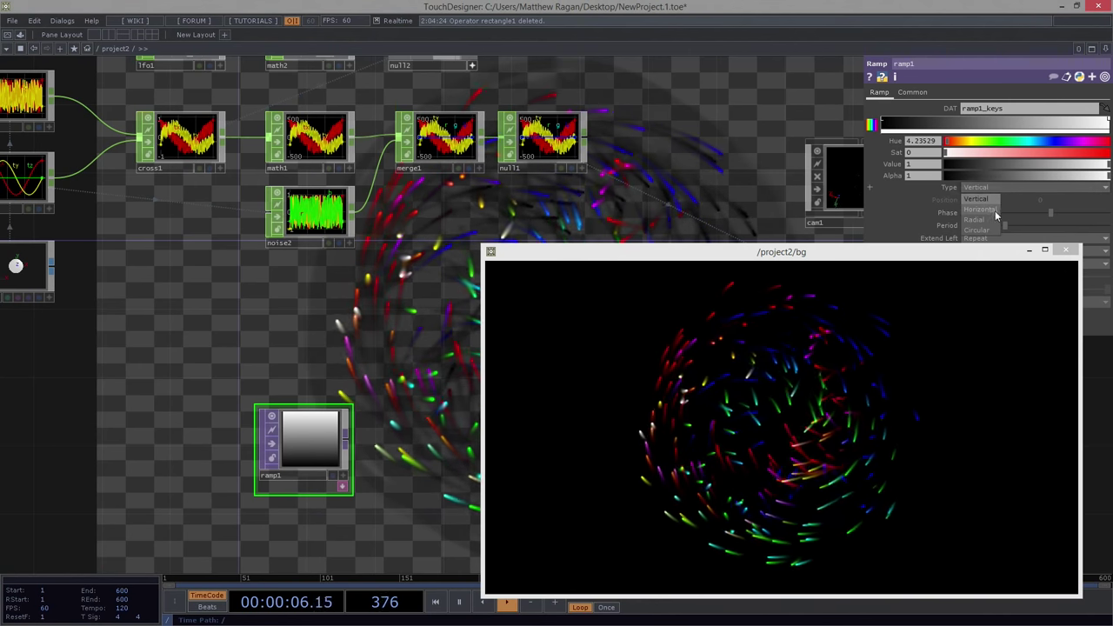
pyautogui.click(987, 202)
# Set ramp1's resolution to 299 by 1.
pyautogui.click(915, 92)
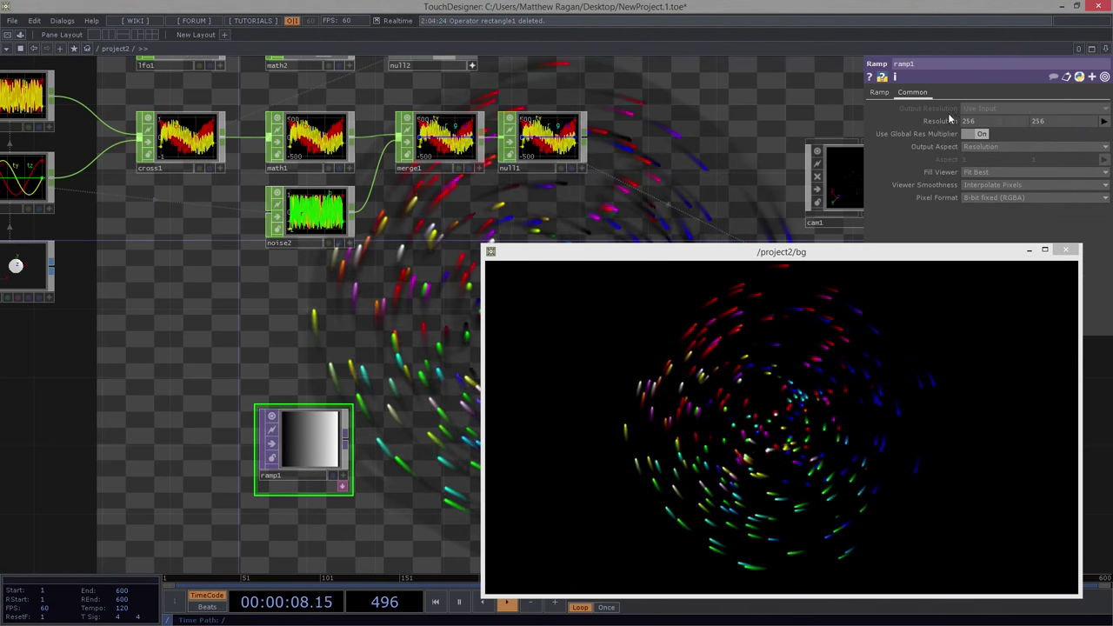
pyautogui.write('1')
pyautogui.press('Tab')
pyautogui.write('2')
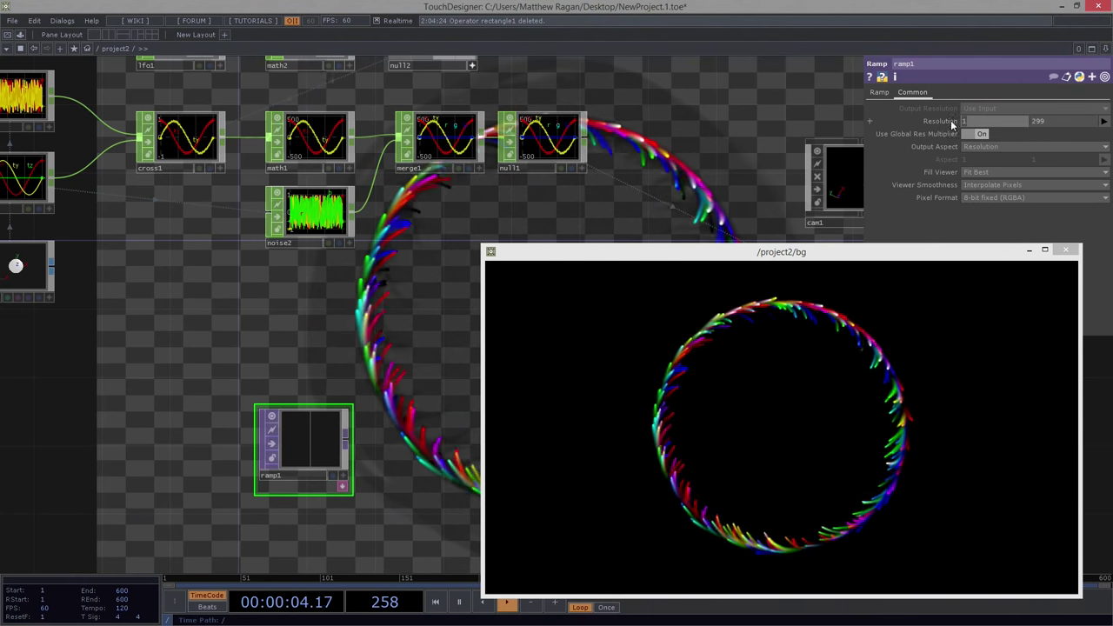
pyautogui.write('299')
pyautogui.press('Tab')
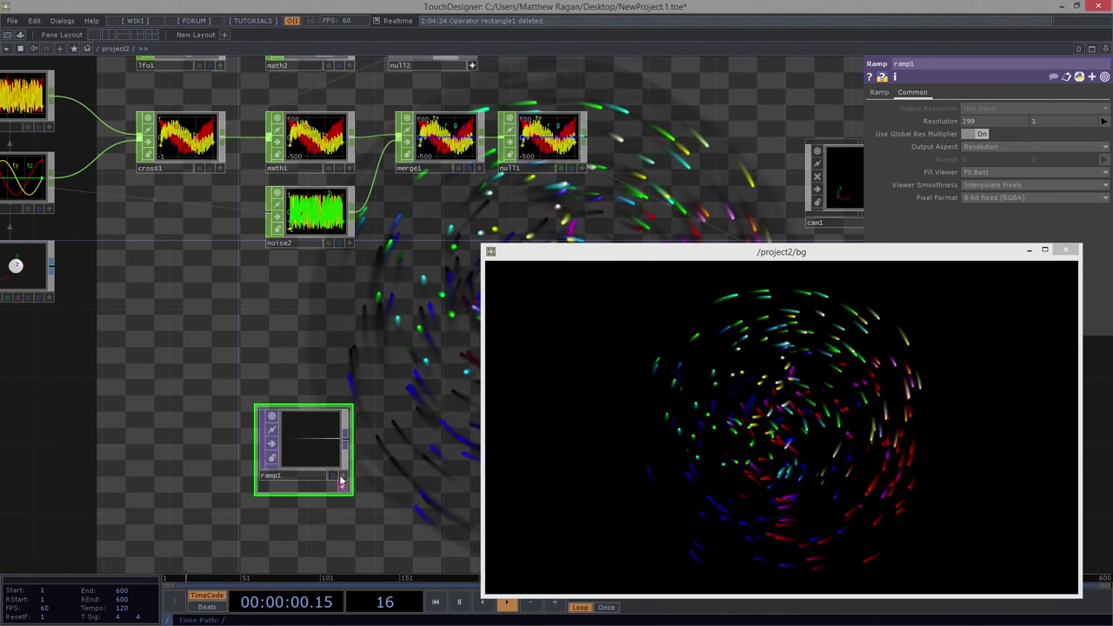
# Make the ramp1 node flatter and wider and move it up to a spot below and before noise2.
pyautogui.scroll(2, 348, 408)
pyautogui.moveTo(346, 409); pyautogui.dragTo(347, 454)
pyautogui.moveTo(267, 475); pyautogui.dragTo(249, 293)
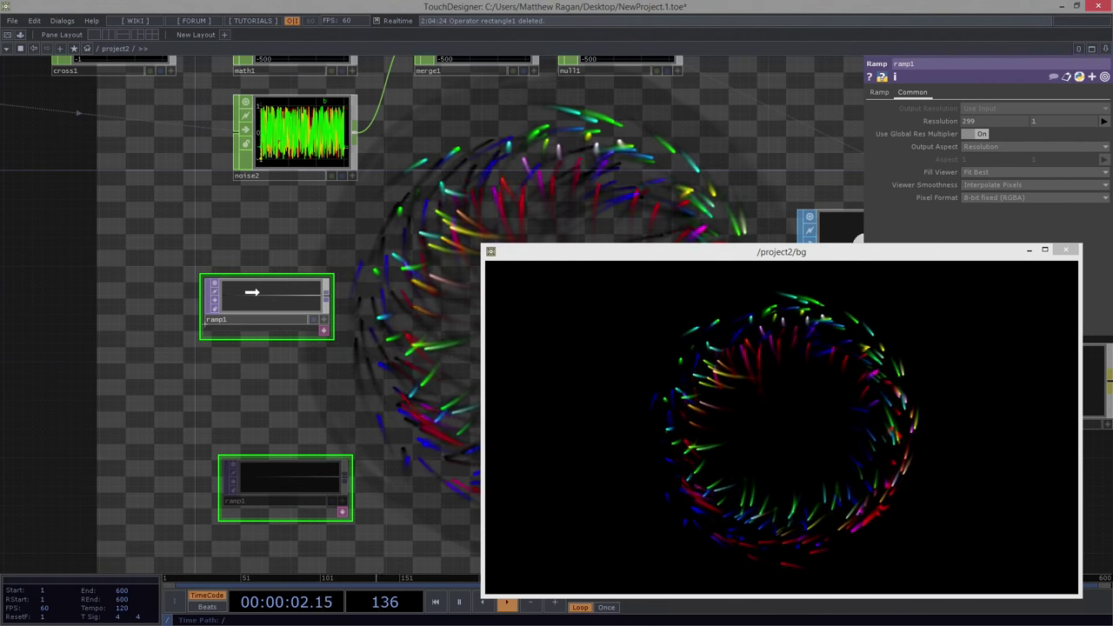
pyautogui.middleClick(257, 299)
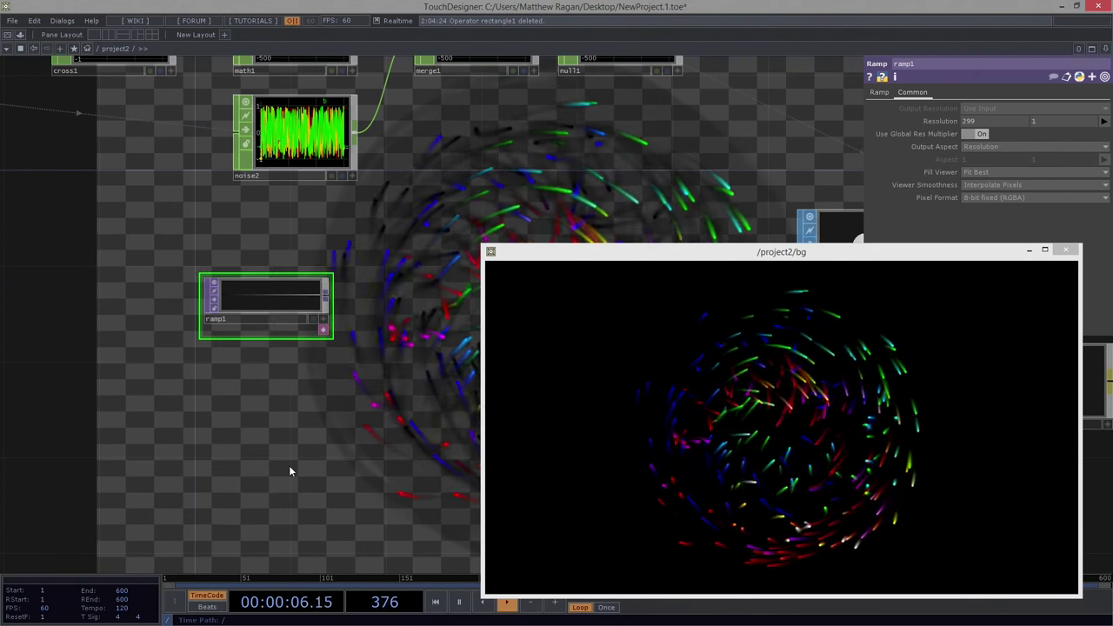
pyautogui.moveTo(260, 241); pyautogui.dragTo(263, 275)
pyautogui.scroll(3, 262, 277)
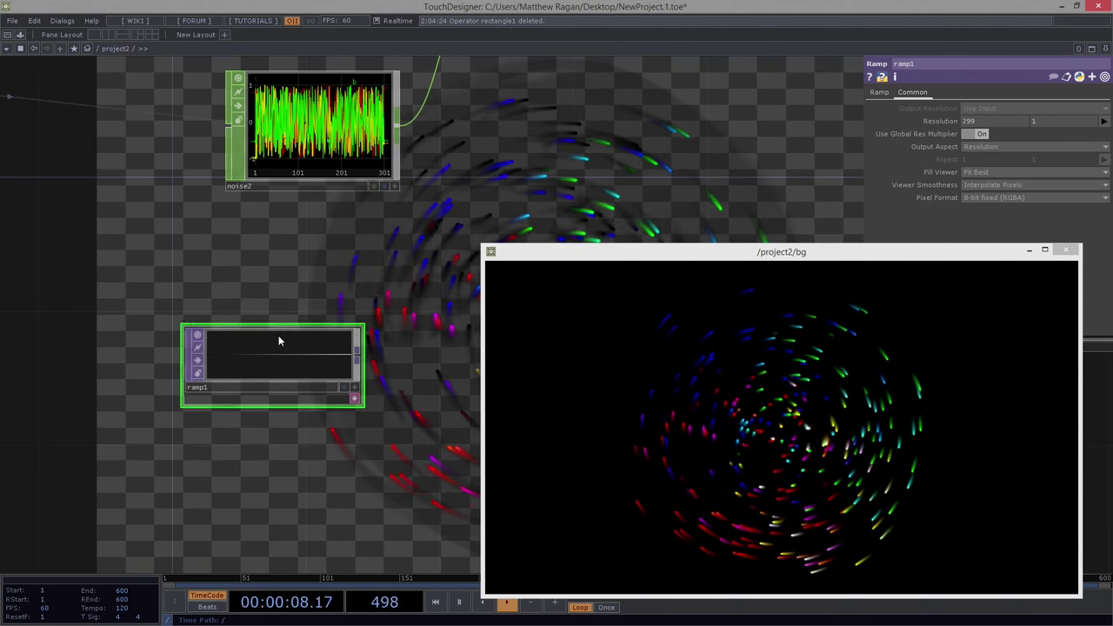
pyautogui.scroll(-3, 330, 281)
pyautogui.moveTo(291, 333); pyautogui.dragTo(179, 314)
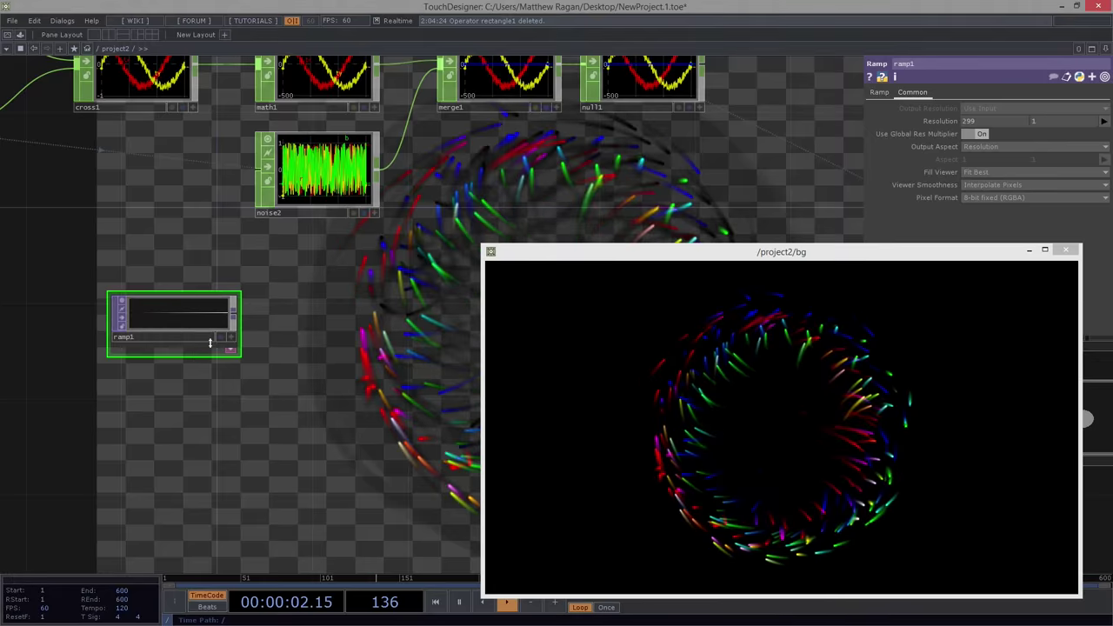
# Colour ramp1 orange at both ends, with hue 27 on the first key, and blue with hue 217 in the middle.
pyautogui.click(879, 92)
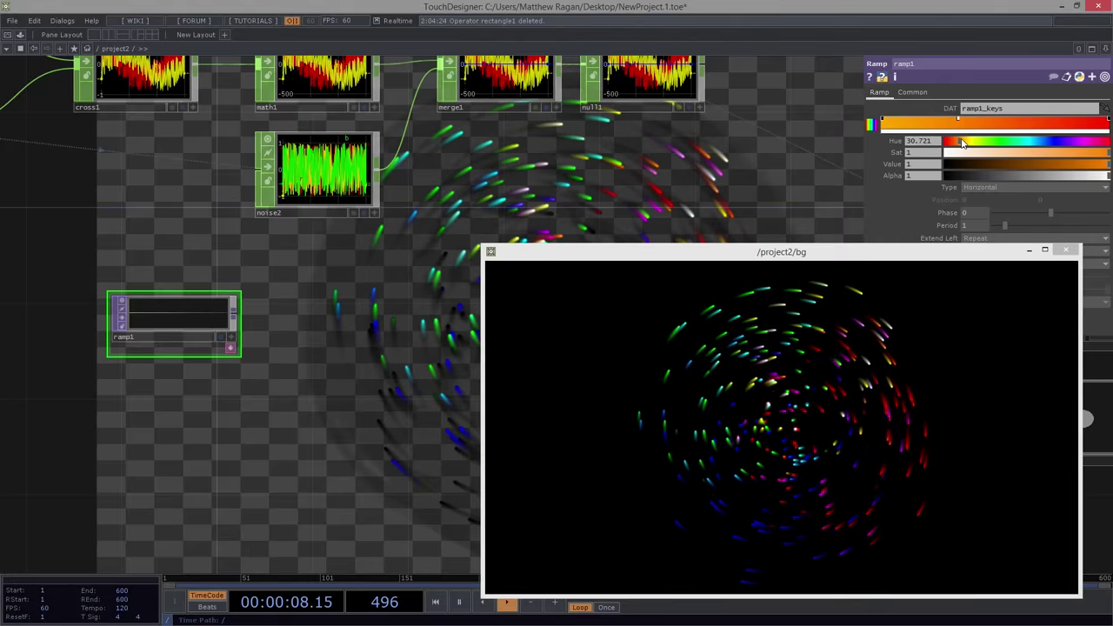
pyautogui.click(883, 122)
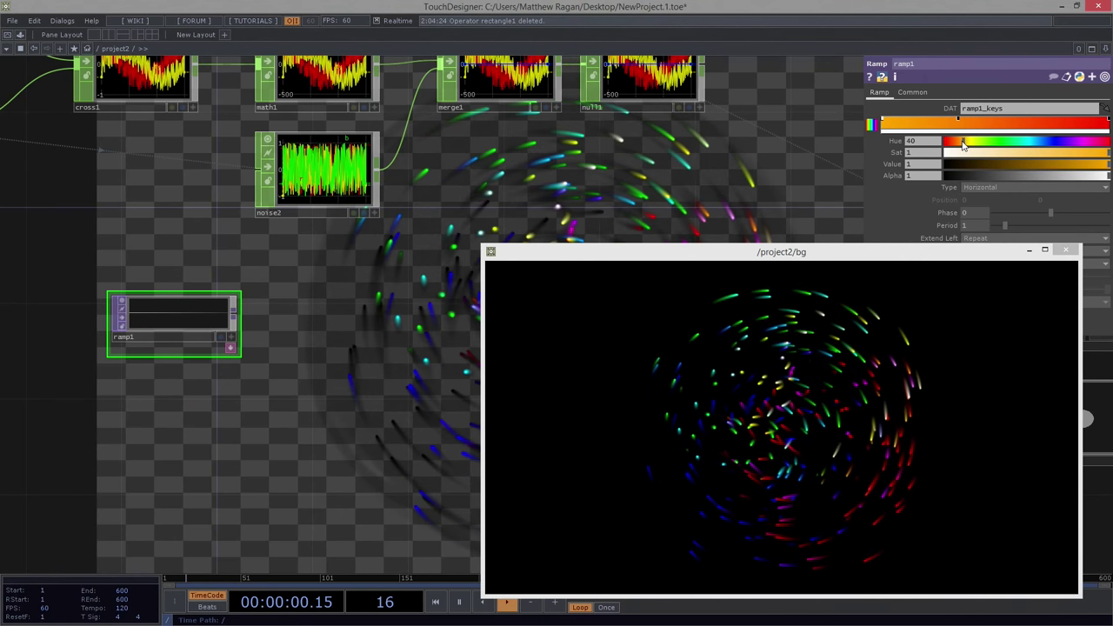
pyautogui.moveTo(962, 142); pyautogui.dragTo(956, 143)
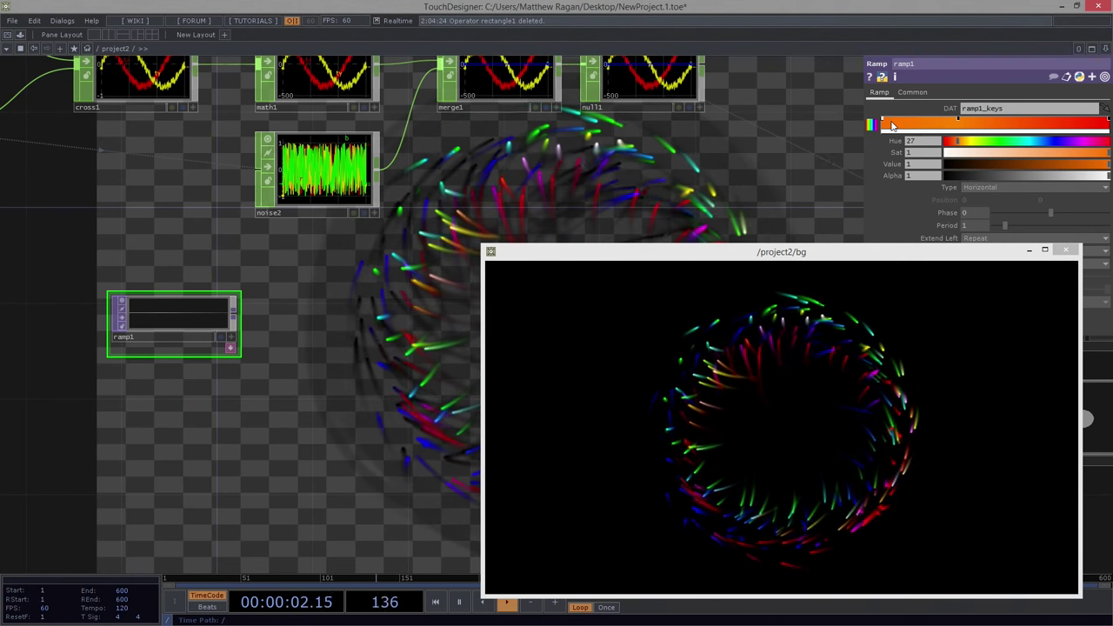
pyautogui.click(897, 125)
pyautogui.moveTo(898, 120); pyautogui.dragTo(1084, 117)
pyautogui.click(1109, 120)
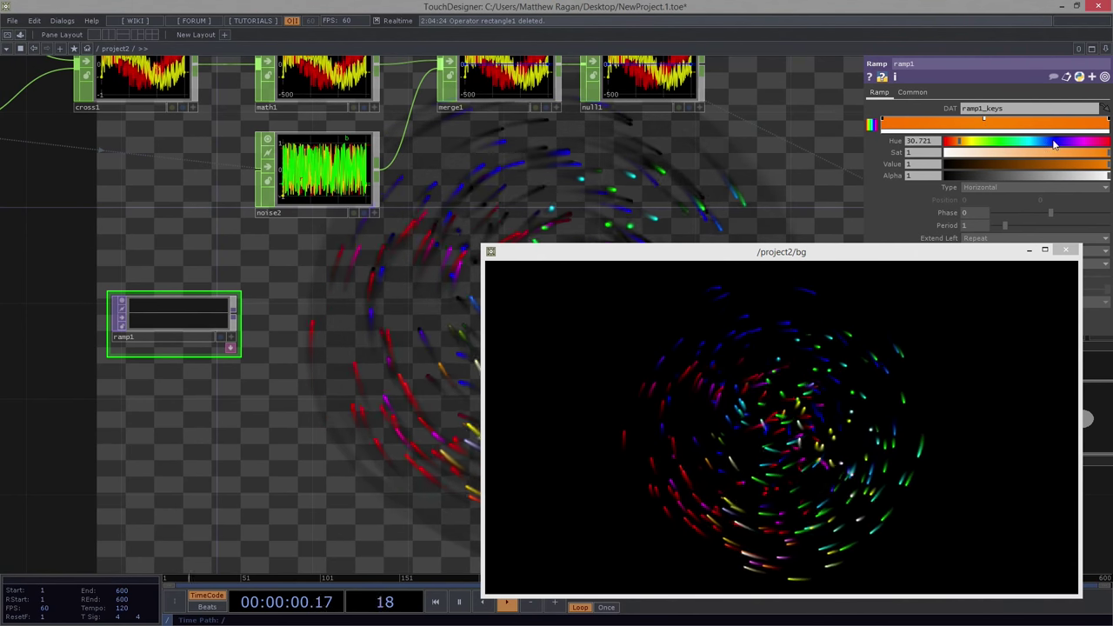
pyautogui.moveTo(1053, 141); pyautogui.dragTo(1045, 146)
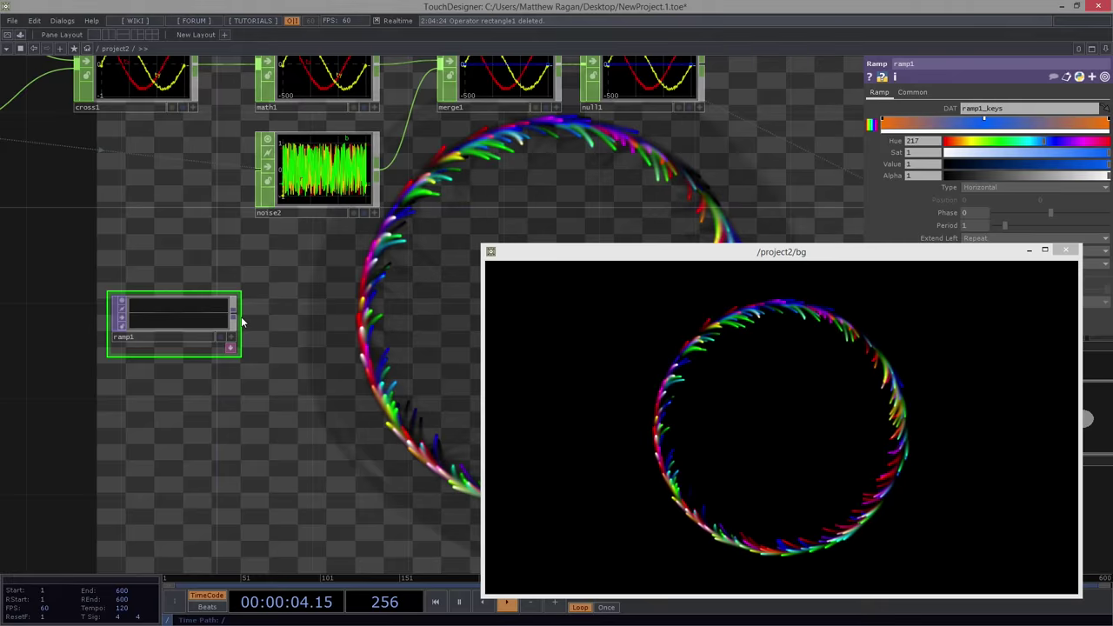
# Convert ramp1 with a TOP to CHOP placed beside it under noise2, and check the new node's channels and sample range.
pyautogui.moveTo(360, 281); pyautogui.dragTo(479, 300)
pyautogui.scroll(2, 335, 332)
pyautogui.scroll(-2, 335, 332)
pyautogui.press('Tab')
pyautogui.click(421, 230)
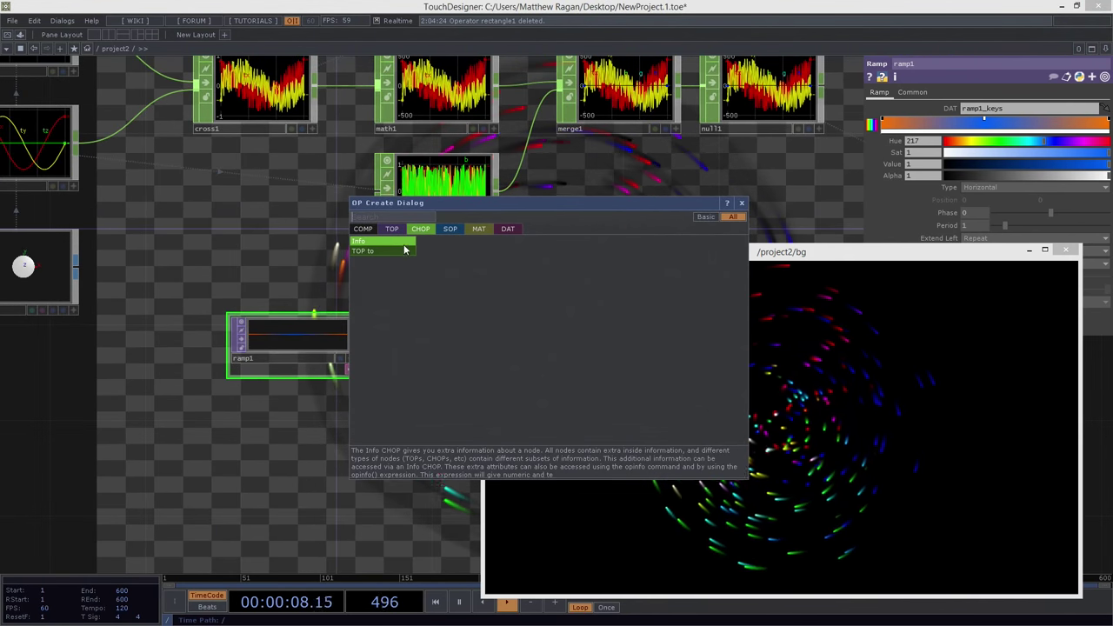
pyautogui.click(403, 251)
pyautogui.click(437, 339)
pyautogui.moveTo(357, 440); pyautogui.dragTo(258, 446)
pyautogui.scroll(2, 321, 368)
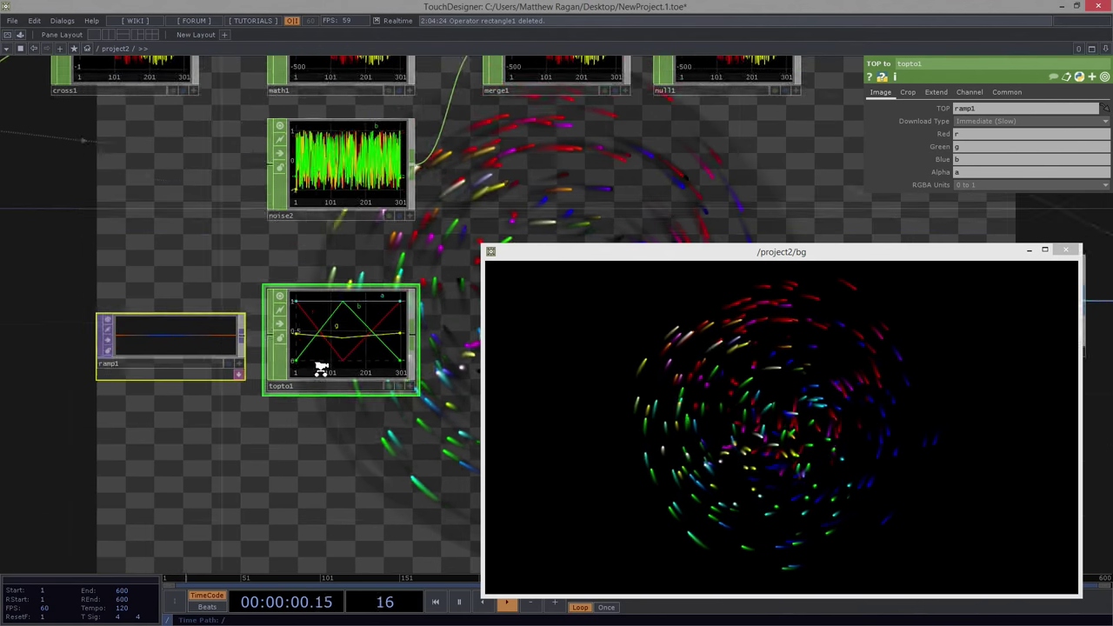
pyautogui.scroll(2, 357, 334)
pyautogui.middleClick(359, 330)
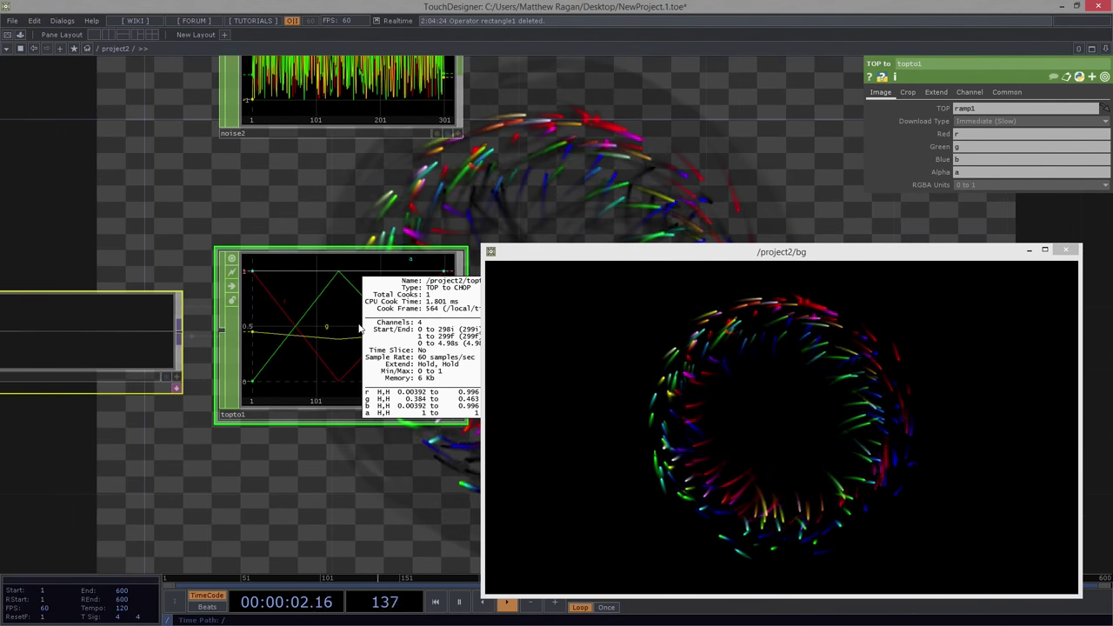
# Move the bg viewer window aside and compare the sample ranges of topto1 and noise1.
pyautogui.moveTo(598, 263); pyautogui.dragTo(655, 268)
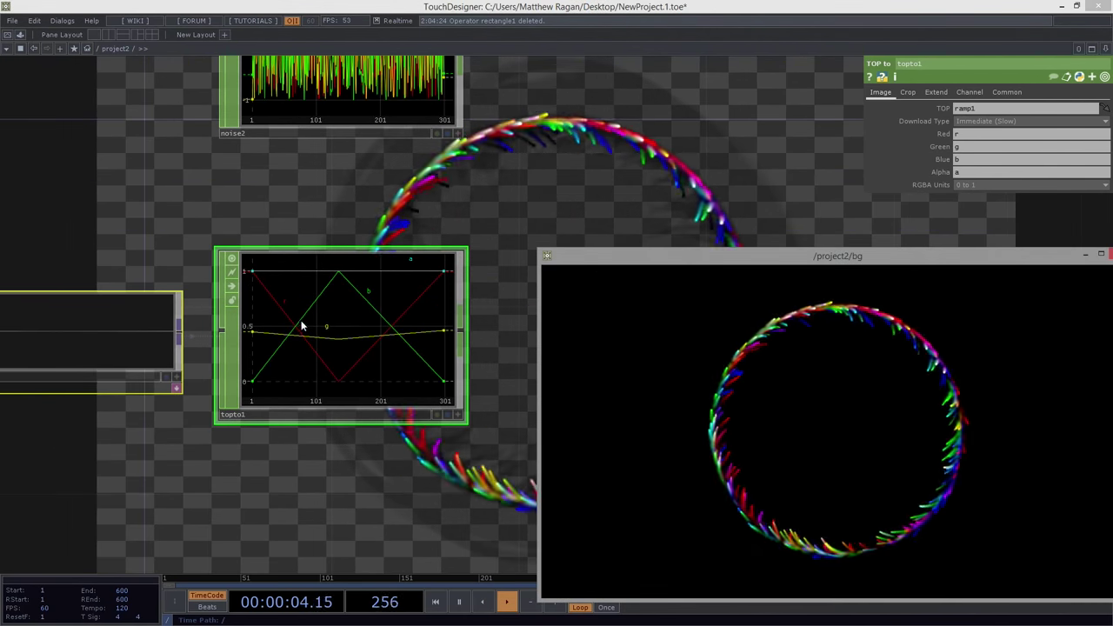
pyautogui.middleClick(343, 322)
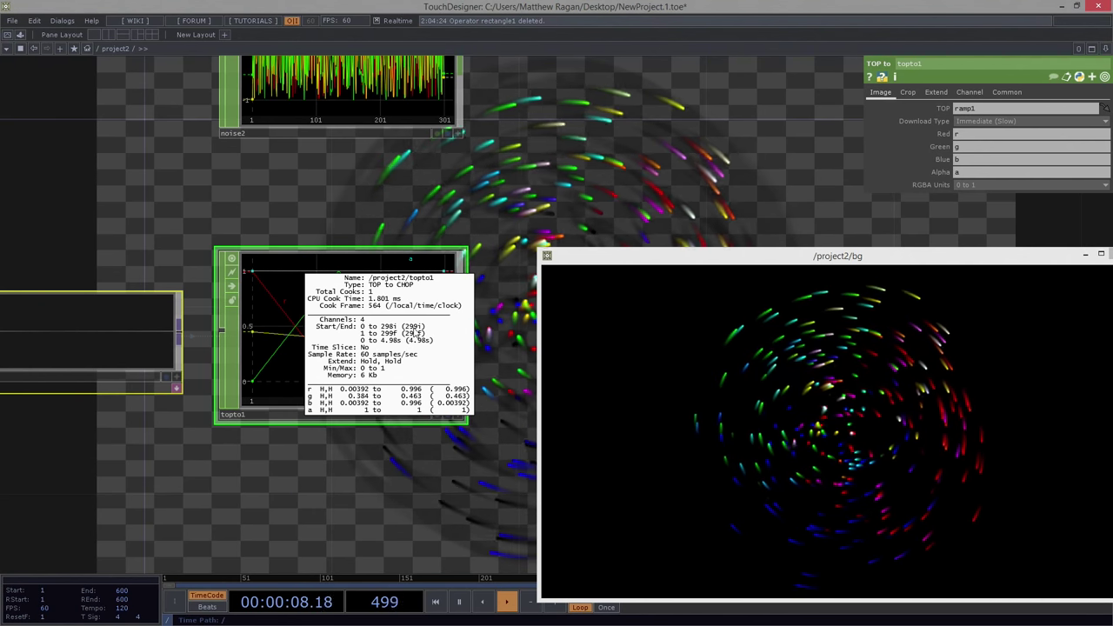
pyautogui.scroll(-4, 173, 196)
pyautogui.middleClick(41, 100)
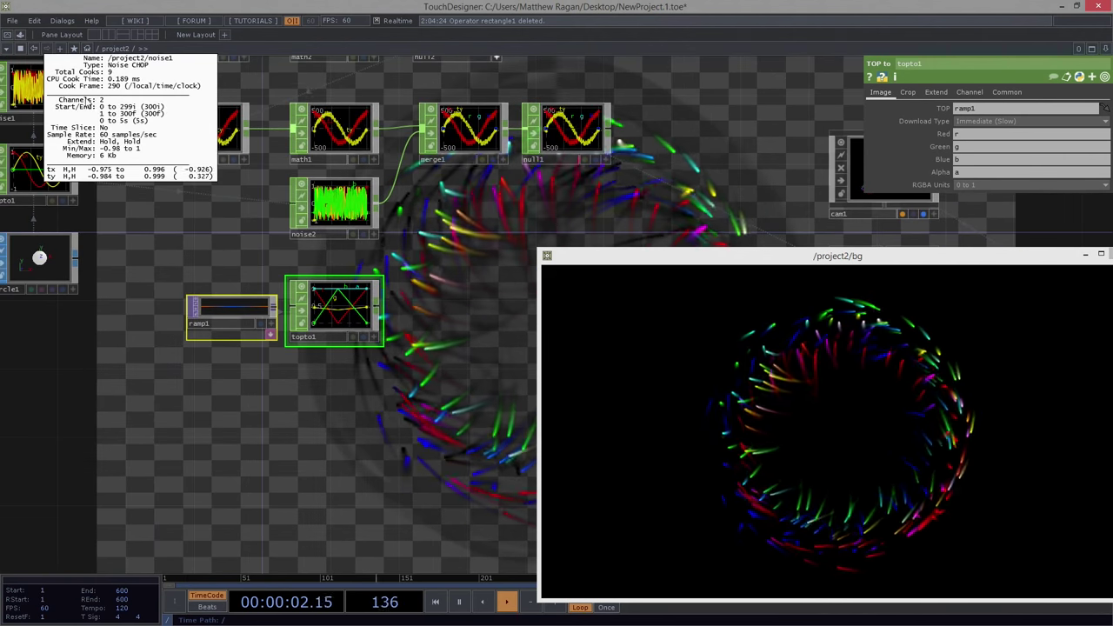
pyautogui.scroll(5, 209, 261)
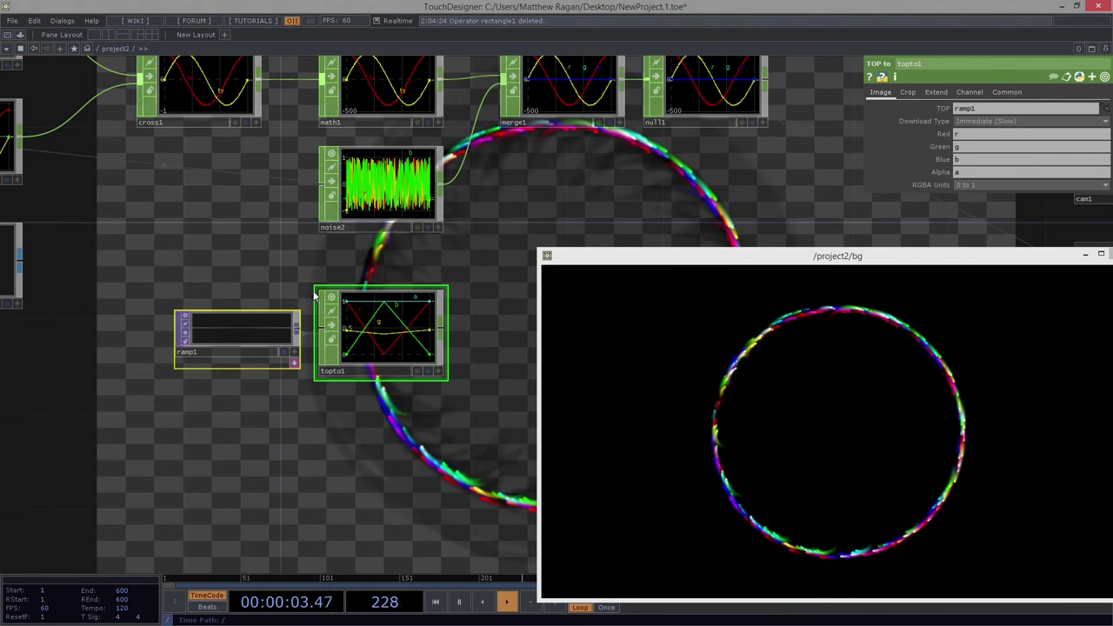
pyautogui.middleClick(389, 321)
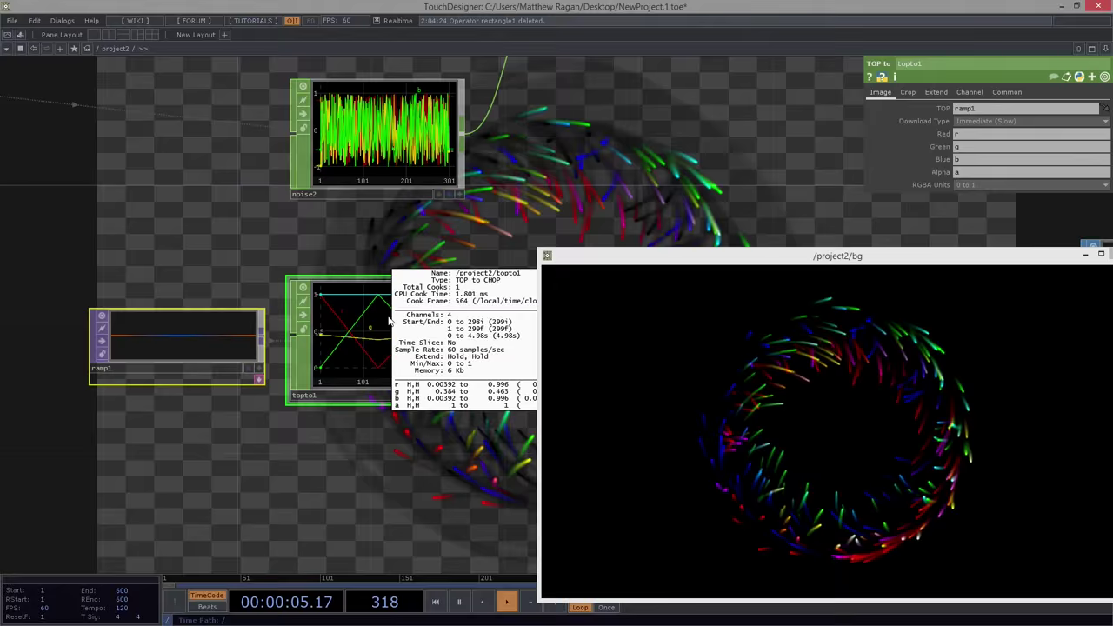
# Set ramp1's horizontal resolution to 300 and check topto1's sample range again.
pyautogui.click(152, 334)
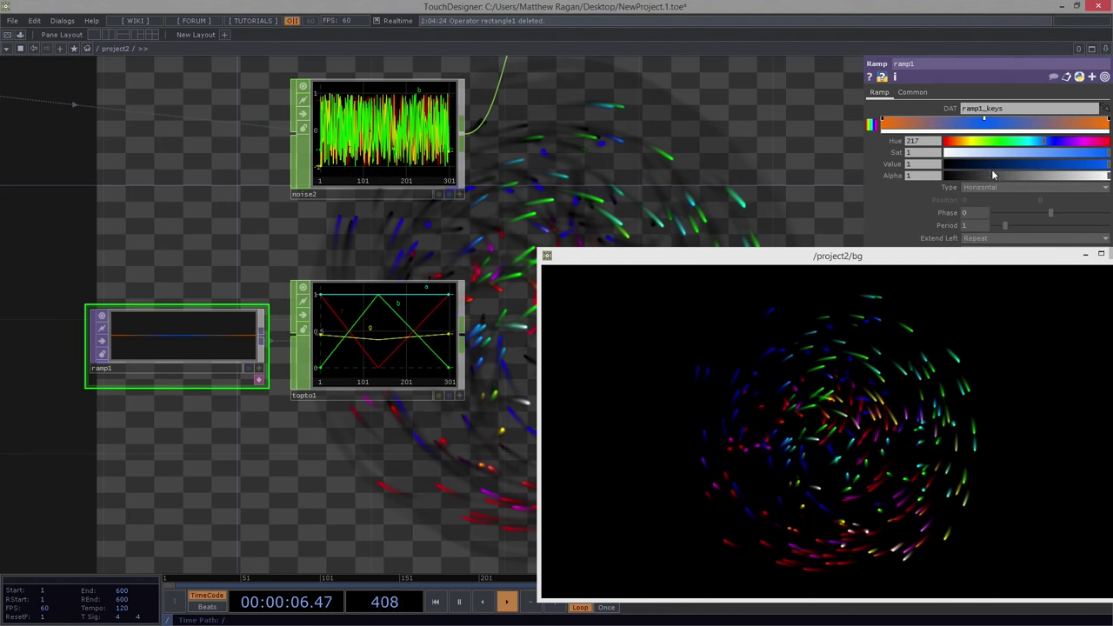
pyautogui.click(913, 92)
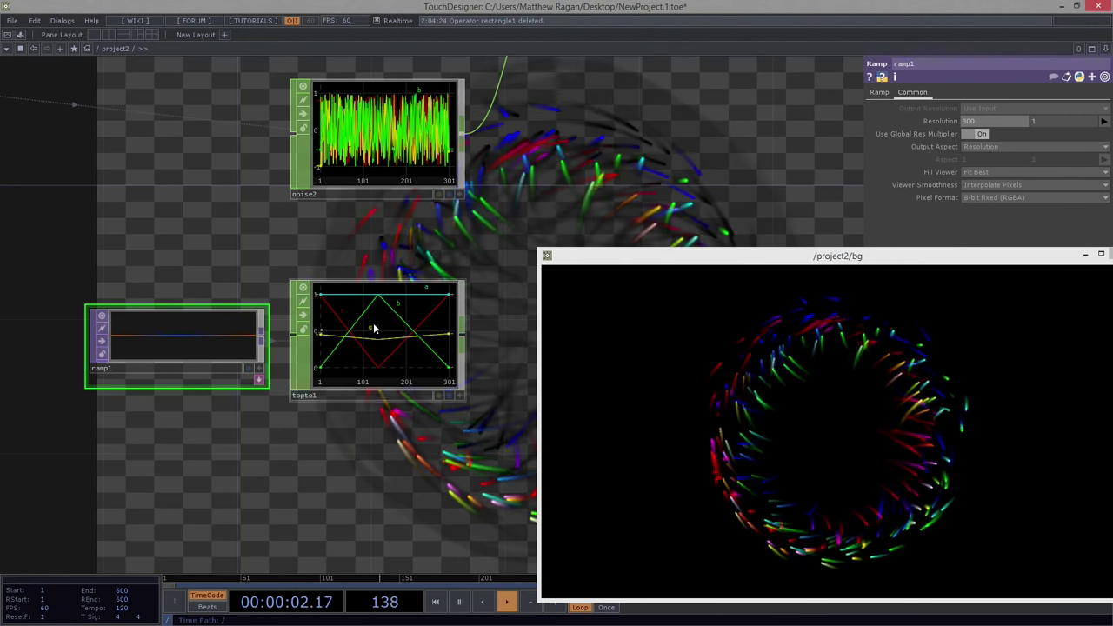
pyautogui.middleClick(404, 326)
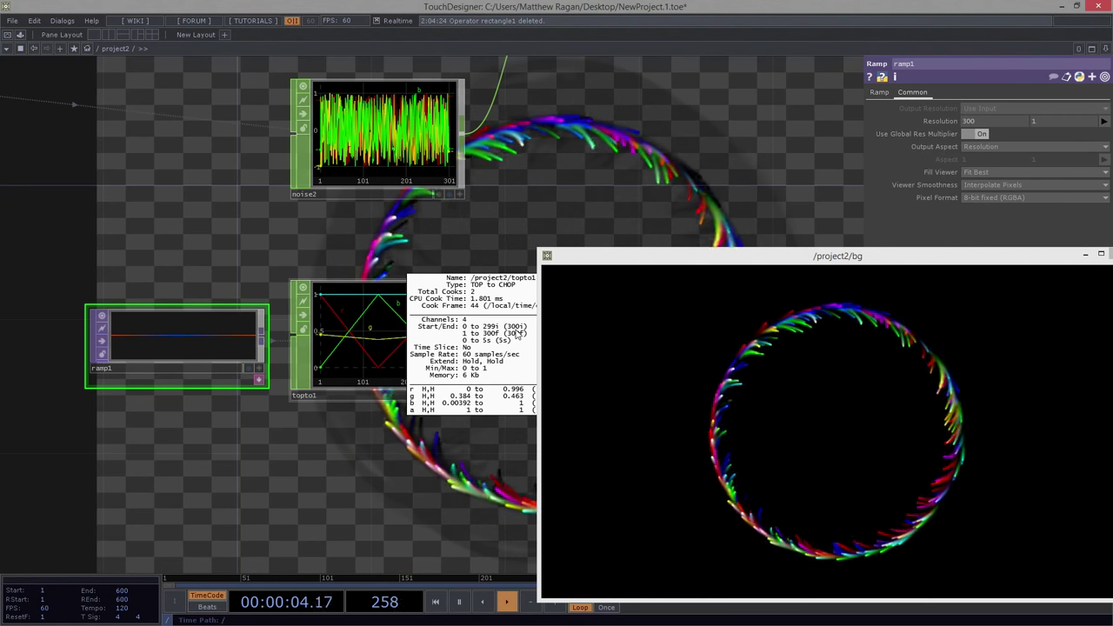
# Insert a Null CHOP on the wire between noise2 and merge1, placing it beside noise2.
pyautogui.scroll(4, 338, 405)
pyautogui.moveTo(343, 220); pyautogui.dragTo(346, 293)
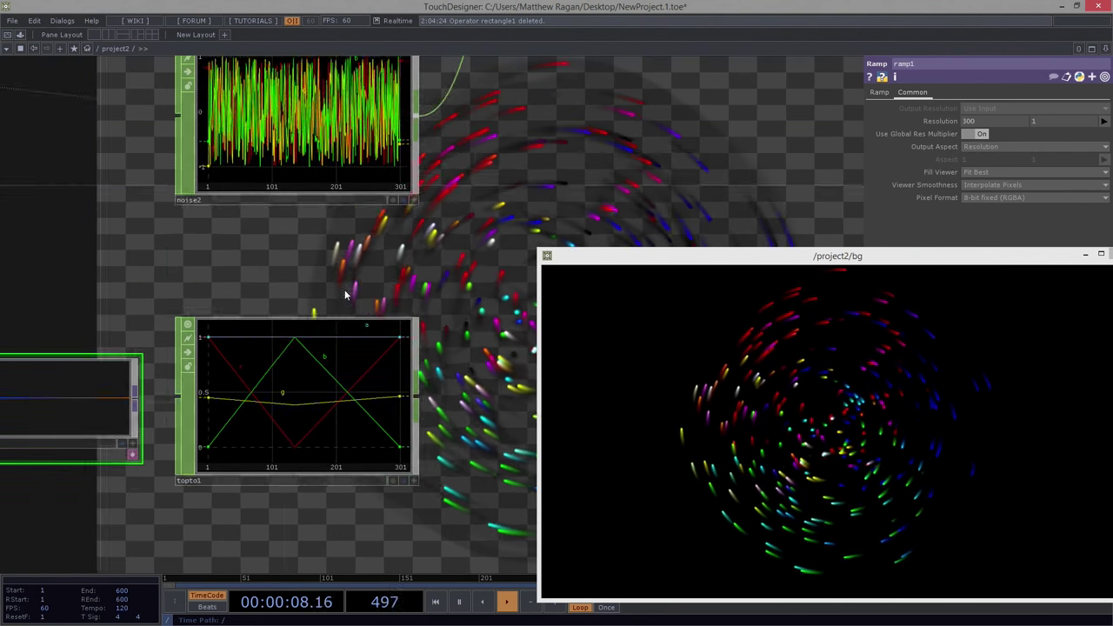
pyautogui.scroll(-3, 335, 335)
pyautogui.moveTo(426, 169); pyautogui.dragTo(401, 276)
pyautogui.rightClick(401, 263)
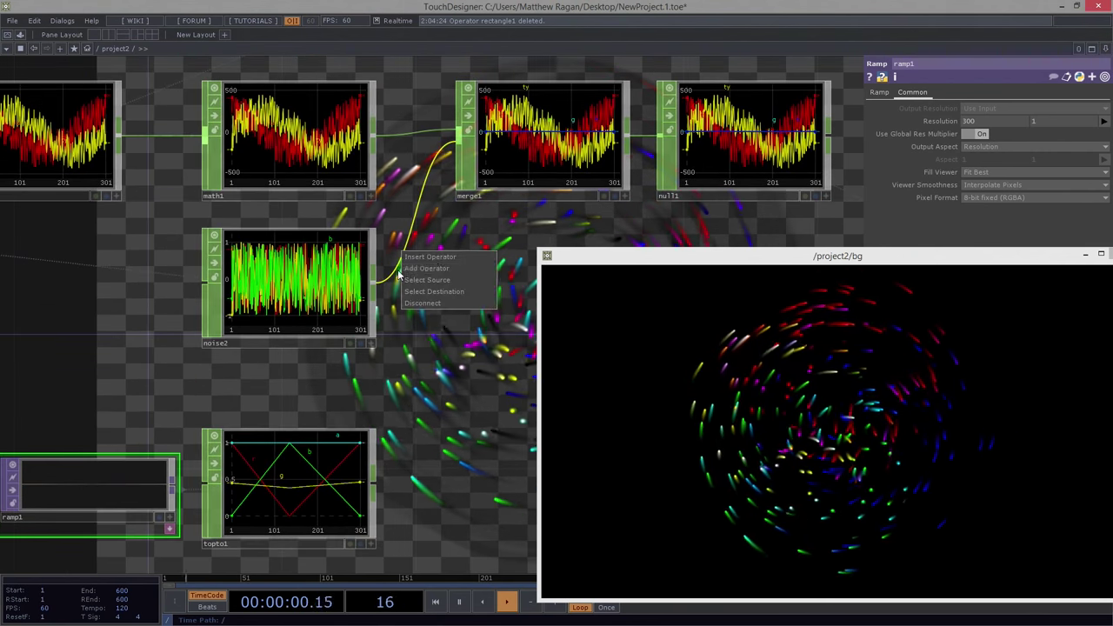
pyautogui.click(439, 264)
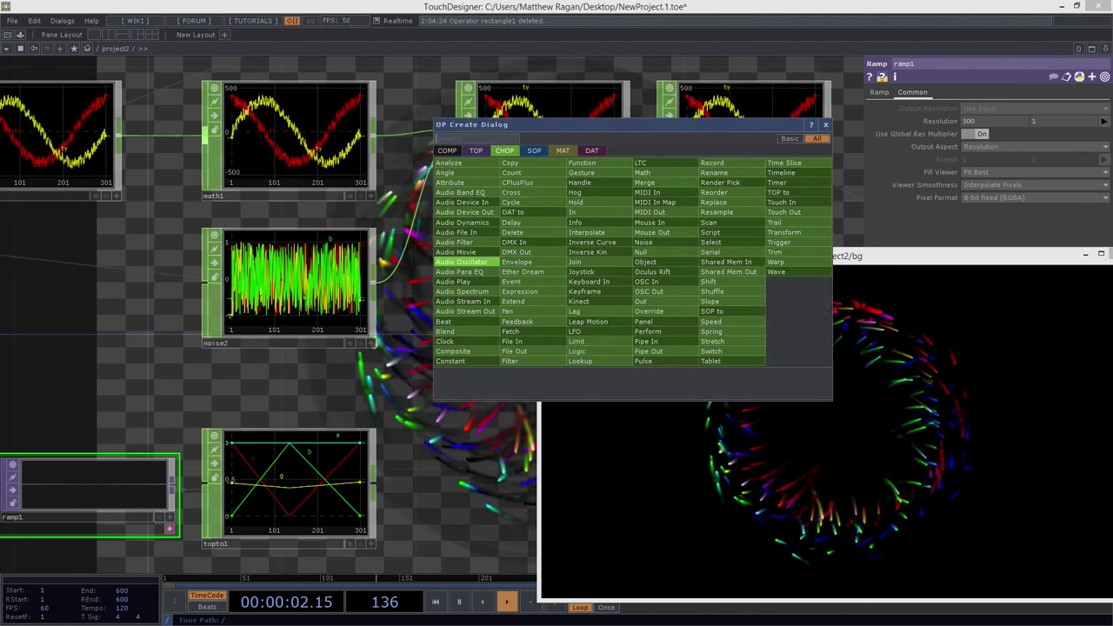
pyautogui.write('nul')
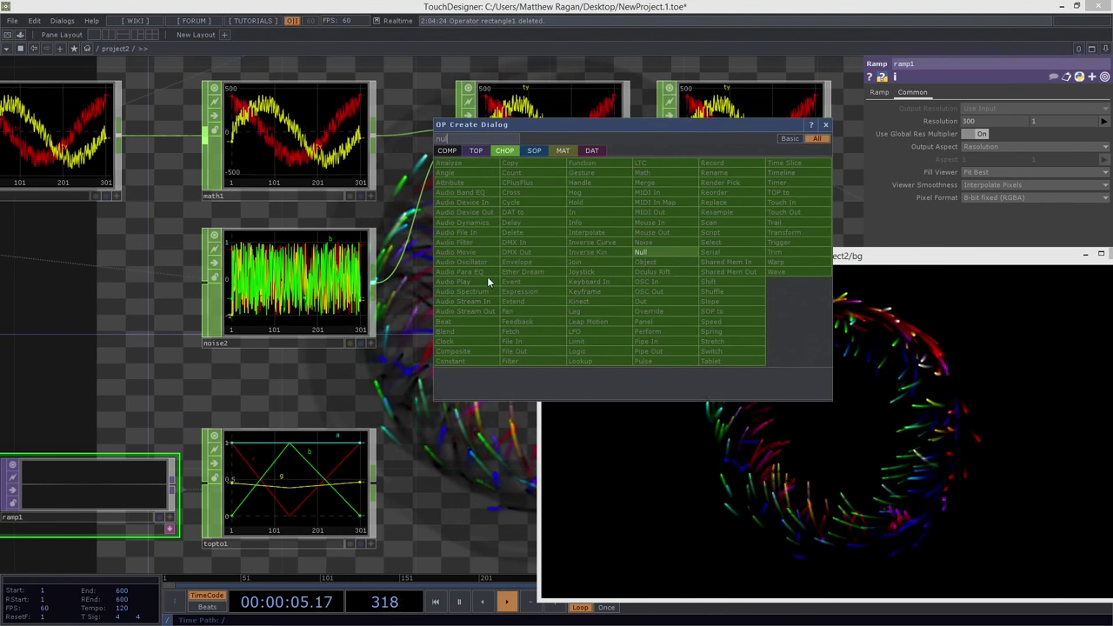
pyautogui.click(659, 256)
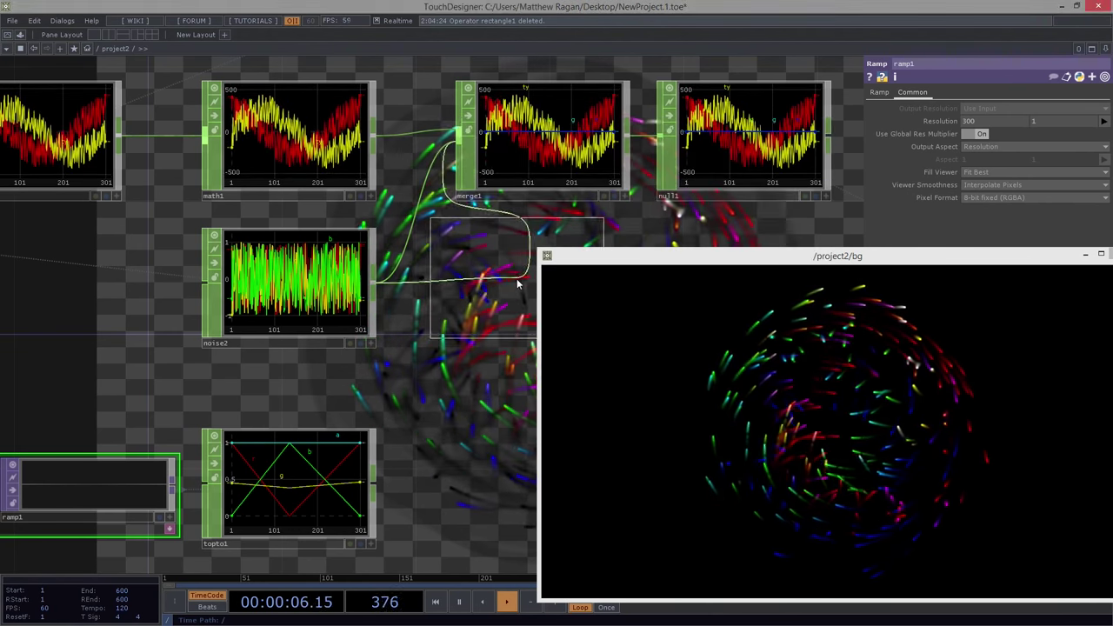
pyautogui.click(474, 304)
# Shift noise2 and the new null further back in the network, and feed the null from topto1 instead of noise2.
pyautogui.moveTo(307, 298); pyautogui.dragTo(185, 299)
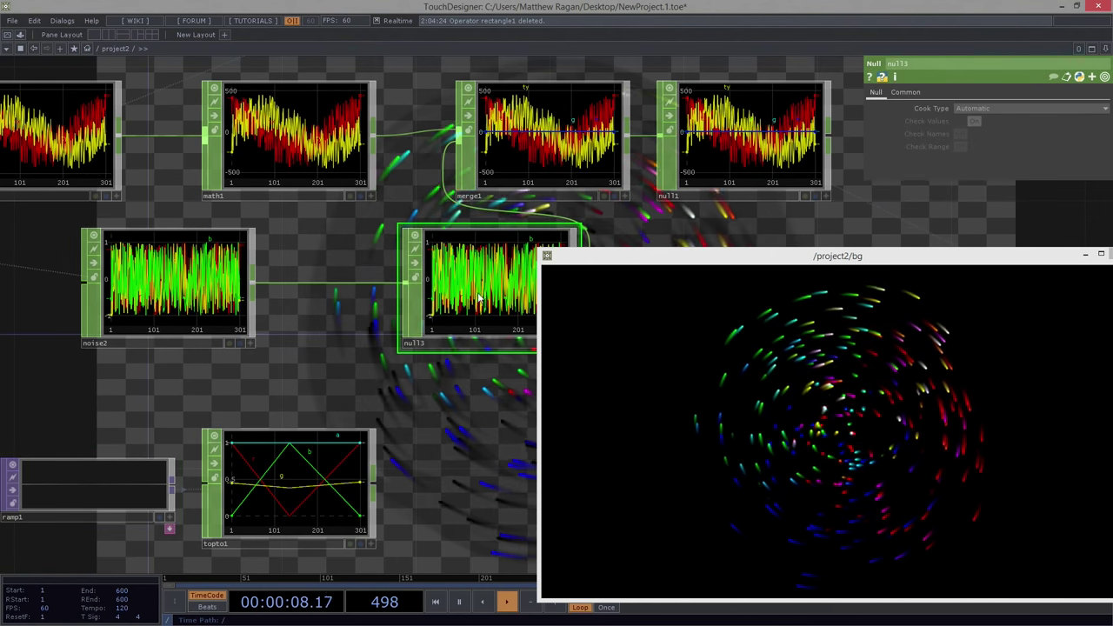
pyautogui.moveTo(484, 300); pyautogui.dragTo(375, 302)
pyautogui.moveTo(362, 401); pyautogui.dragTo(489, 401)
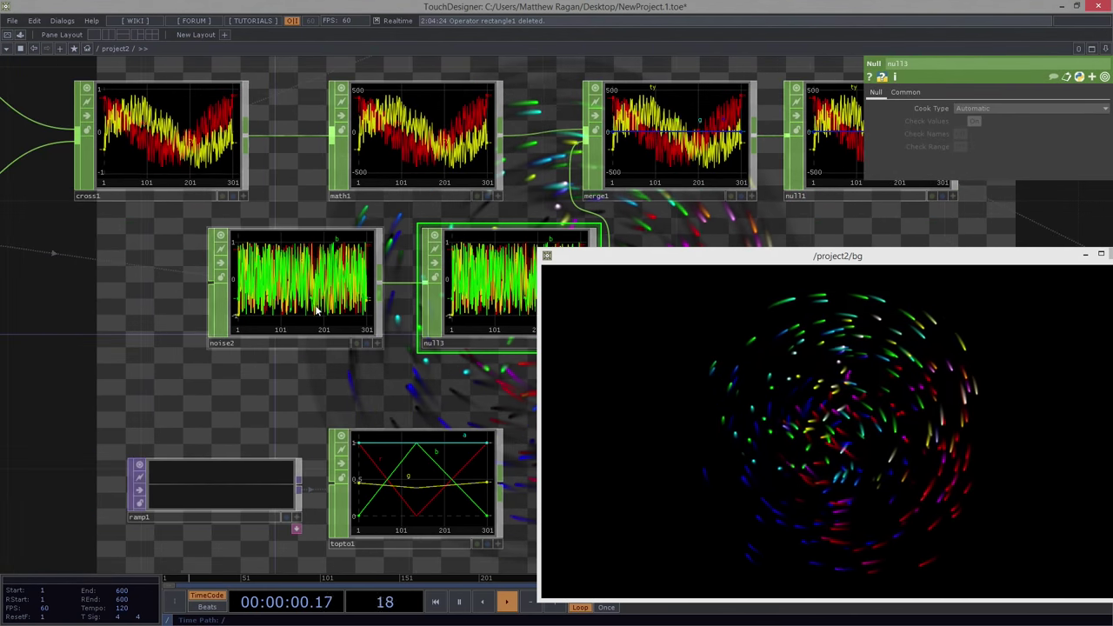
pyautogui.moveTo(296, 304); pyautogui.dragTo(162, 304)
pyautogui.moveTo(501, 484); pyautogui.dragTo(424, 283)
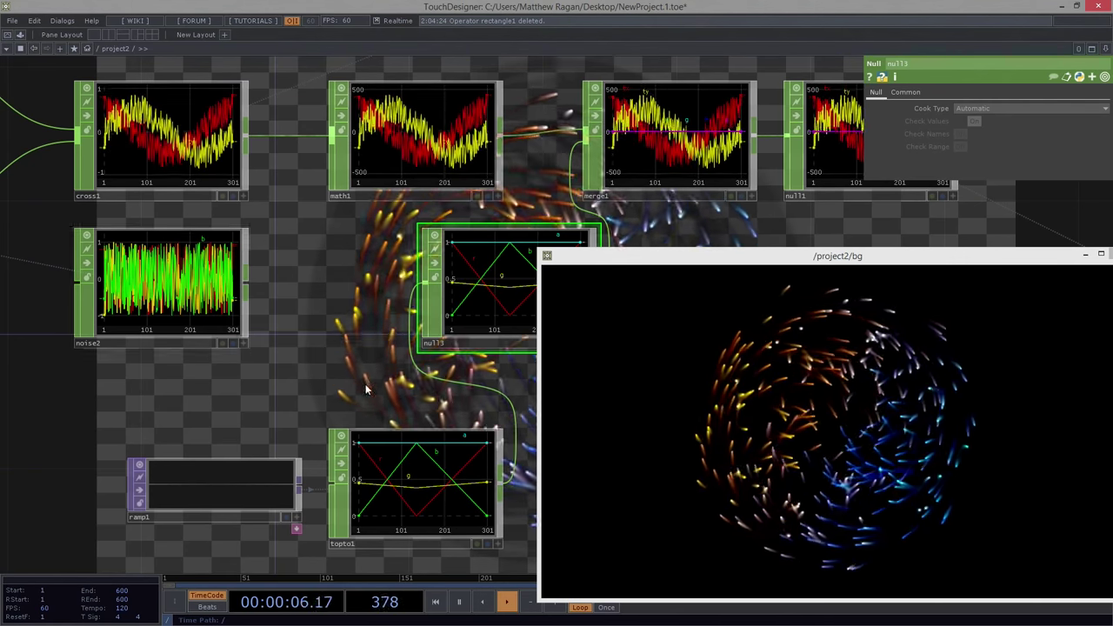
# Set the operand of comp1, the composite before bg, to Over.
pyautogui.scroll(-5, 617, 200)
pyautogui.moveTo(616, 200); pyautogui.dragTo(238, 129)
pyautogui.scroll(3, 308, 228)
pyautogui.moveTo(478, 129); pyautogui.dragTo(284, 114)
pyautogui.scroll(3, 348, 174)
pyautogui.moveTo(348, 174); pyautogui.dragTo(177, 147)
pyautogui.scroll(3, 245, 119)
pyautogui.moveTo(244, 119); pyautogui.dragTo(114, 105)
pyautogui.moveTo(609, 192); pyautogui.dragTo(212, 132)
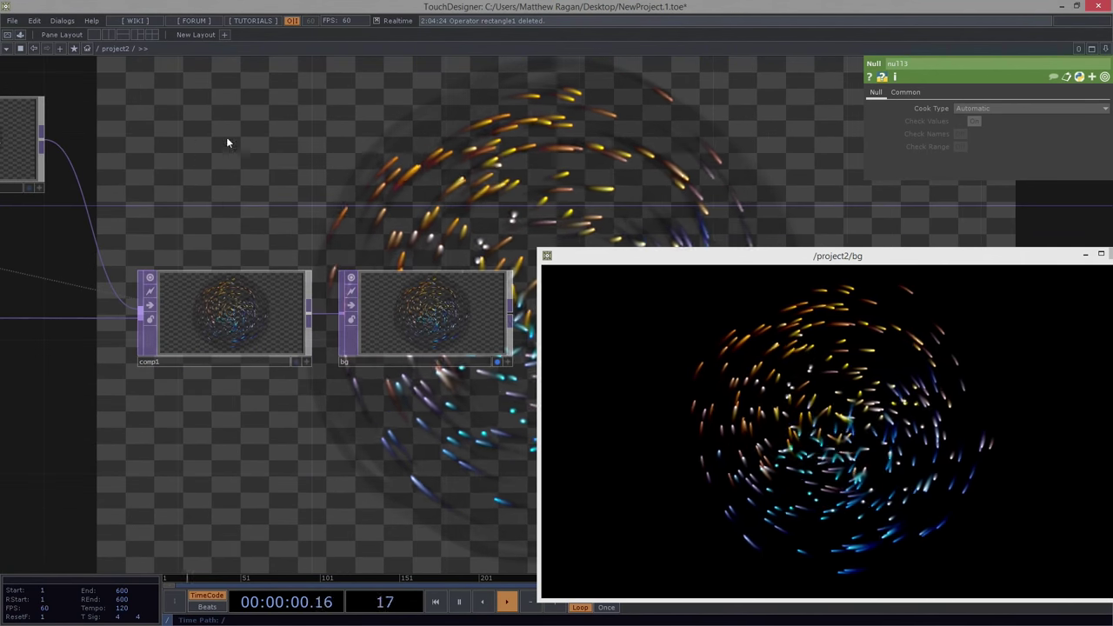
pyautogui.click(239, 326)
pyautogui.click(970, 109)
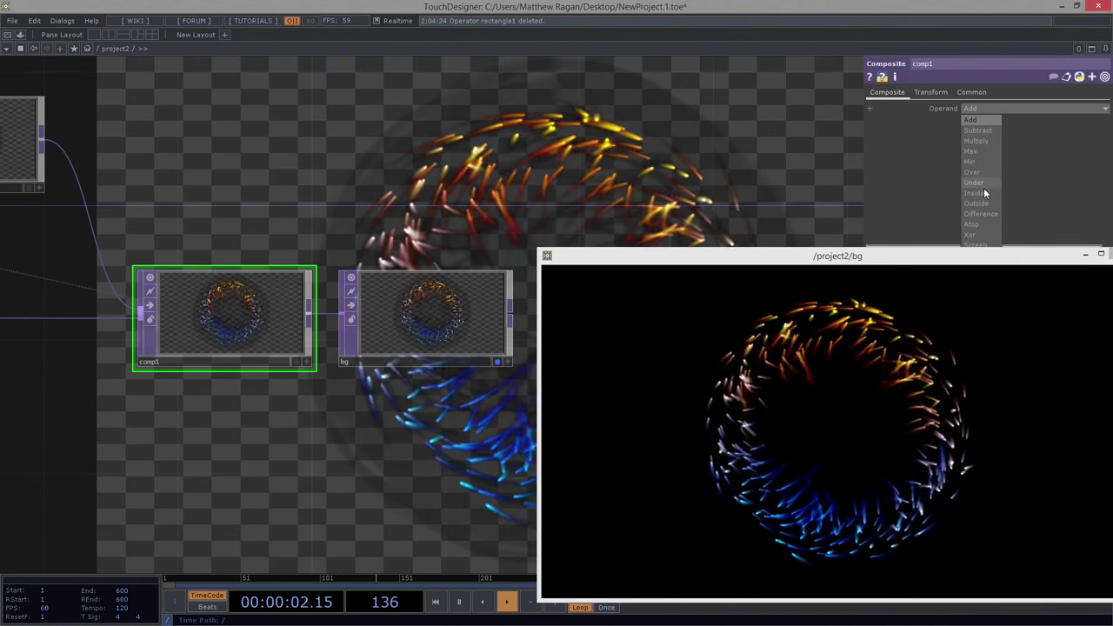
pyautogui.click(986, 174)
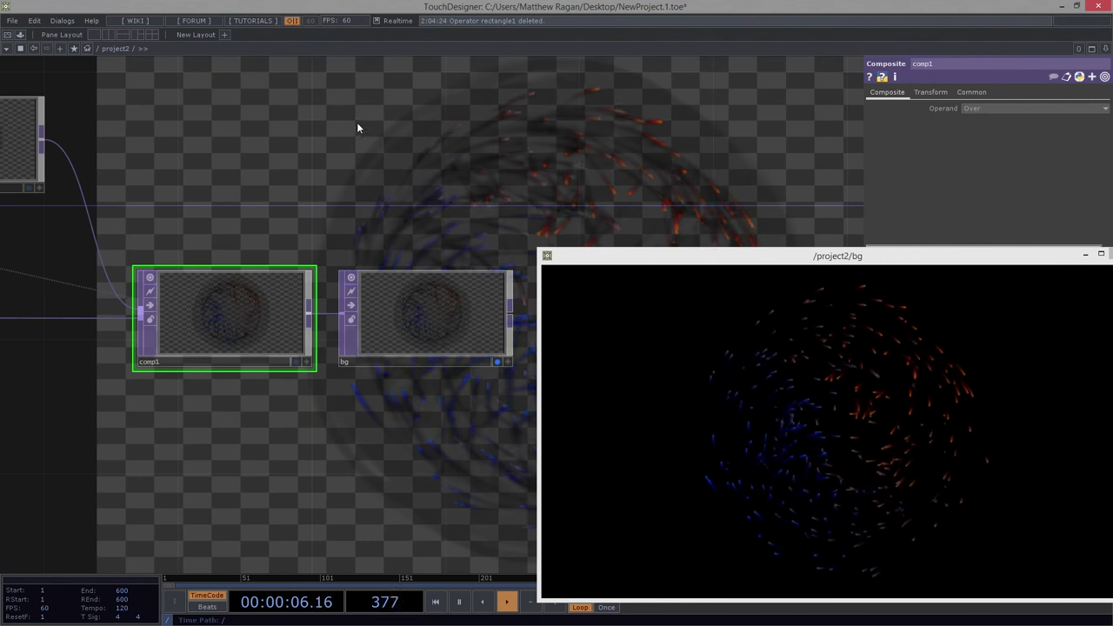
# Raise the constant1 material's alpha to 1, and pause and resume the timeline to inspect the particles' colours.
pyautogui.moveTo(360, 130); pyautogui.dragTo(461, 306)
pyautogui.scroll(-3, 460, 306)
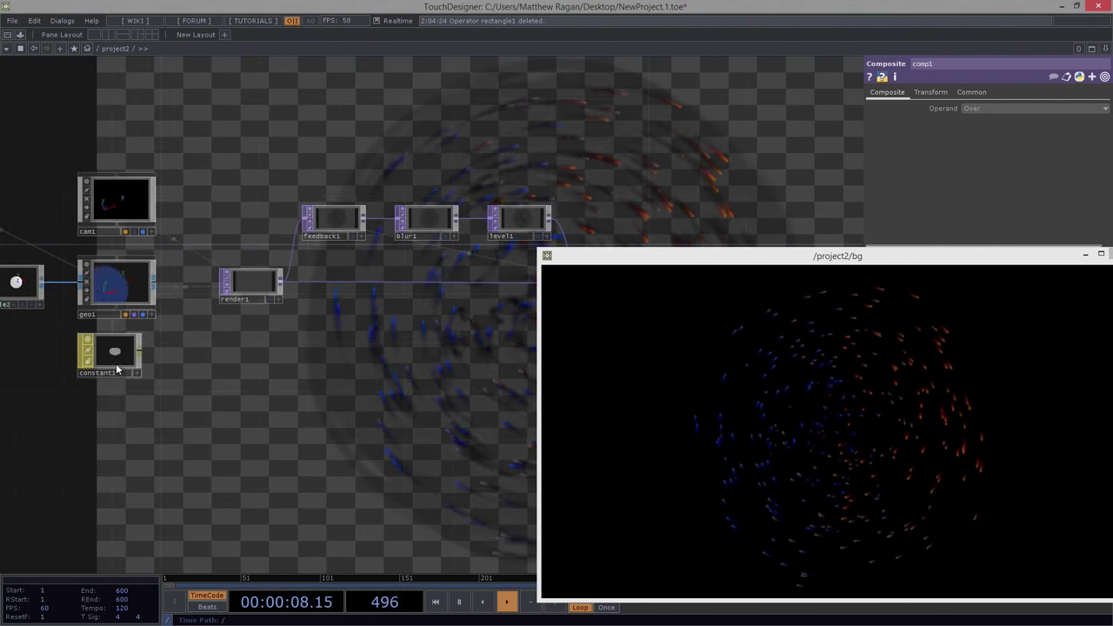
pyautogui.click(109, 352)
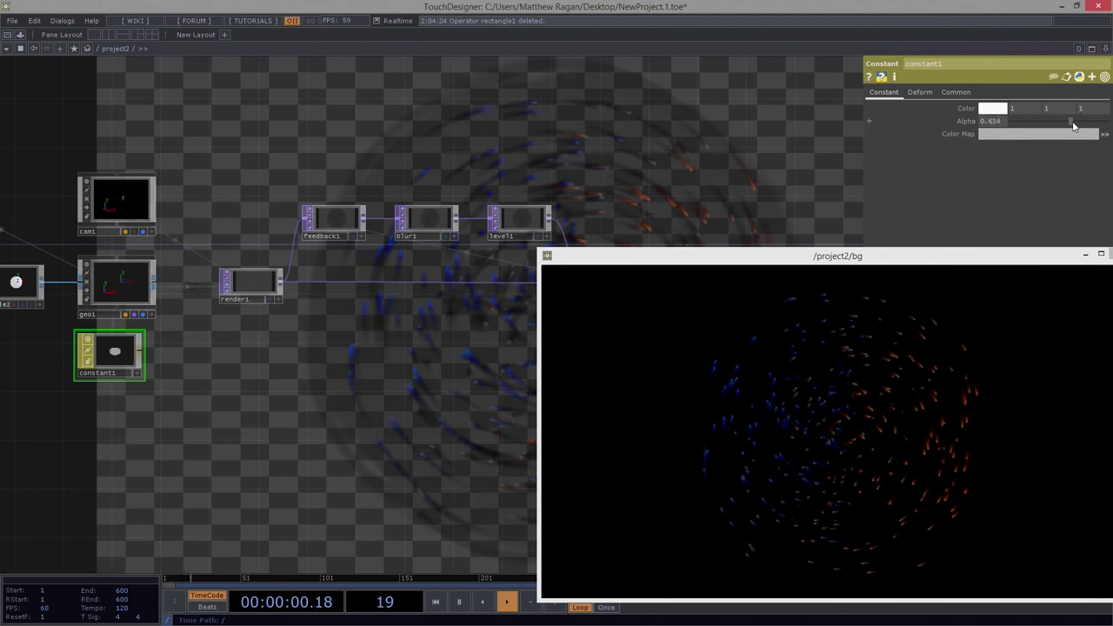
pyautogui.moveTo(1073, 127); pyautogui.dragTo(1097, 124)
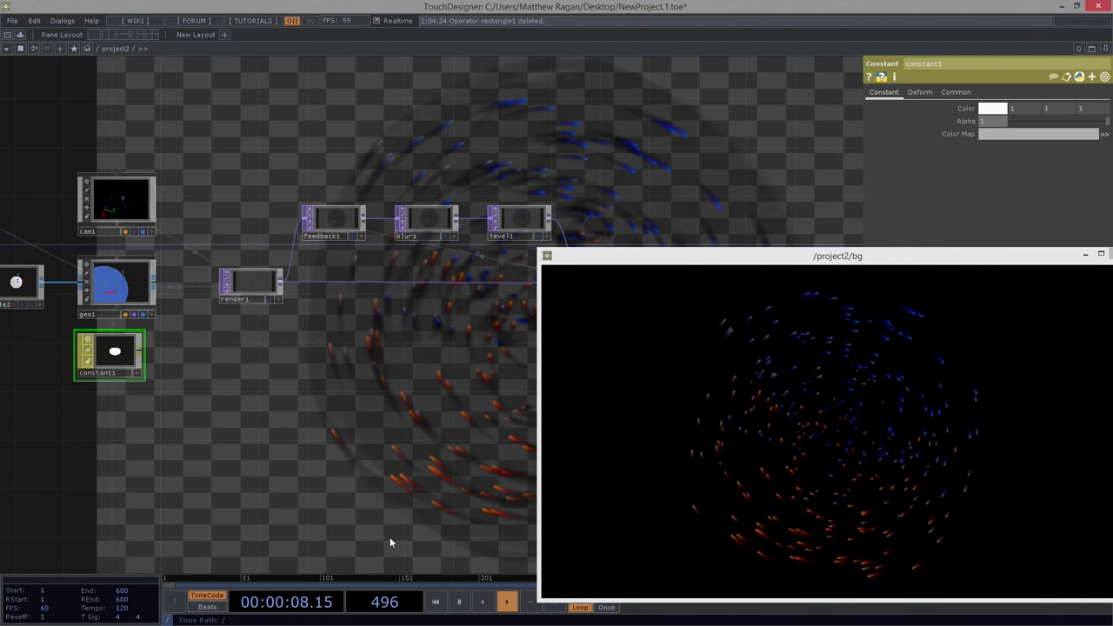
pyautogui.click(460, 603)
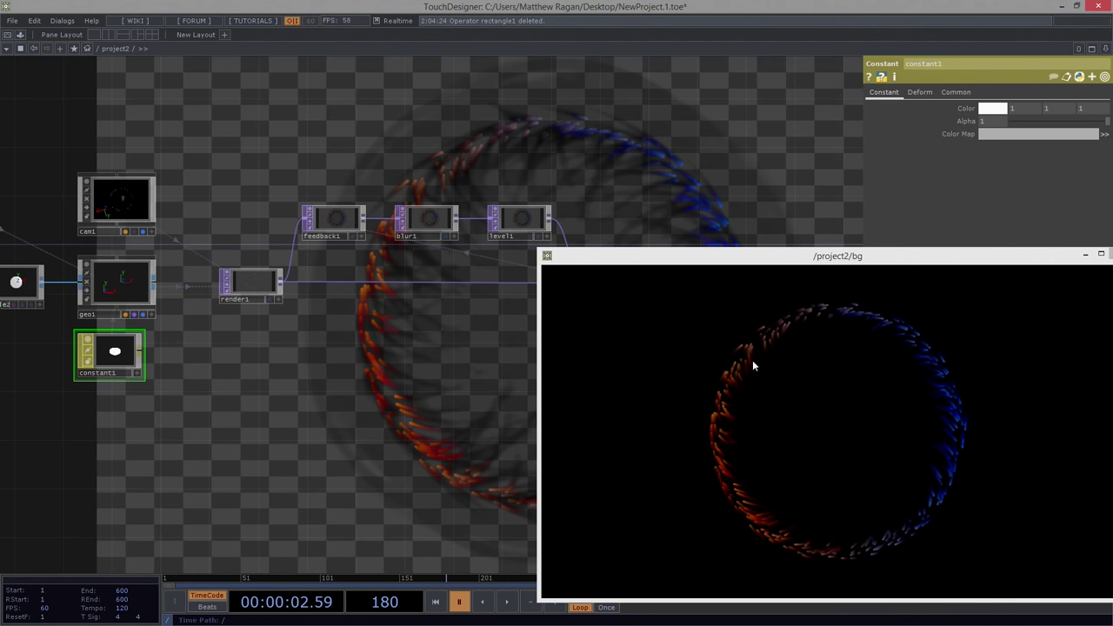
pyautogui.click(508, 603)
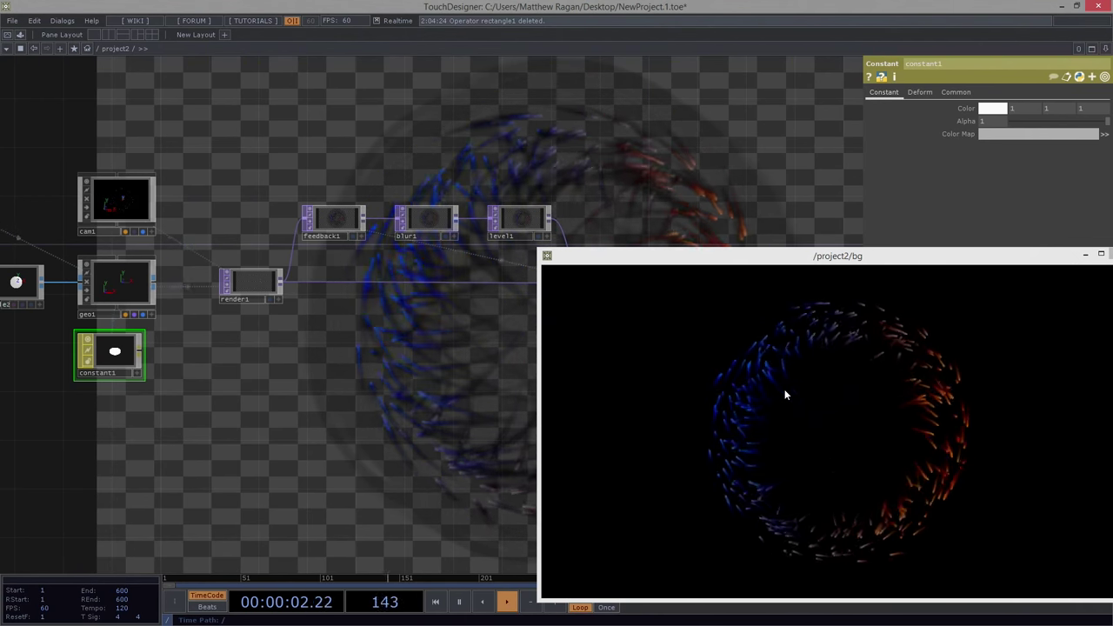
# Try other period and phase values on ramp1, undoing the period change.
pyautogui.moveTo(429, 349); pyautogui.dragTo(617, 354)
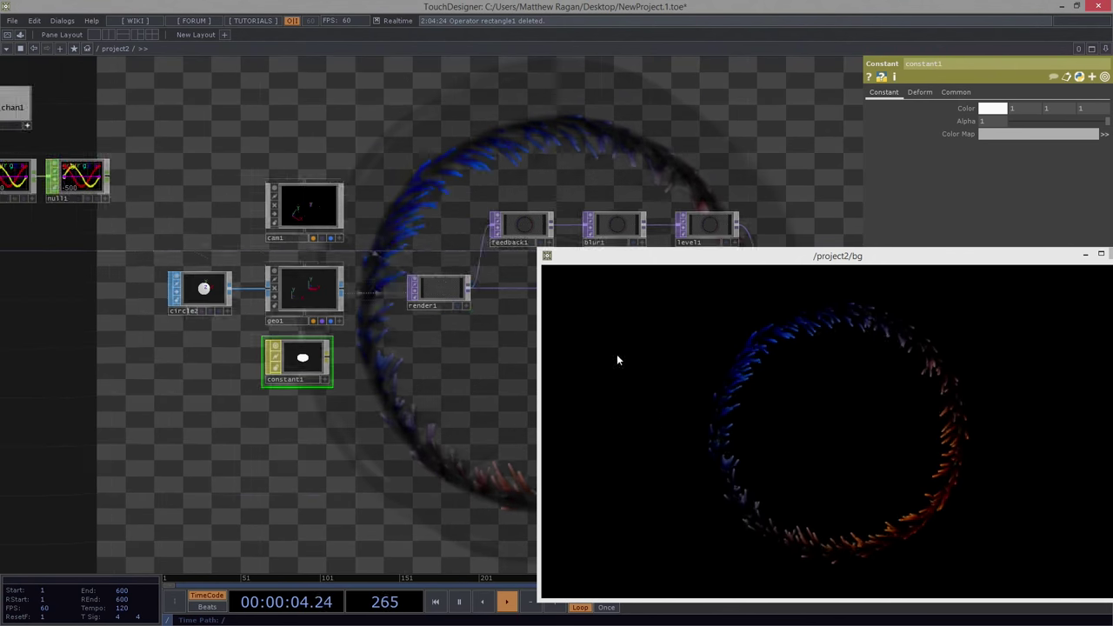
pyautogui.scroll(-5, 617, 354)
pyautogui.scroll(8, 357, 346)
pyautogui.moveTo(521, 368); pyautogui.dragTo(777, 282)
pyautogui.moveTo(137, 386); pyautogui.dragTo(162, 388)
pyautogui.click(174, 235)
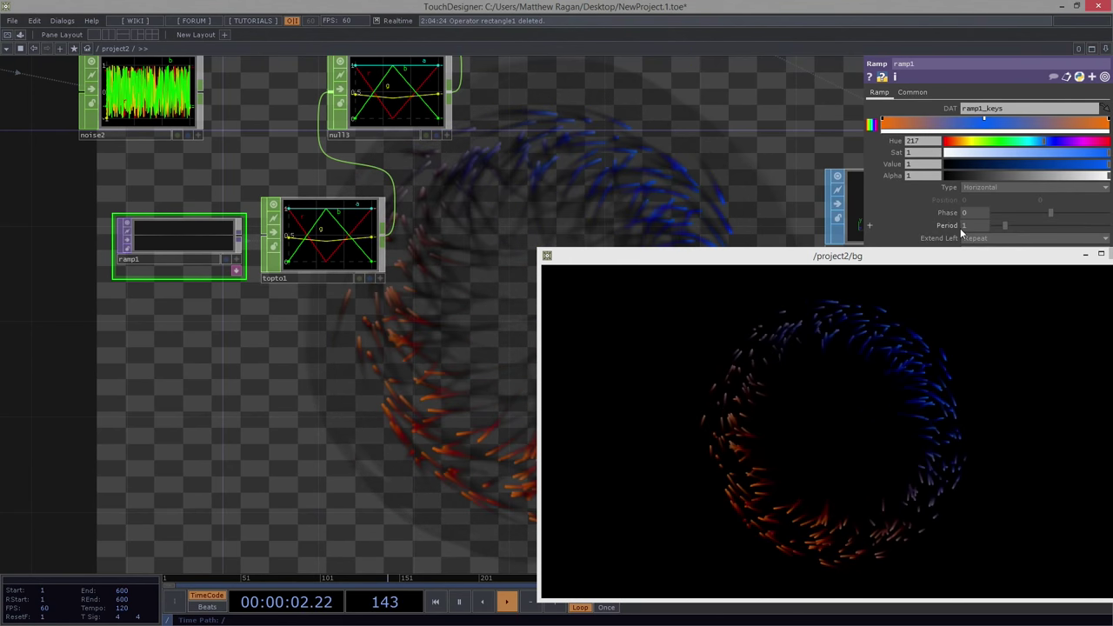
pyautogui.moveTo(1005, 225); pyautogui.dragTo(984, 237)
pyautogui.hotkey('ctrl', 'z')
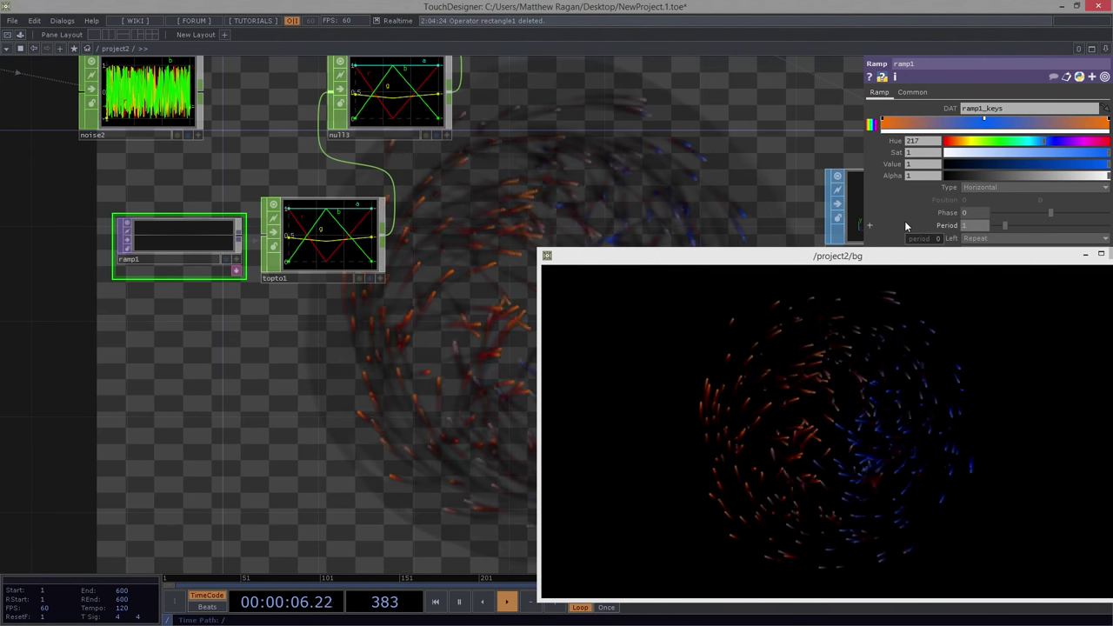
pyautogui.moveTo(1051, 212); pyautogui.dragTo(1071, 218)
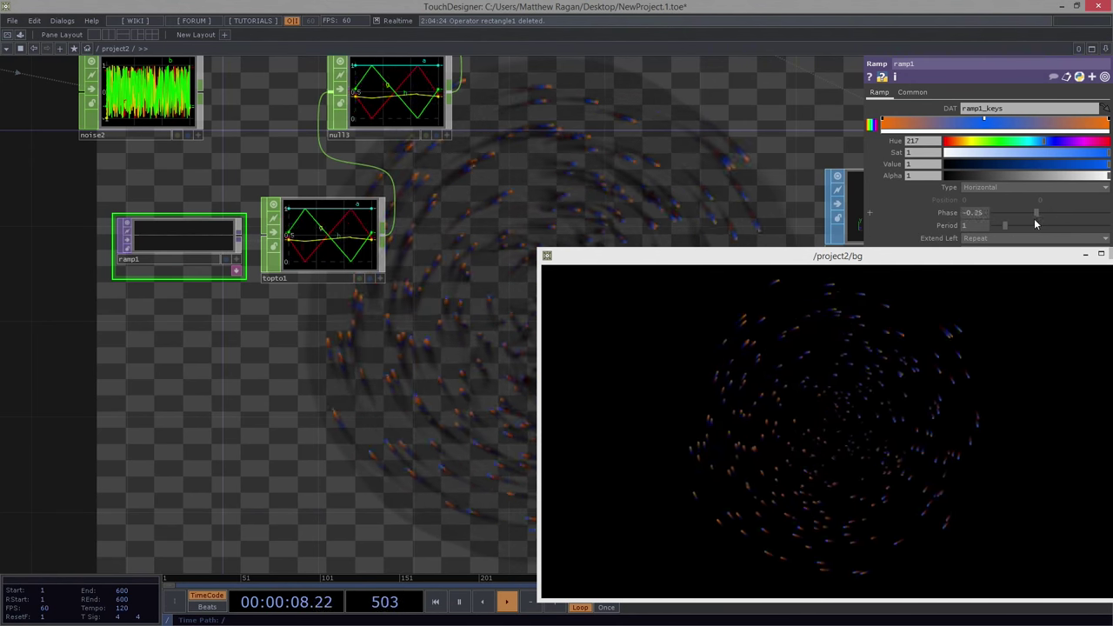
# Drive ramp1's phase with the expression absTime.seconds.
pyautogui.click(948, 213)
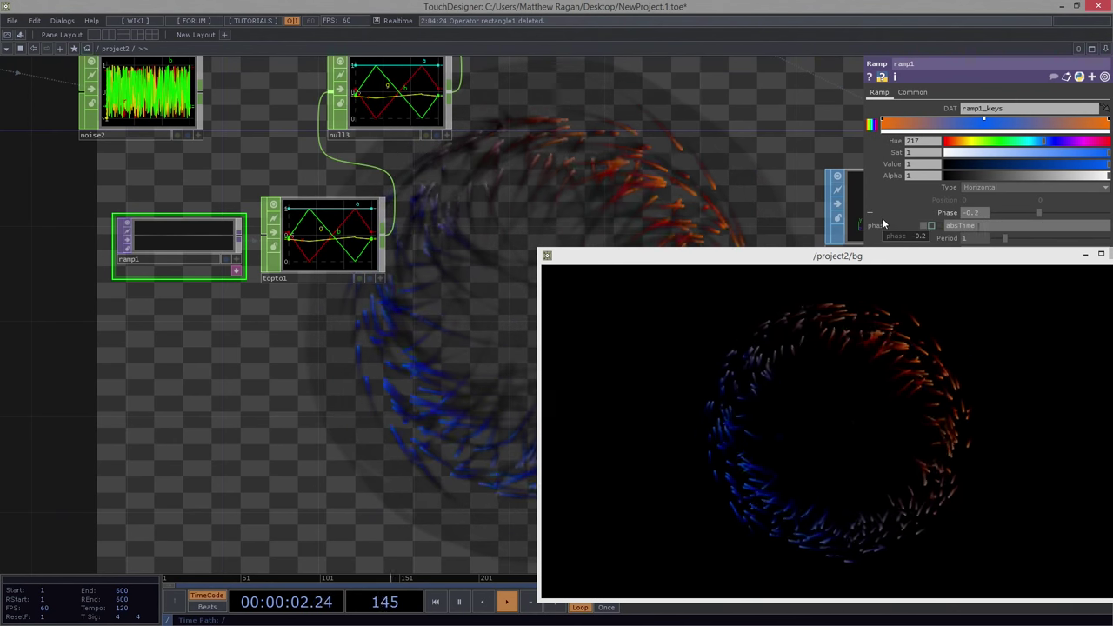
pyautogui.write('ds')
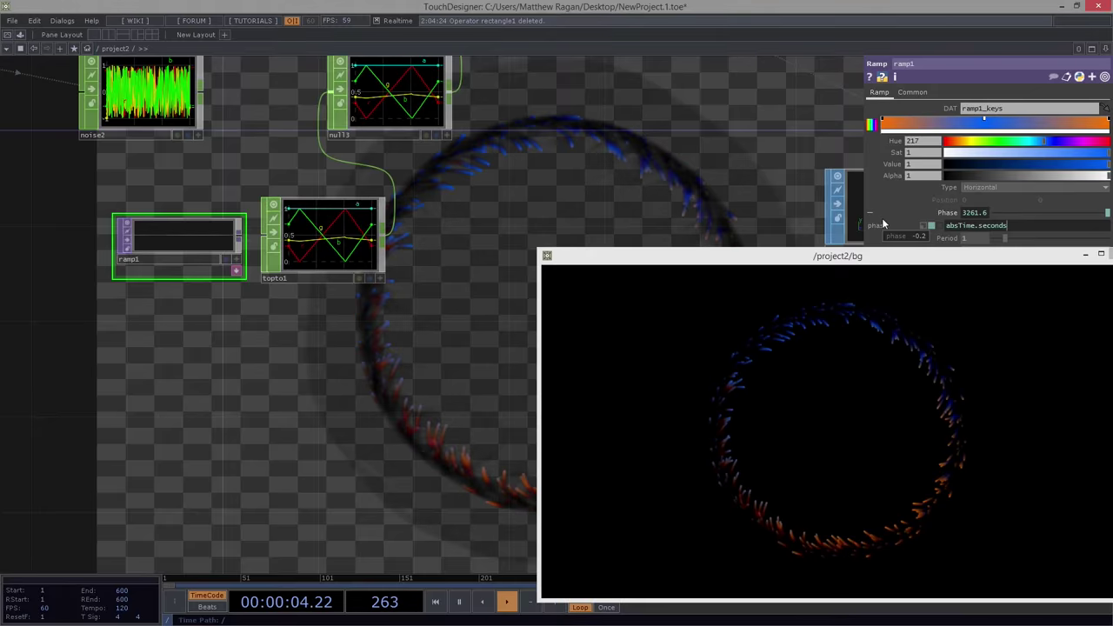
# Switch ramp1's phase expression to absTime.frame.
pyautogui.doubleClick(980, 226)
pyautogui.write('frame')
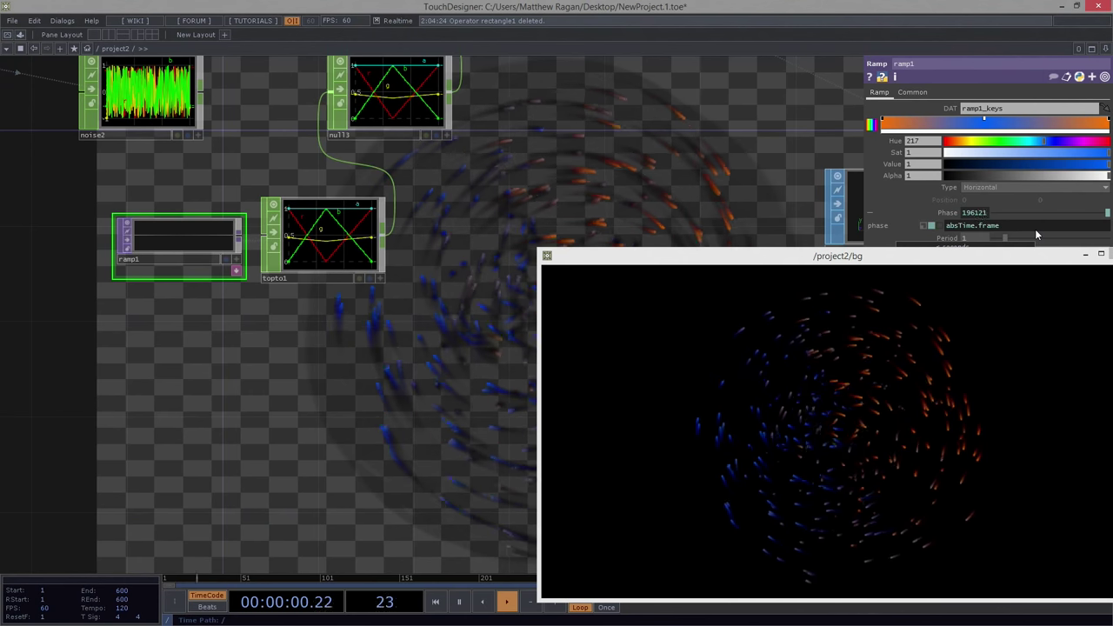
pyautogui.press('Return')
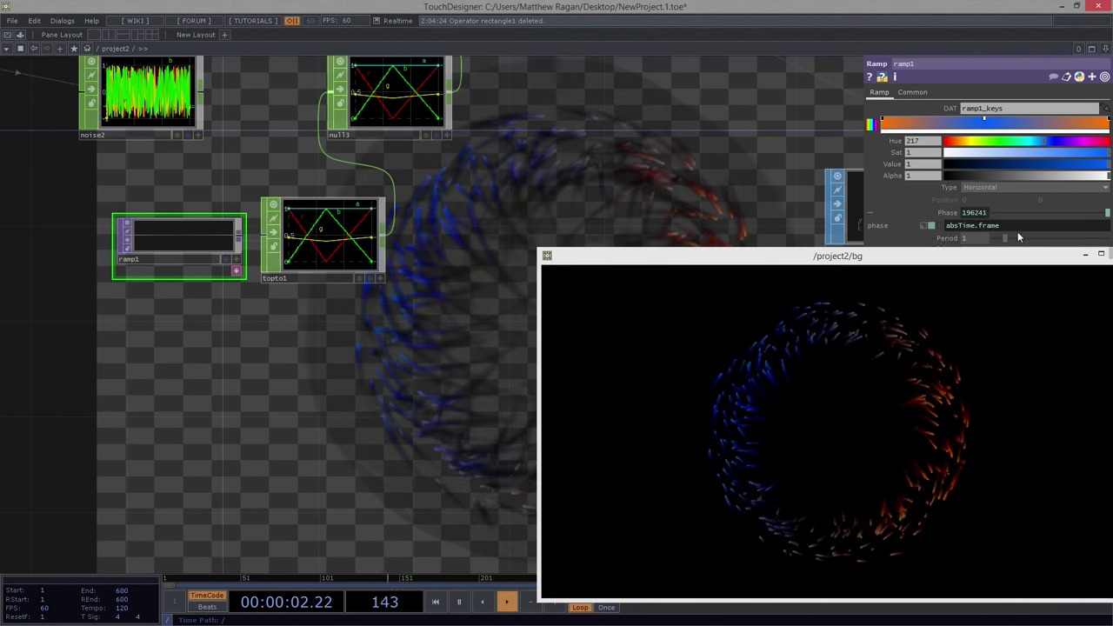
# Change ramp1's phase expression back to absTime.seconds.
pyautogui.scroll(5, 251, 253)
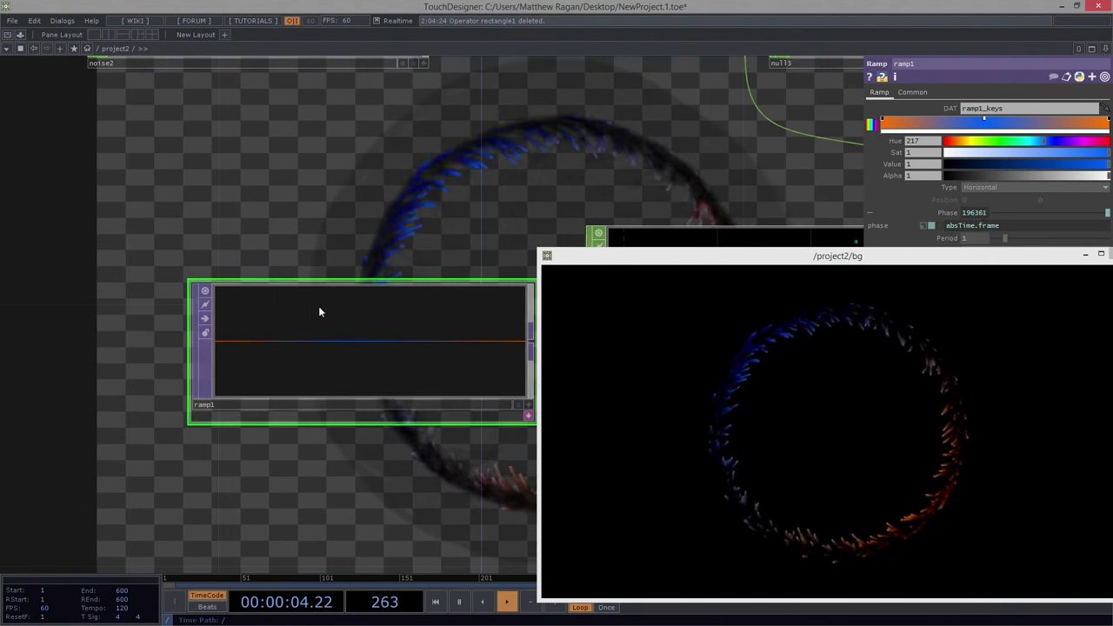
pyautogui.click(1028, 230)
pyautogui.press('BackSpace')
pyautogui.press('BackSpace')
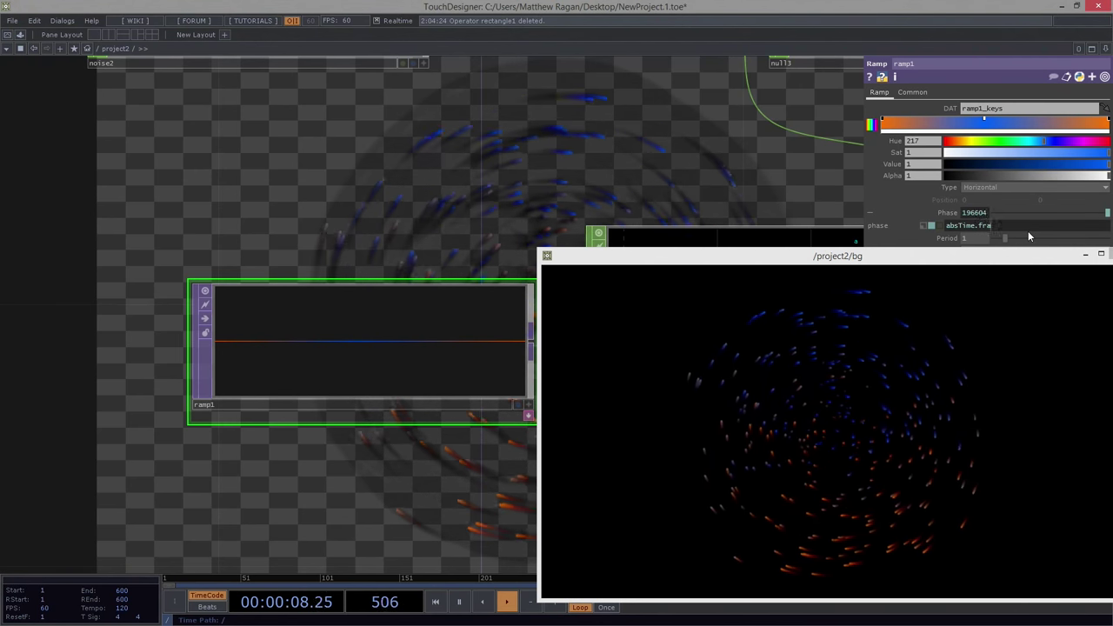
pyautogui.press('BackSpace')
pyautogui.press('BackSpace')
pyautogui.press('BackSpace')
pyautogui.write('seconds')
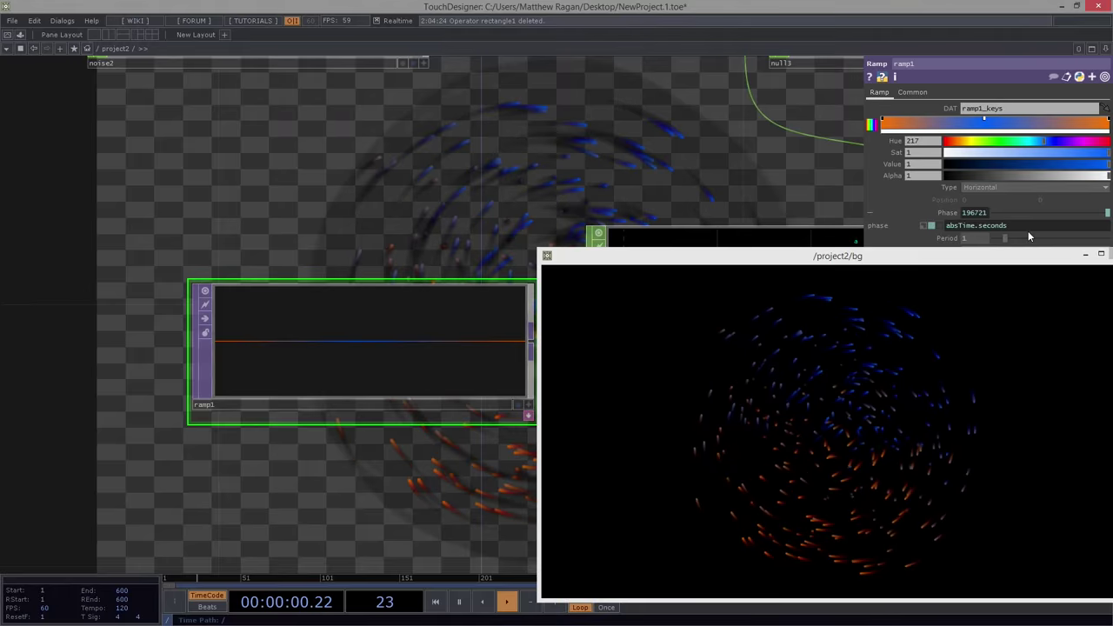
pyautogui.press('Return')
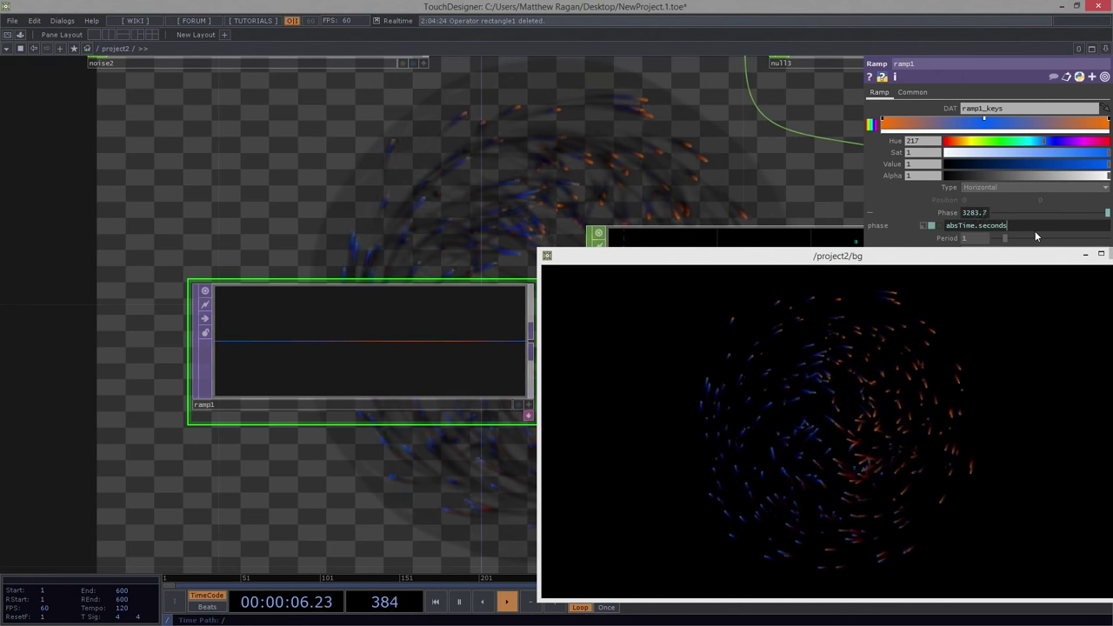
# Multiply ramp1's phase expression by 0.5 so that it reads absTime.seconds * 0.5.
pyautogui.write('* .')
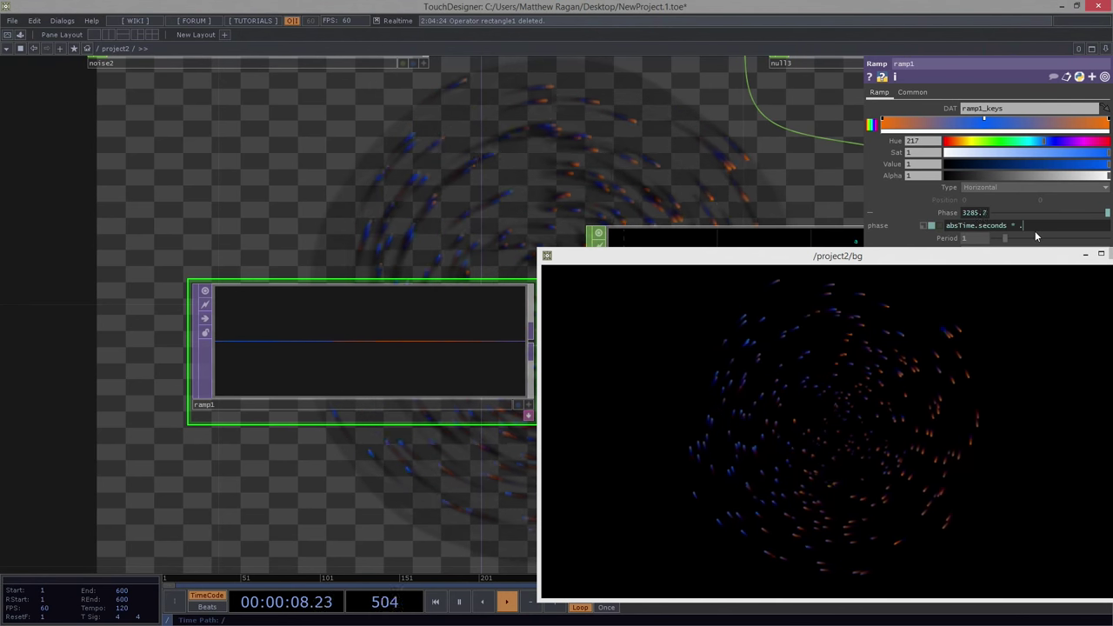
pyautogui.press('BackSpace')
pyautogui.write('0.5')
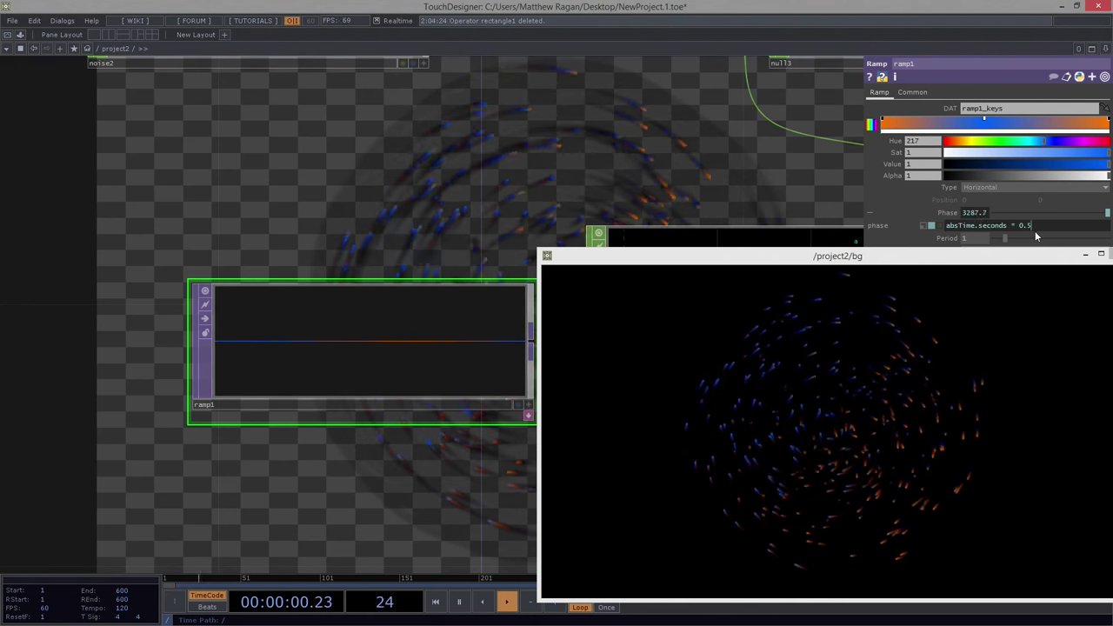
pyautogui.press('Return')
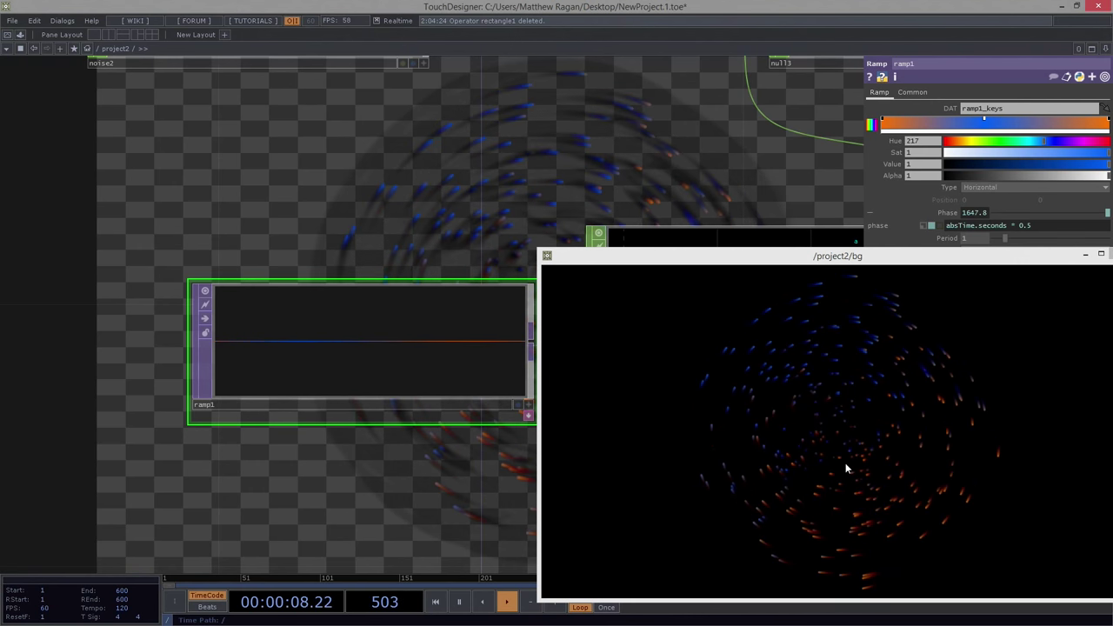
# Switch cam1's Z rotation from its expression to the constant value 0.
pyautogui.moveTo(345, 454); pyautogui.dragTo(50, 429)
pyautogui.scroll(-5, 51, 429)
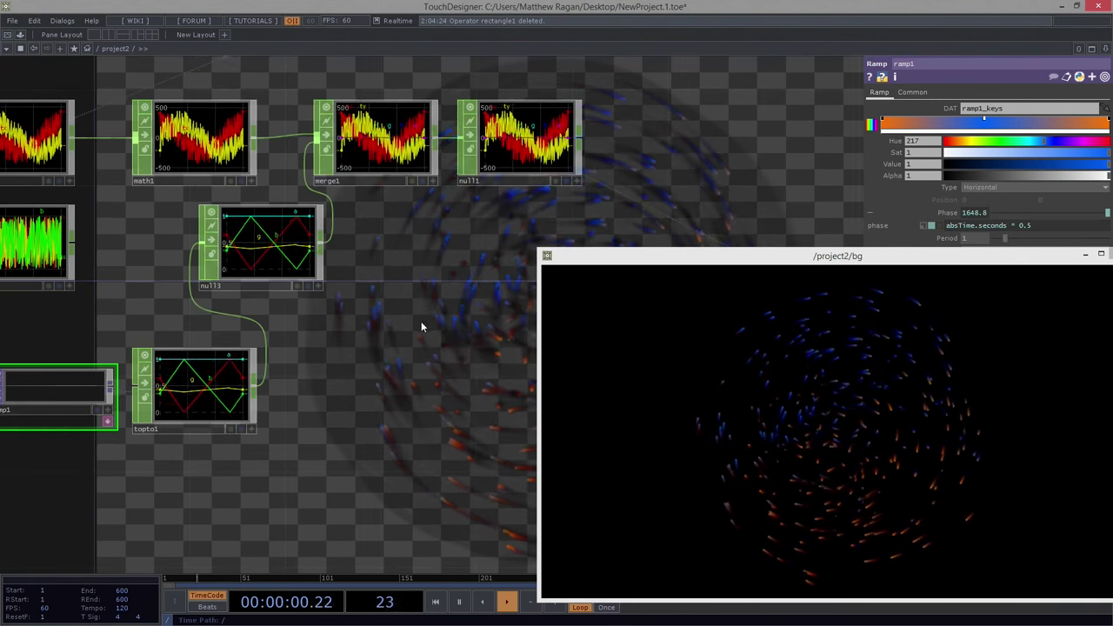
pyautogui.moveTo(393, 326); pyautogui.dragTo(175, 275)
pyautogui.scroll(-3, 178, 276)
pyautogui.moveTo(355, 367); pyautogui.dragTo(213, 383)
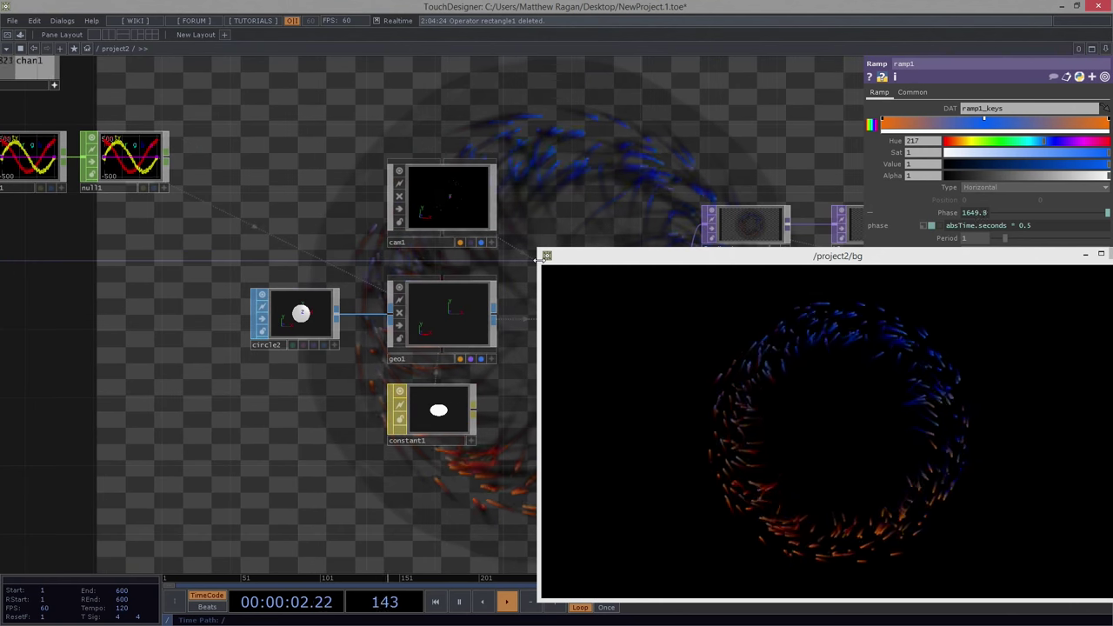
pyautogui.click(480, 168)
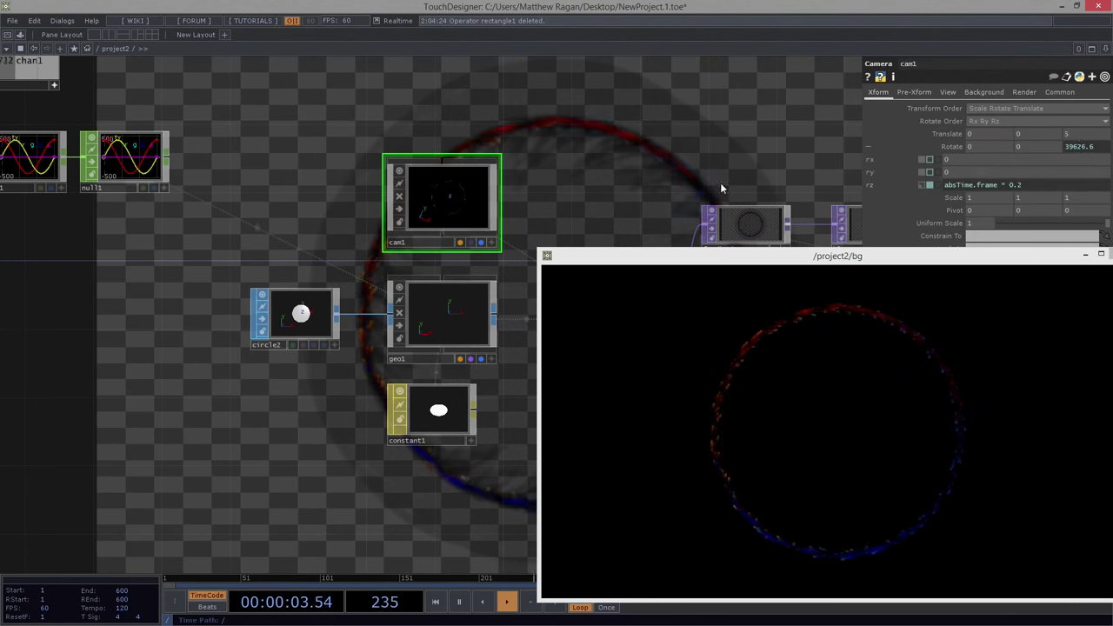
pyautogui.click(924, 185)
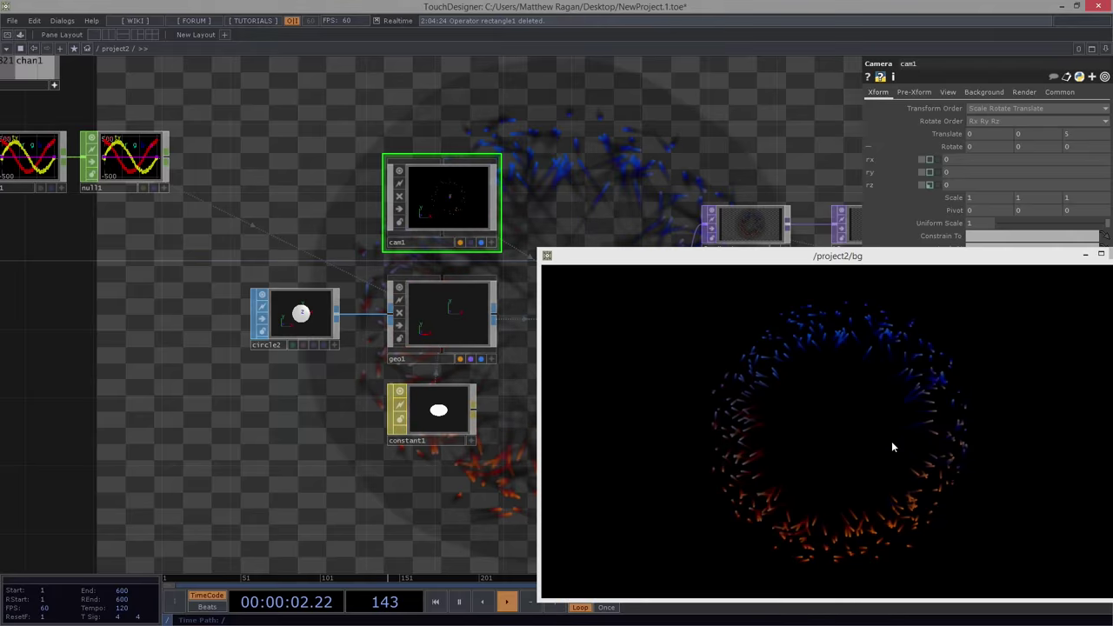
# Toggle cross1's bypass on and off, and switch its Cross parameter from the expression to the constant 0.943.
pyautogui.moveTo(135, 382); pyautogui.dragTo(483, 432)
pyautogui.click(78, 212)
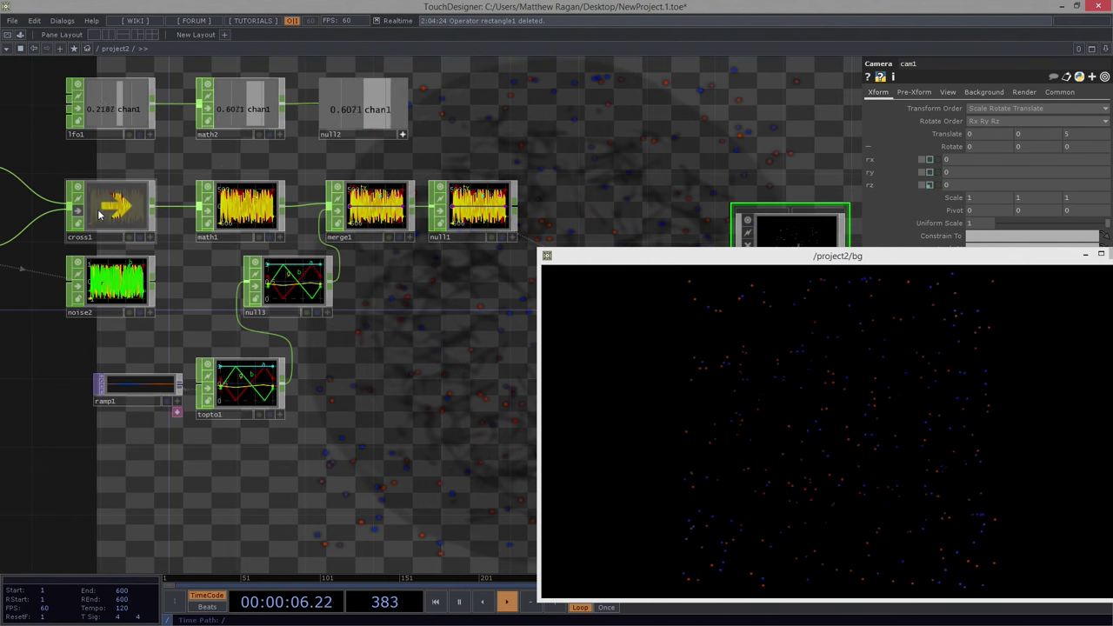
pyautogui.click(76, 213)
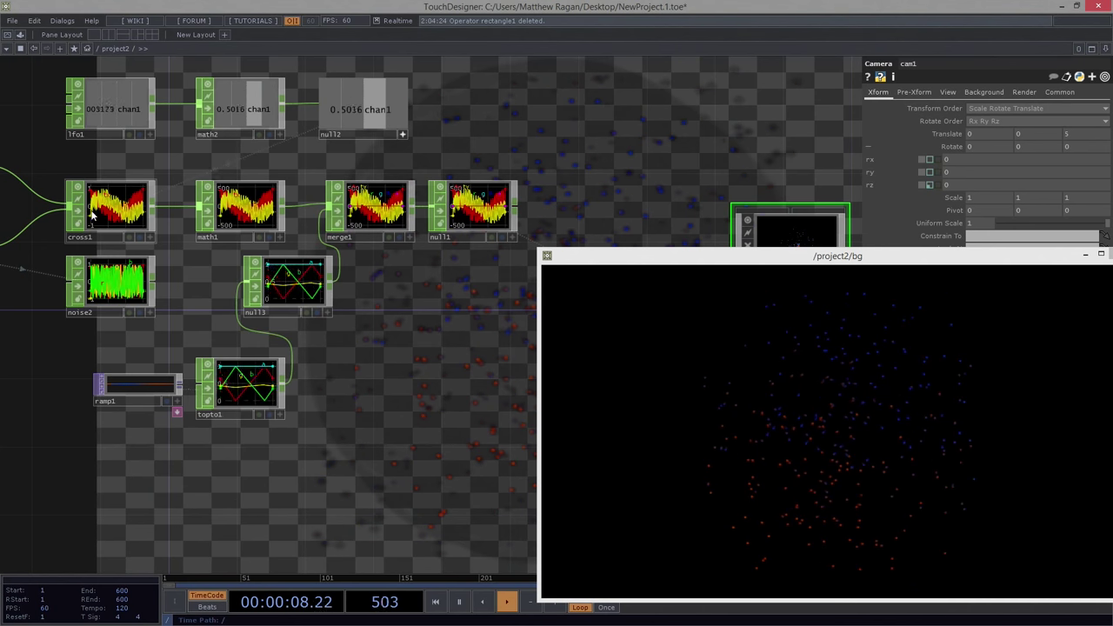
pyautogui.click(97, 216)
pyautogui.click(943, 110)
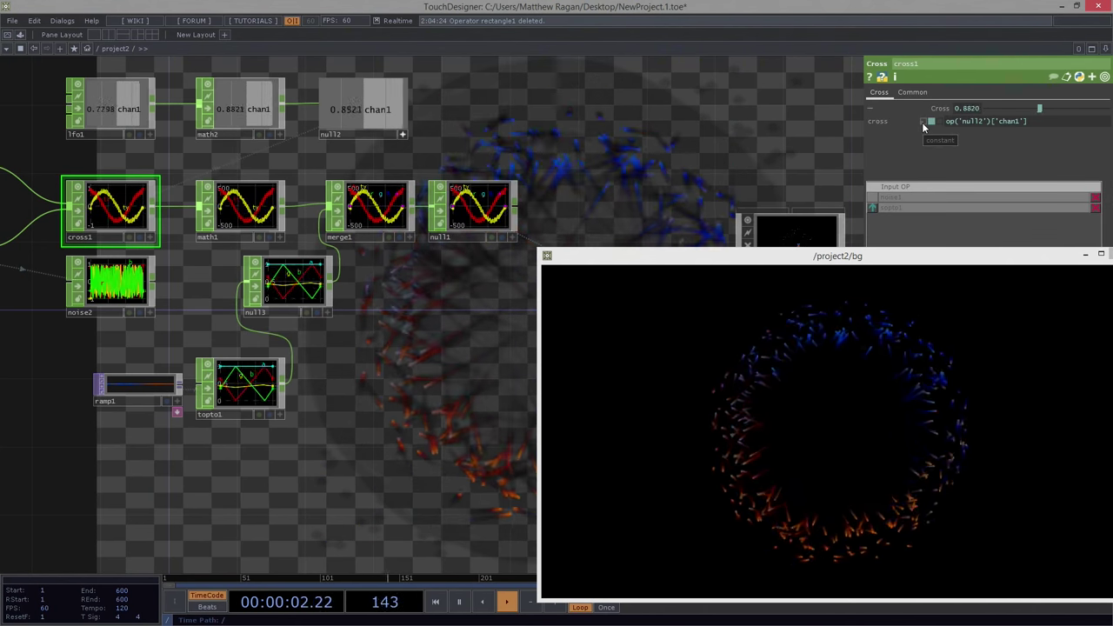
pyautogui.click(923, 122)
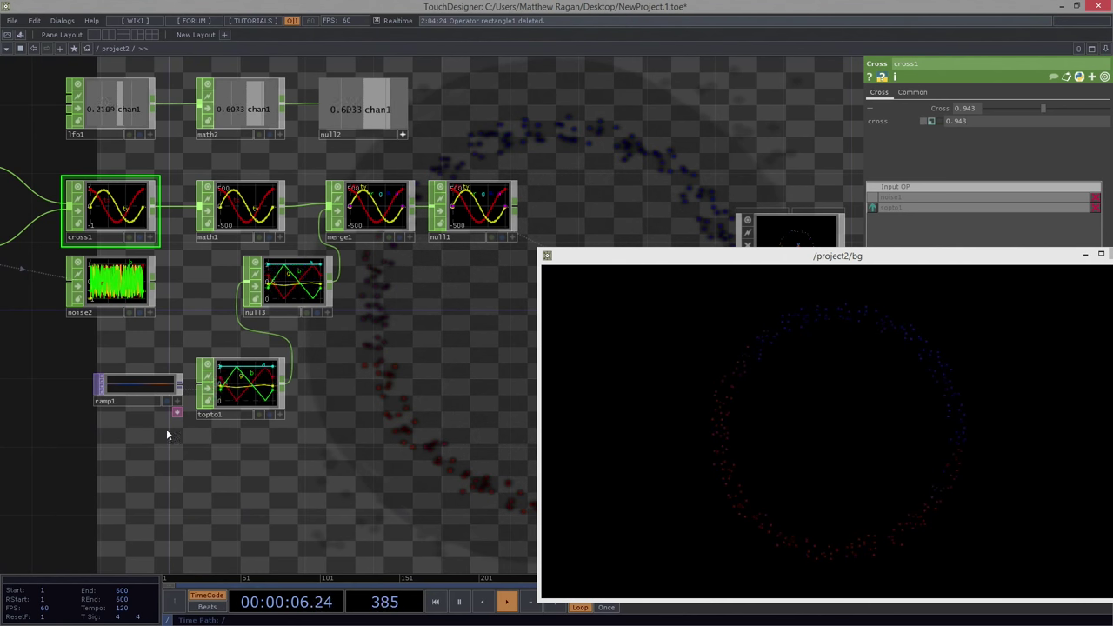
# Slow ramp1's colour cycling by trying a phase multiplier of 0.1 and settling on absTime.seconds * 0.25.
pyautogui.click(114, 352)
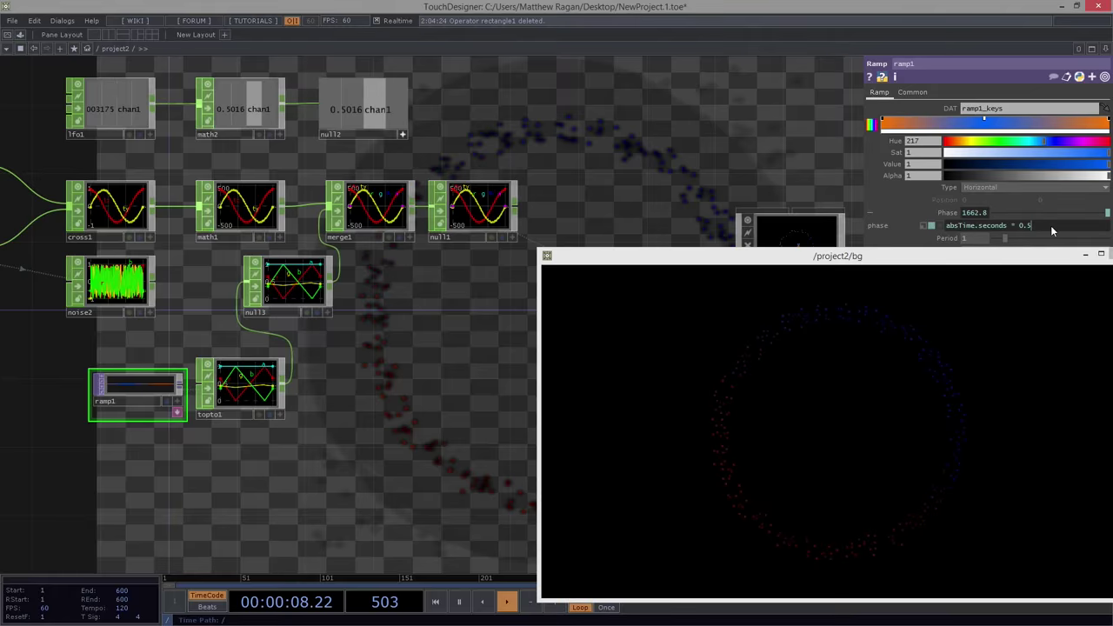
pyautogui.press('BackSpace')
pyautogui.write('1')
pyautogui.press('Return')
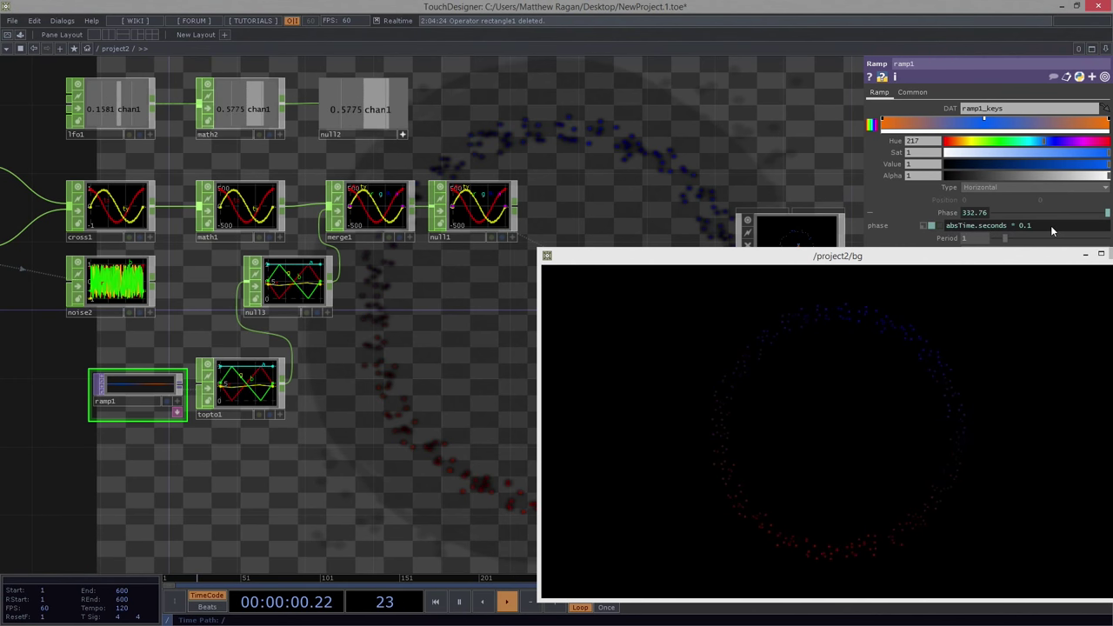
pyautogui.press('BackSpace')
pyautogui.write('25')
pyautogui.press('Return')
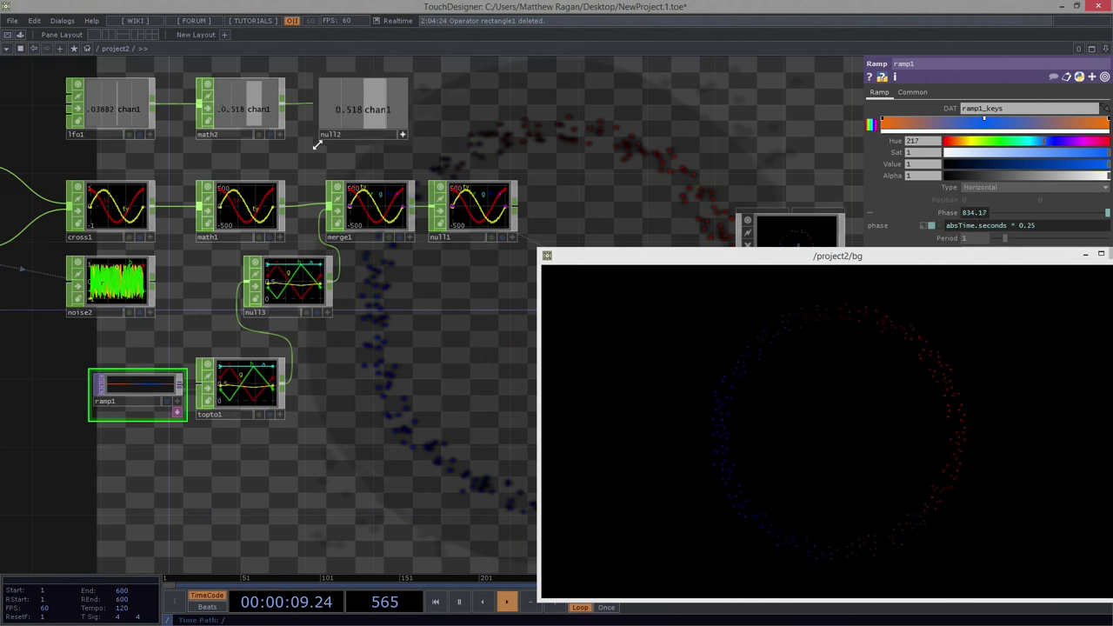
# Re-enable the expressions op('null2')['chan1'] on cross1's Cross parameter and absTime.frame * 0.2 on cam1's Z rotation.
pyautogui.click(121, 212)
pyautogui.moveTo(936, 121); pyautogui.dragTo(931, 122)
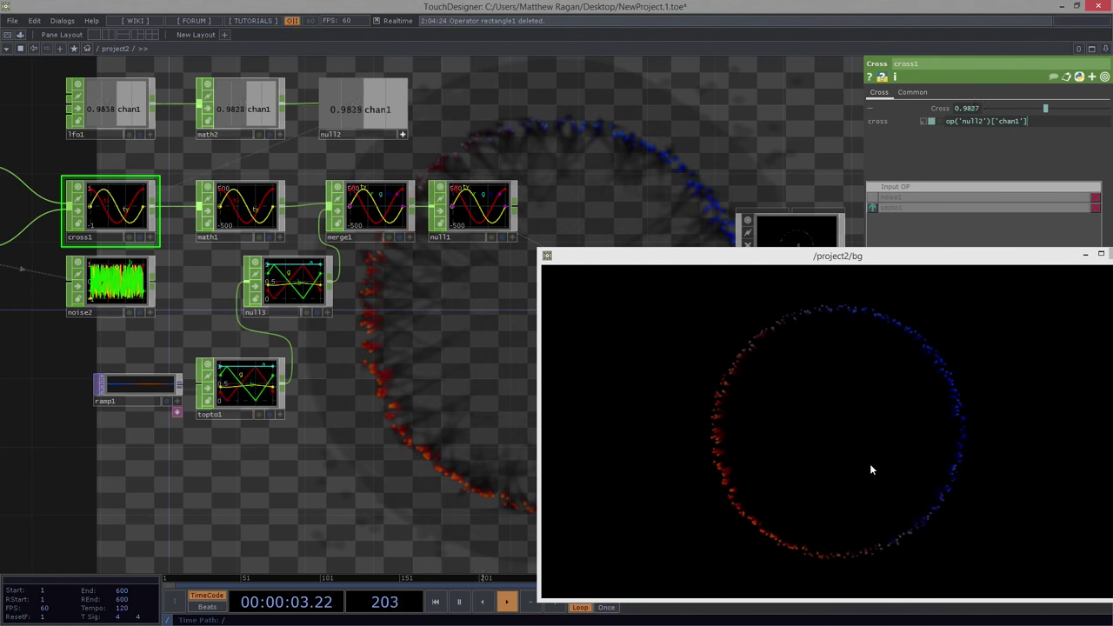
pyautogui.moveTo(637, 165); pyautogui.dragTo(375, 91)
pyautogui.click(537, 184)
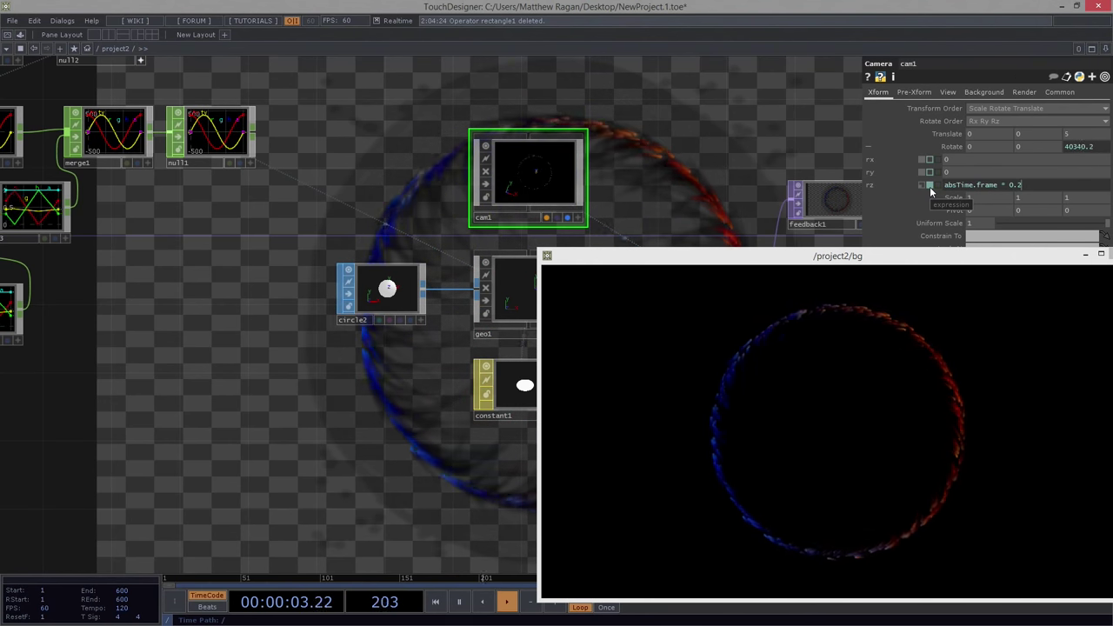
# Insert a Feedback TOP on the wire between comp1 and bg.
pyautogui.moveTo(623, 104); pyautogui.dragTo(75, 104)
pyautogui.moveTo(714, 137); pyautogui.dragTo(253, 119)
pyautogui.moveTo(327, 307); pyautogui.dragTo(429, 266)
pyautogui.rightClick(185, 262)
pyautogui.click(165, 256)
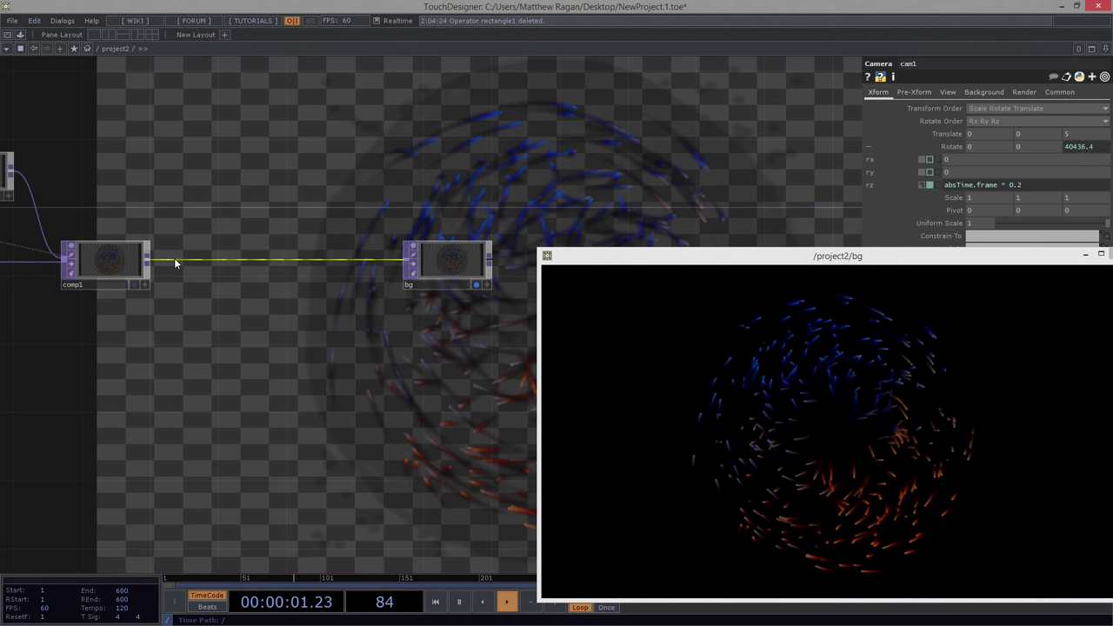
pyautogui.rightClick(175, 260)
pyautogui.click(215, 246)
pyautogui.click(309, 199)
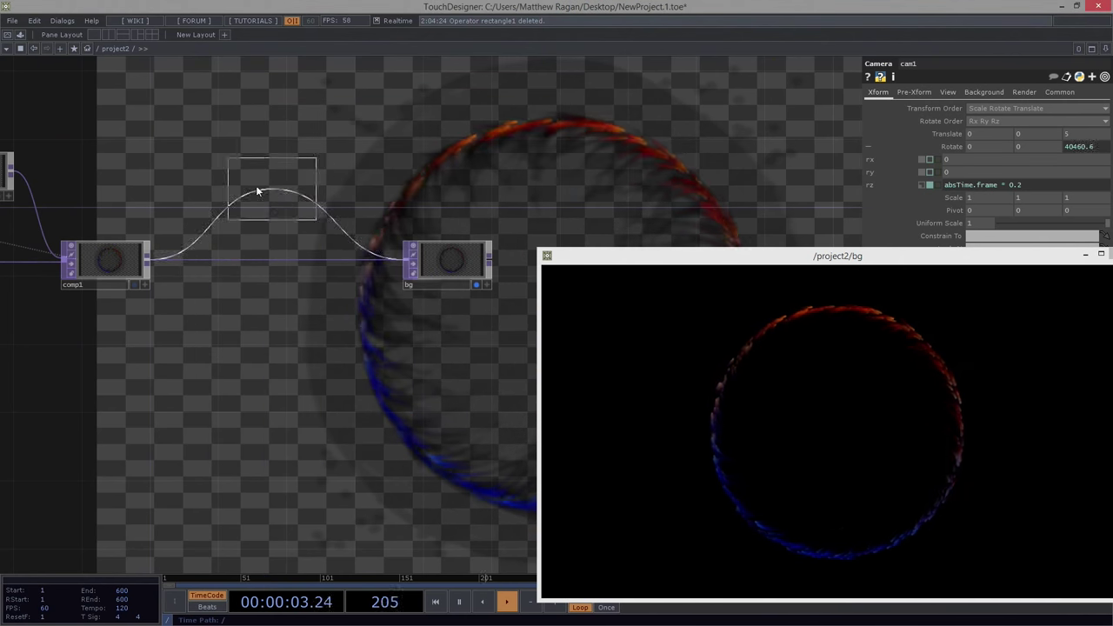
pyautogui.click(213, 181)
# Make room before bg and insert a Transform TOP on the wire between feedback2 and bg.
pyautogui.moveTo(337, 320); pyautogui.dragTo(252, 318)
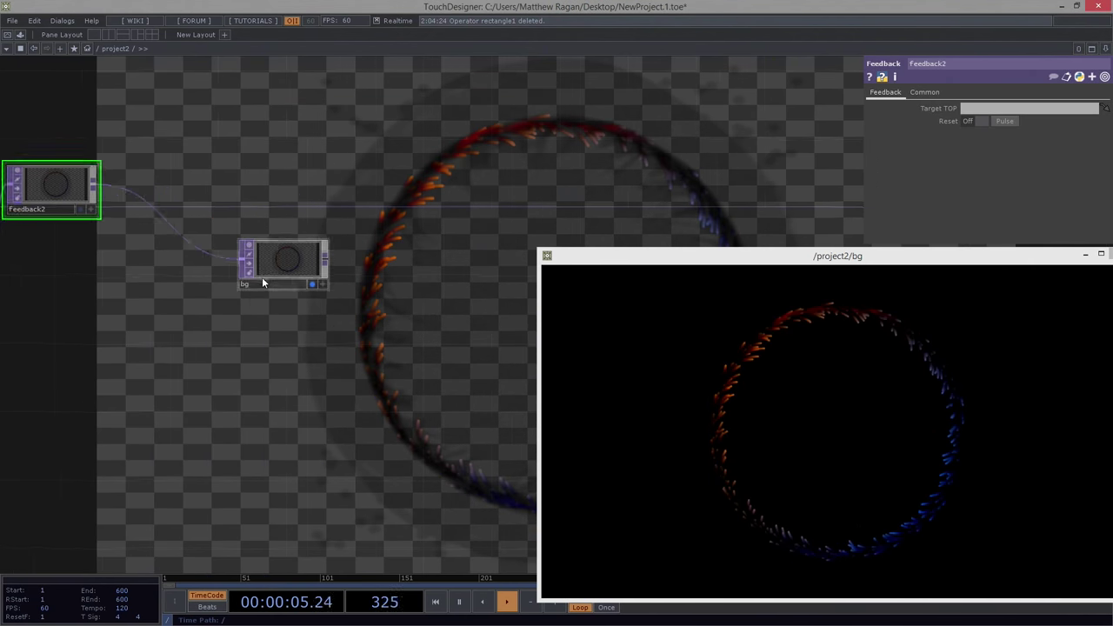
pyautogui.moveTo(257, 270); pyautogui.dragTo(374, 277)
pyautogui.rightClick(206, 229)
pyautogui.click(199, 224)
pyautogui.rightClick(202, 223)
pyautogui.click(226, 218)
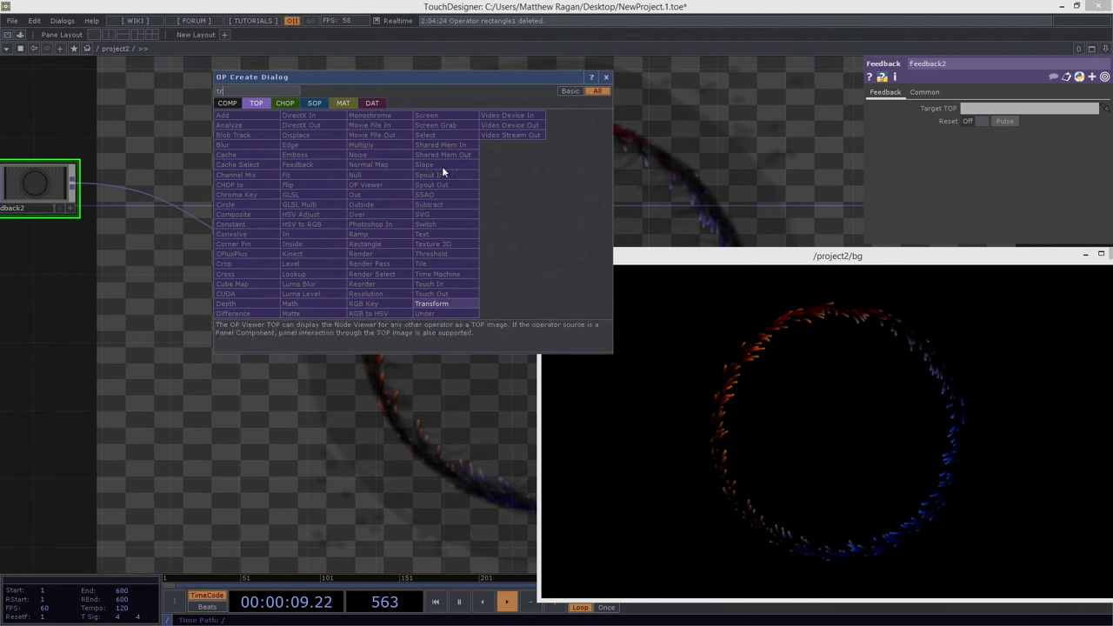
pyautogui.click(422, 298)
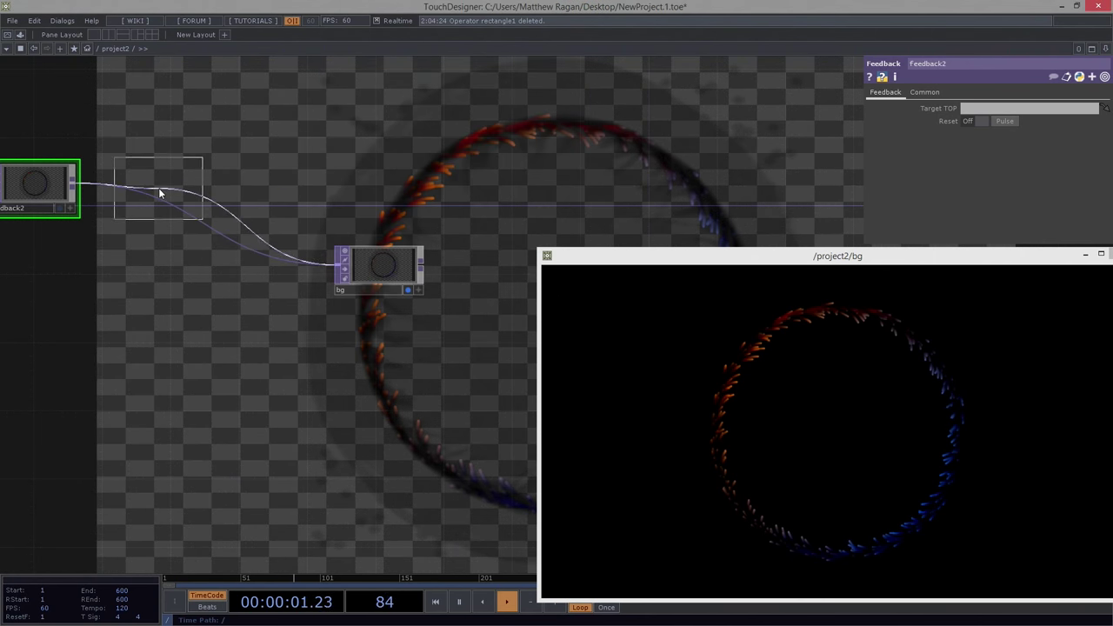
pyautogui.click(161, 187)
# Insert a Composite TOP between transform1 and bg, and wire comp1's output in as its second input.
pyautogui.moveTo(358, 248); pyautogui.dragTo(400, 255)
pyautogui.rightClick(319, 251)
pyautogui.click(314, 255)
pyautogui.rightClick(317, 252)
pyautogui.click(345, 238)
pyautogui.write('co')
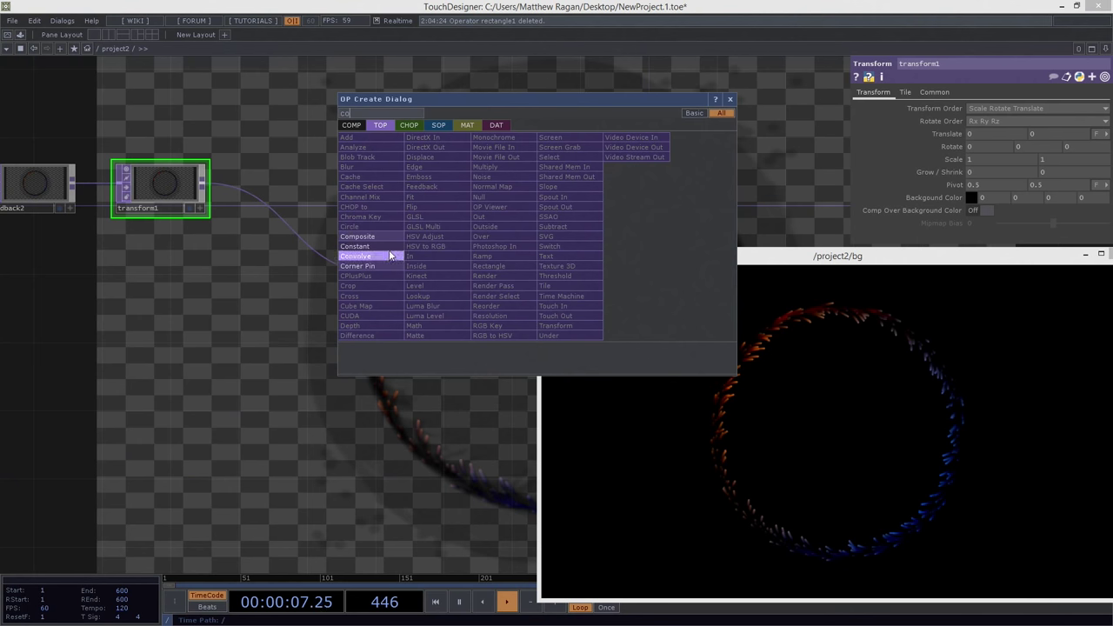
pyautogui.click(380, 237)
pyautogui.click(304, 262)
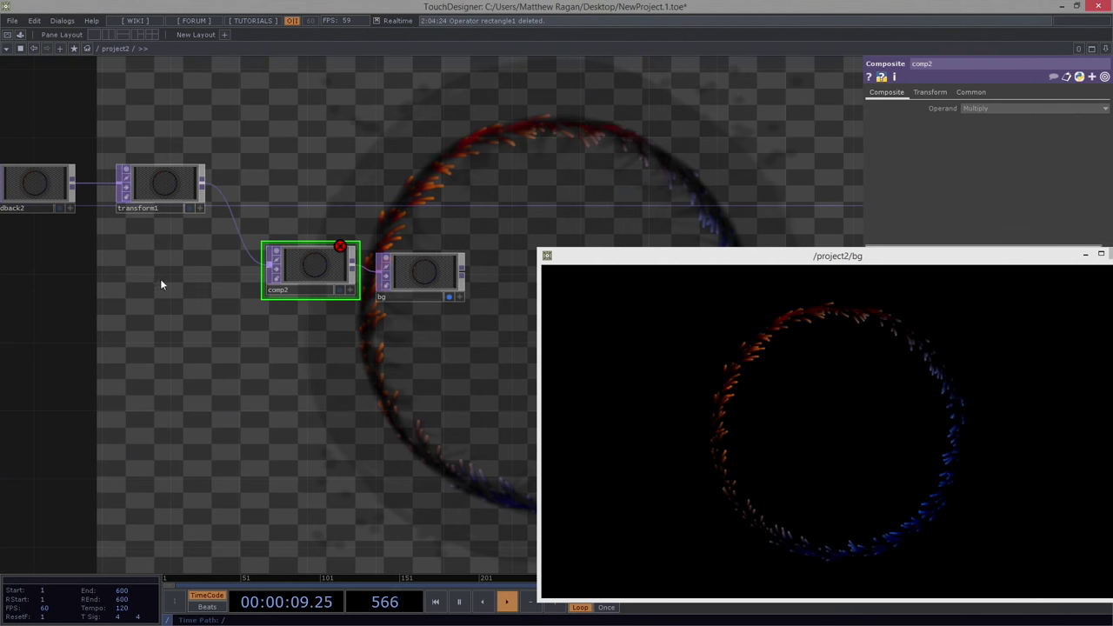
pyautogui.moveTo(161, 280); pyautogui.dragTo(254, 284)
pyautogui.moveTo(372, 287); pyautogui.dragTo(369, 280)
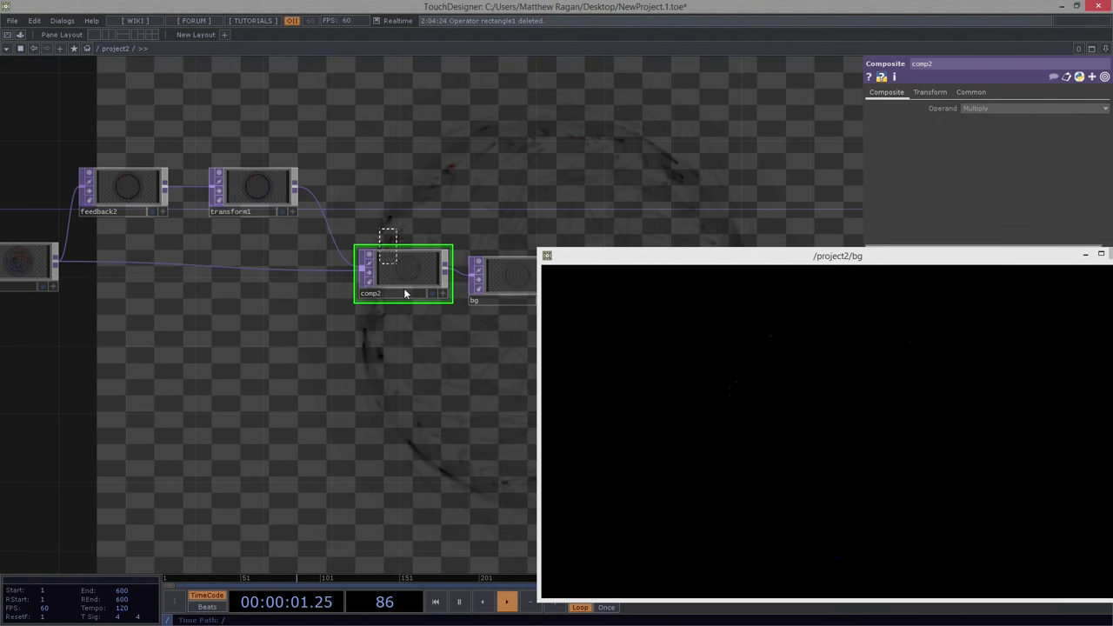
# Set comp2's operand to Over and assign comp2 as feedback2's target TOP.
pyautogui.click(975, 109)
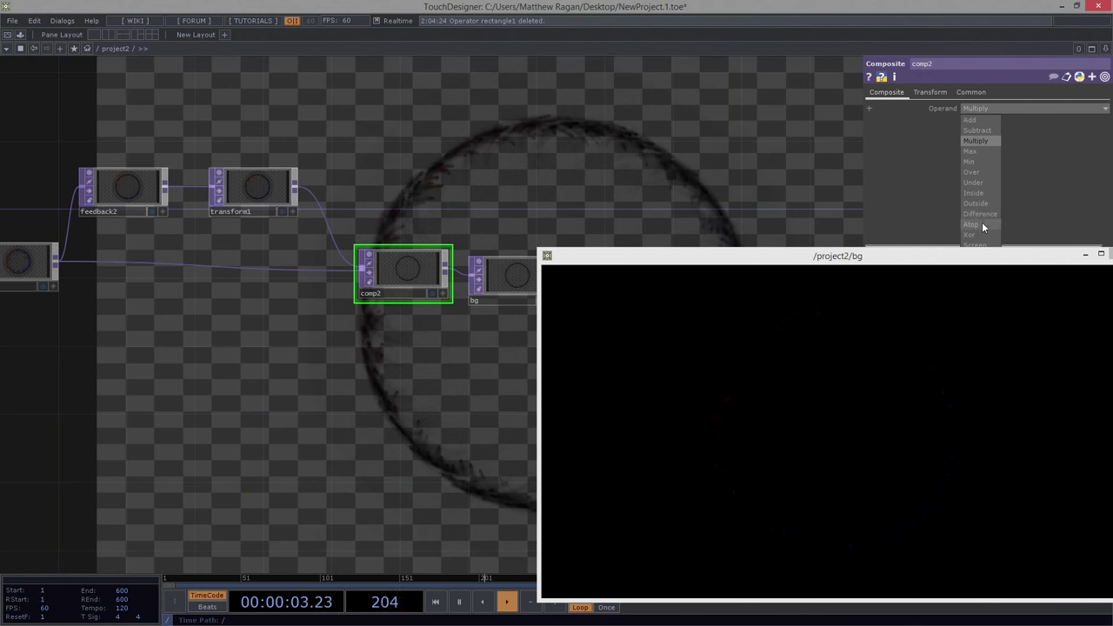
pyautogui.click(981, 172)
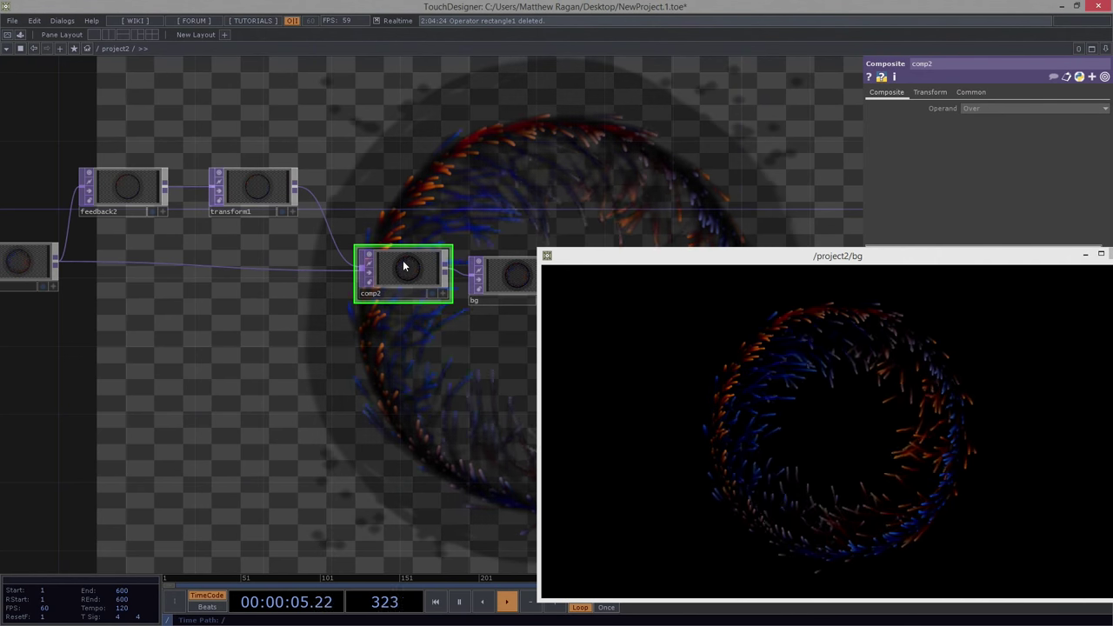
pyautogui.moveTo(407, 263); pyautogui.dragTo(96, 171)
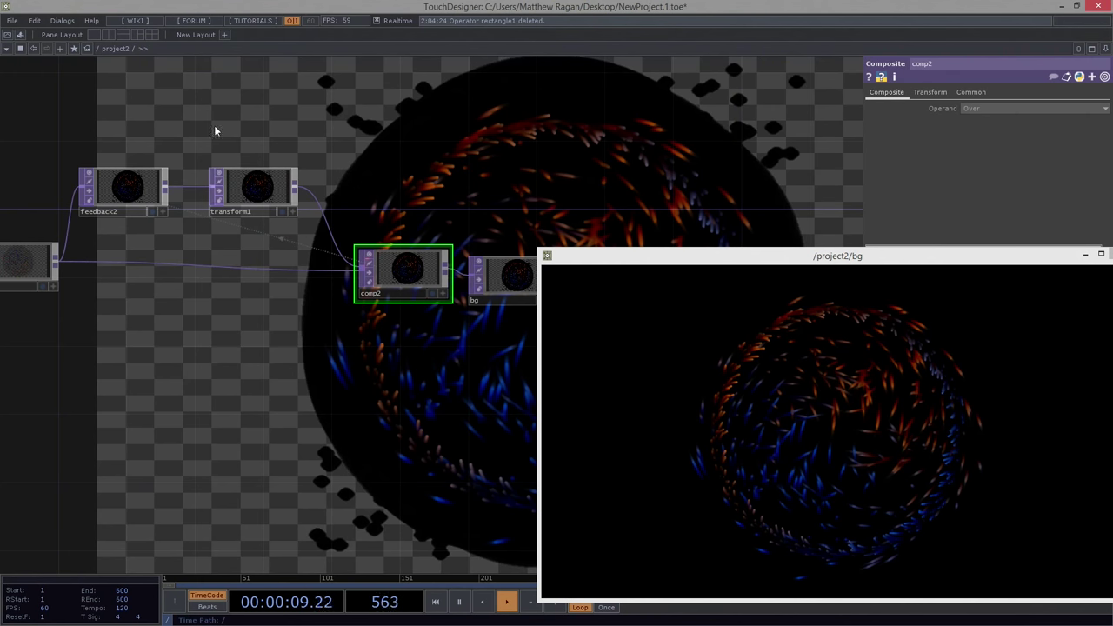
# Reduce transform1's scale uniformly to 0.56 in the feedback loop.
pyautogui.moveTo(355, 219); pyautogui.dragTo(354, 217)
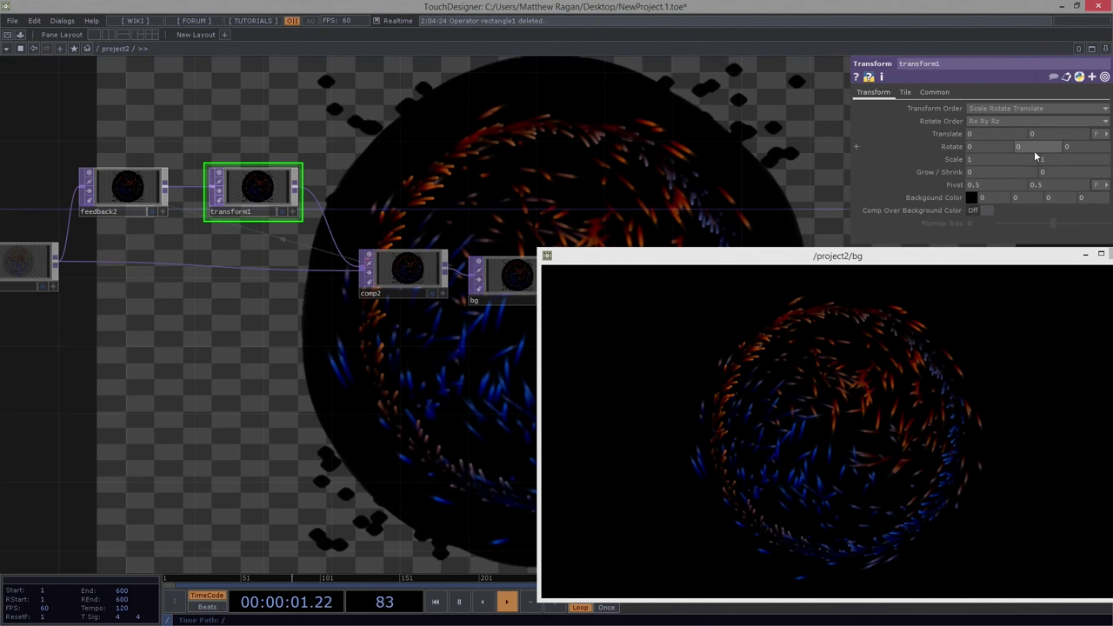
pyautogui.moveTo(950, 187); pyautogui.dragTo(927, 187, button='middle')
pyautogui.moveTo(949, 137); pyautogui.dragTo(955, 141, button='middle')
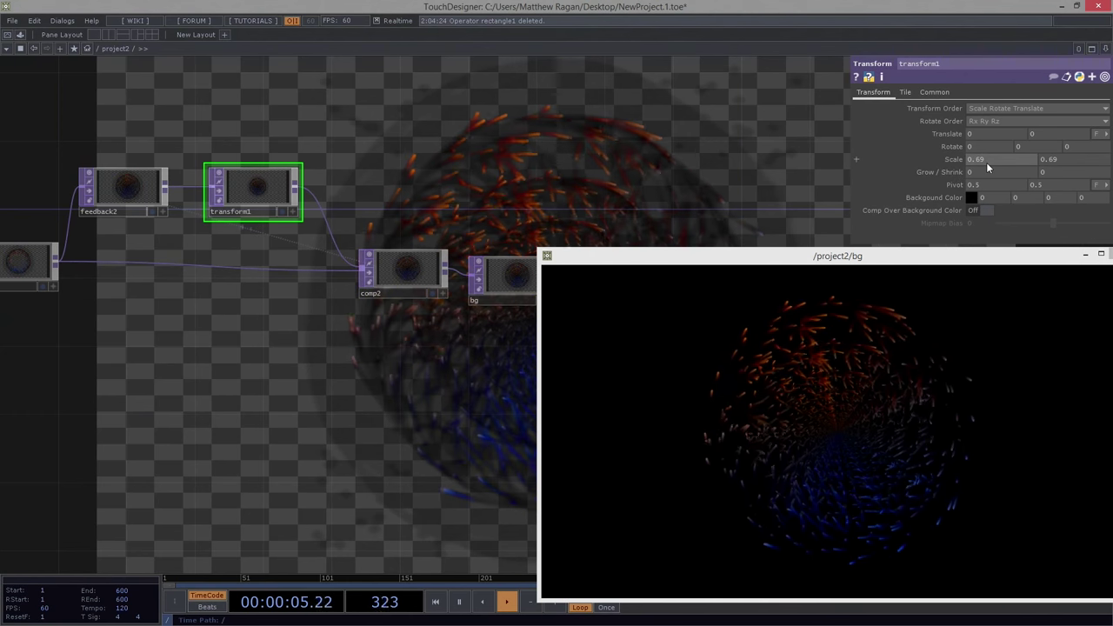
pyautogui.moveTo(958, 180); pyautogui.dragTo(955, 137, button='middle')
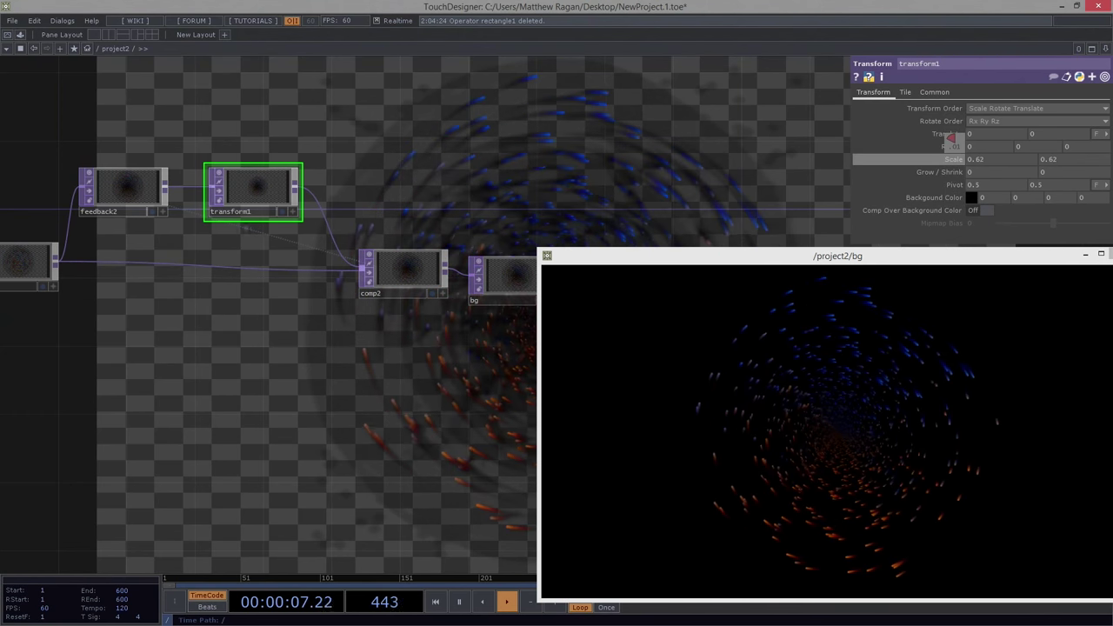
pyautogui.moveTo(949, 141); pyautogui.dragTo(957, 154)
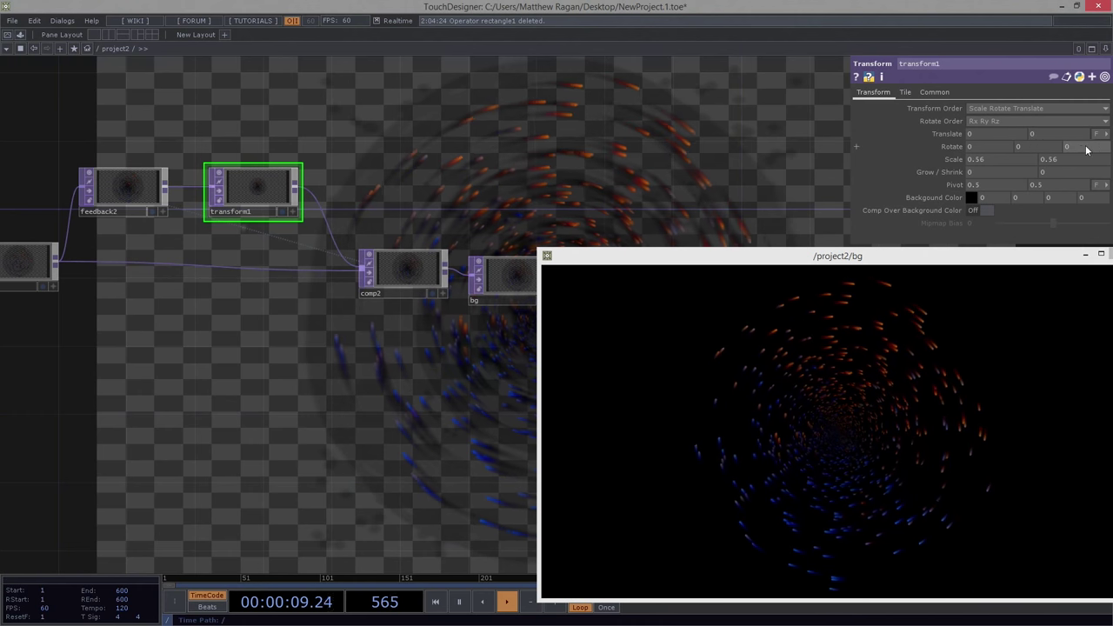
# Set transform1's Z rotation to 90, check the bg output maximized, and close its floating viewer window.
pyautogui.moveTo(1075, 148); pyautogui.dragTo(1089, 126, button='middle')
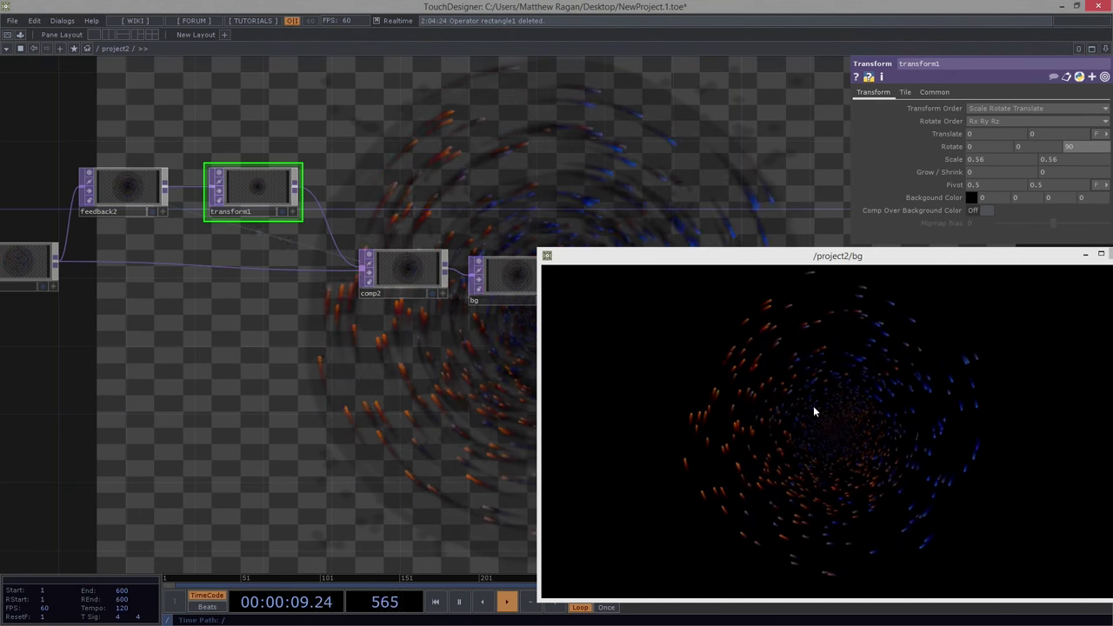
pyautogui.moveTo(852, 258); pyautogui.dragTo(551, 6)
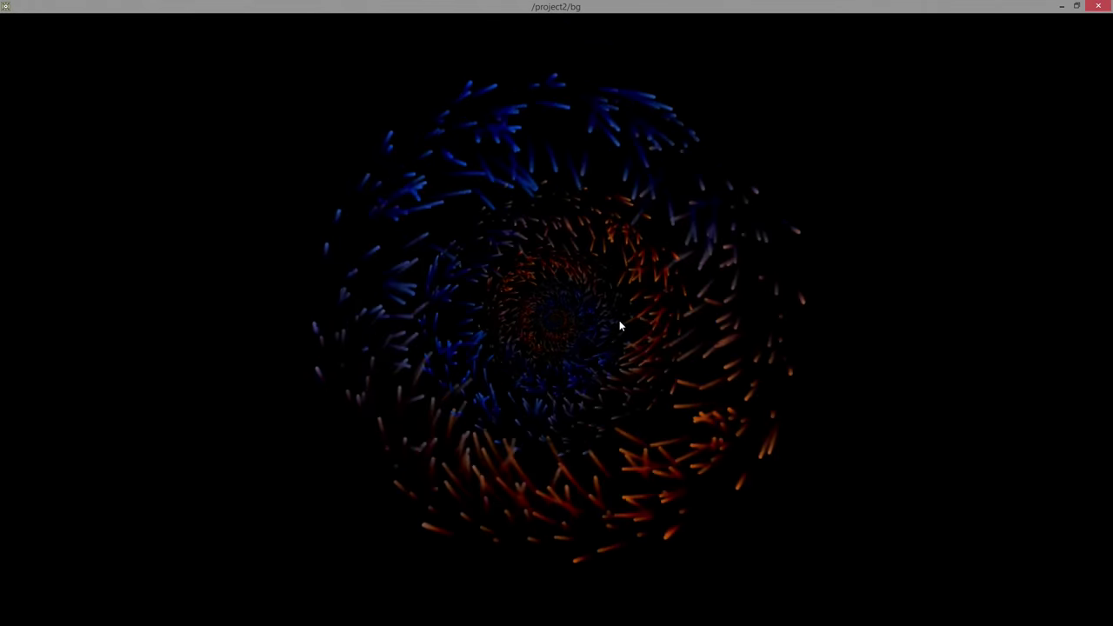
pyautogui.doubleClick(643, 8)
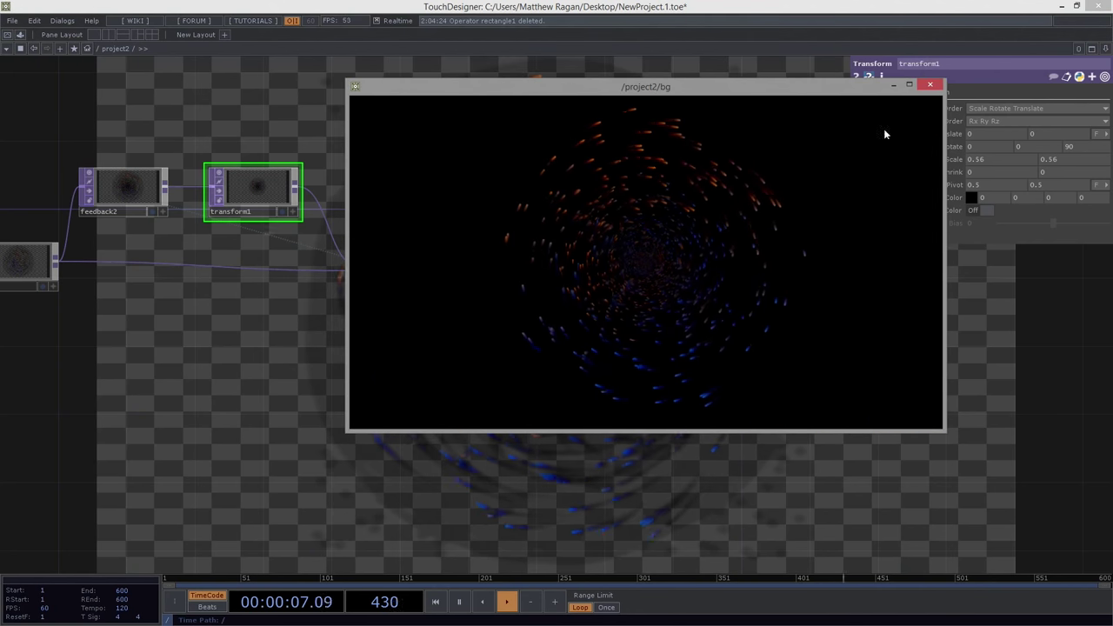
pyautogui.click(931, 81)
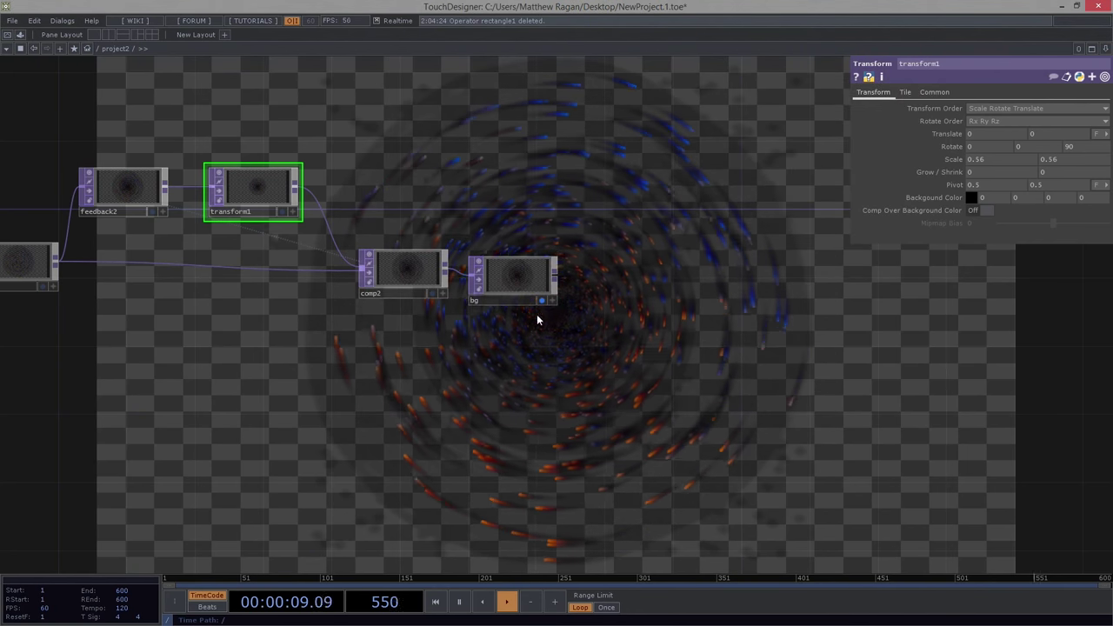
# Turn off bg's display in the network background and go up from project2 to the root network.
pyautogui.click(541, 300)
pyautogui.scroll(-10, 472, 335)
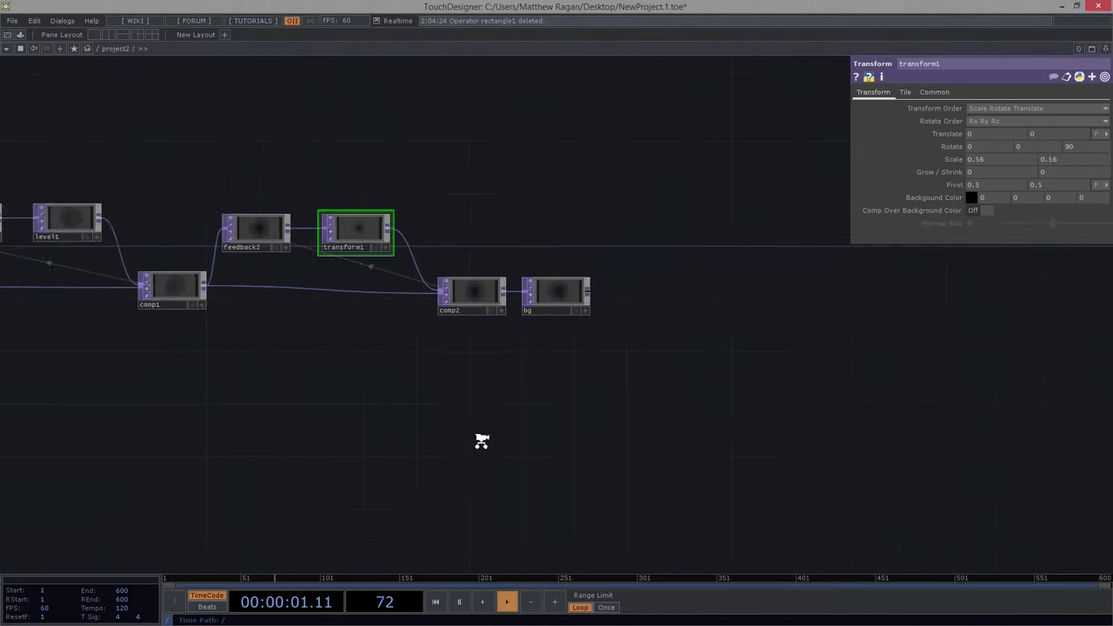
pyautogui.press('p')
pyautogui.moveTo(521, 474); pyautogui.dragTo(837, 474)
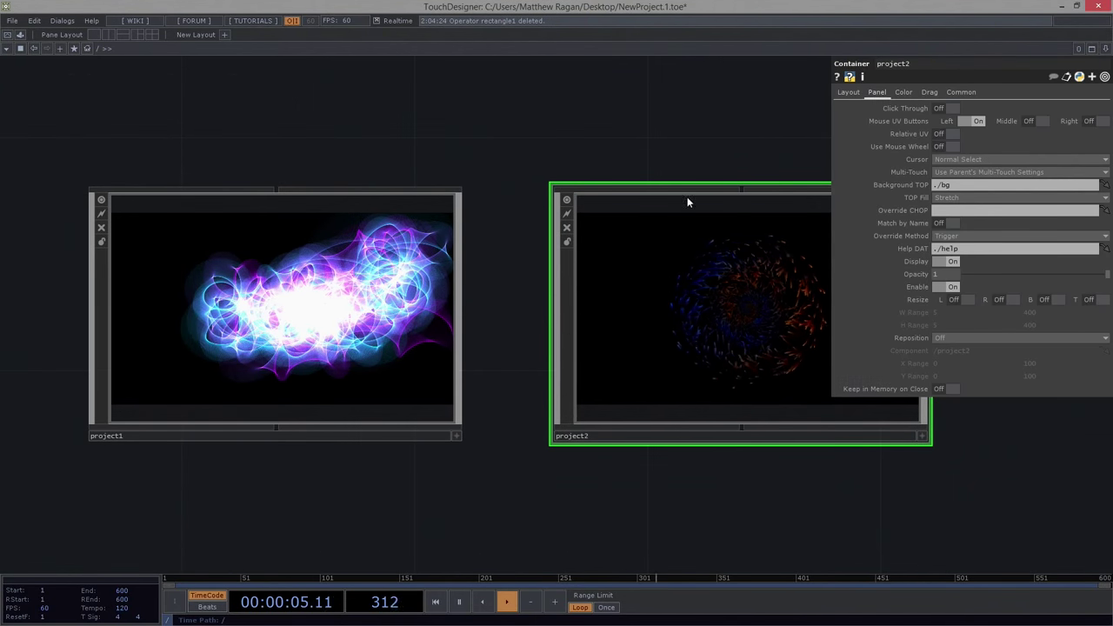